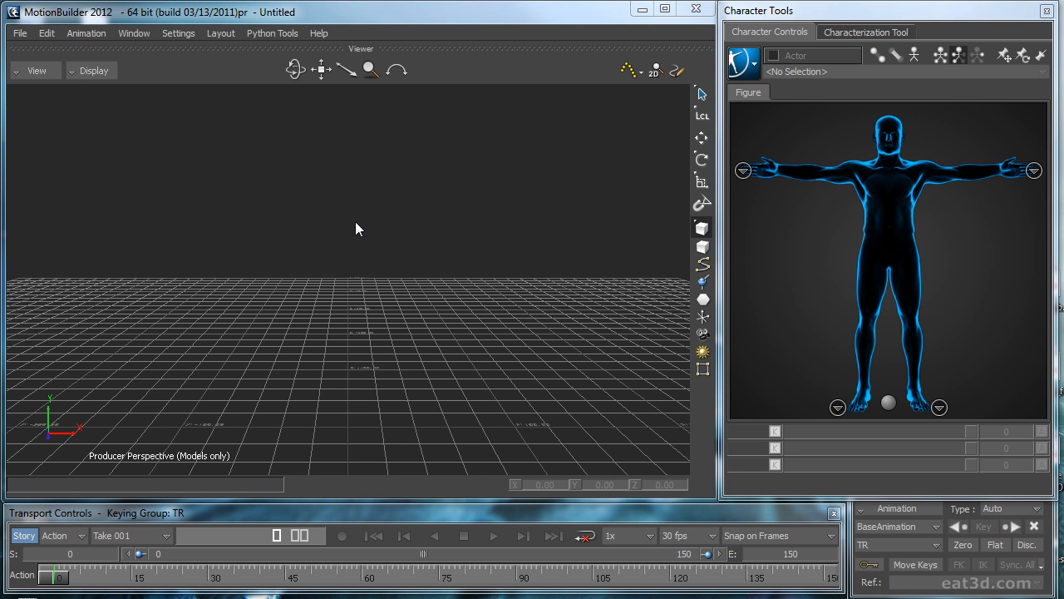
Step: Open KnifeMoves_Mocap.fbx from the 10minVideo folder with the default open options, importing Take 001
click(20, 33)
click(37, 64)
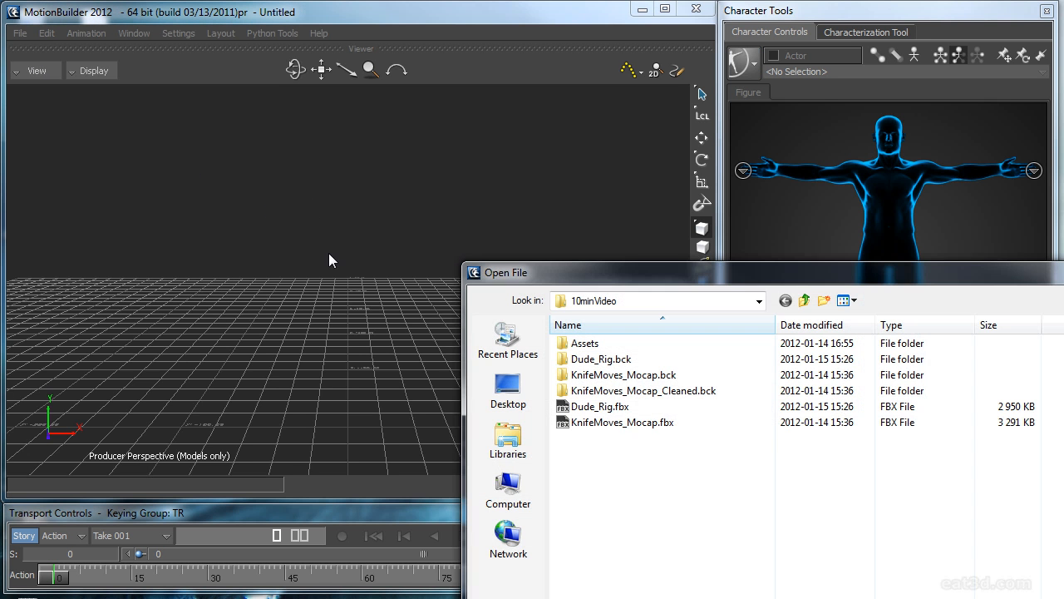
double_click(649, 425)
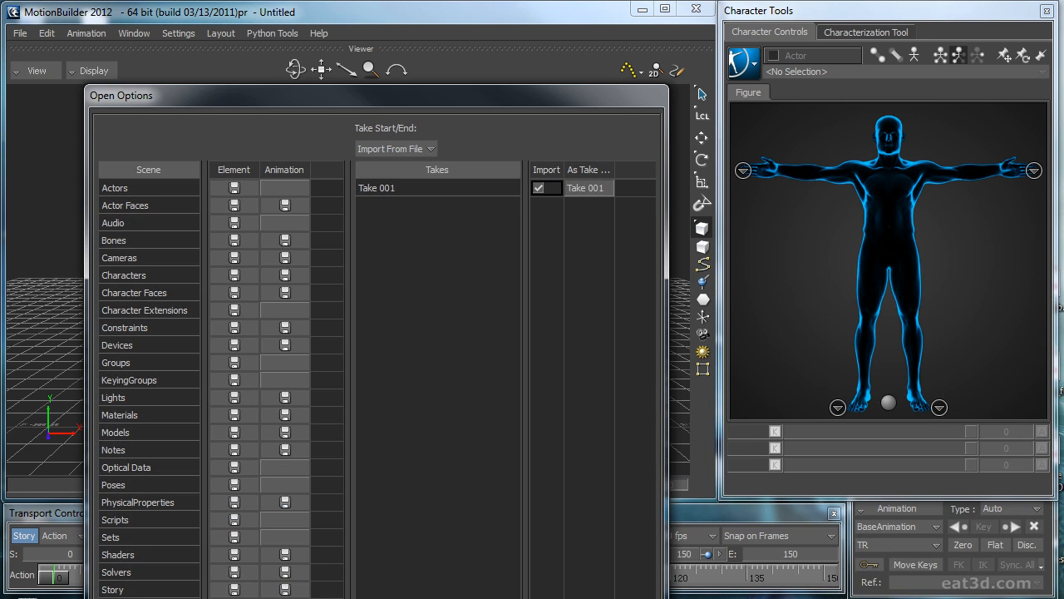
key(Return)
Step: Examine the mocap actor in X-Ray and Models only display, and scrub Take 001 to frame 179 to review the motion
key(ctrl+space)
mouse_move(485, 376)
ctrl+shift+mouse_down()
mouse_move(510, 385)
mouse_move(490, 377)
ctrl+shift+mouse_up()
key(ctrl+a)
key(ctrl+space)
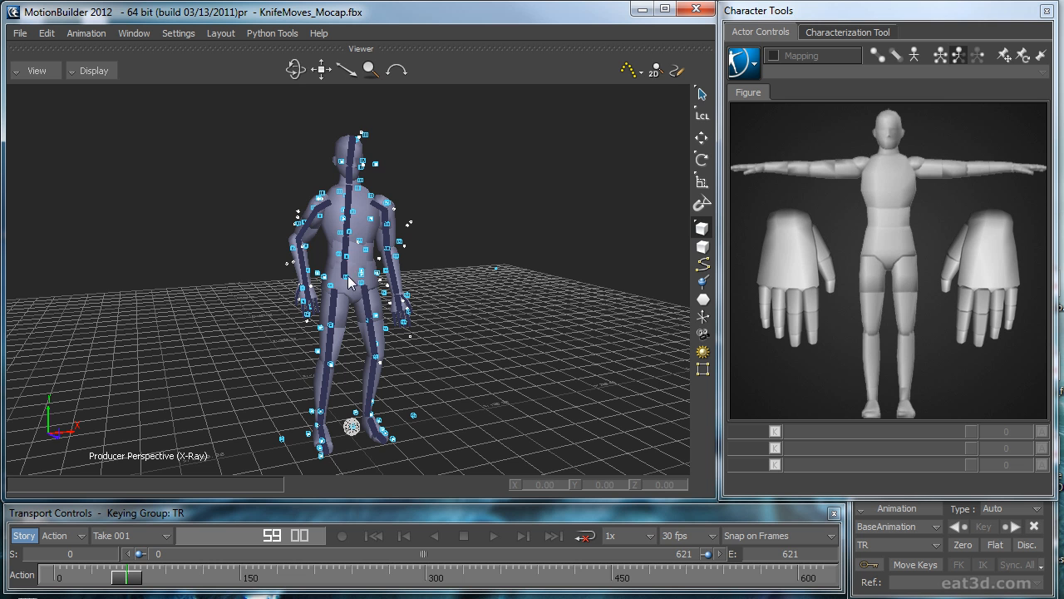
key(ctrl+a)
drag(141, 573, 36, 560)
mouse_move(545, 397)
ctrl+shift+mouse_down()
mouse_move(568, 428)
mouse_move(466, 403)
mouse_move(363, 412)
mouse_move(556, 413)
mouse_move(555, 400)
mouse_move(543, 406)
ctrl+shift+mouse_up()
drag(57, 574, 275, 572)
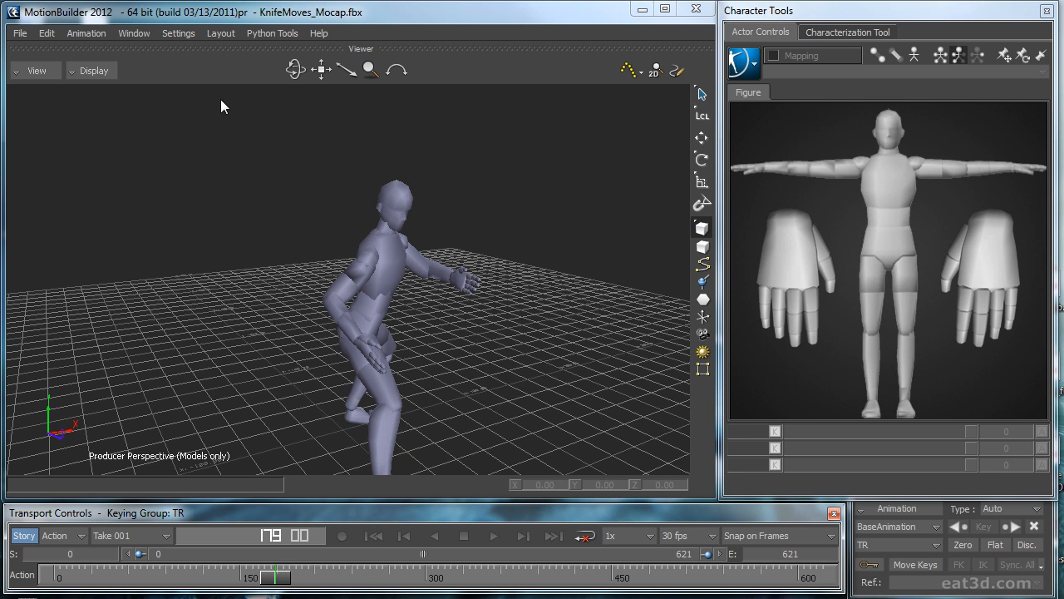
mouse_move(497, 300)
ctrl+shift+mouse_down()
mouse_move(455, 317)
mouse_move(518, 317)
mouse_move(509, 314)
ctrl+shift+mouse_up()
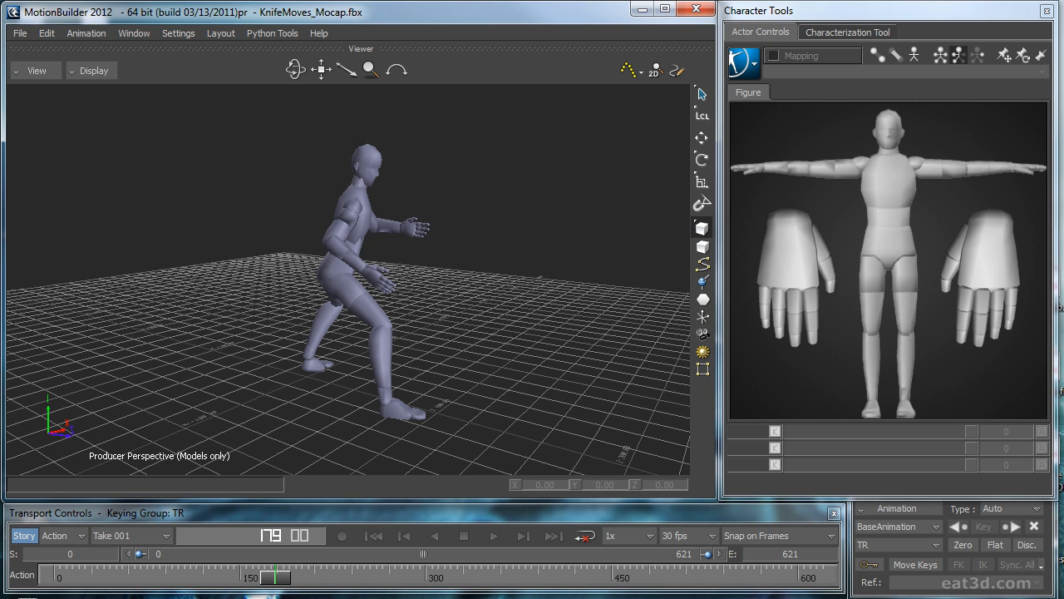
Step: Merge Dude_Rig from the Asset Browser's Eat3D/10minVideo folder into the scene with the No Animation option
drag(566, 89, 417, 124)
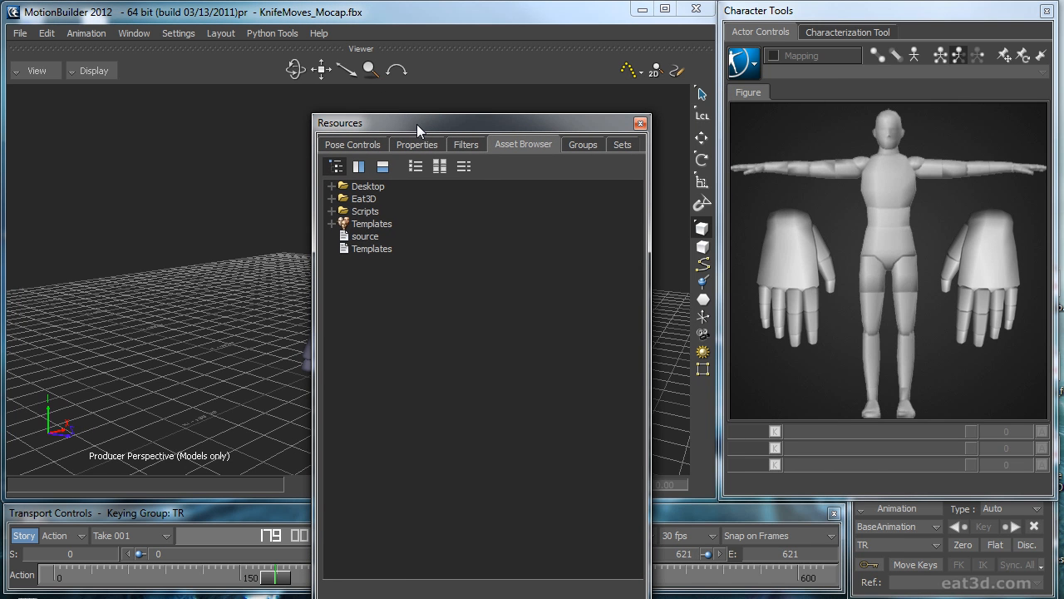
click(332, 199)
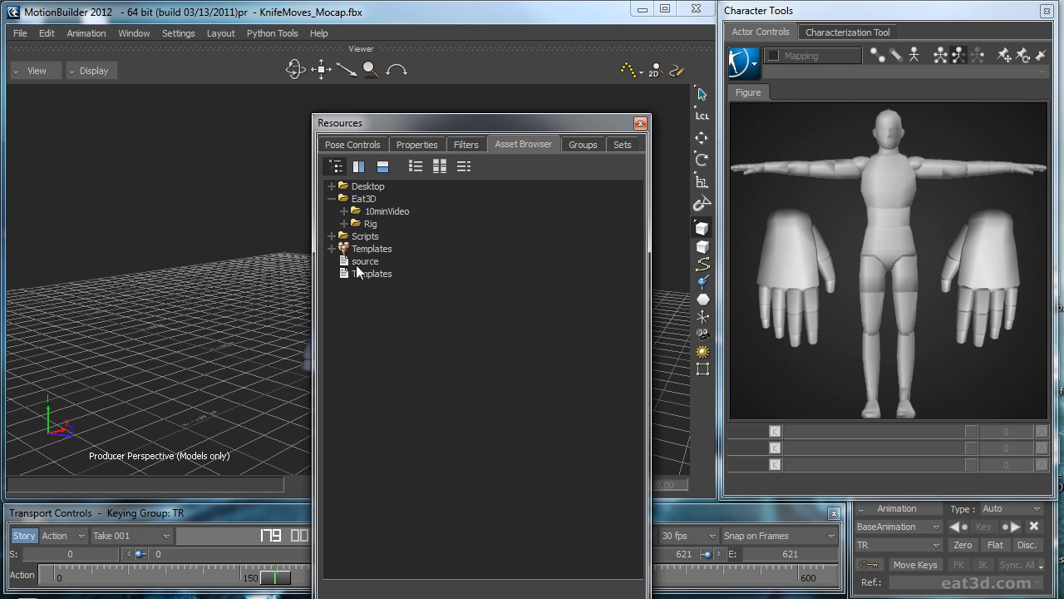
click(344, 211)
drag(396, 274, 223, 282)
mouse_move(223, 282)
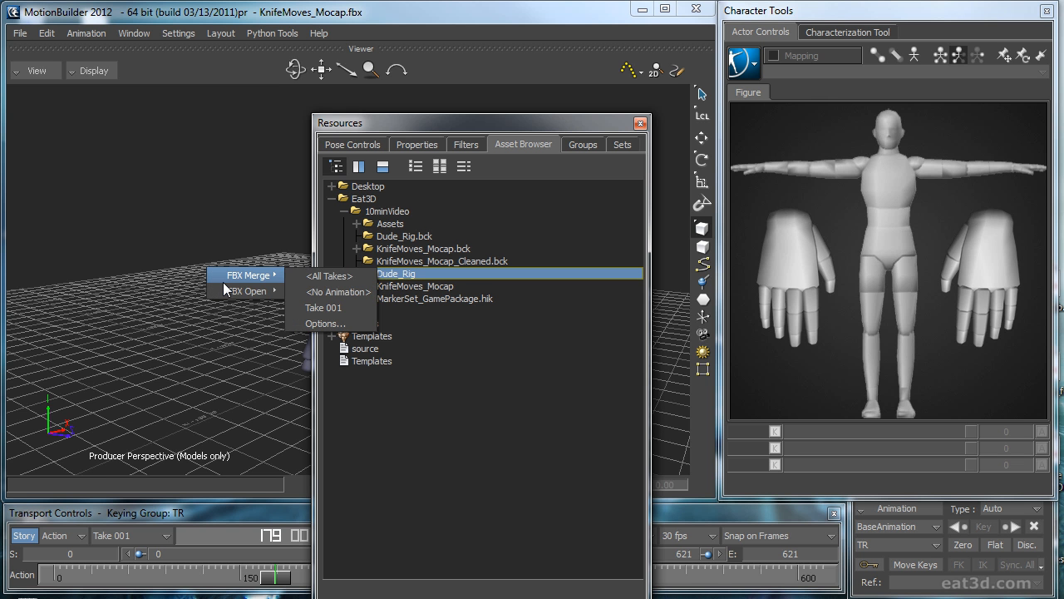
click(333, 291)
drag(380, 118, 1063, 367)
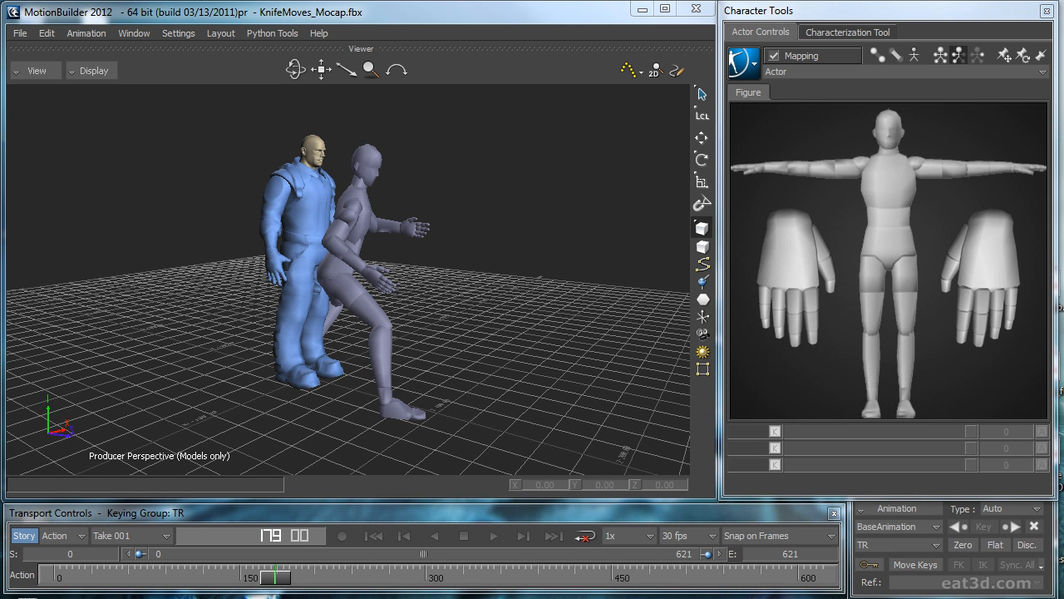
Step: Examine the merged rig next to the mocap actor, cycling through the viewer's display modes
ctrl+shift+drag(532, 332, 380, 287)
key(ctrl+a)
key(ctrl+a)
key(ctrl+a)
ctrl+shift+drag(86, 211, 407, 291)
ctrl+shift+drag(407, 291, 357, 281)
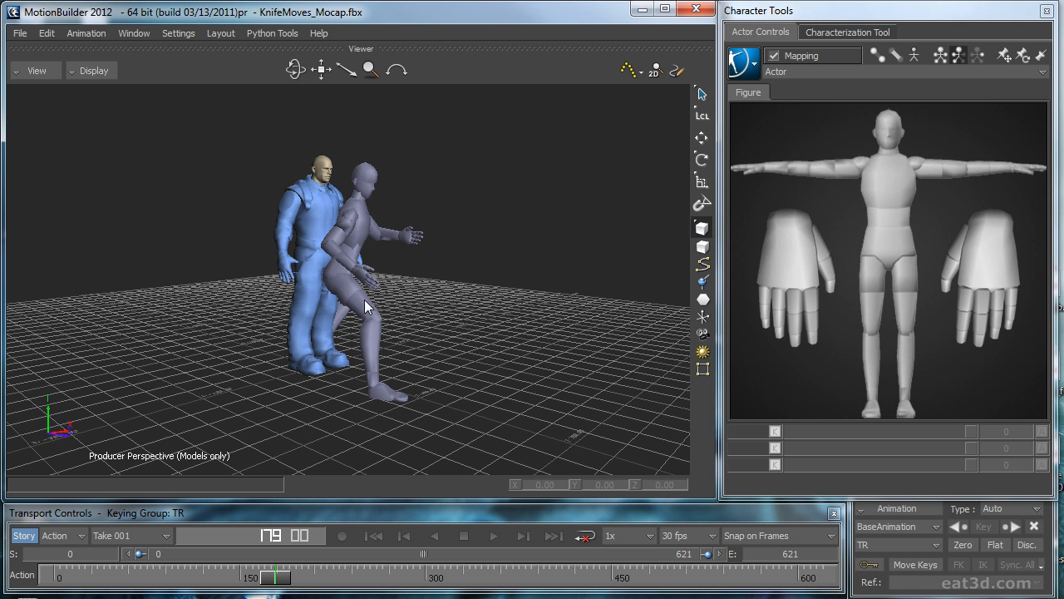
Step: In the Navigator, set the rig character's input type to Actor and make that input active
drag(1063, 158, 534, 127)
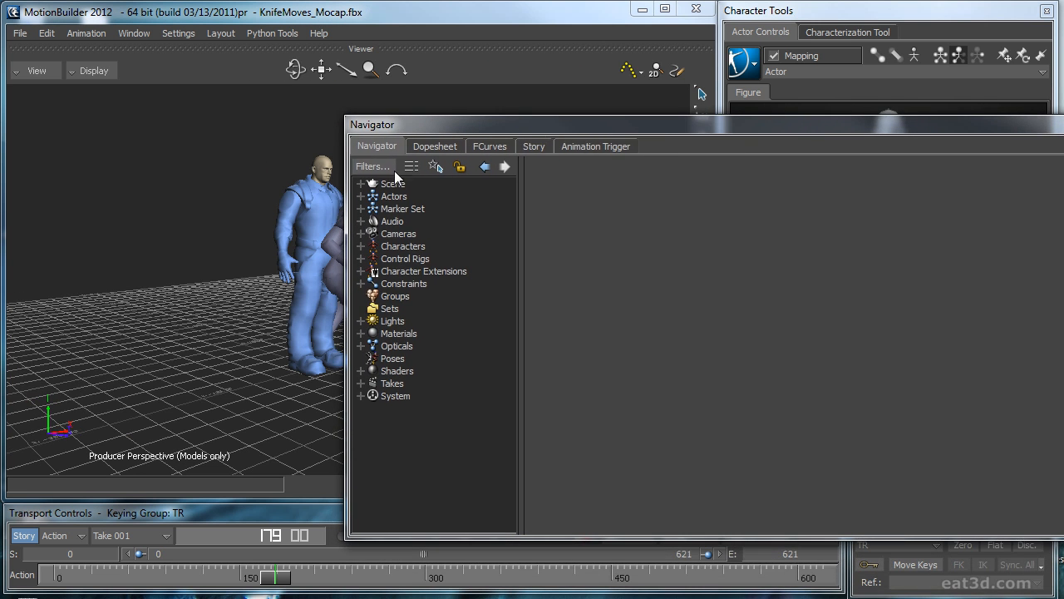
click(361, 246)
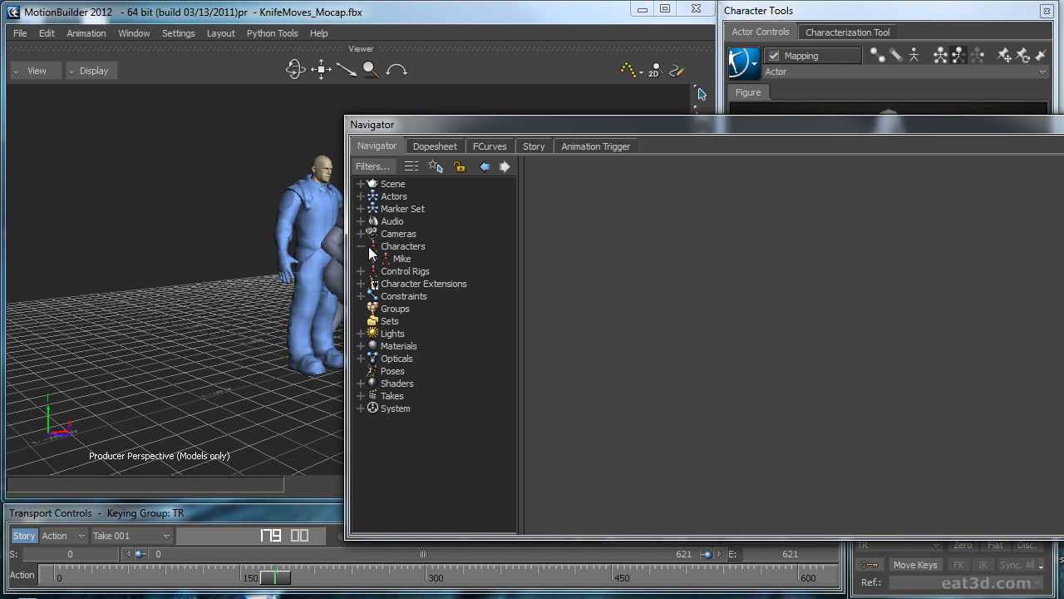
double_click(394, 260)
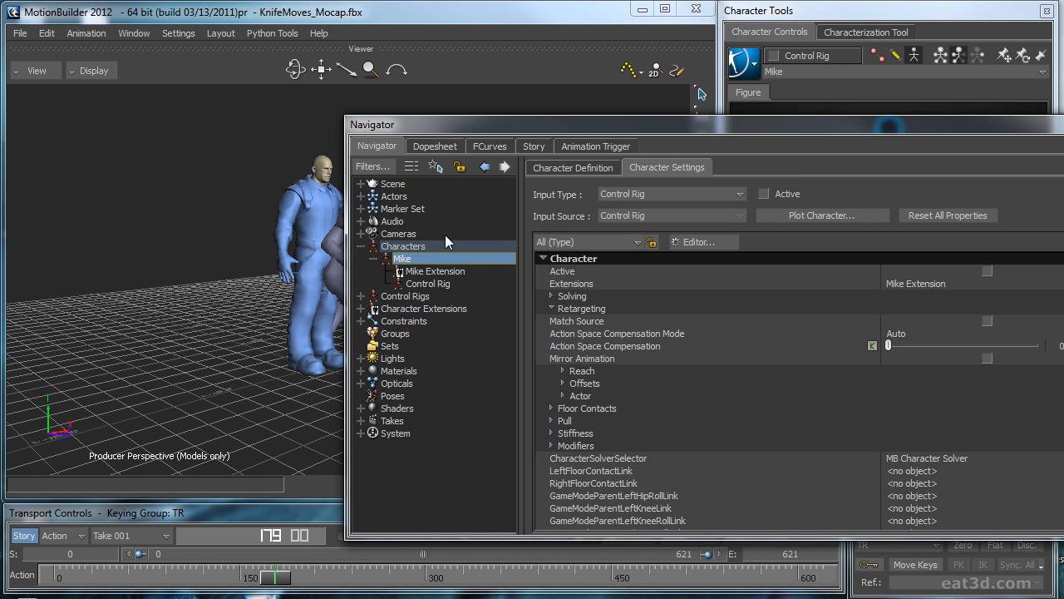
click(624, 193)
click(616, 209)
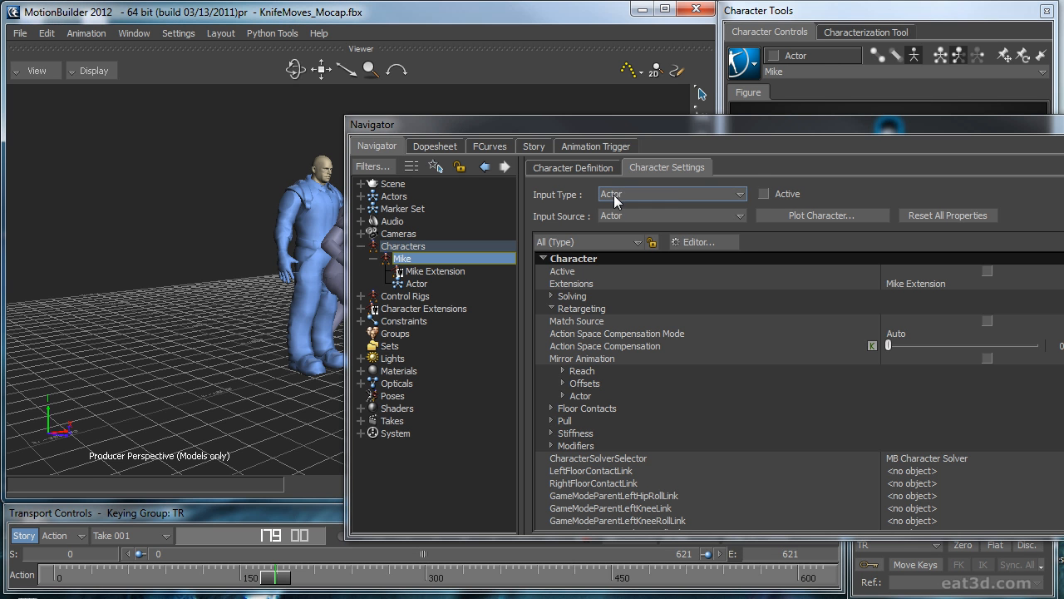
click(764, 192)
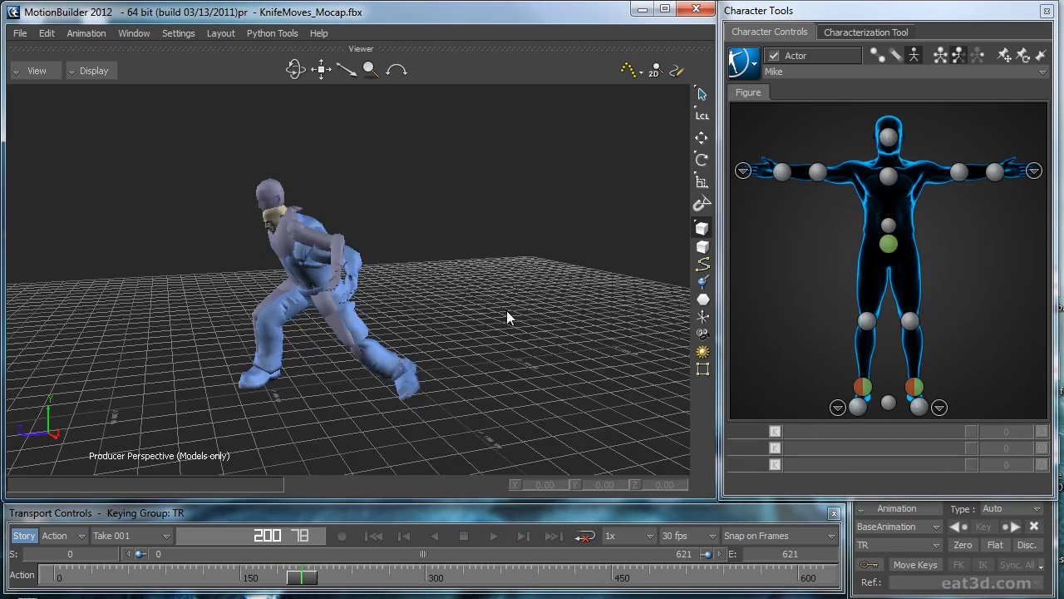
Step: Scrub back to frame 176 to check the retargeted motion, and bake it to the character's skeleton
drag(304, 576, 270, 567)
ctrl+shift+drag(437, 368, 497, 372)
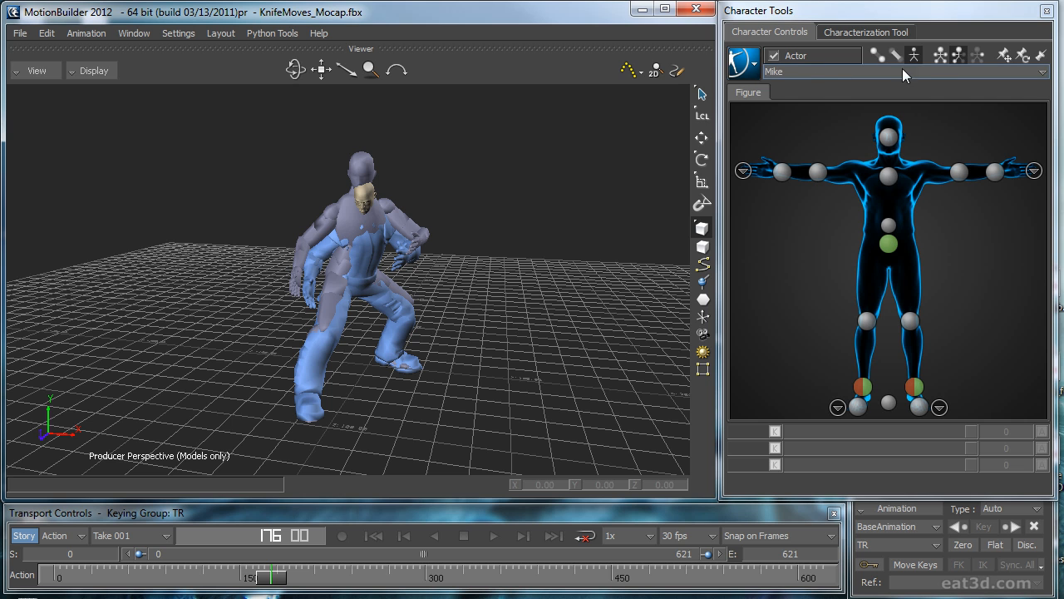
click(813, 73)
click(745, 64)
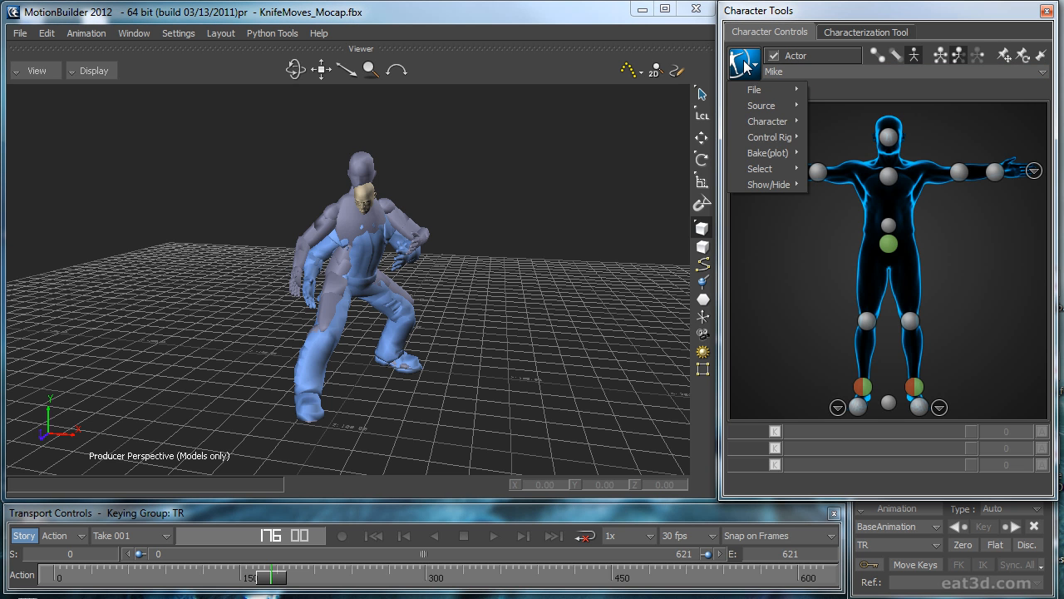
mouse_move(761, 160)
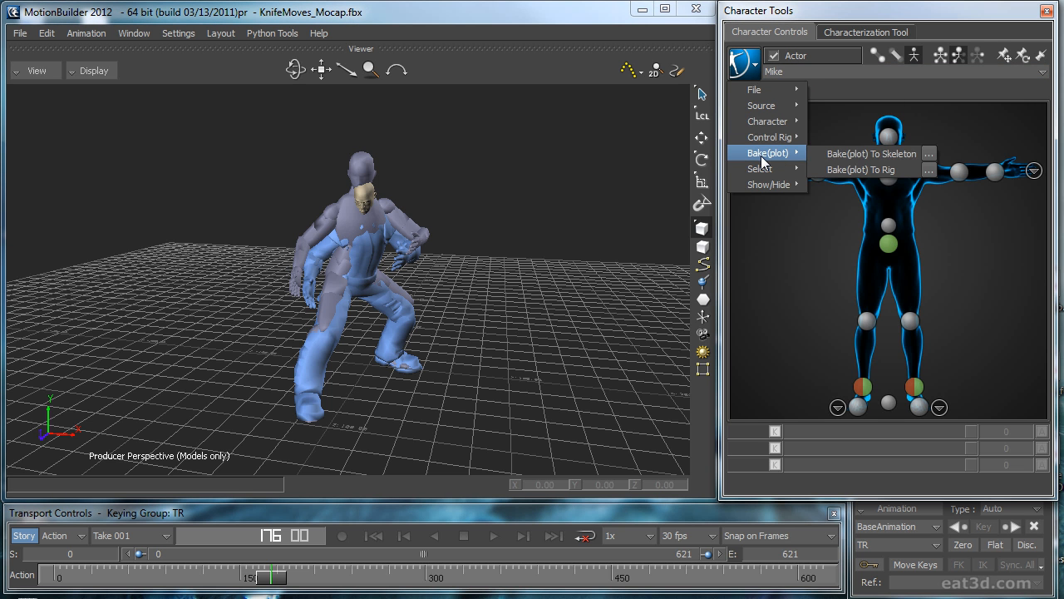
click(845, 156)
ctrl+drag(548, 268, 517, 261)
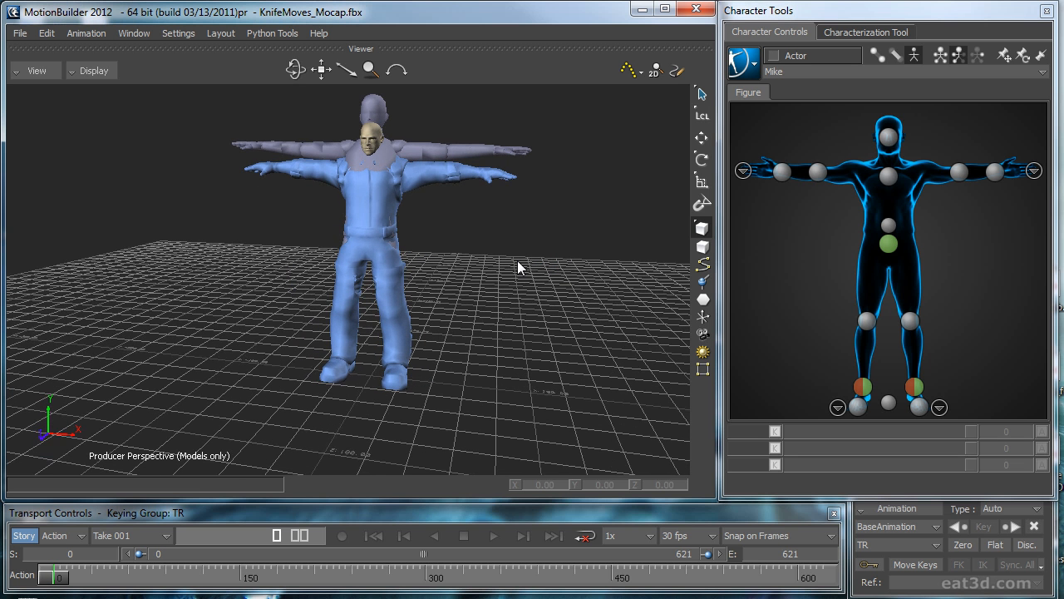
Step: Check the character's settings in the Navigator and inspect the baked skeleton in X-Ray display at frame 0
drag(1063, 137, 614, 121)
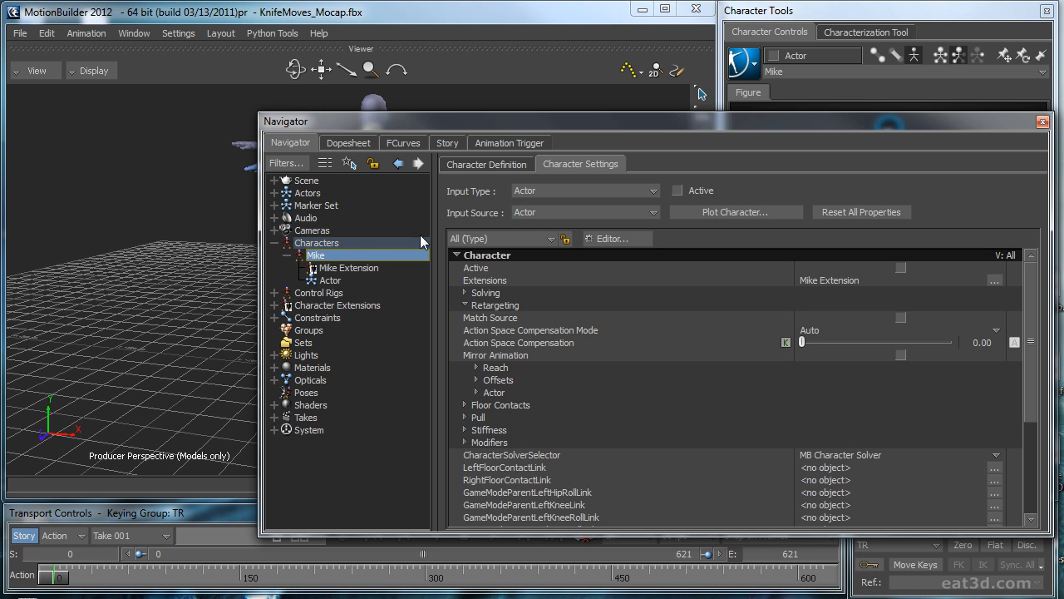
drag(592, 120, 1063, 241)
ctrl+shift+drag(549, 306, 324, 189)
mouse_move(62, 582)
mouse_down()
mouse_move(112, 577)
mouse_move(54, 578)
mouse_up()
key(ctrl+a)
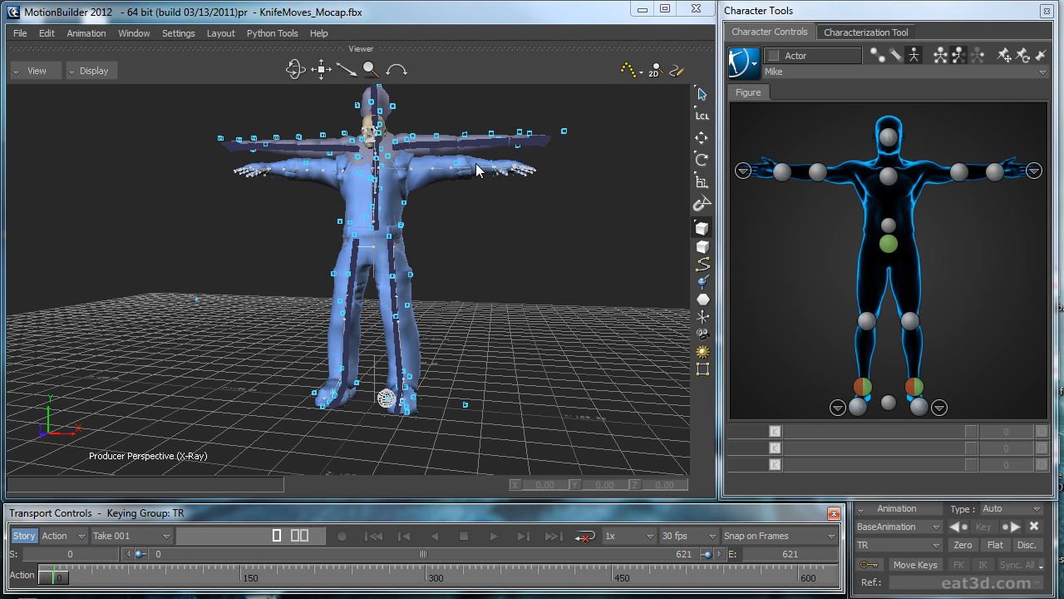
key(ctrl+a)
key(ctrl+a)
ctrl+shift+drag(540, 275, 485, 301)
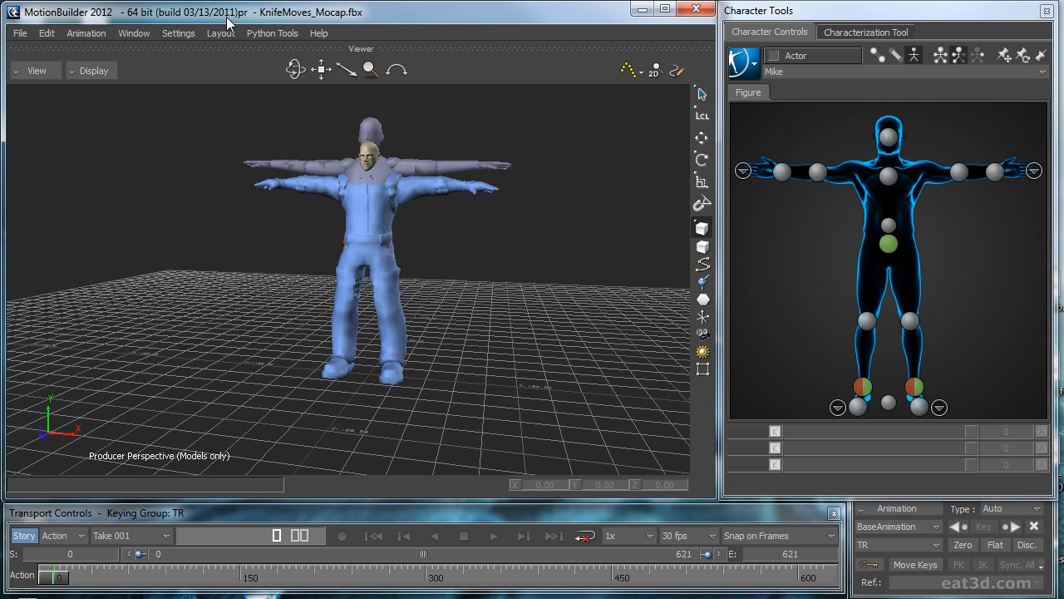
Step: Save the scene in the 10minVideo folder as KnifeMoves_Mocap_Retargeted.fbx with the default save options
click(17, 38)
click(38, 114)
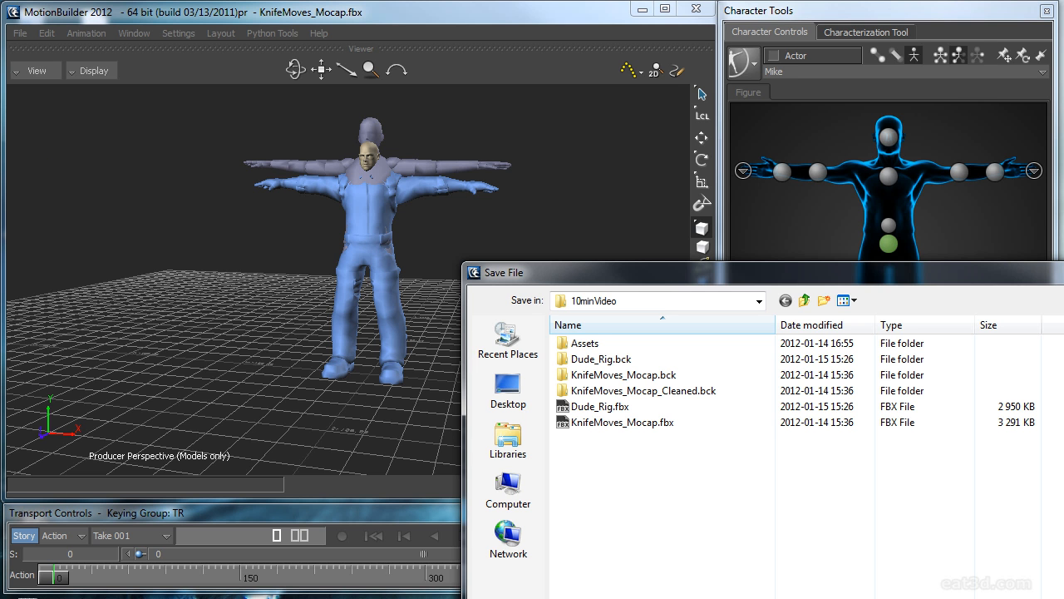
drag(720, 283, 547, 74)
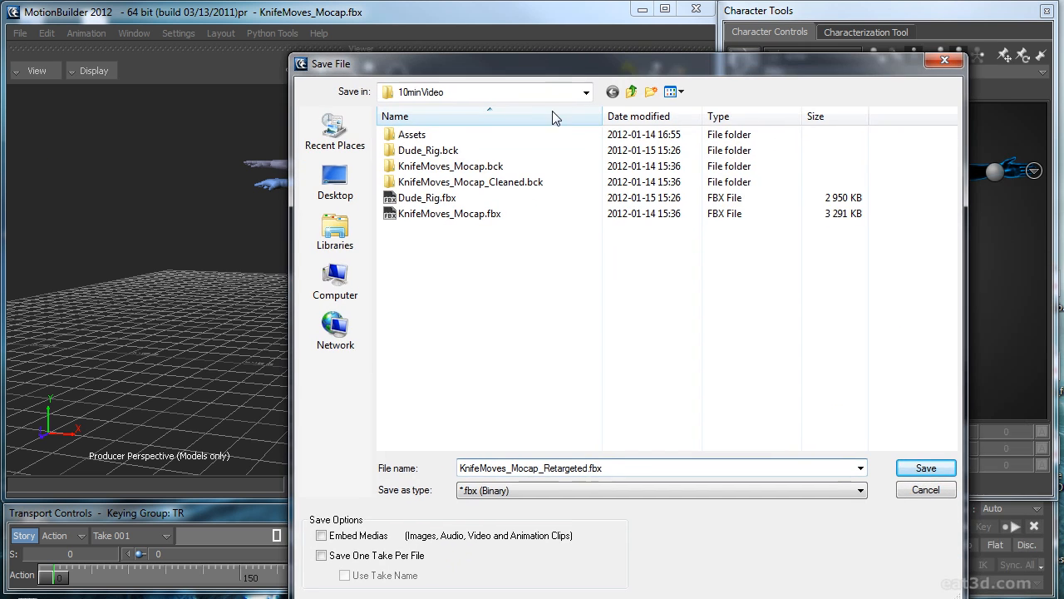
click(926, 468)
key(Return)
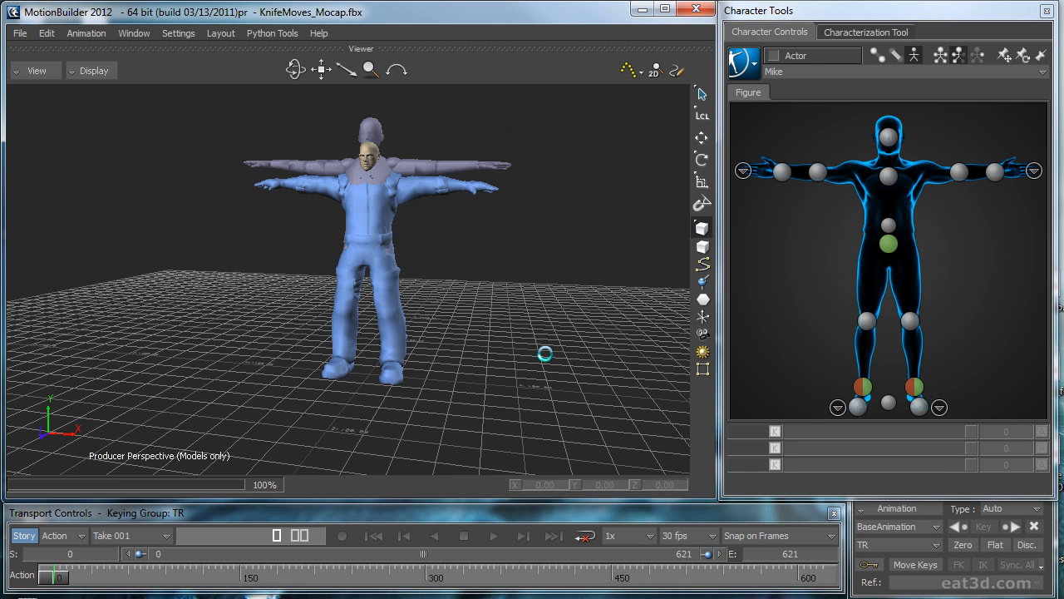
Step: Open Dude_Rig.fbx from the 10minVideo folder with the default open options
click(20, 33)
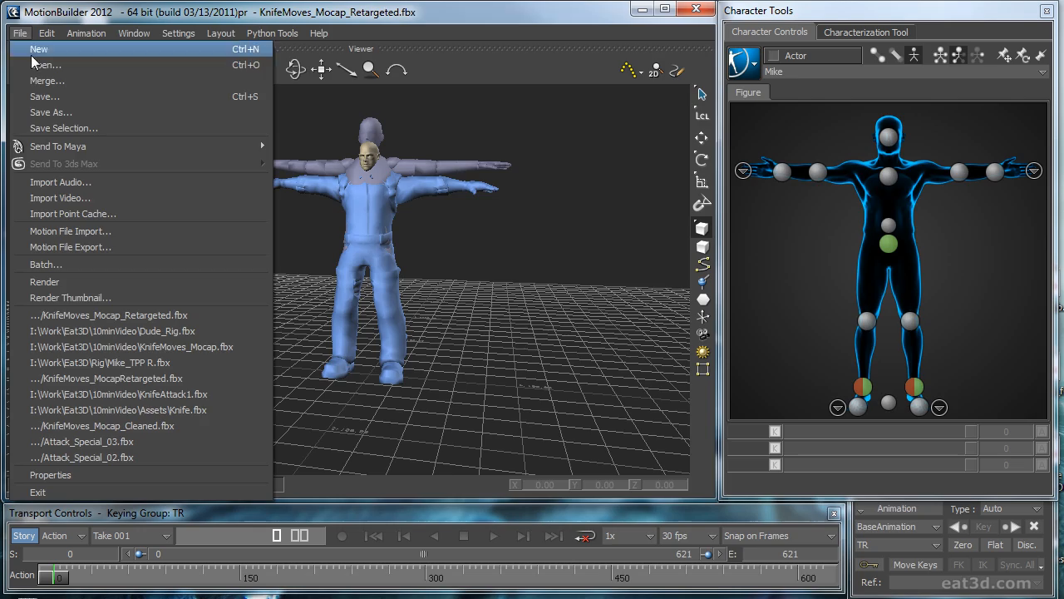
click(27, 47)
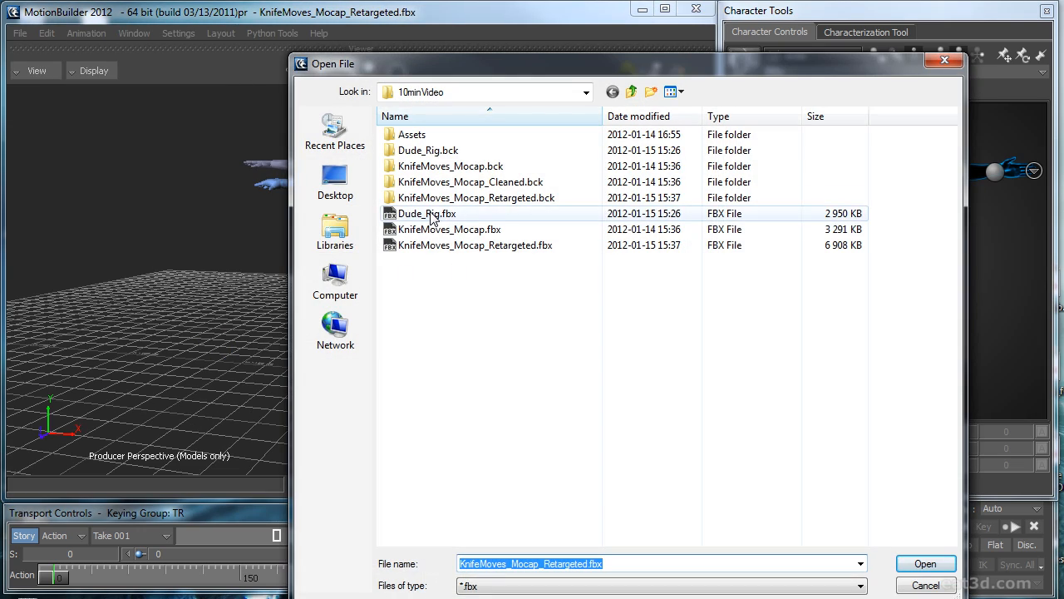
double_click(431, 215)
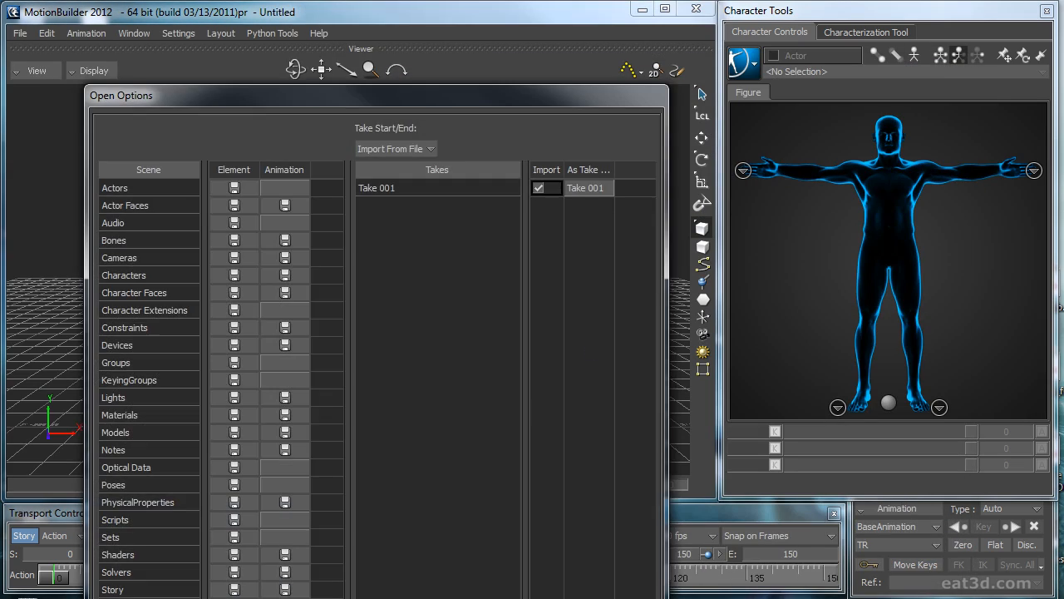
key(Return)
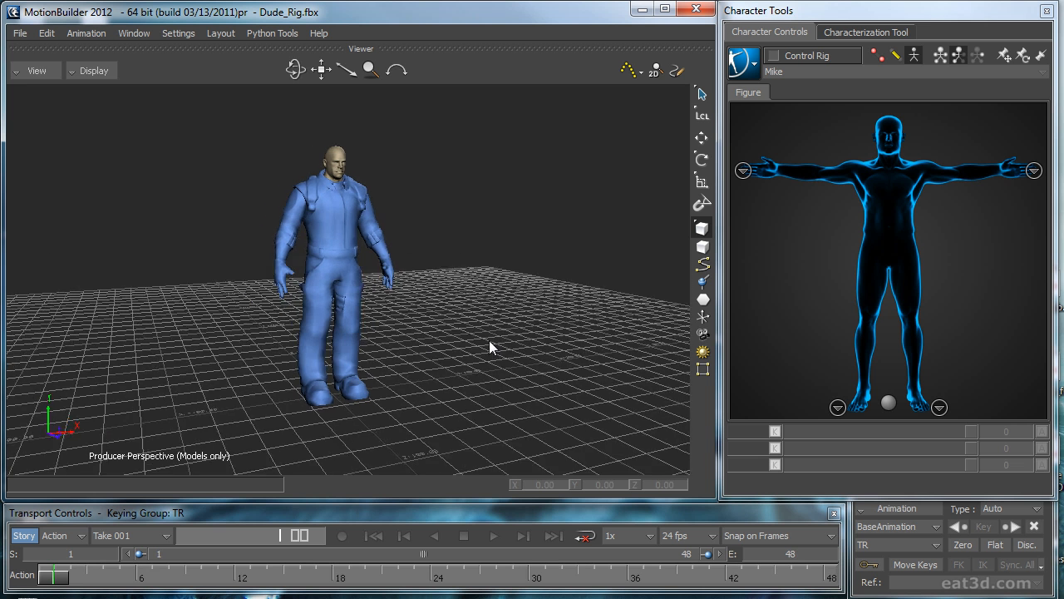
Step: Import KnifeMoves_Mocap_Retargeted.fbx as a motion file, merged in all models as a new take, ignoring unmatched models
click(21, 33)
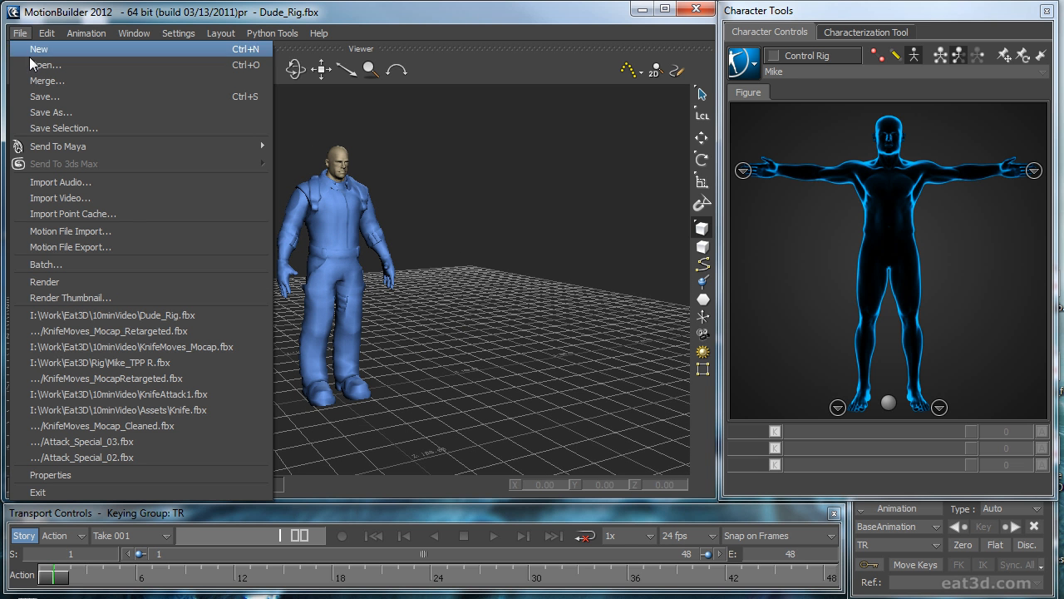
click(77, 237)
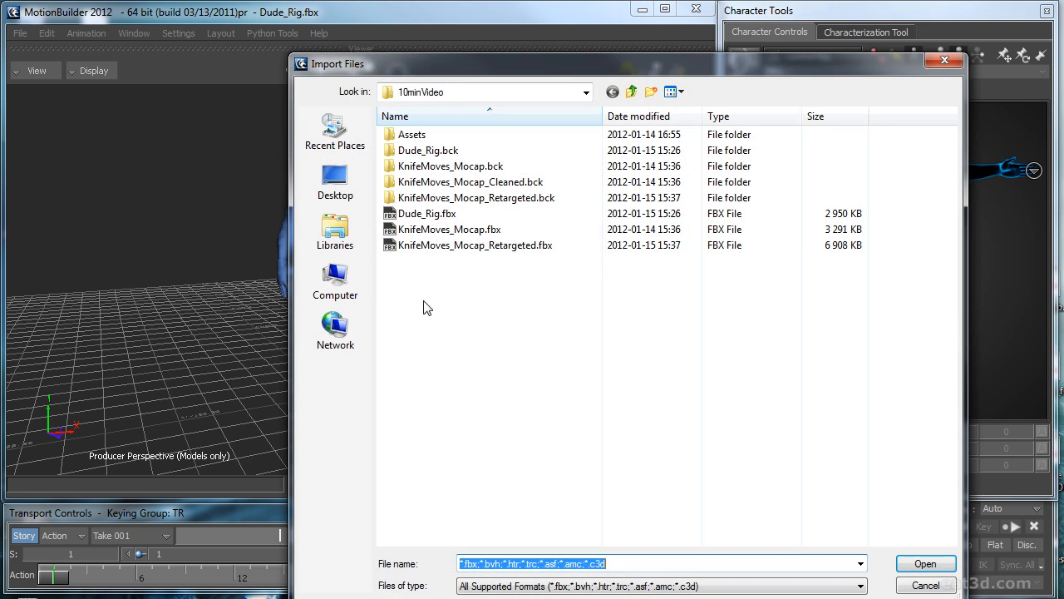
double_click(508, 246)
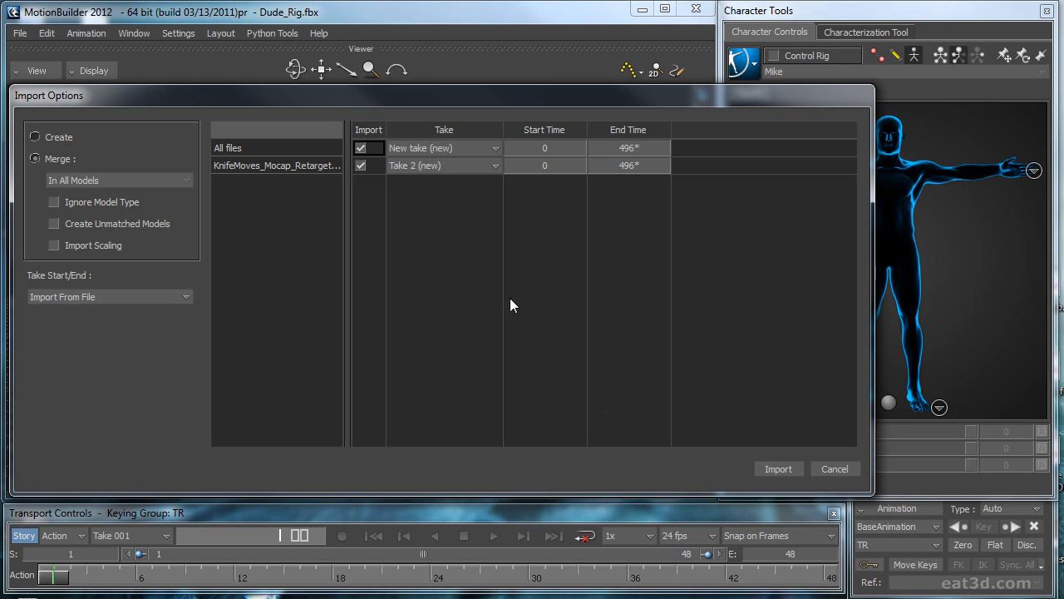
click(55, 139)
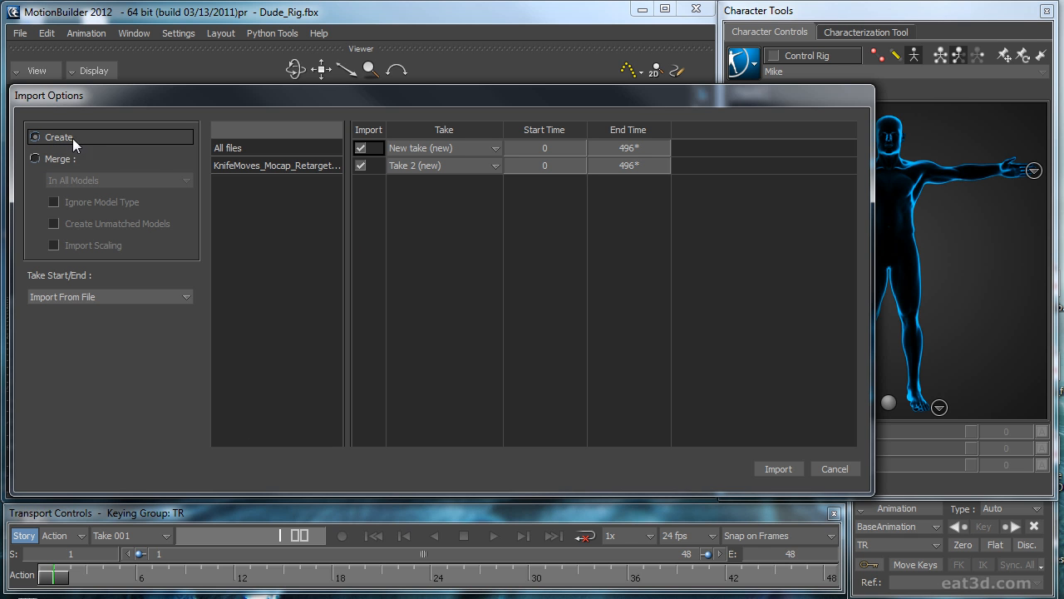
click(60, 157)
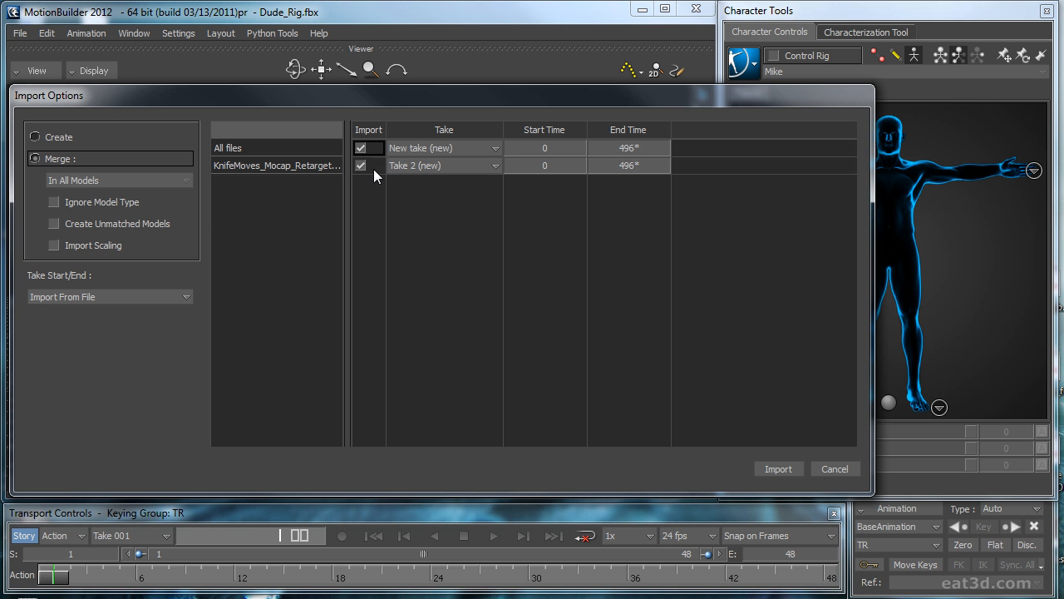
click(786, 471)
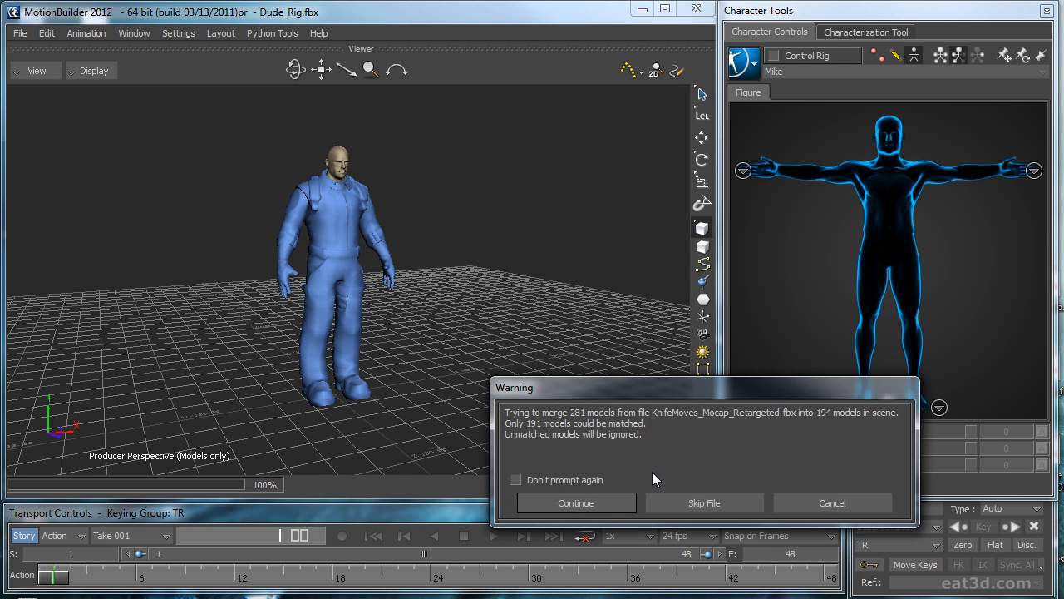
click(603, 503)
Step: Play and scrub through the imported take to find the knife move, and set the start frame to 180
ctrl+drag(475, 303, 410, 404)
key(ctrl+space)
key(ctrl+a)
drag(140, 576, 239, 574)
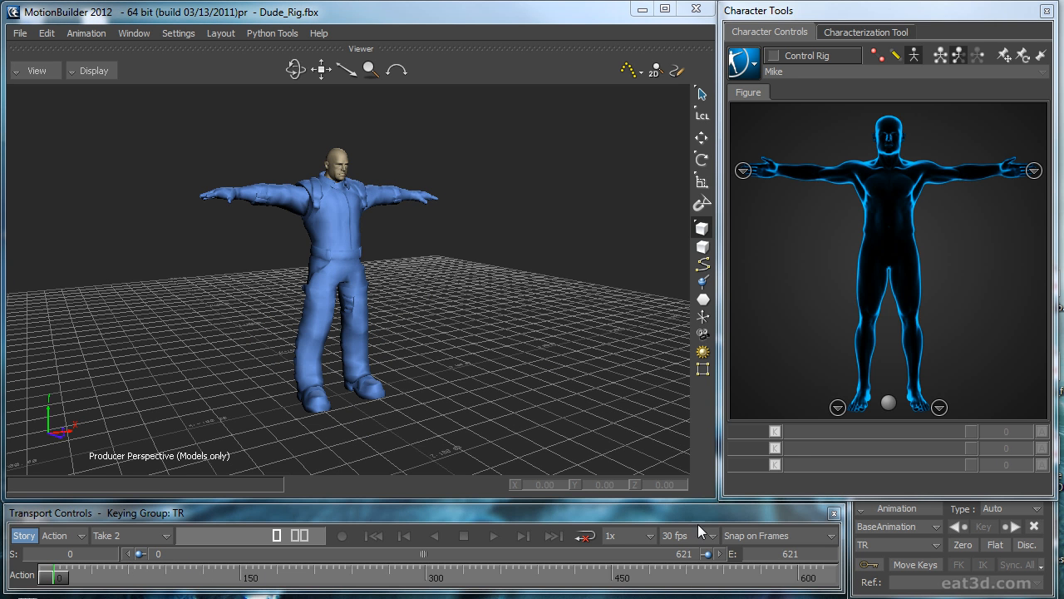
mouse_move(98, 582)
mouse_down()
mouse_move(480, 540)
mouse_move(853, 563)
mouse_move(343, 589)
mouse_move(2, 576)
mouse_move(296, 583)
mouse_move(279, 587)
mouse_up()
click(75, 554)
text(180)
key(Return)
Step: Scrub to where the move finishes and set the take's end frame to 220
mouse_move(63, 578)
mouse_down()
mouse_move(237, 582)
mouse_move(85, 584)
mouse_move(125, 568)
mouse_up()
click(783, 554)
text(220)
key(Return)
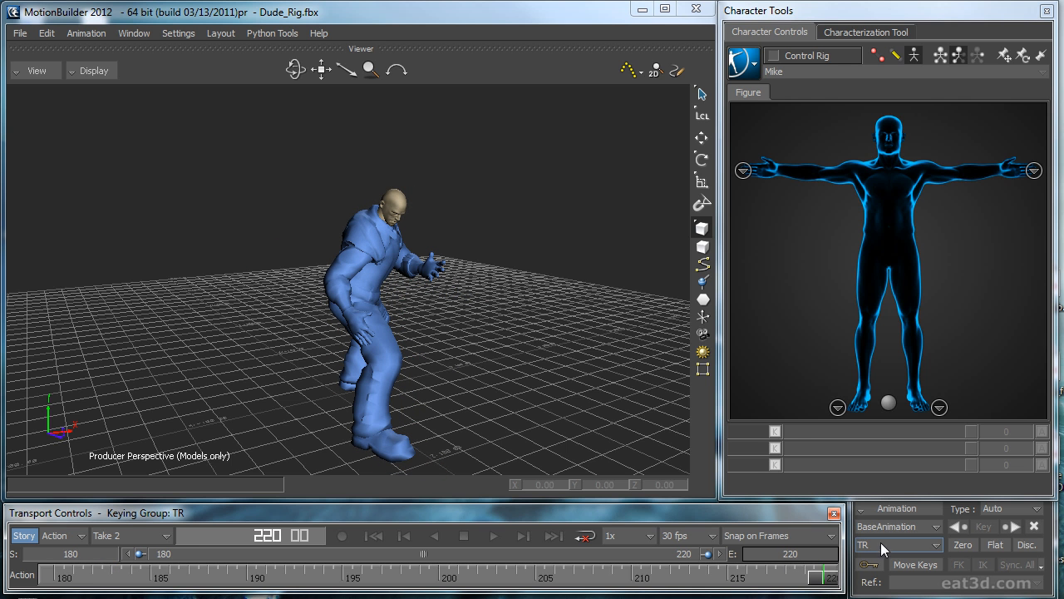
Step: Scrub back to frame 180 and play the trimmed motion from several angles in the Perspective view
mouse_move(831, 576)
mouse_down()
mouse_move(611, 575)
mouse_move(872, 573)
mouse_move(18, 592)
mouse_up()
ctrl+shift+drag(581, 375, 524, 364)
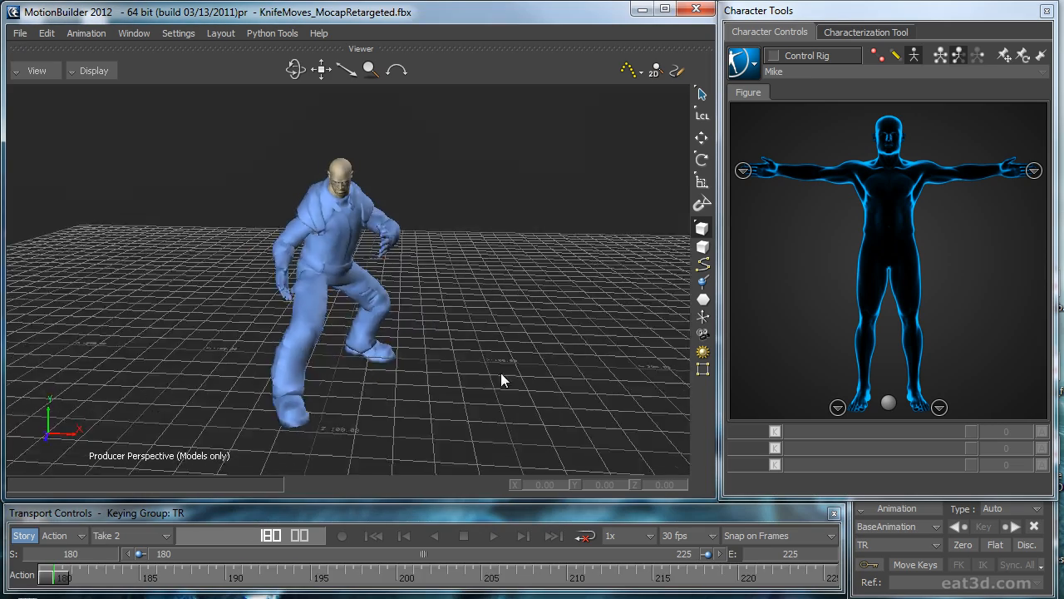
ctrl+shift+drag(501, 373, 538, 347)
key(ctrl+e)
key(ctrl+e)
key(ctrl+space)
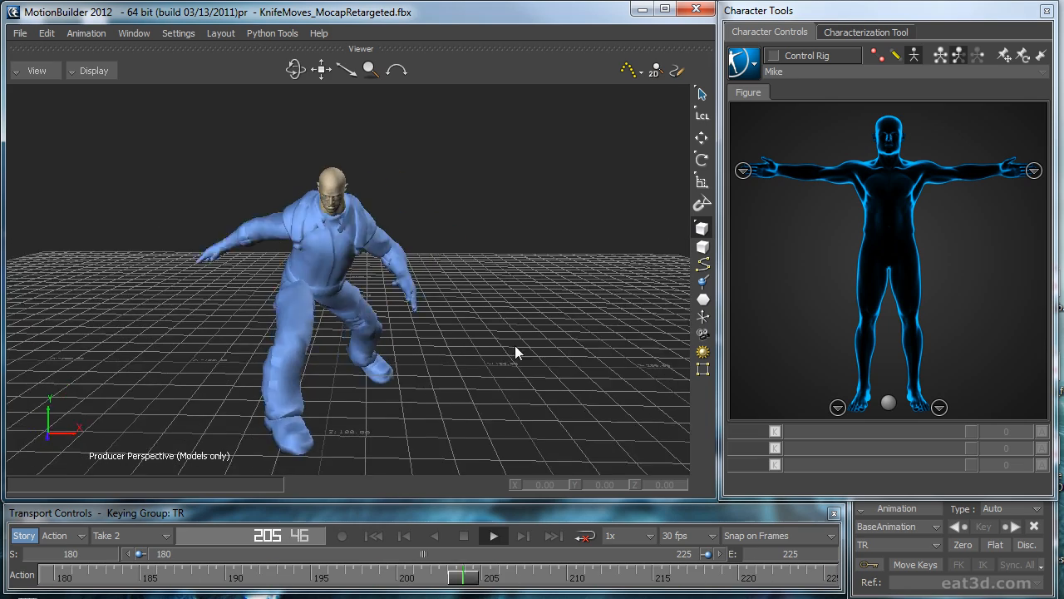
ctrl+shift+drag(457, 360, 489, 353)
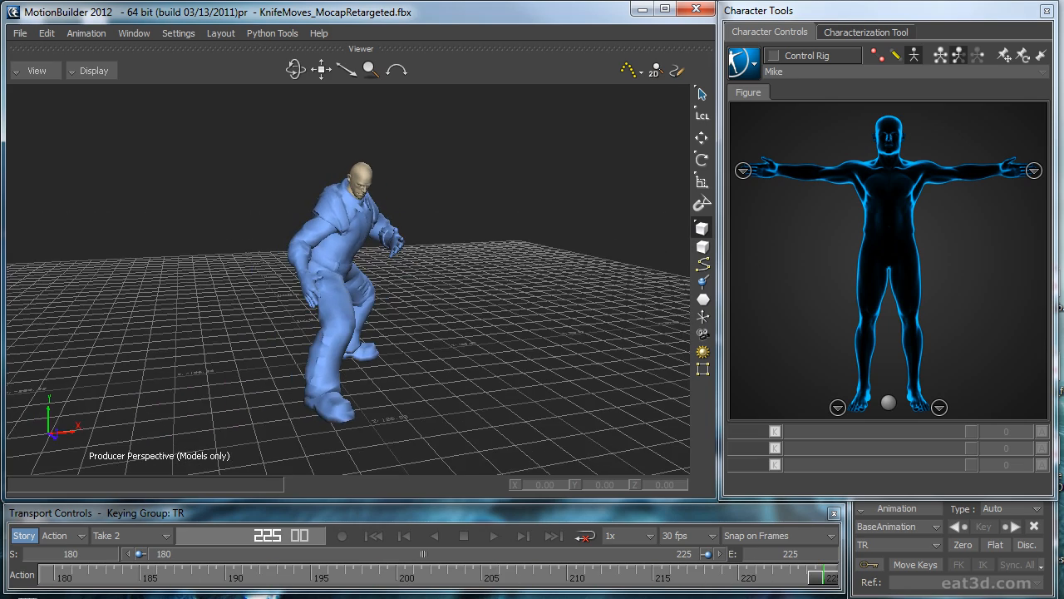
Step: Merge the Knife asset from the 10minVideo Assets folder into the scene through the Asset Browser
drag(1063, 137, 561, 115)
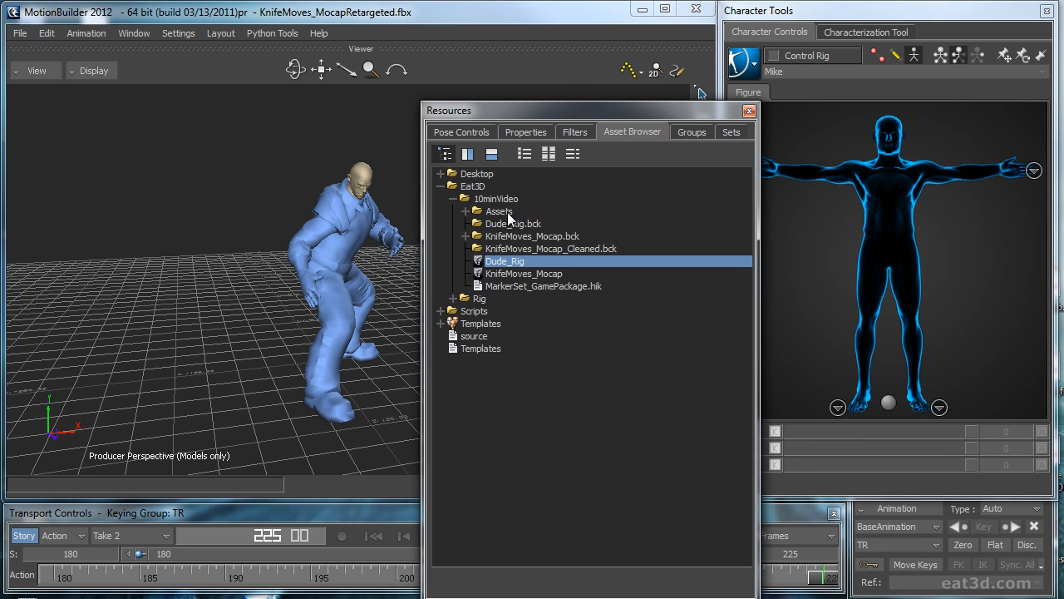
click(465, 211)
drag(509, 230, 212, 336)
mouse_move(227, 334)
click(373, 346)
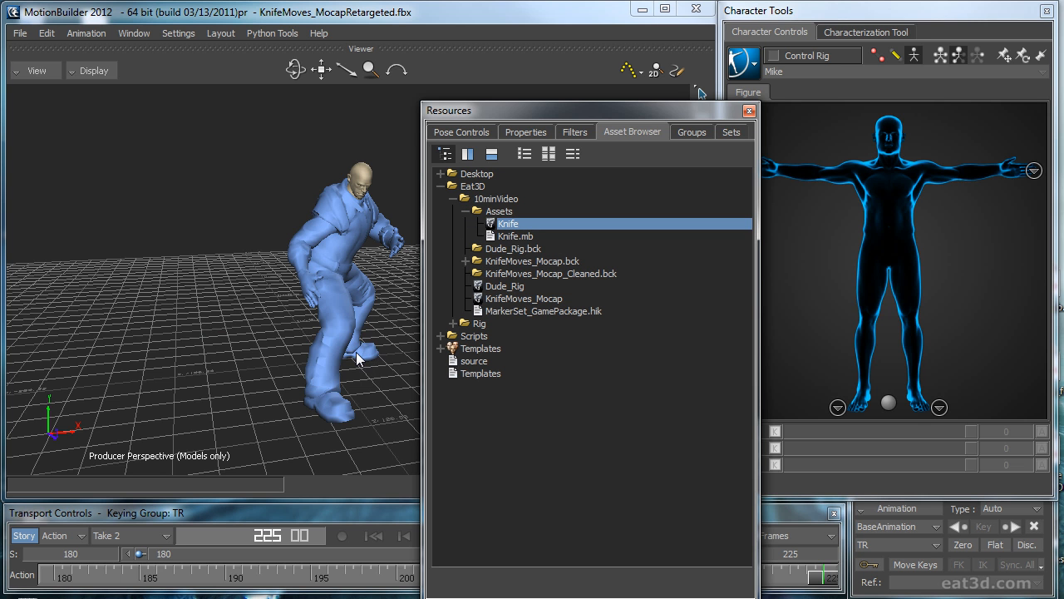
click(752, 112)
Step: Examine the imported knife up close on the floor beside the character, trying different display modes
alt+drag(565, 309, 505, 329)
key(ctrl+a)
ctrl+drag(309, 381, 349, 325)
key(ctrl+a)
key(ctrl+a)
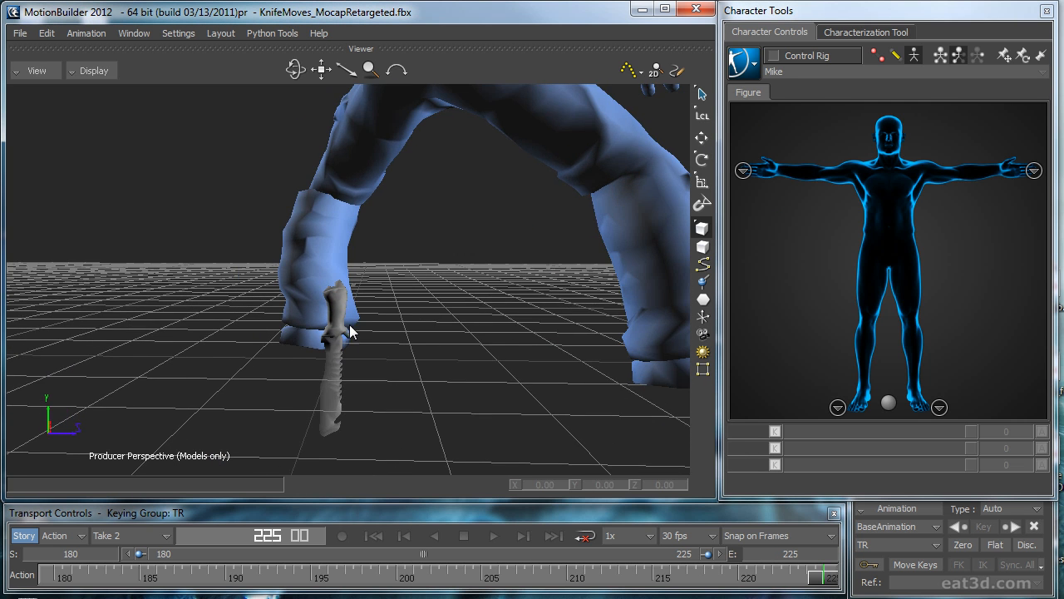
ctrl+drag(513, 322, 510, 270)
ctrl+shift+drag(509, 270, 484, 323)
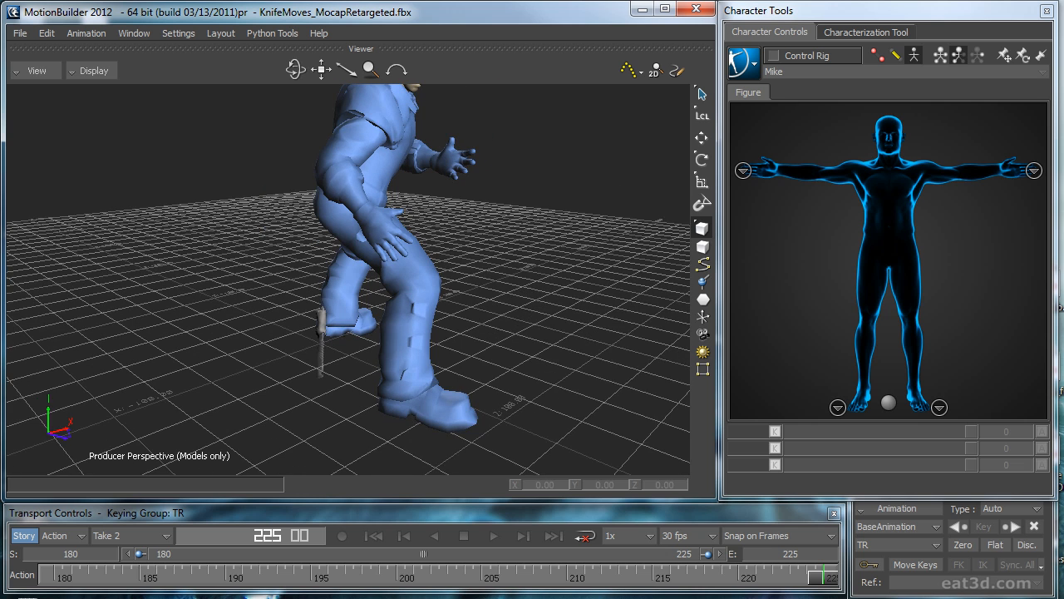
Step: Insert a Parent/Child constraint through the Navigator and bring its settings up beside the character
drag(1063, 133, 587, 130)
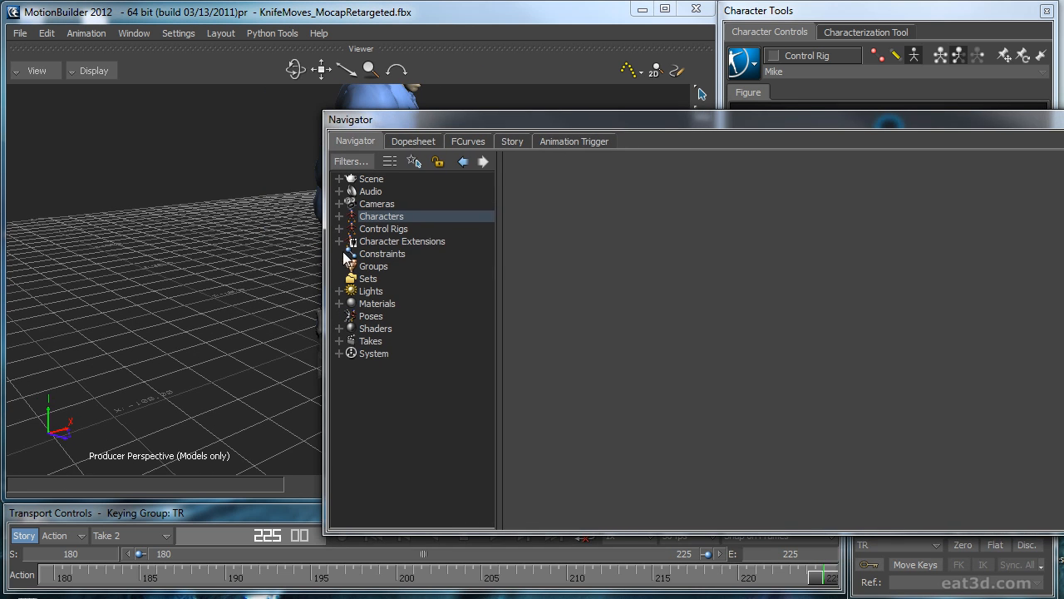
right_click(373, 254)
mouse_move(458, 277)
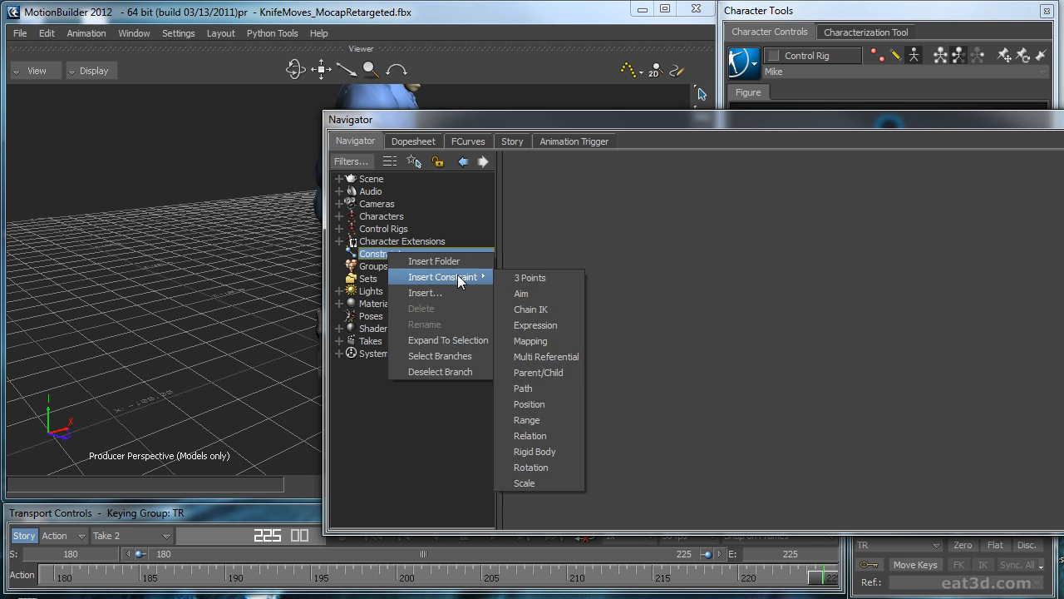
click(536, 372)
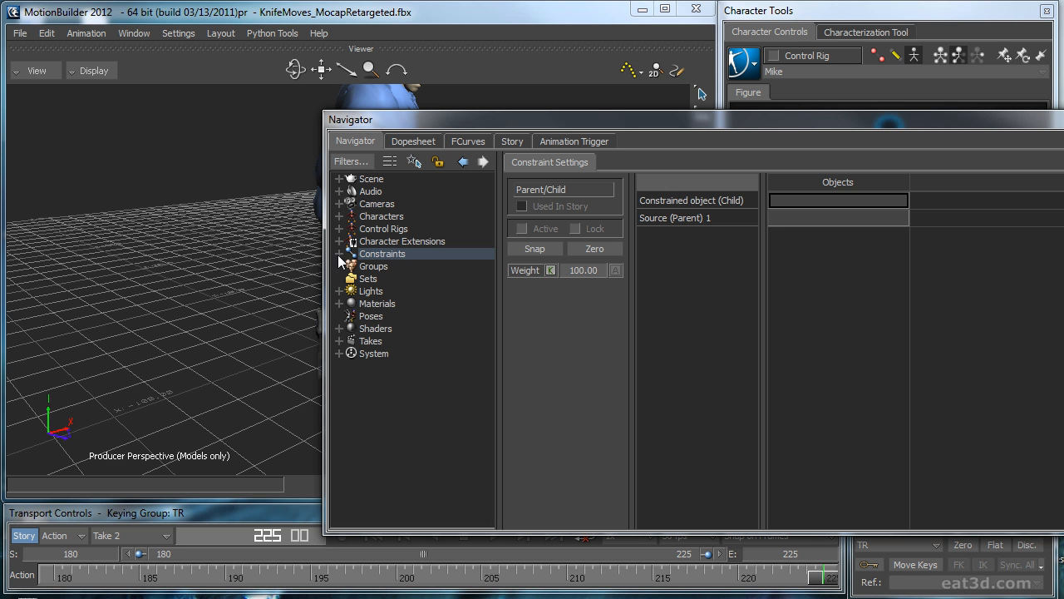
click(339, 255)
drag(453, 119, 564, 112)
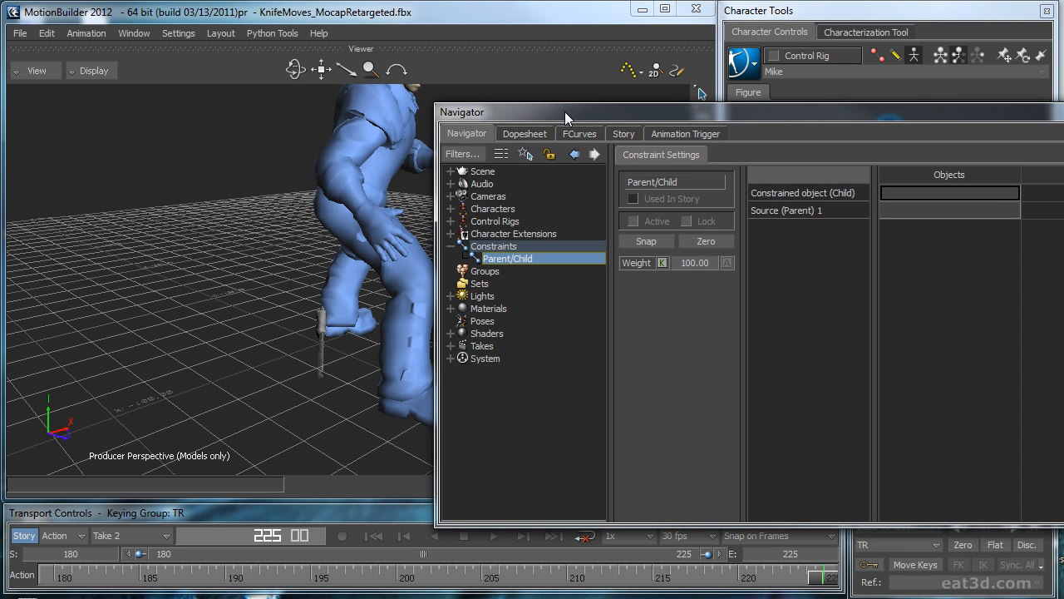
Step: Show the scene in X-Ray display and assign Knife_Root as the constraint's Constrained object (Child)
key(ctrl+a)
ctrl+drag(293, 381, 302, 279)
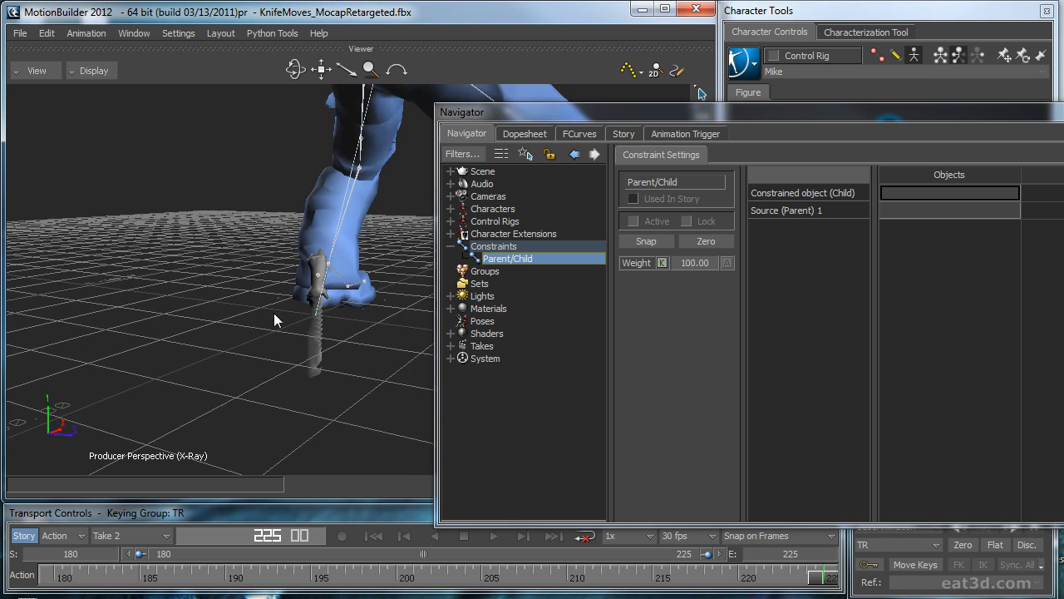
click(287, 271)
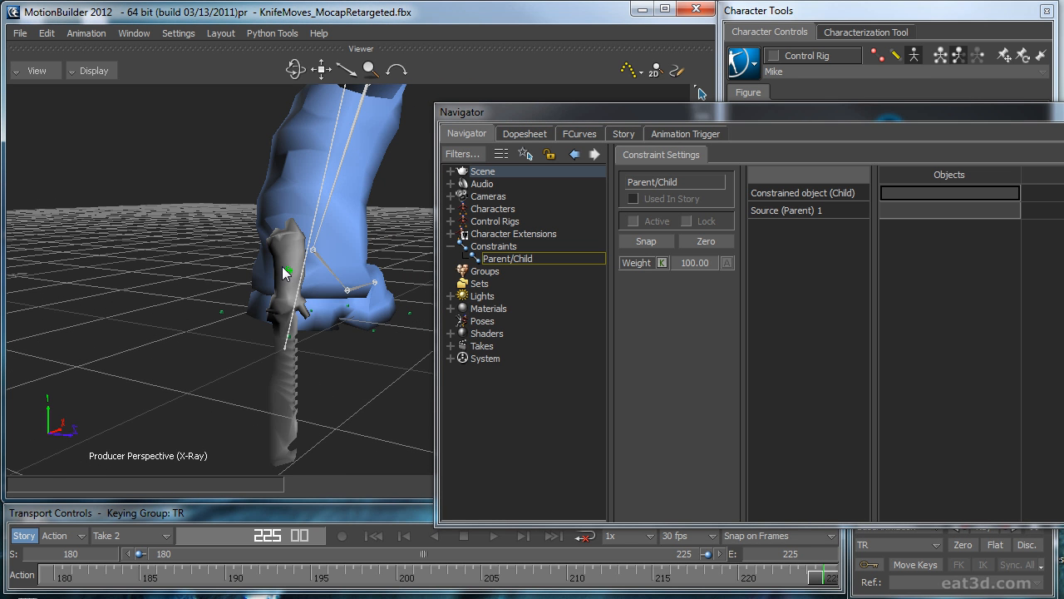
drag(216, 216, 632, 206)
drag(892, 193, 907, 195)
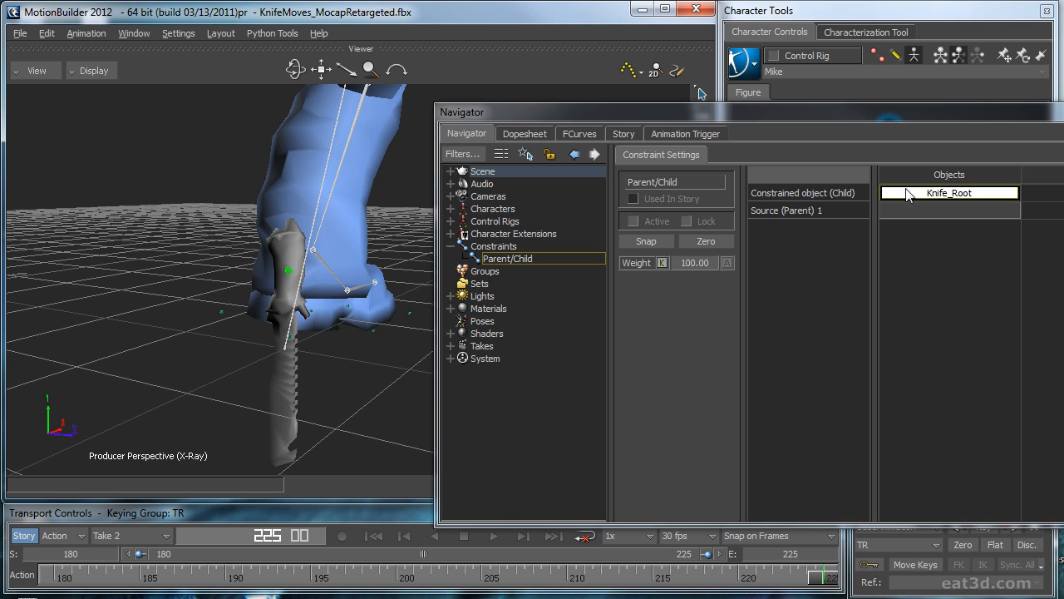
Step: Switch the viewer to the Schematic view and select the b_RightWeapon joint under b_RightHand
ctrl+shift+drag(274, 136, 338, 263)
key(ctrl+w)
shift+drag(307, 314, 260, 264)
key(ctrl+e)
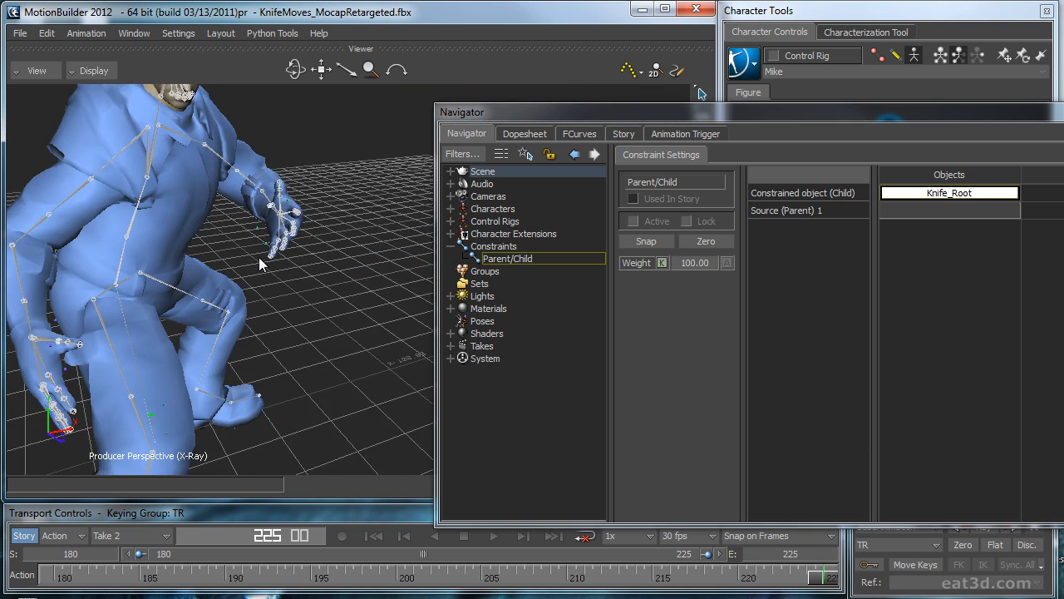
drag(553, 107, 819, 99)
ctrl+shift+drag(361, 243, 390, 273)
key(ctrl+w)
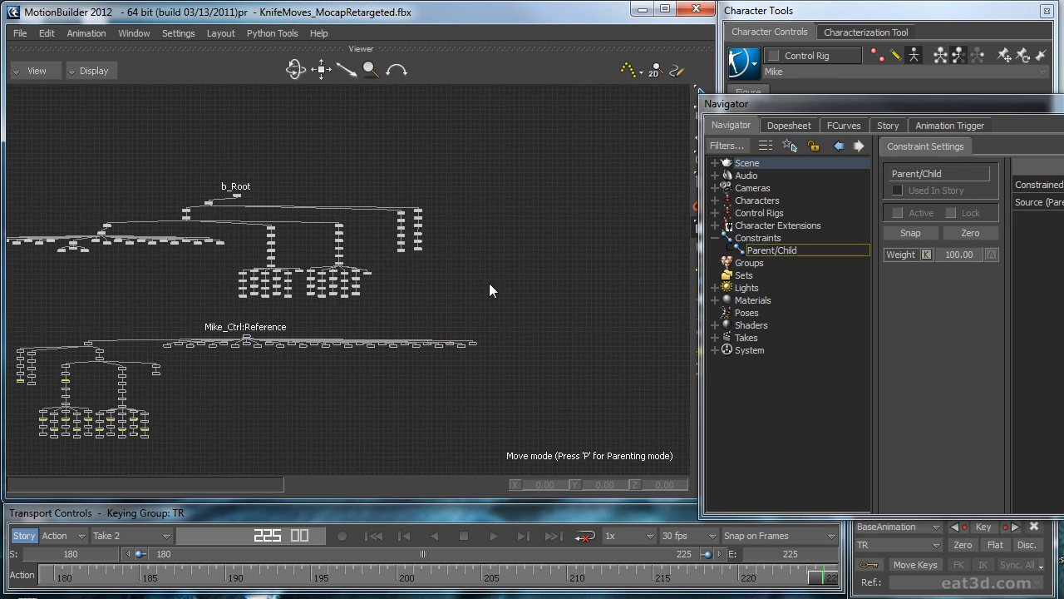
shift+drag(583, 310, 571, 304)
ctrl+drag(379, 311, 287, 331)
ctrl+drag(287, 330, 414, 312)
shift+drag(415, 312, 284, 272)
click(480, 265)
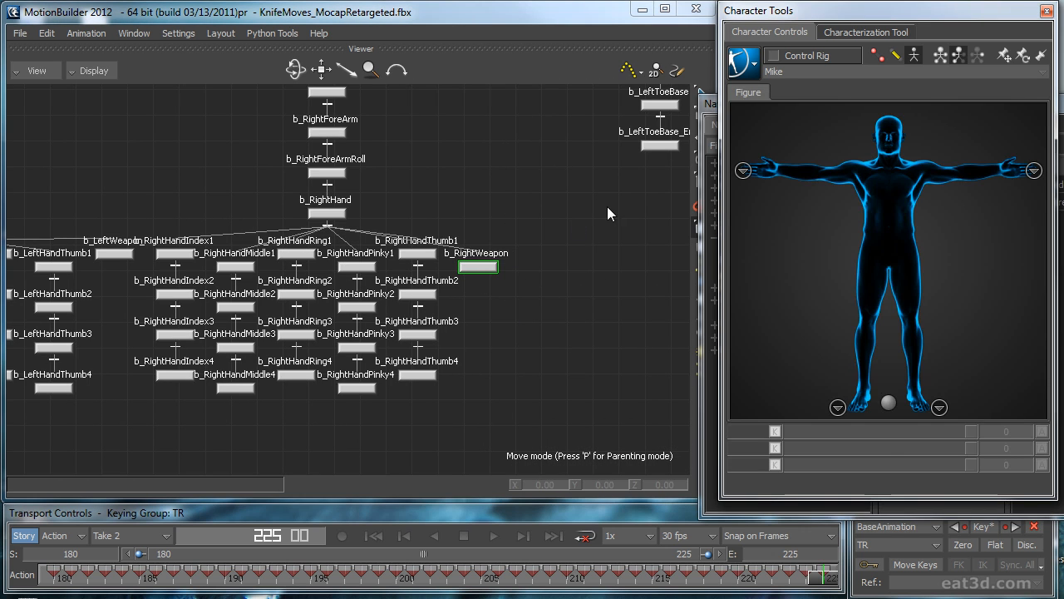
Step: Assign b_RightWeapon as the constraint's Source (Parent) 1 and activate the constraint with a zero offset
drag(1063, 104, 525, 154)
drag(470, 125, 600, 247)
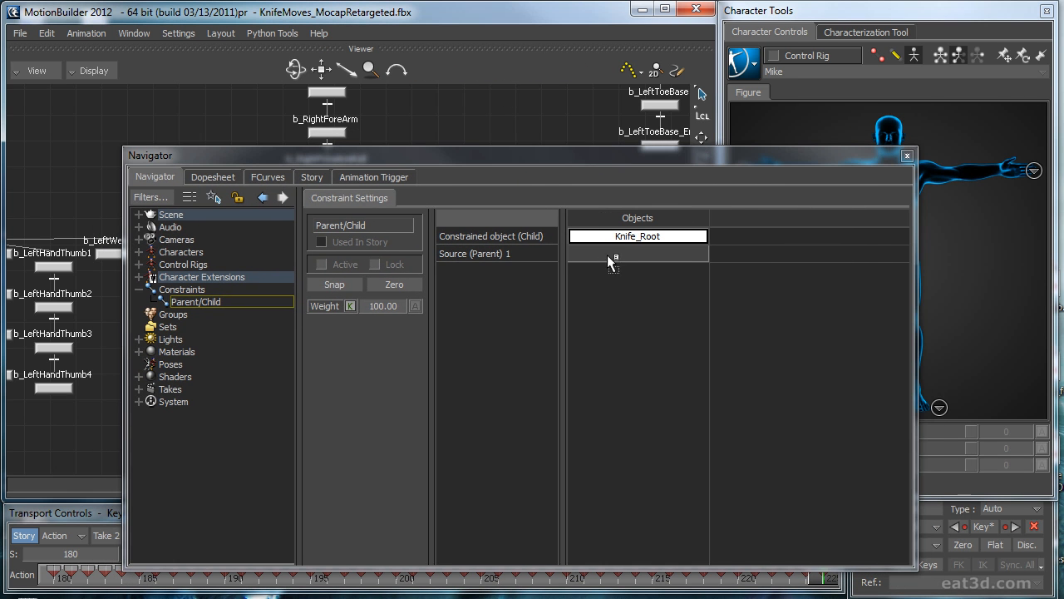
drag(612, 257, 613, 255)
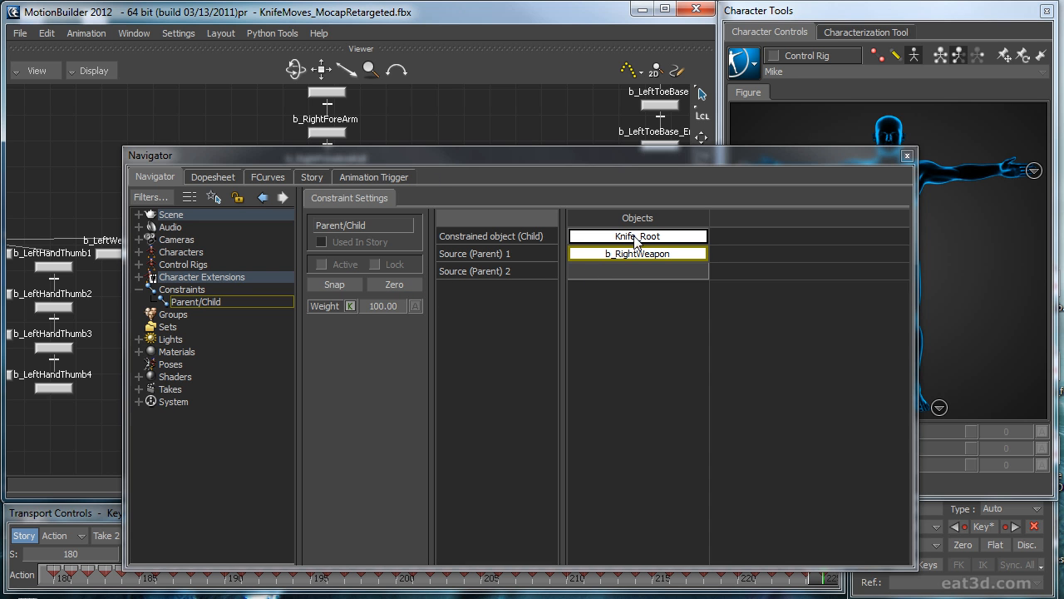
click(395, 285)
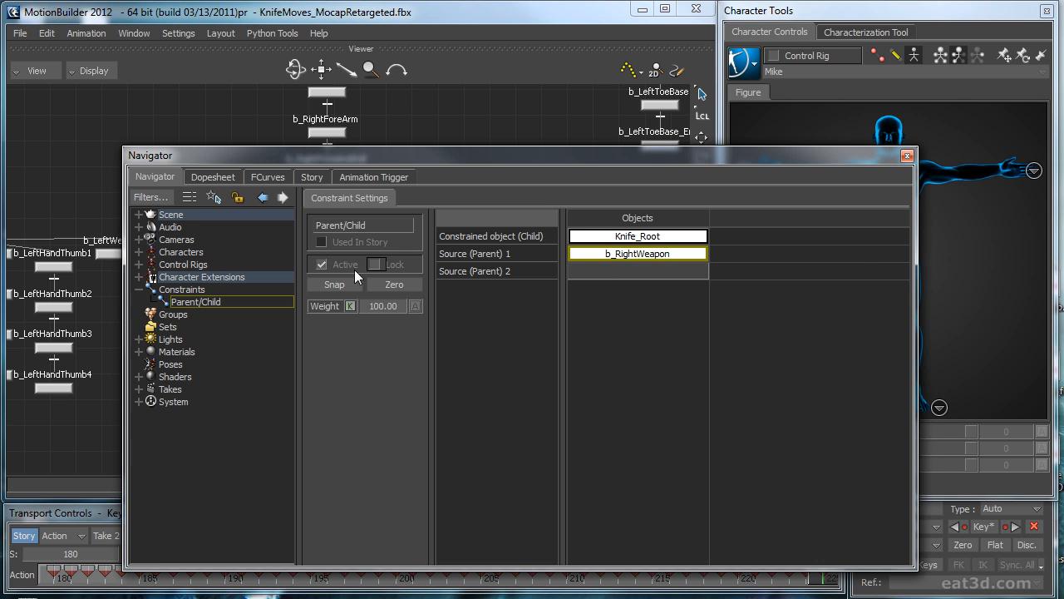
drag(407, 164, 1063, 233)
Step: Return to the Perspective view to inspect the knife at the right hand, and go to start frame 180
scroll(608, 260, down, 6)
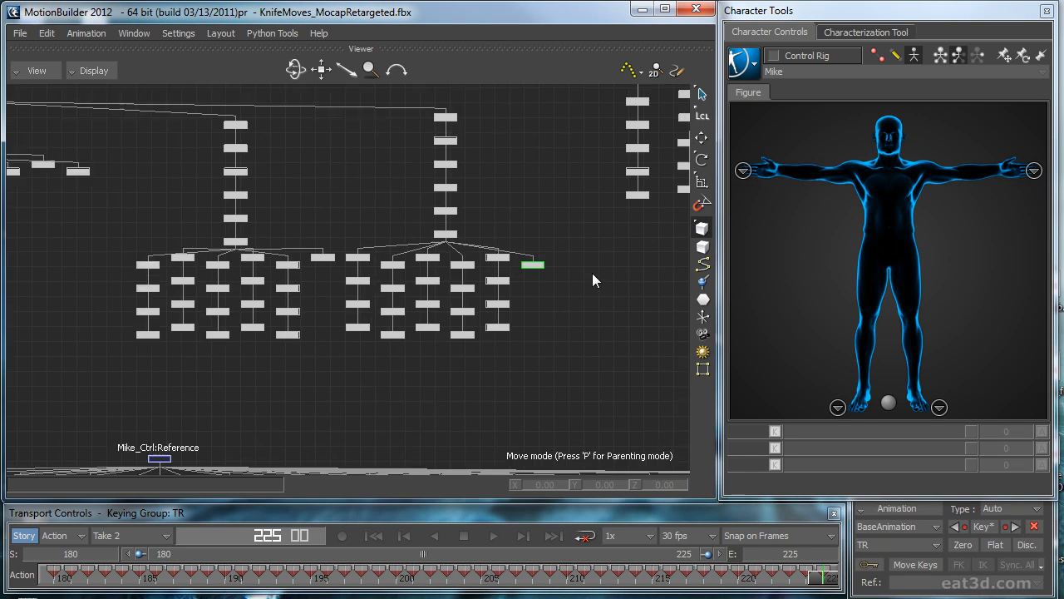
key(ctrl+e)
ctrl+shift+drag(565, 289, 479, 258)
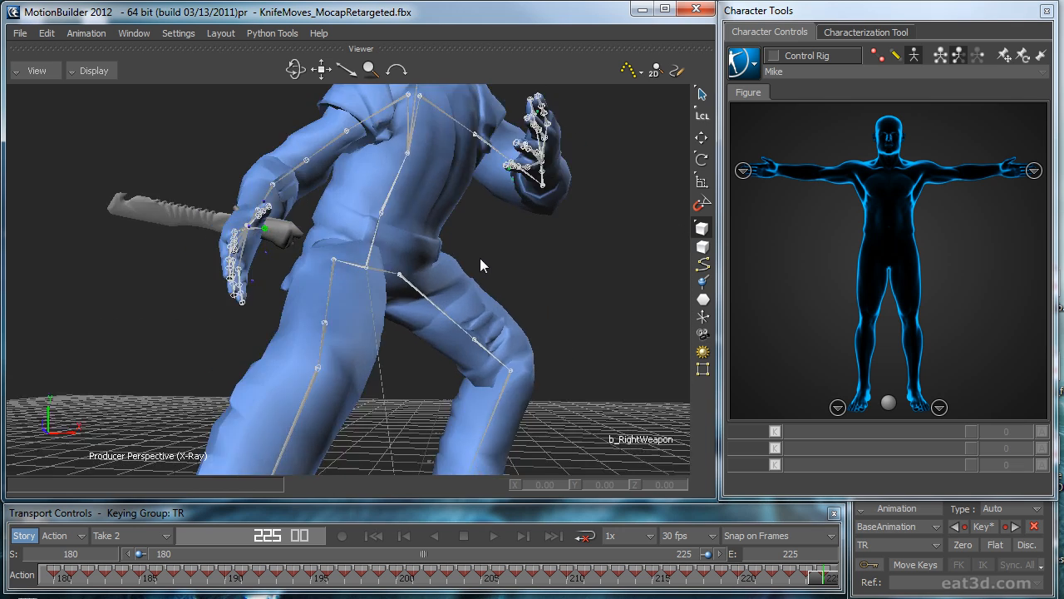
key(ctrl+w)
drag(533, 228, 562, 307)
key(ctrl+w)
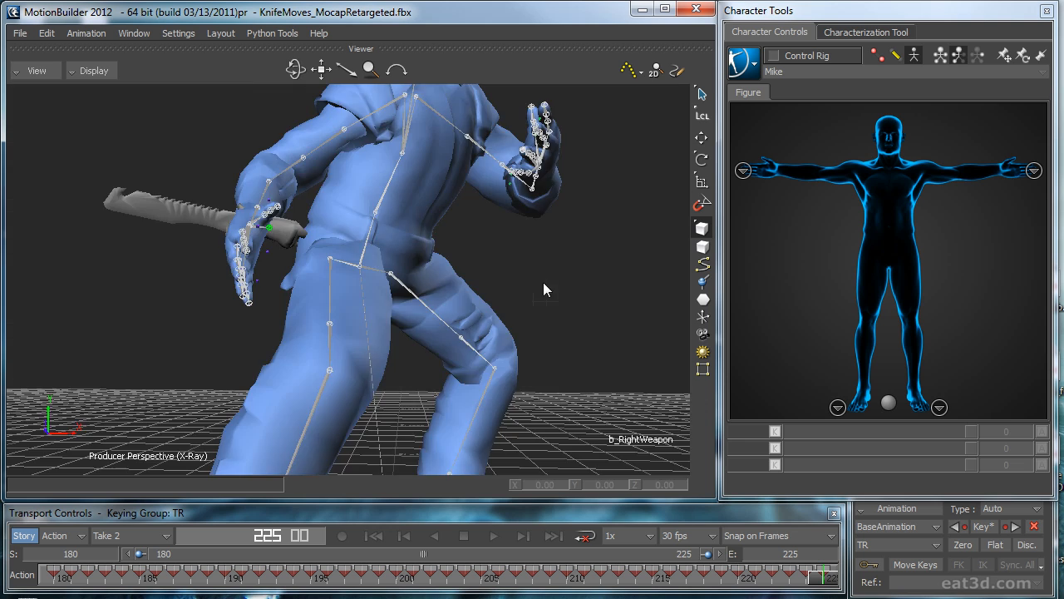
key(t)
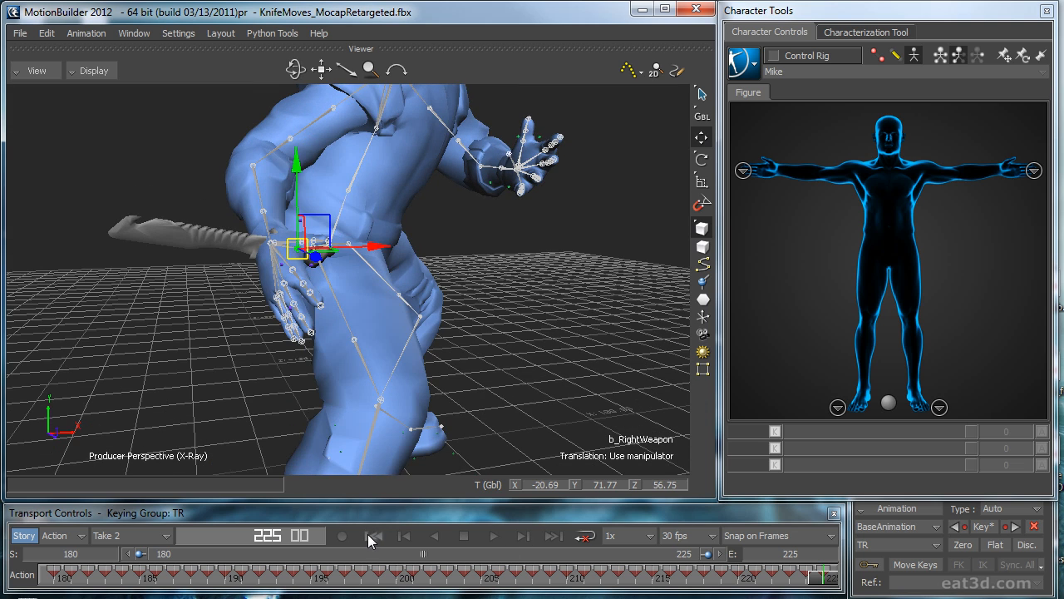
click(370, 536)
Step: Rotate the b_RightWeapon joint in local space to point the knife blade up along the right forearm
ctrl+shift+drag(599, 390, 457, 269)
key(r)
key(F6)
drag(366, 199, 326, 281)
key(ctrl+a)
key(ctrl+a)
ctrl+shift+drag(529, 269, 467, 230)
Step: Move b_RightWeapon closer to the right palm and fine-tune its local rotation
key(t)
drag(304, 169, 355, 191)
ctrl+shift+drag(464, 188, 361, 217)
key(r)
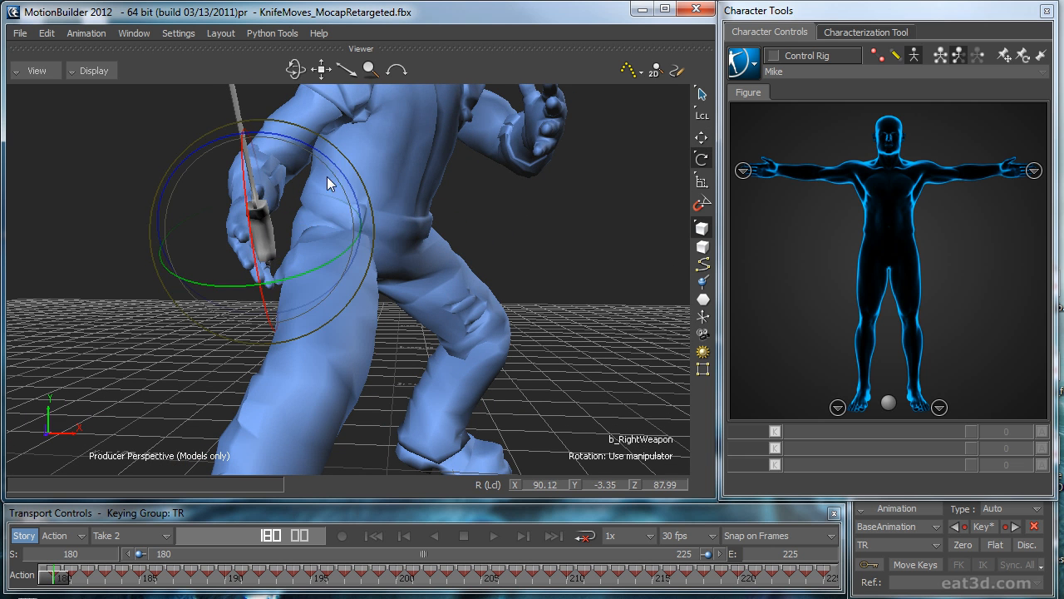
drag(333, 160, 321, 158)
Step: Translate b_RightWeapon locally to about X -10.04, Y 3.18, Z 3.42 to seat the knife handle in the right palm
key(t)
ctrl+shift+drag(357, 196, 503, 201)
drag(363, 186, 429, 244)
drag(351, 214, 391, 281)
ctrl+shift+drag(391, 281, 473, 253)
drag(363, 192, 371, 191)
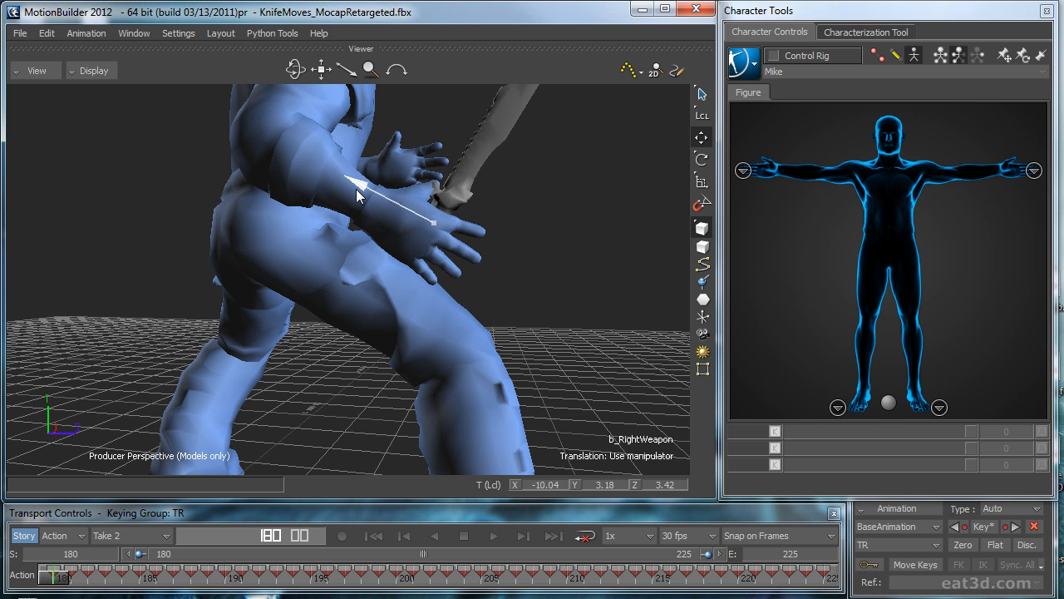
Step: Make AnimLayer1 the current animation layer, turn on looping and play the motion
click(905, 527)
click(883, 554)
ctrl+shift+drag(568, 379, 528, 327)
ctrl+shift+drag(453, 336, 486, 293)
key(ctrl+space)
click(520, 349)
key(ctrl+space)
click(587, 537)
key(ctrl+space)
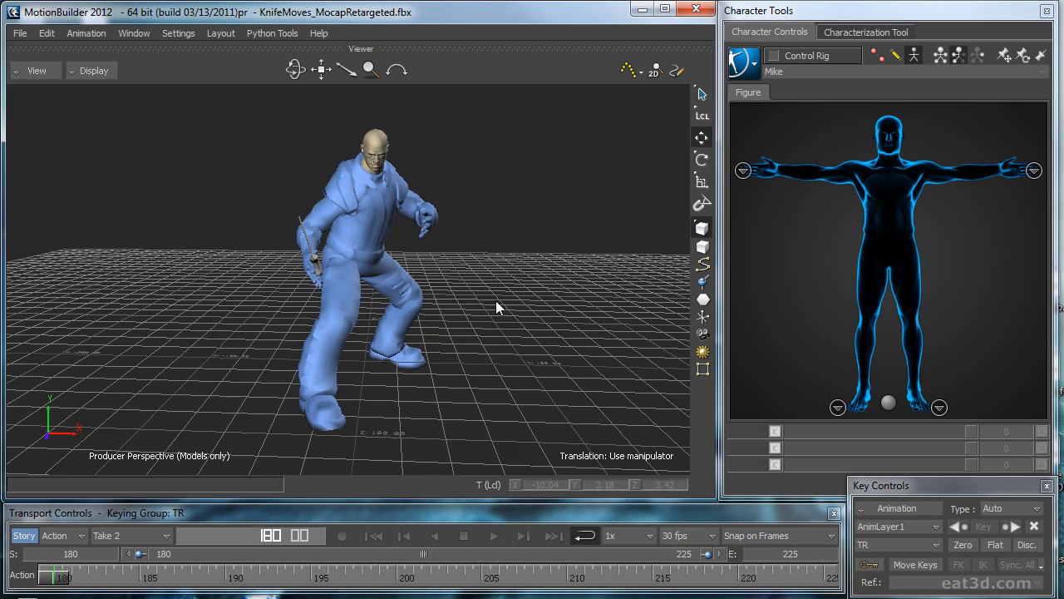
Step: Compare the character's poses at frames 180 and 225 in the Front view, and return to the Perspective view
ctrl+shift+drag(496, 301, 523, 307)
key(ctrl+f)
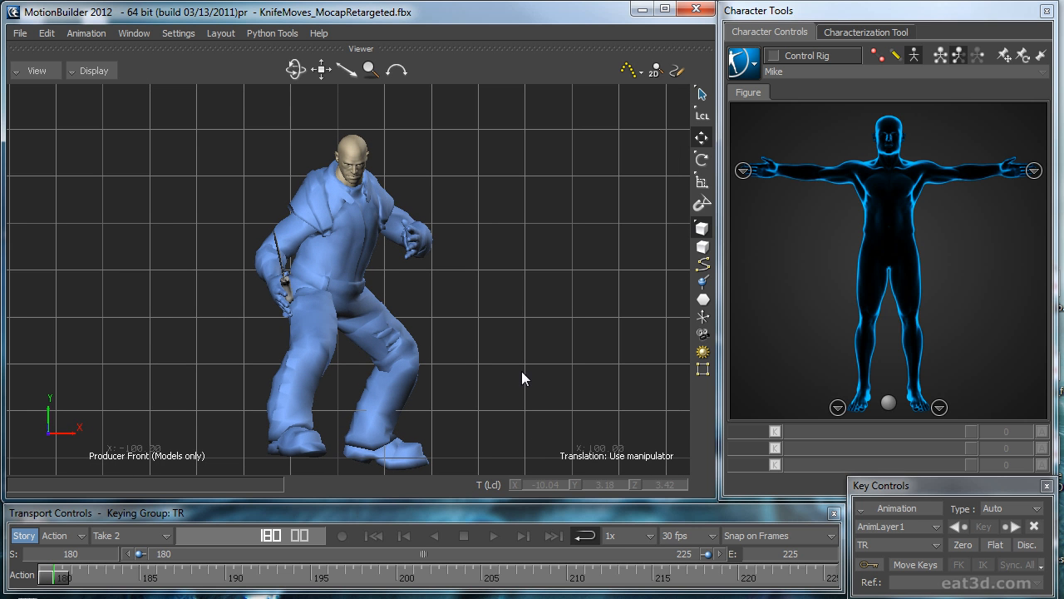
click(551, 534)
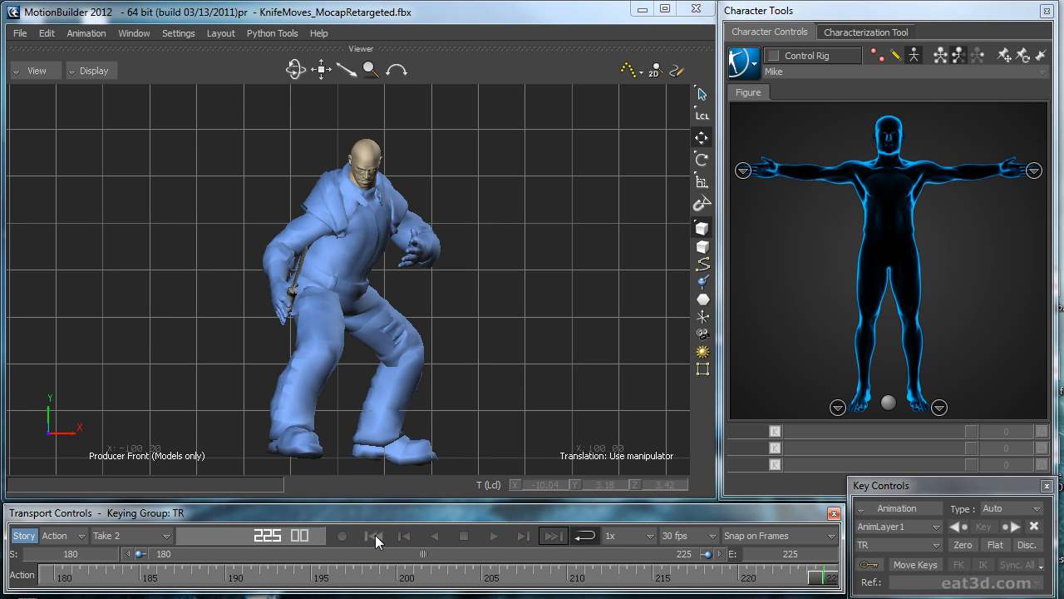
click(375, 535)
click(379, 536)
click(542, 539)
click(376, 537)
key(ctrl+e)
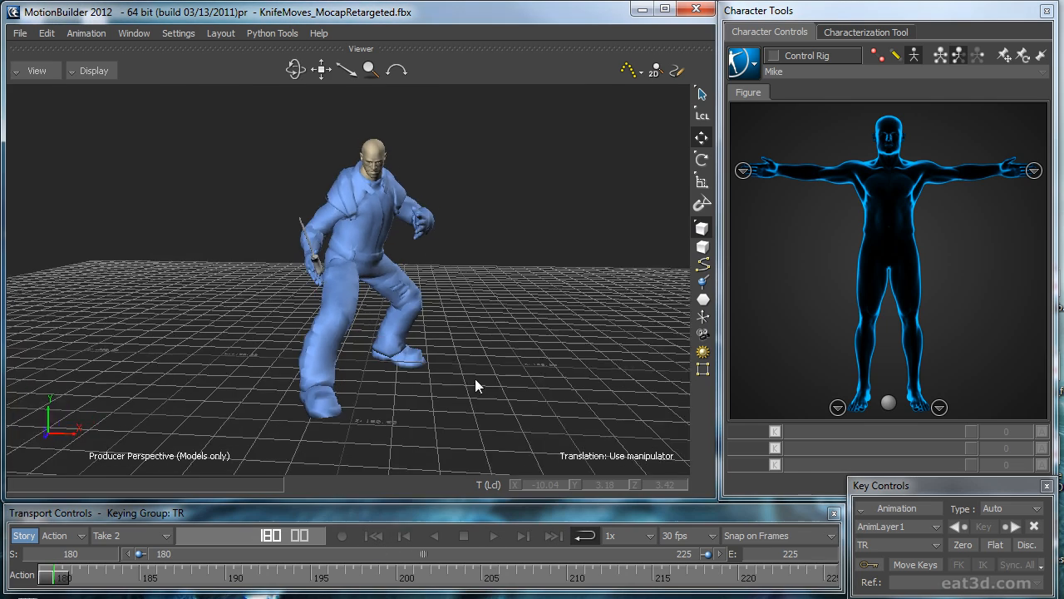
Step: Play the knife motion in the Perspective view, stop it and return to frame 180
key(space)
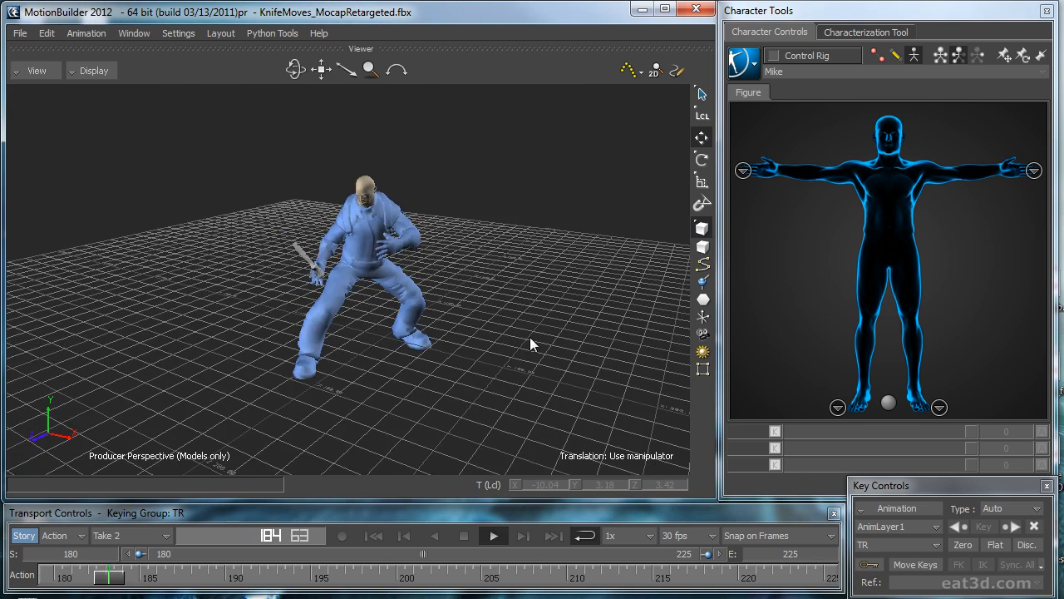
ctrl+shift+drag(586, 323, 540, 341)
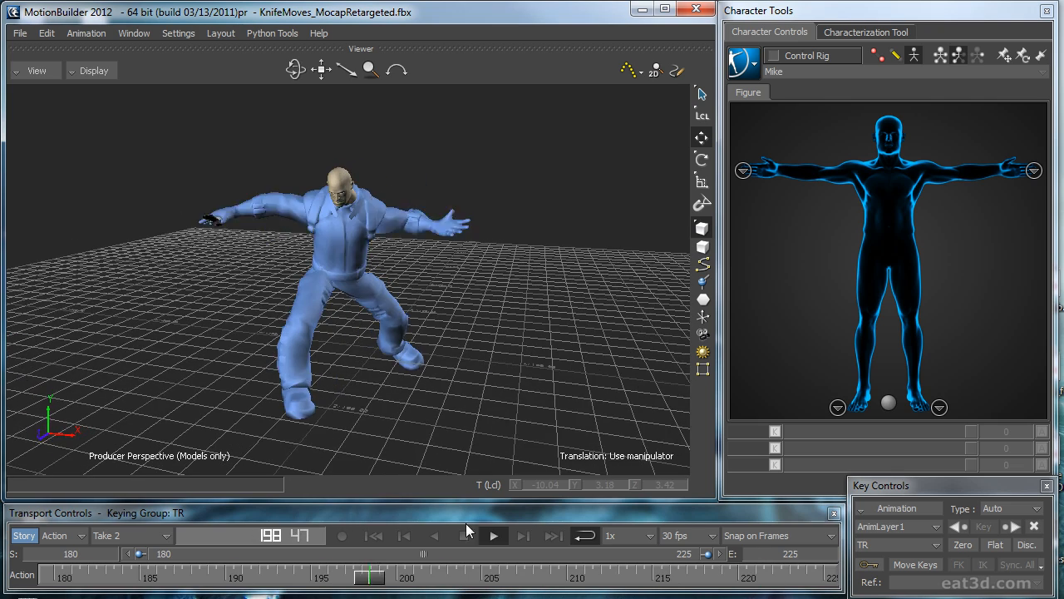
click(464, 535)
click(375, 537)
ctrl+shift+drag(441, 374, 464, 373)
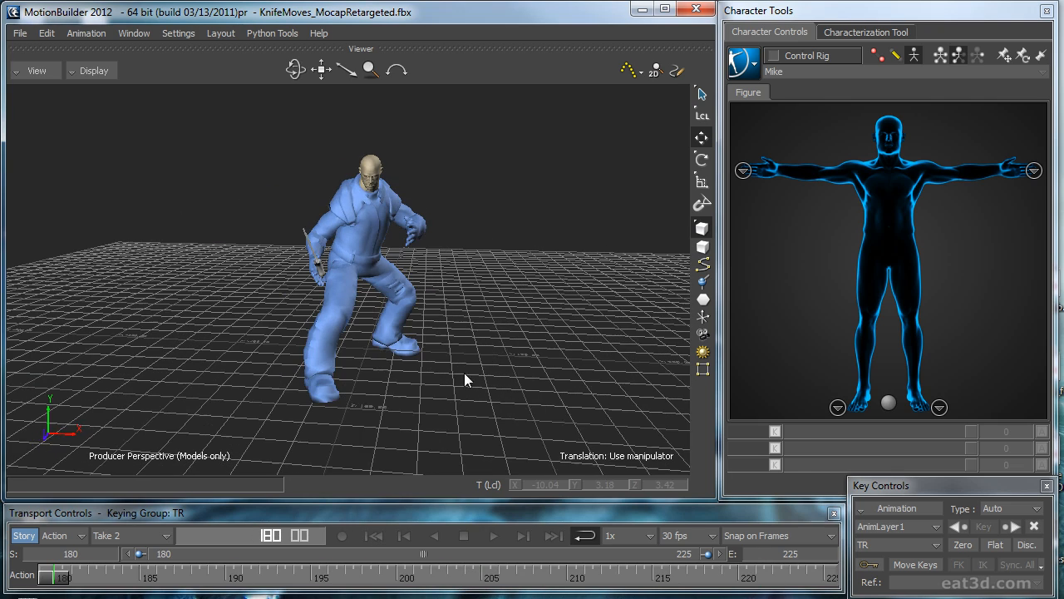
Step: Bake the character's knife motion onto its control rig
click(759, 68)
mouse_move(770, 153)
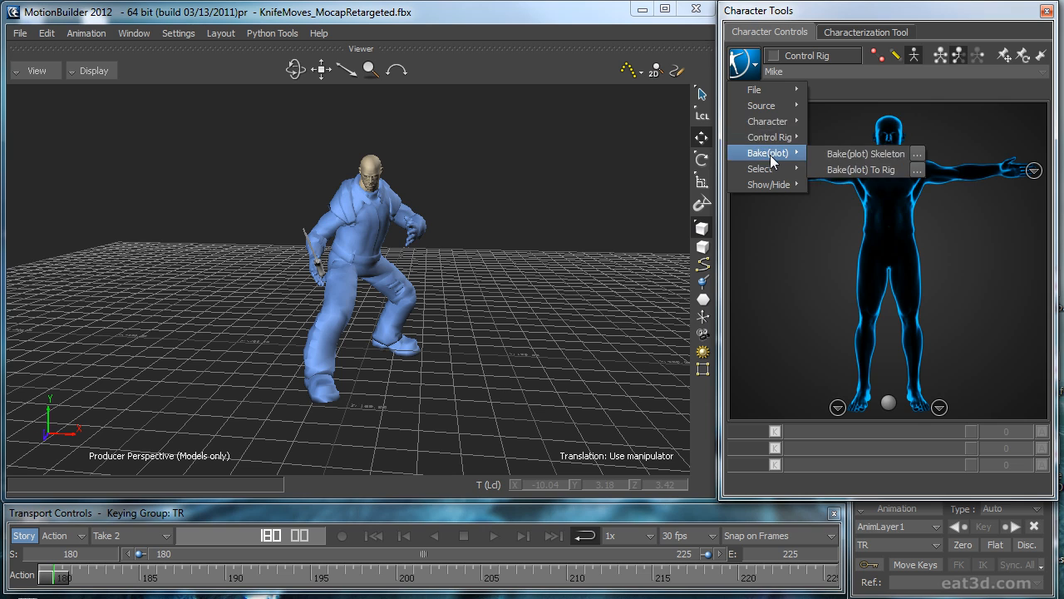
click(844, 170)
ctrl+shift+drag(473, 260, 508, 268)
ctrl+shift+drag(582, 293, 548, 297)
Step: Select the hips effector, switch to Full Body keying and key the character at frame 180 on AnimLayer1
key(ctrl+f)
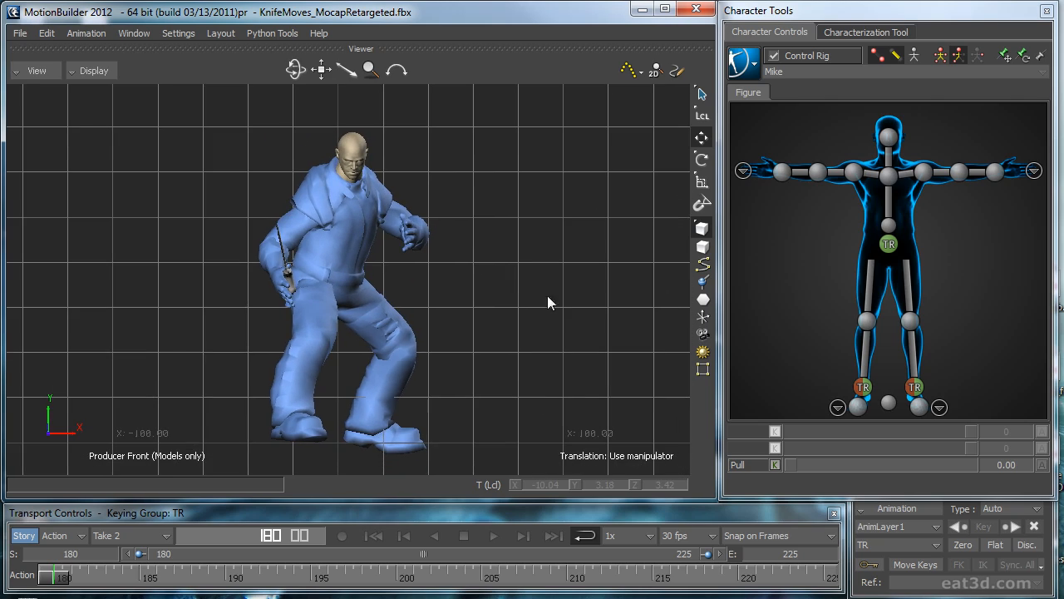
click(893, 243)
mouse_move(523, 320)
shift+mouse_down()
mouse_move(553, 306)
mouse_move(502, 319)
shift+mouse_up()
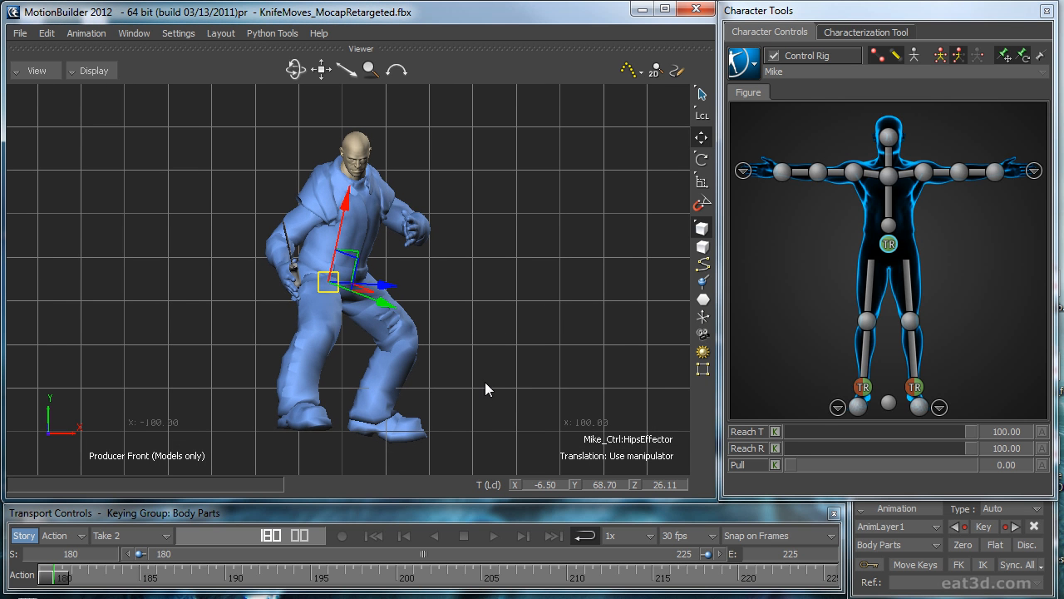
key(k)
click(940, 55)
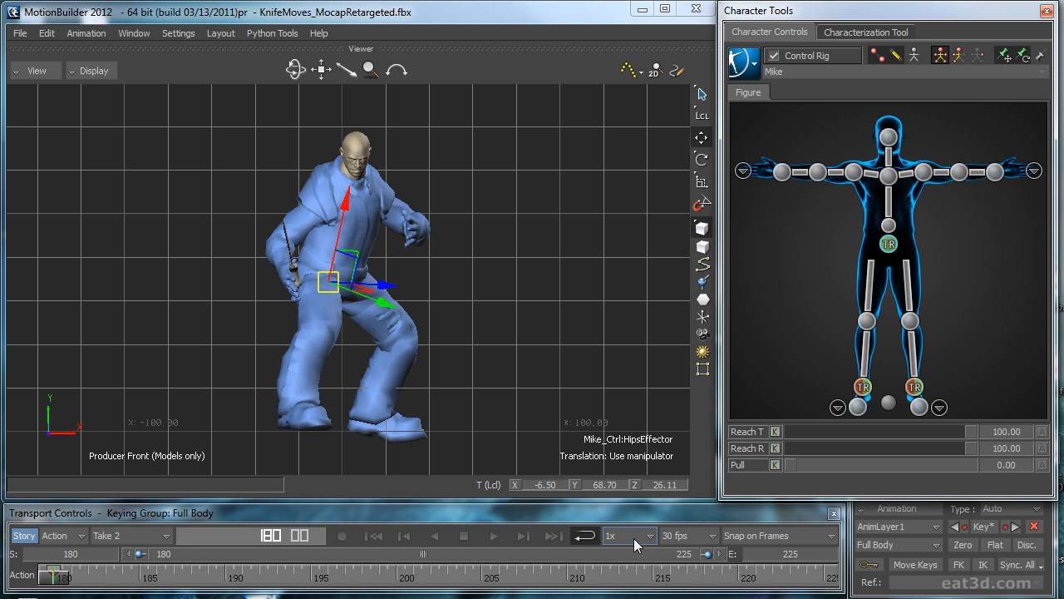
click(555, 539)
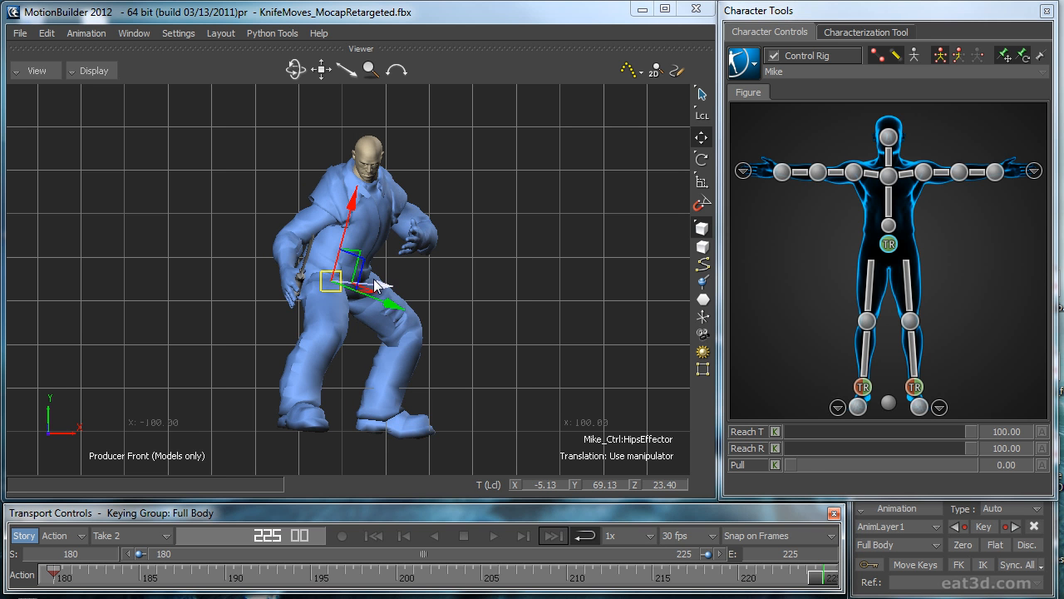
click(374, 536)
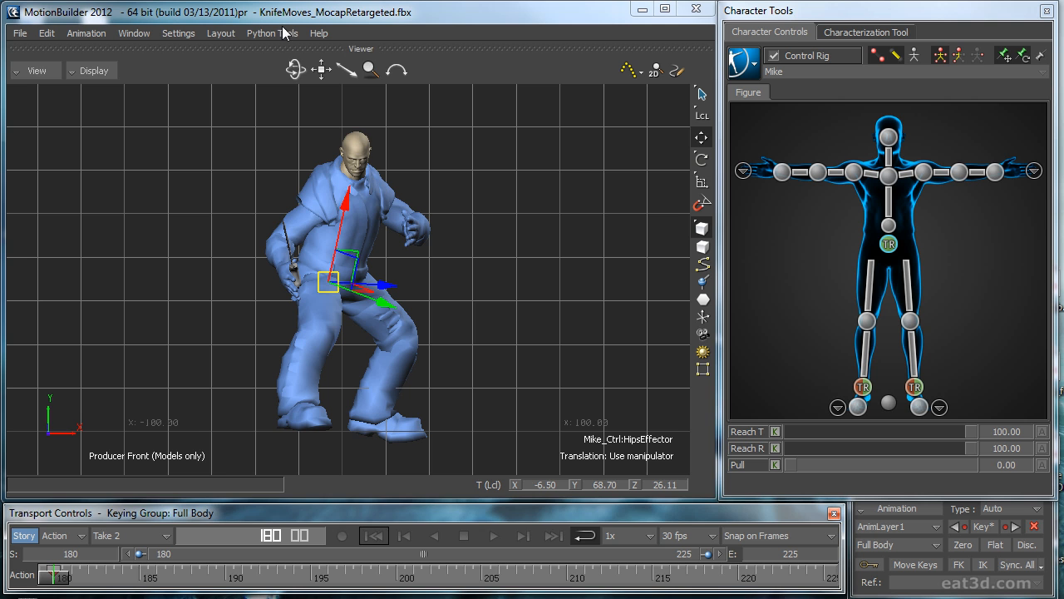
Step: Open the pose controls and store the character's frame 180 stance as a new pose
click(222, 34)
click(223, 111)
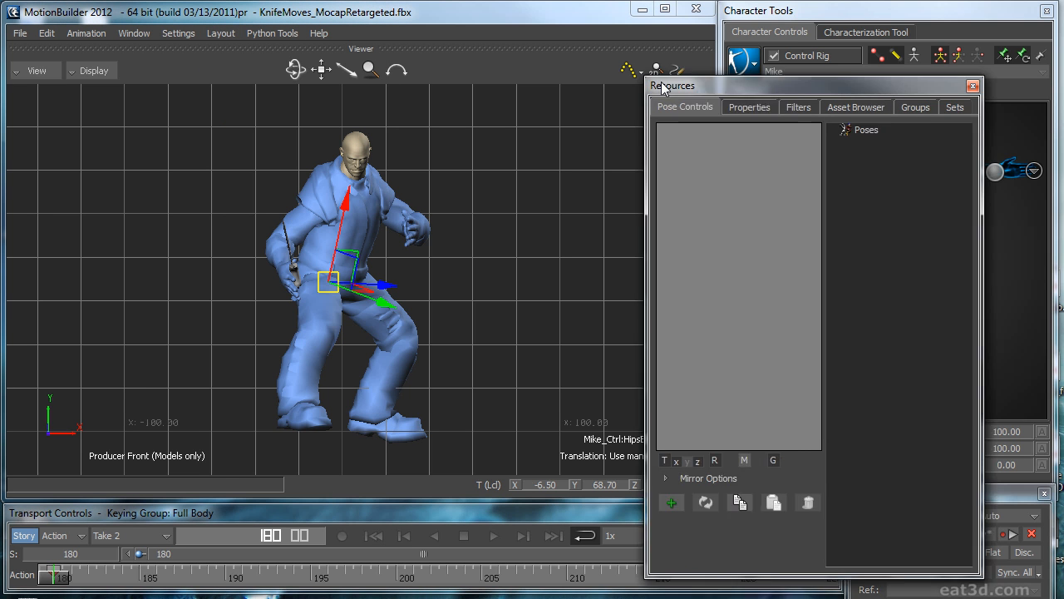
drag(744, 79, 485, 99)
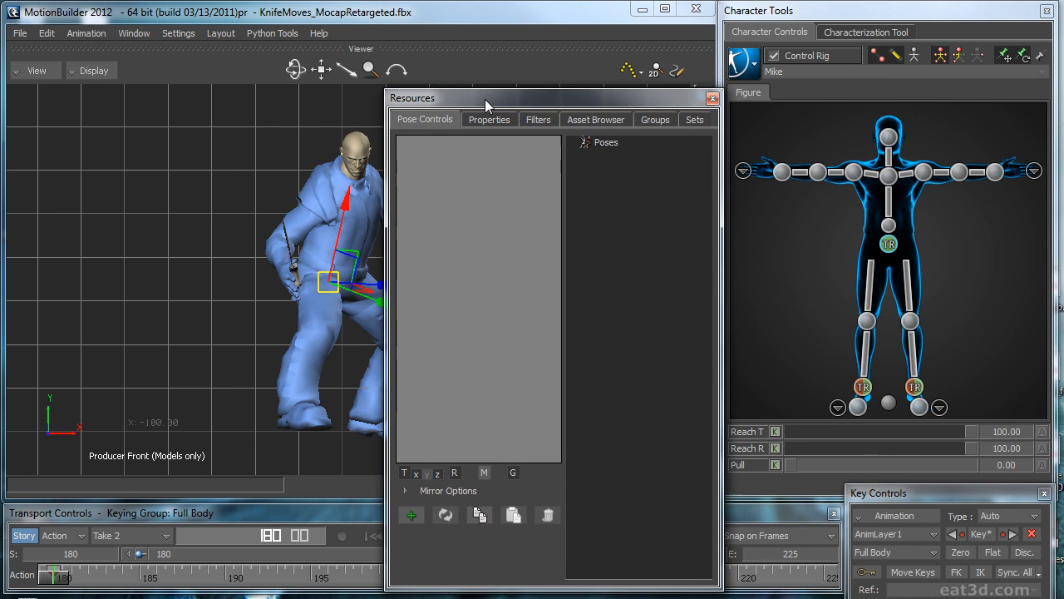
click(411, 515)
click(576, 144)
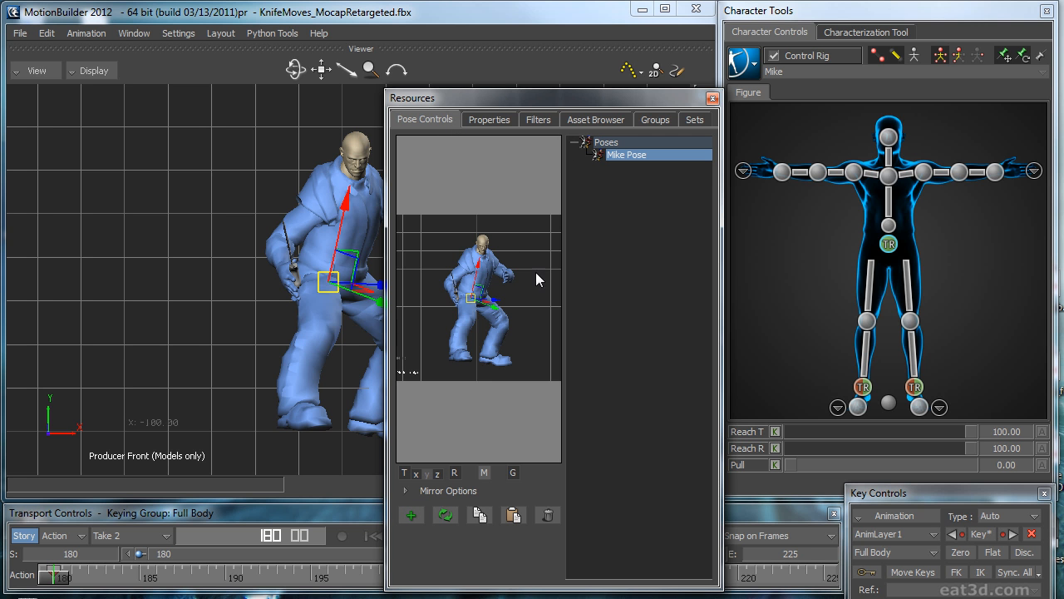
Step: At frame 225, turn off translation and rotation matching, apply the stored frame 180 pose and key the full body
drag(571, 98, 517, 37)
click(549, 538)
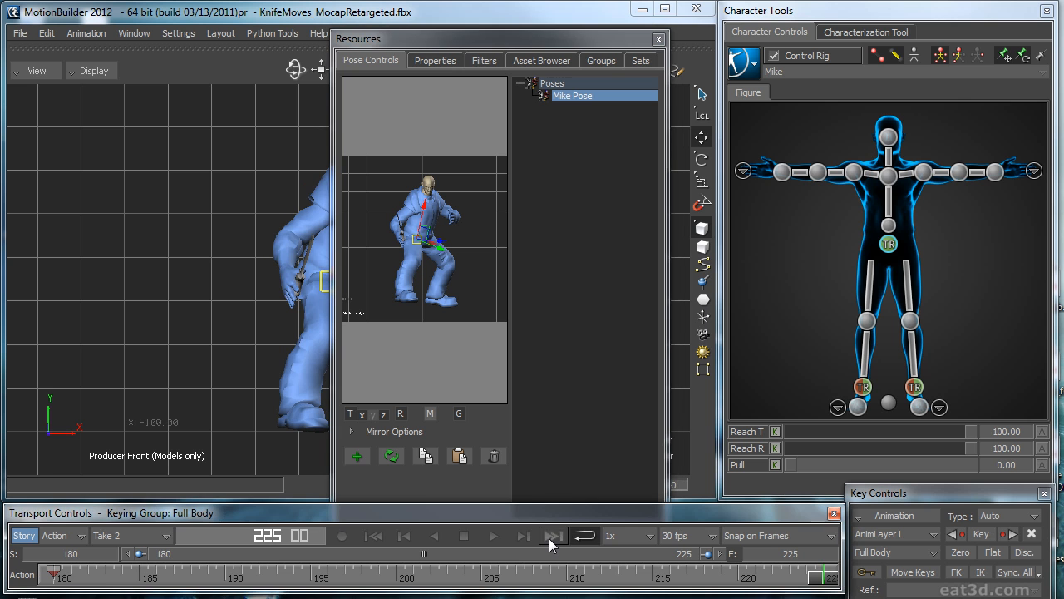
click(400, 415)
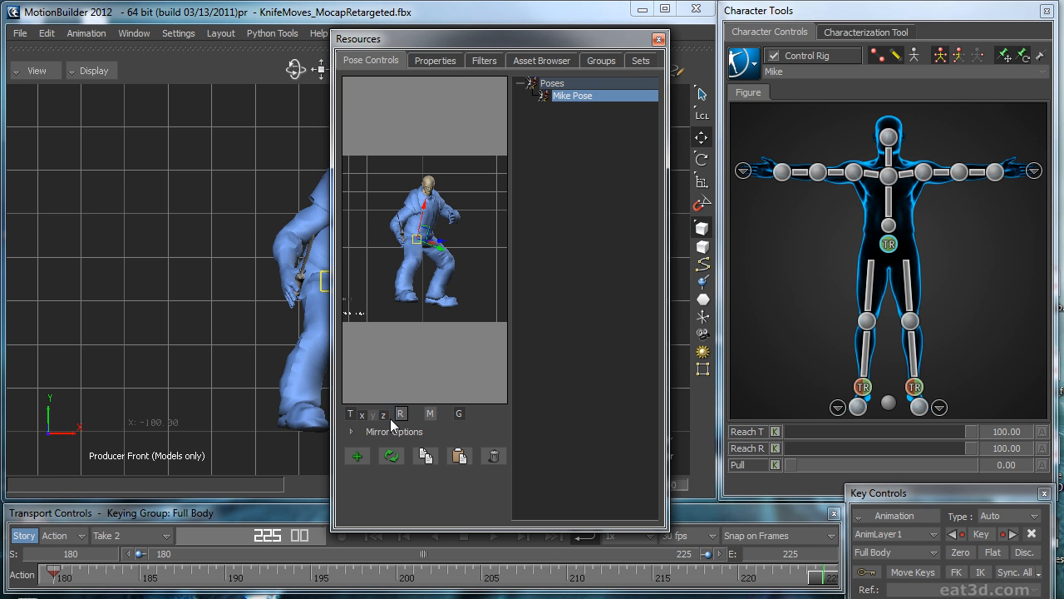
double_click(573, 97)
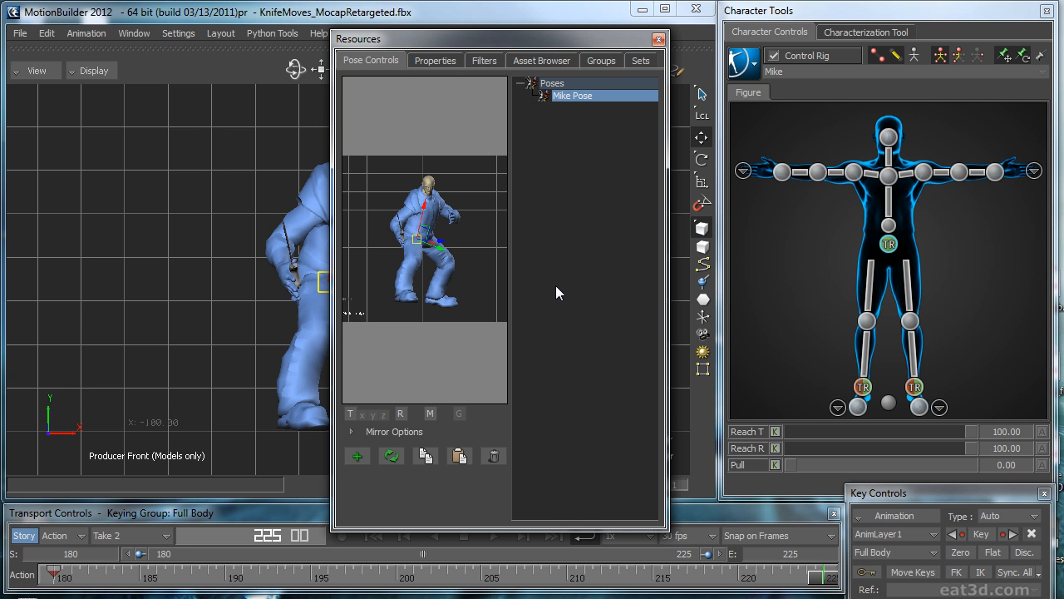
drag(524, 39, 1063, 50)
Step: Play the loop in the Front and Perspective views to check the transition, stop it and return to frame 180
ctrl+drag(647, 274, 569, 329)
key(ctrl+space)
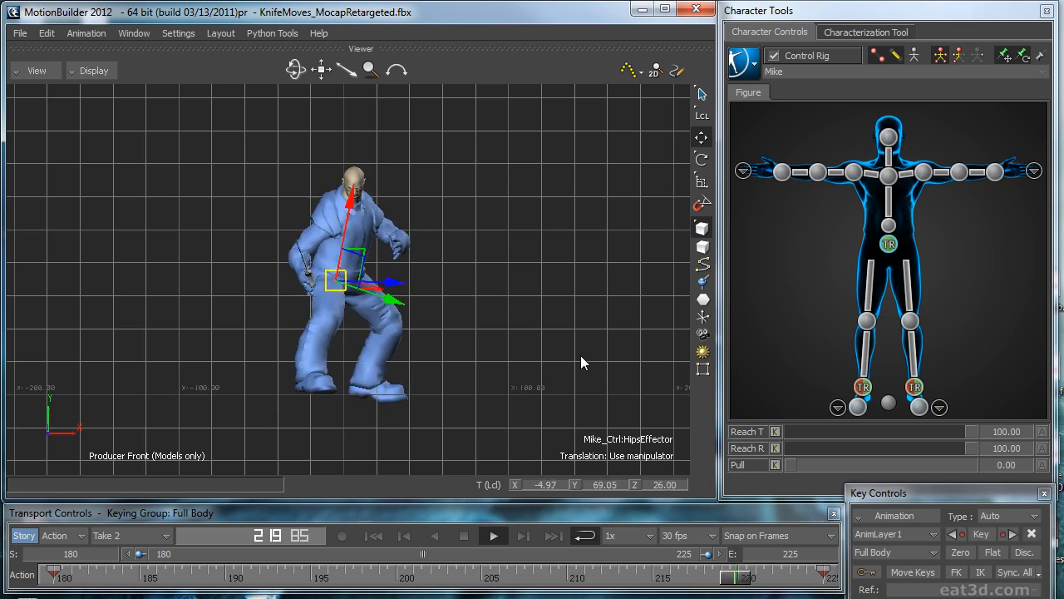
key(ctrl+e)
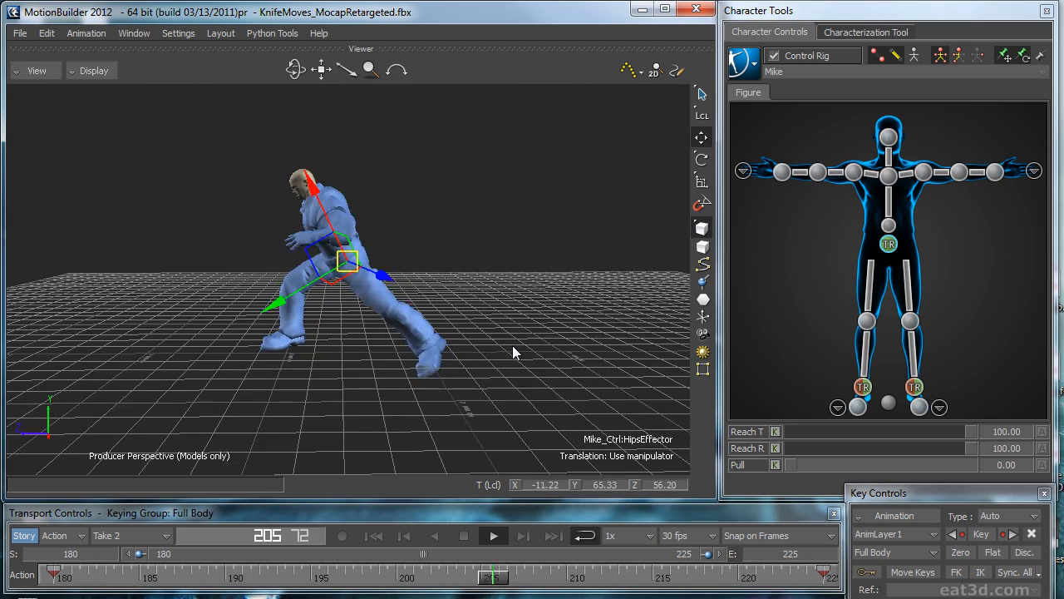
ctrl+shift+drag(525, 331, 559, 331)
key(ctrl+space)
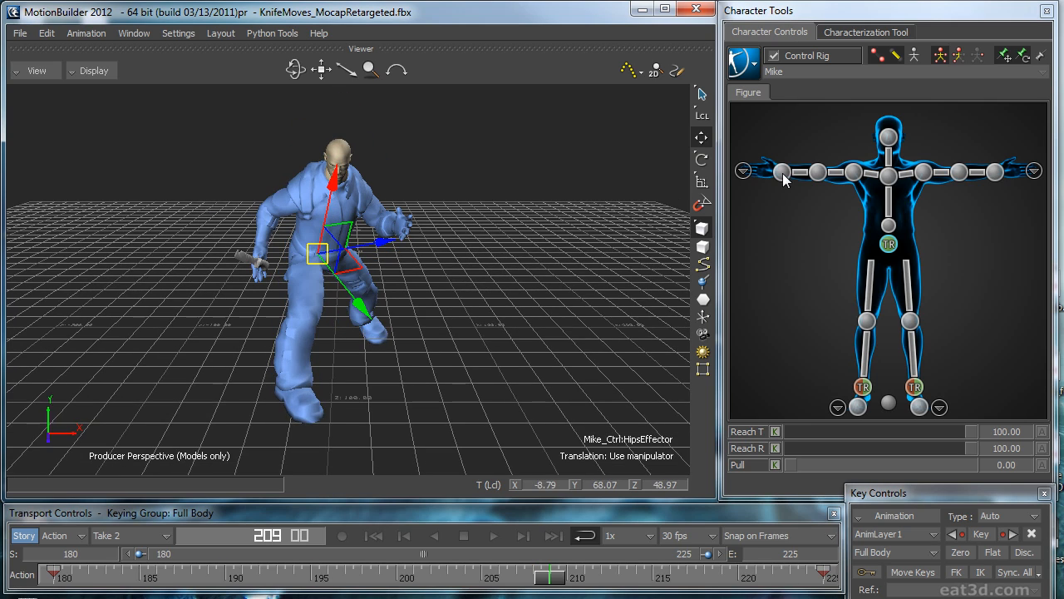
ctrl+shift+drag(549, 256, 545, 349)
key(ctrl+space)
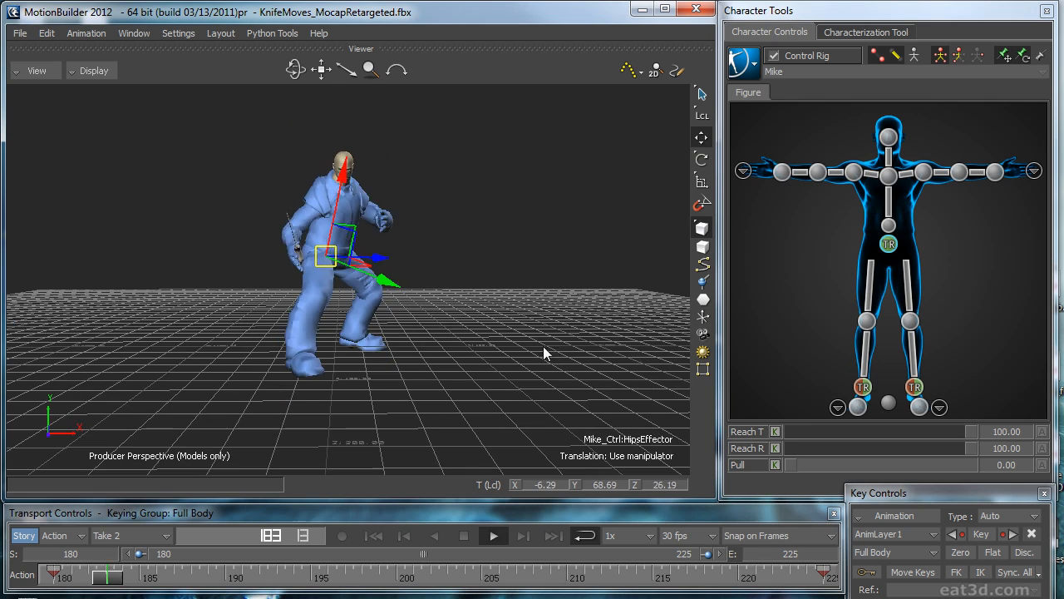
key(ctrl+space)
click(382, 538)
Step: Compare the character's poses at frames 195 and 225 in the Front view
key(ctrl+f)
ctrl+drag(548, 295, 530, 298)
shift+drag(530, 299, 534, 287)
drag(59, 579, 309, 571)
mouse_move(559, 339)
ctrl+mouse_down()
mouse_move(487, 357)
mouse_move(543, 327)
mouse_move(566, 336)
ctrl+mouse_up()
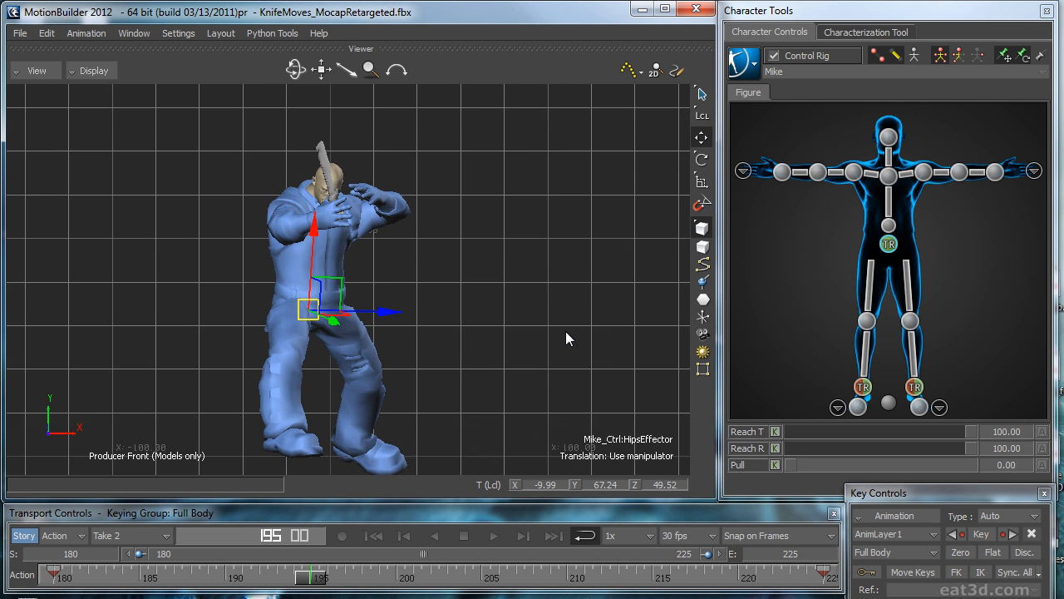
click(553, 535)
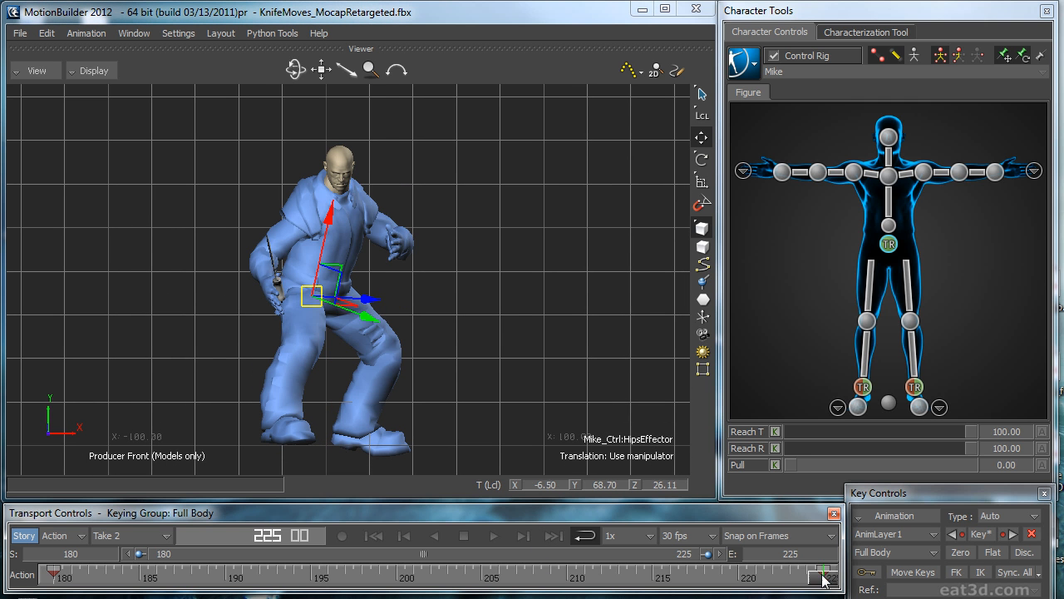
drag(823, 582, 314, 543)
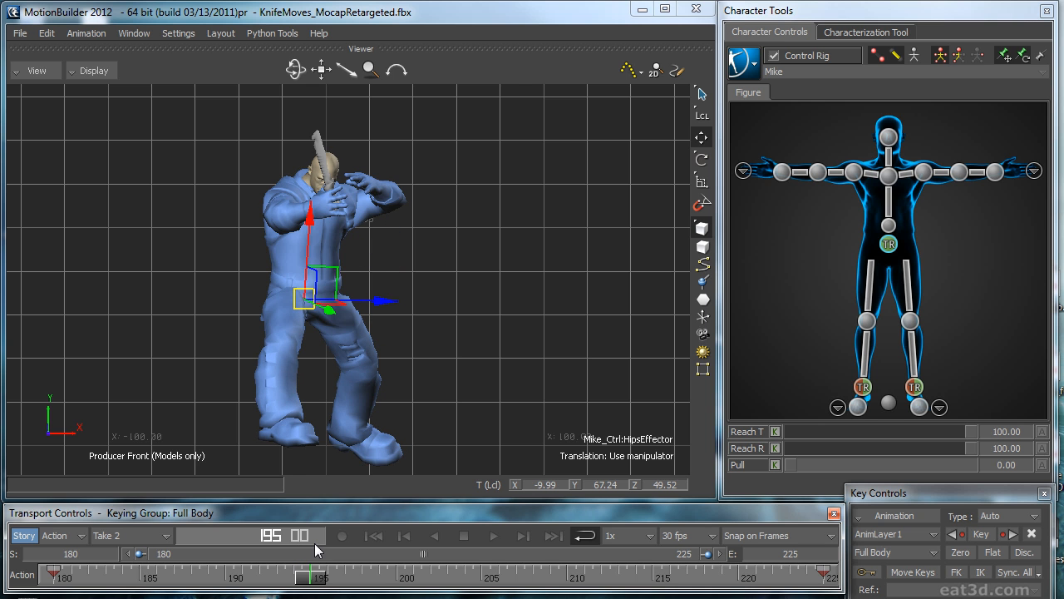
ctrl+drag(470, 382, 513, 338)
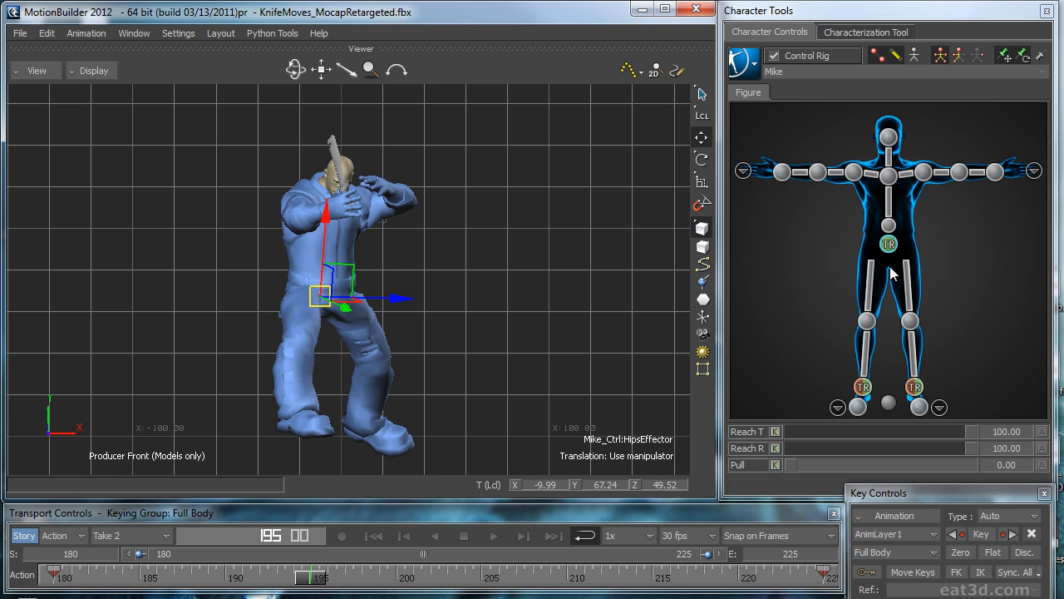
Step: Try setting a Zero key on the full body at frame 195 in AnimLayer1 and undo it
click(889, 245)
click(860, 249)
click(891, 248)
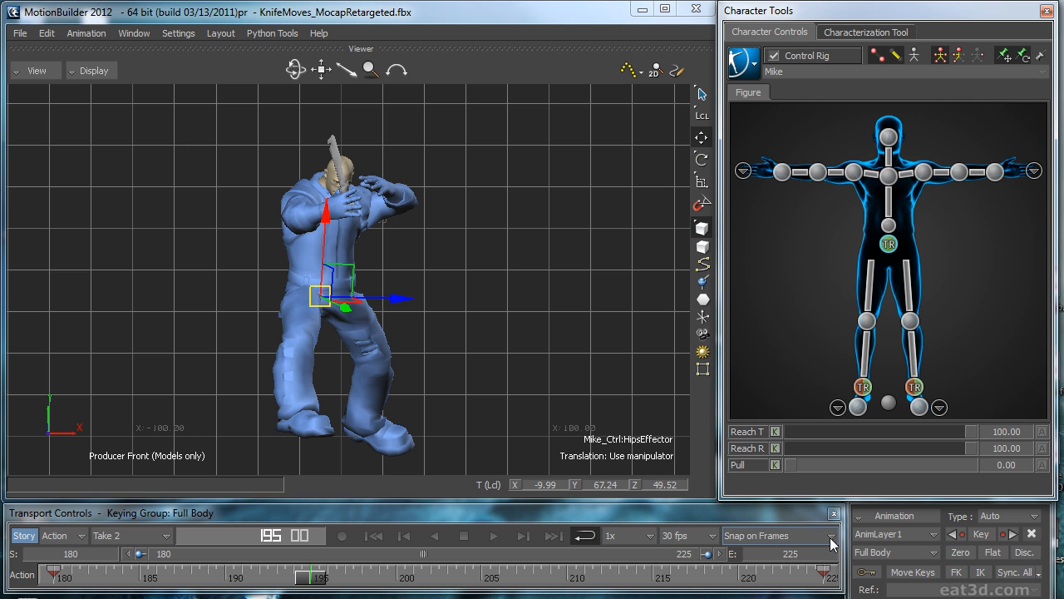
click(874, 539)
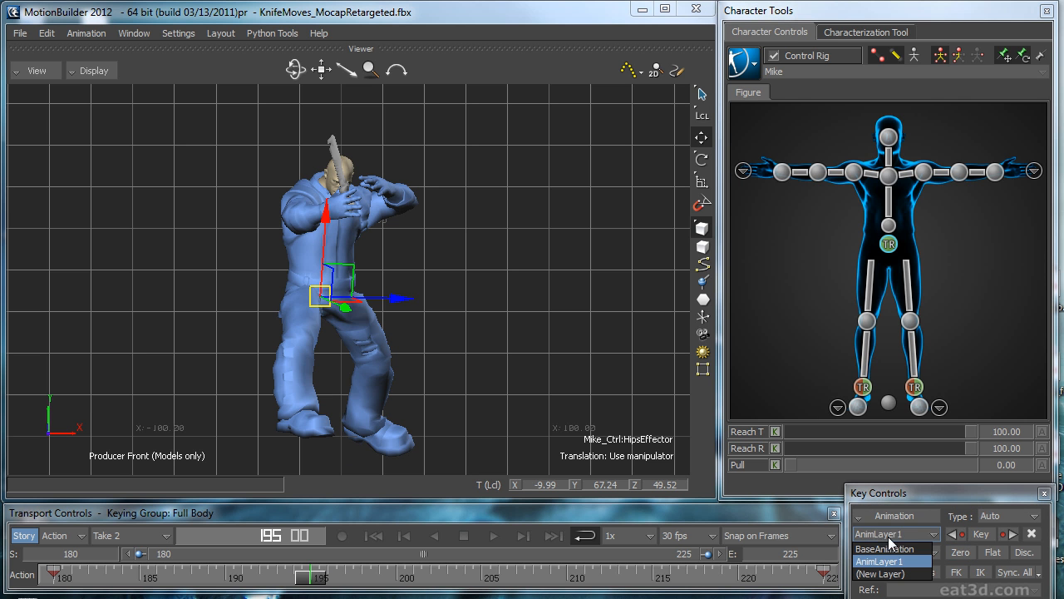
click(893, 562)
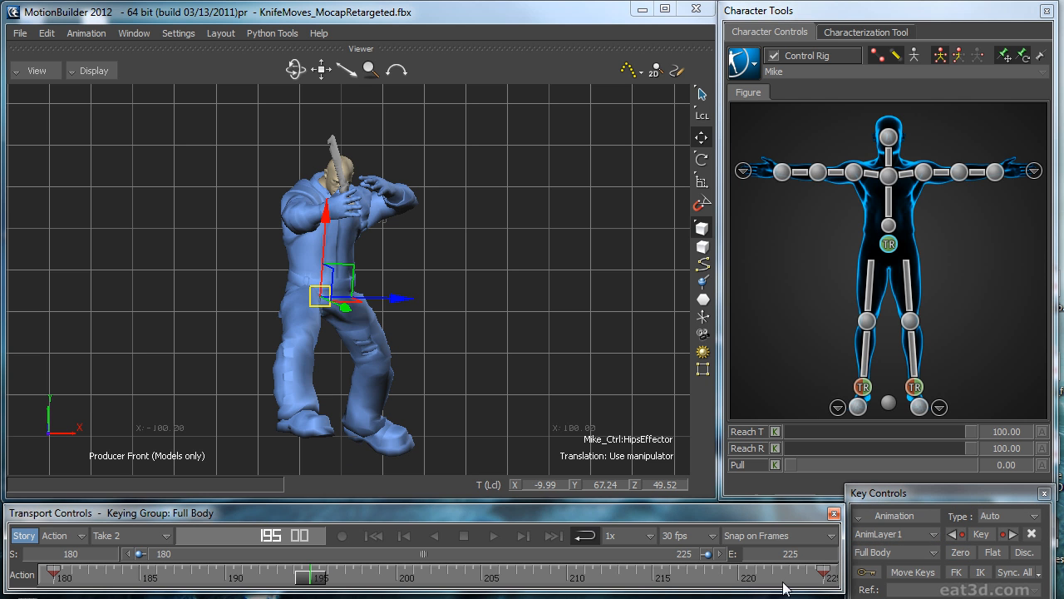
click(959, 557)
ctrl+drag(534, 360, 404, 248)
key(ctrl+z)
click(955, 551)
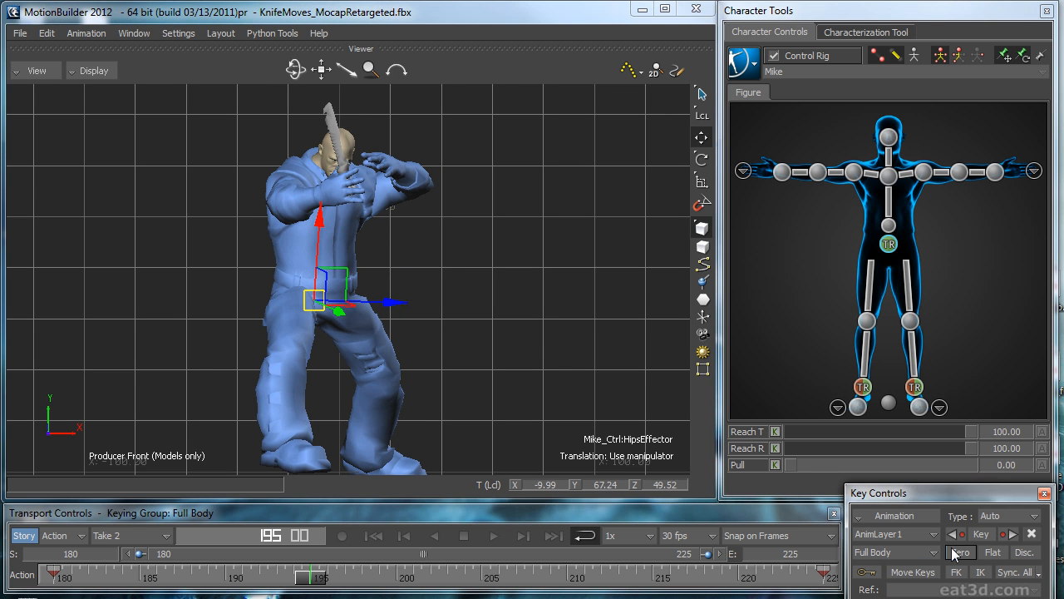
key(ctrl+z)
Step: Set Reach T and Reach R of the right wrist effector to 100 and play the motion in the Perspective view
ctrl+drag(463, 289, 437, 385)
drag(302, 576, 399, 420)
click(781, 173)
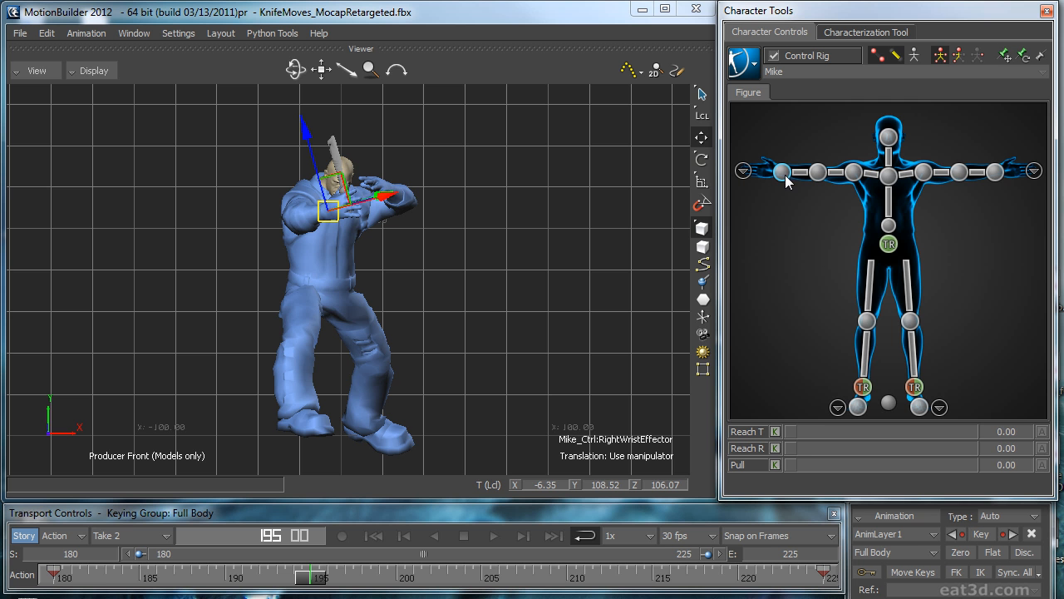
drag(792, 431, 938, 443)
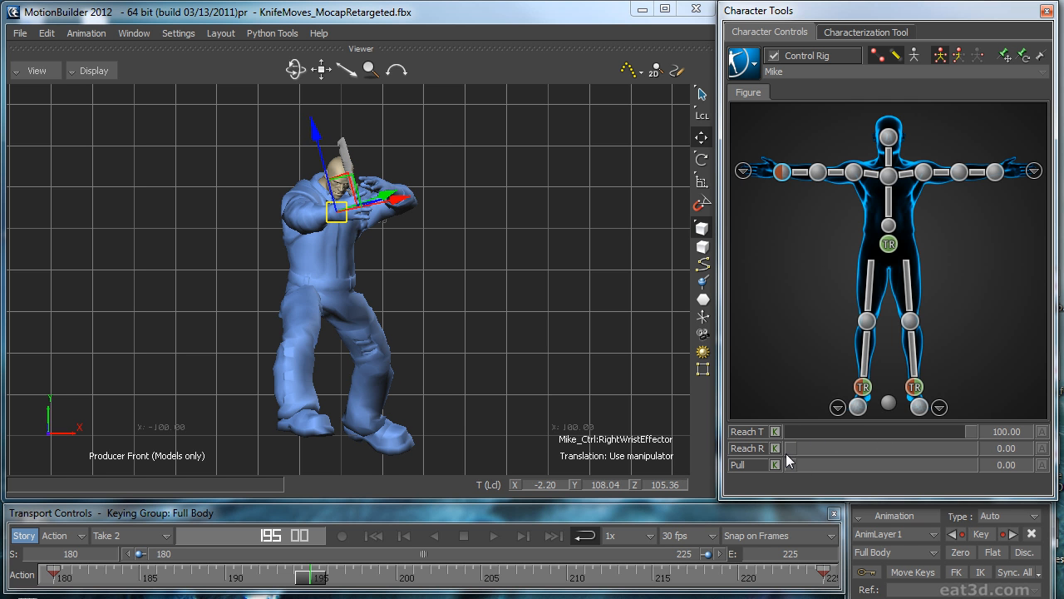
drag(821, 449, 943, 407)
key(ctrl+e)
key(ctrl+space)
ctrl+shift+drag(476, 301, 486, 343)
drag(873, 426, 1030, 425)
drag(925, 447, 998, 448)
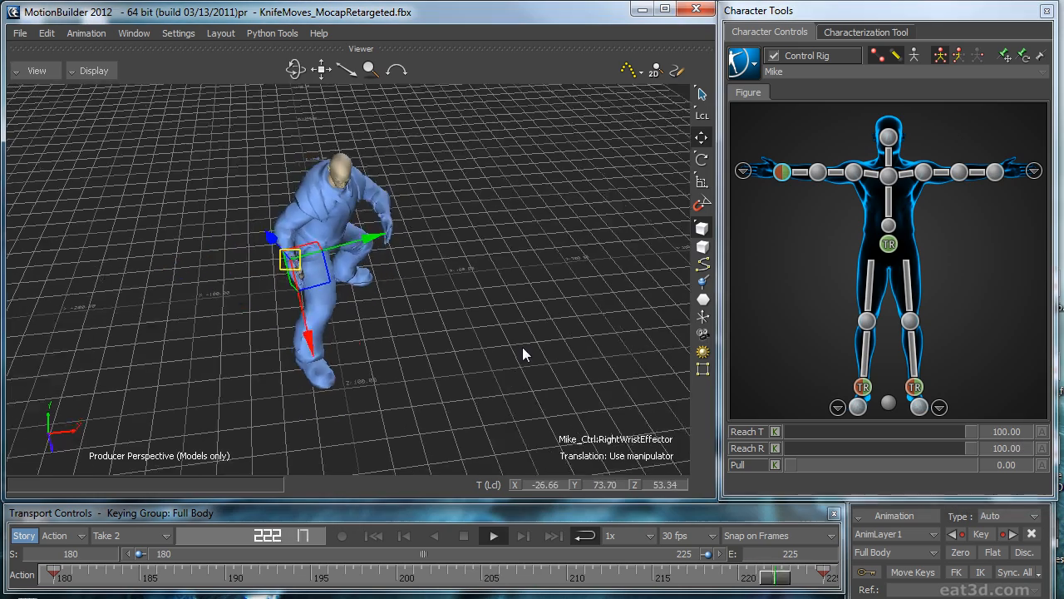
Step: Pause playback and set Reach T and Reach R of the left wrist effector to 100
ctrl+shift+drag(499, 334, 388, 307)
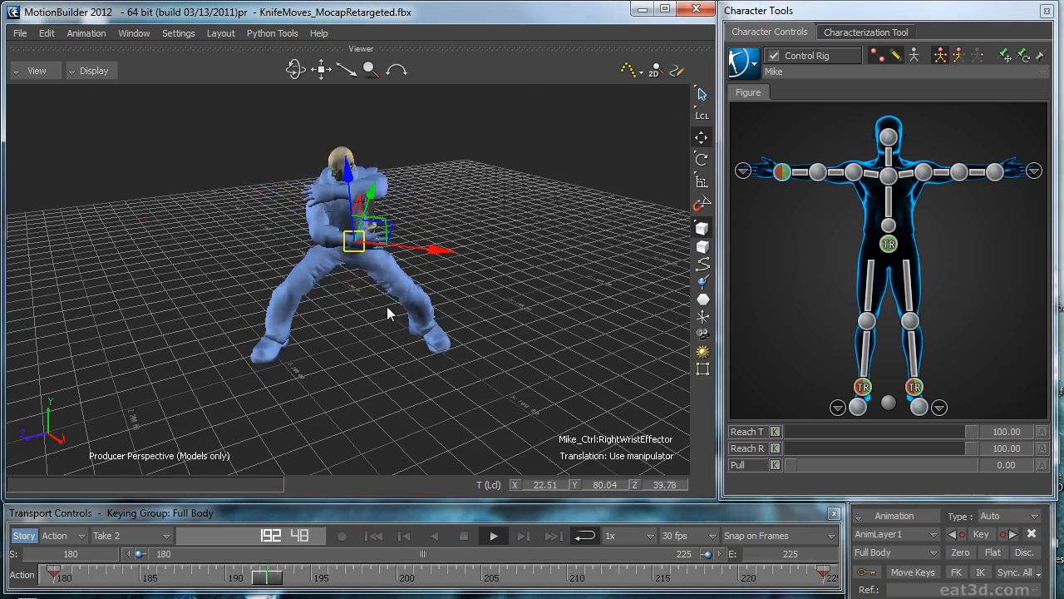
key(ctrl+space)
click(995, 173)
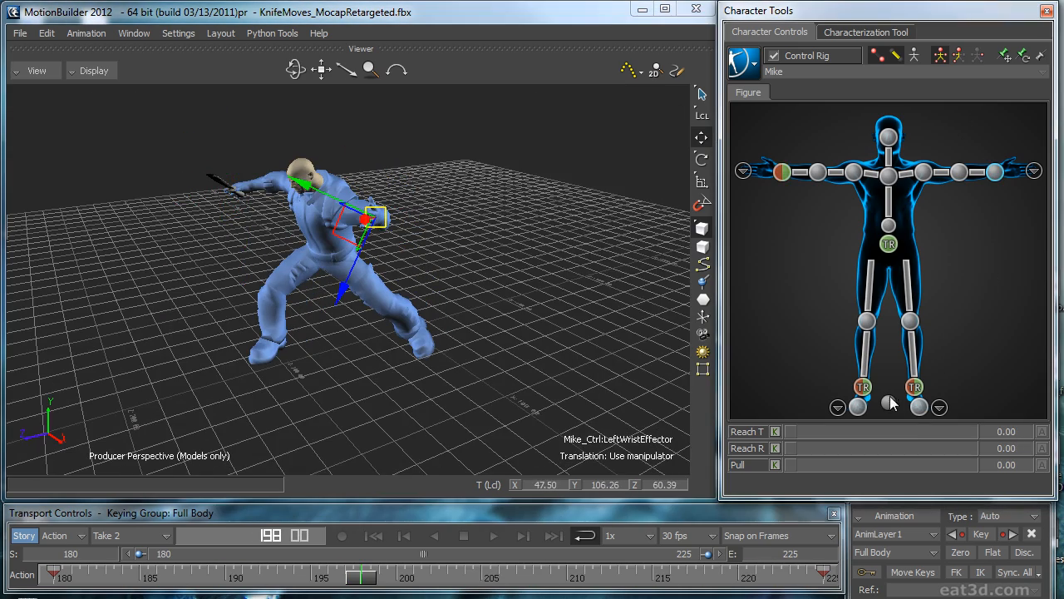
drag(908, 454, 997, 449)
Step: Play the motion to check both wrists, stop it and return to frame 180
key(ctrl+space)
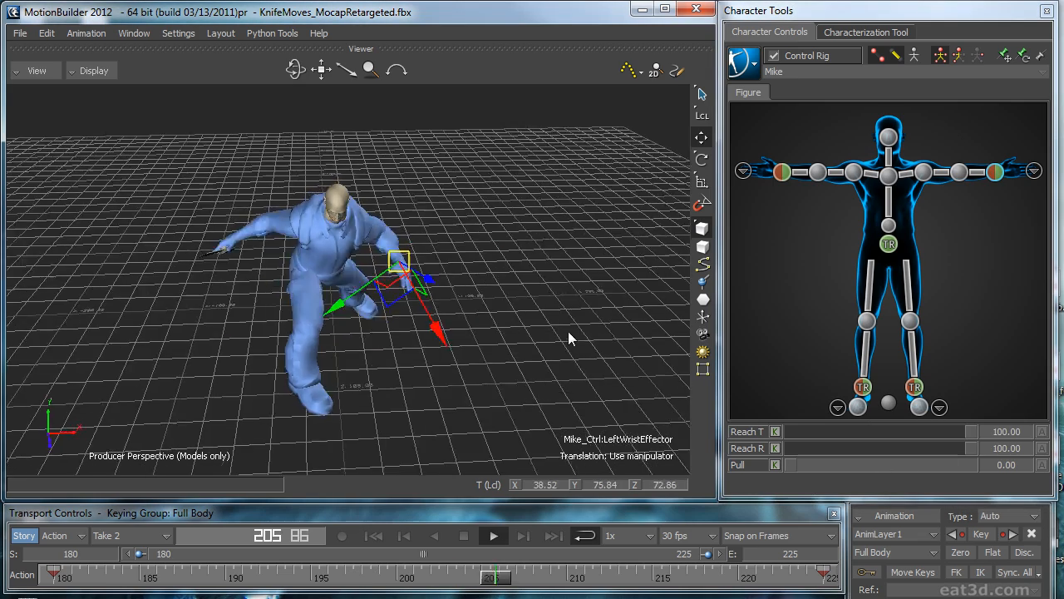
ctrl+shift+drag(544, 288, 483, 381)
click(464, 536)
click(374, 537)
Step: Bake Mike's animation to the skeleton and plot it back onto the control rig
click(894, 534)
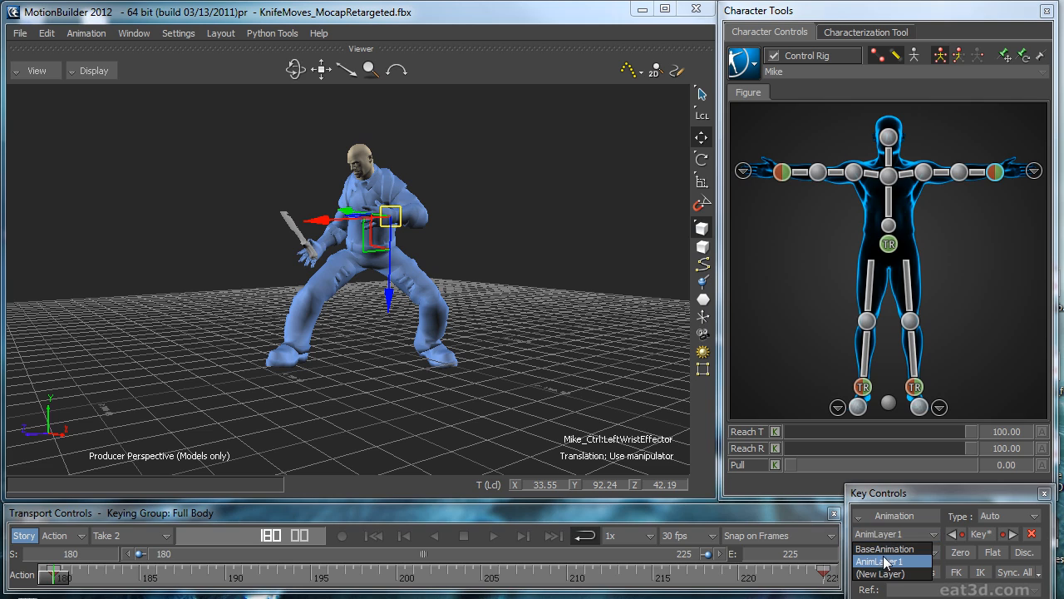
click(879, 497)
ctrl+shift+drag(574, 370, 582, 274)
click(745, 55)
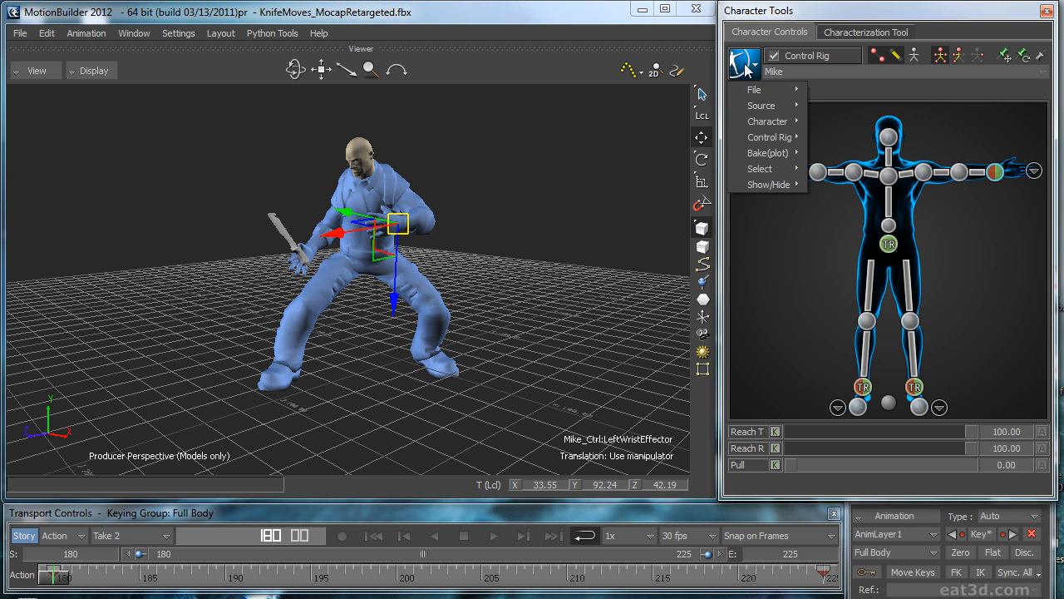
click(746, 67)
click(746, 67)
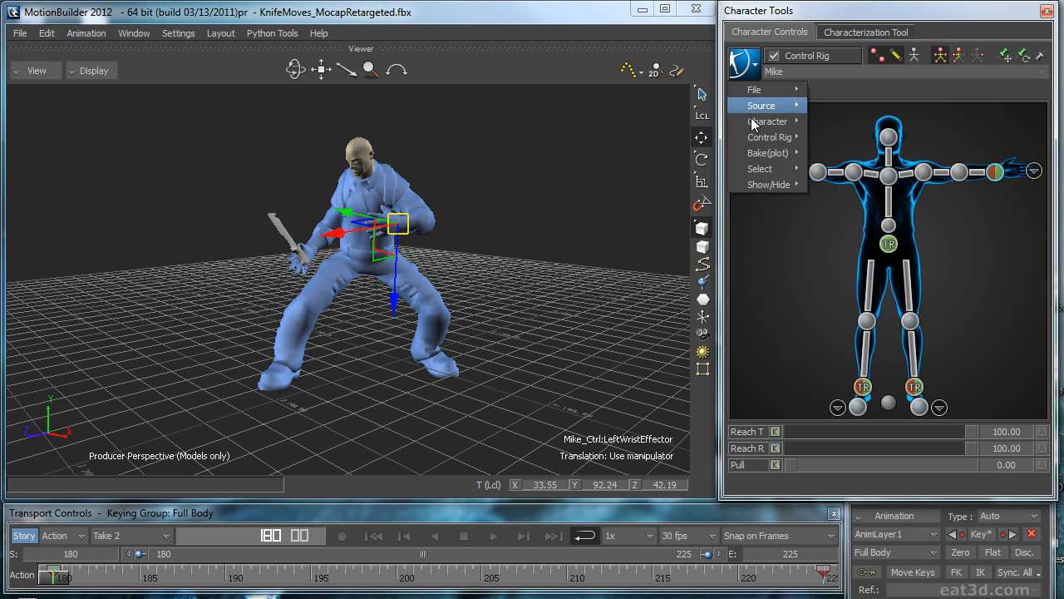
mouse_move(760, 155)
click(871, 154)
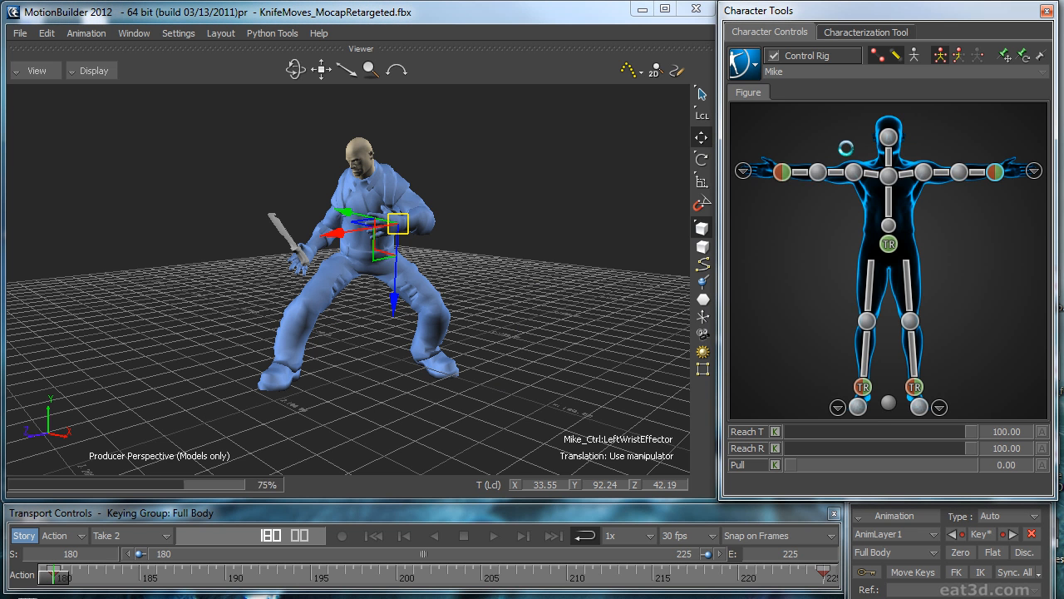
click(754, 73)
click(872, 169)
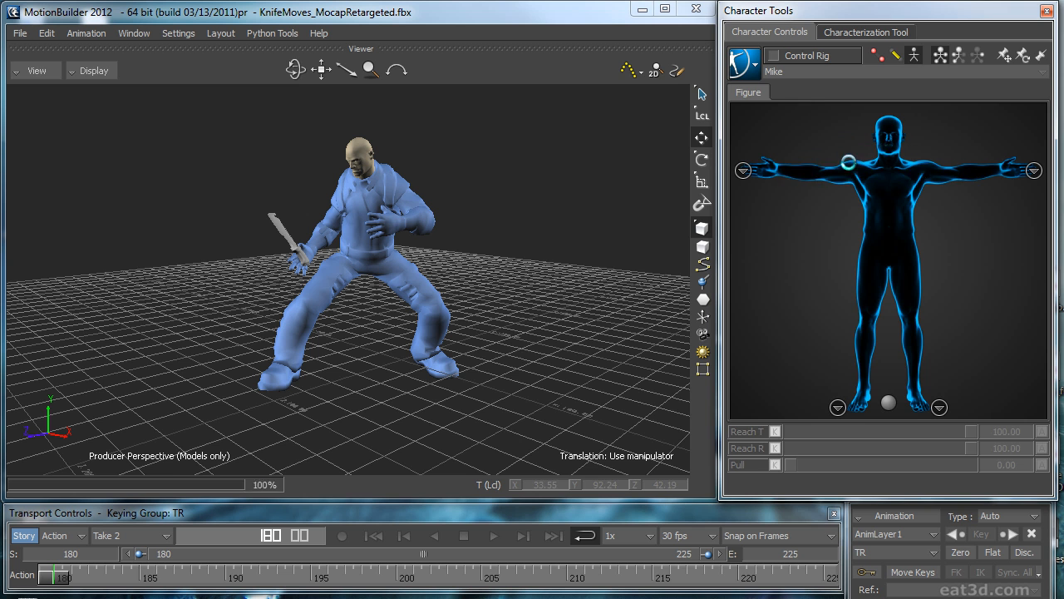
Step: Select the hips effector and make AnimLayer1 the active animation layer
click(879, 540)
click(885, 548)
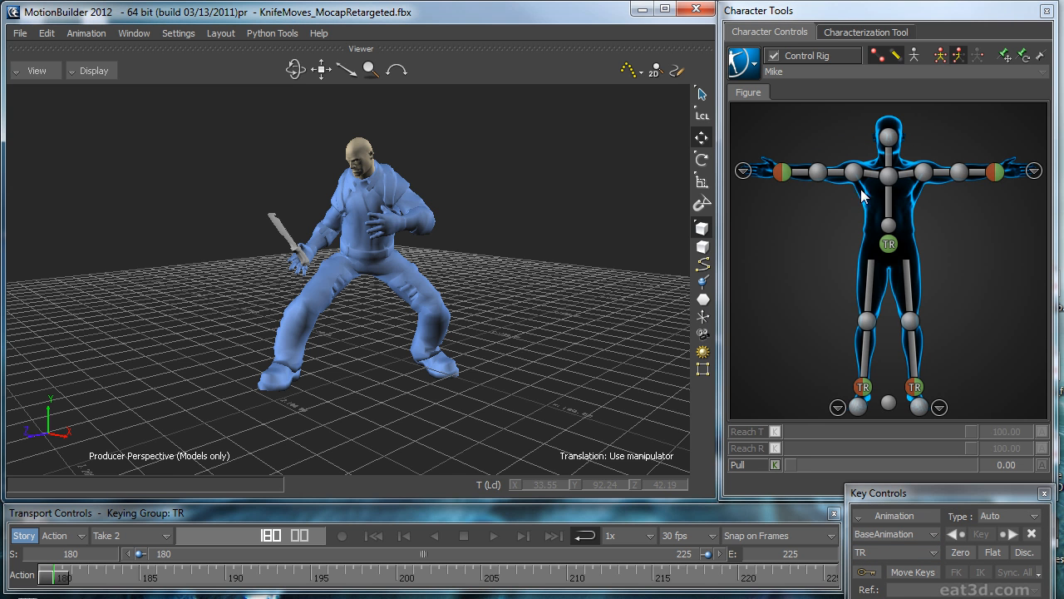
click(888, 245)
click(894, 534)
click(886, 564)
Step: In the hands figure, select the four right-hand finger effectors and curl them around the knife handle at frame 180
ctrl+shift+drag(551, 348, 585, 275)
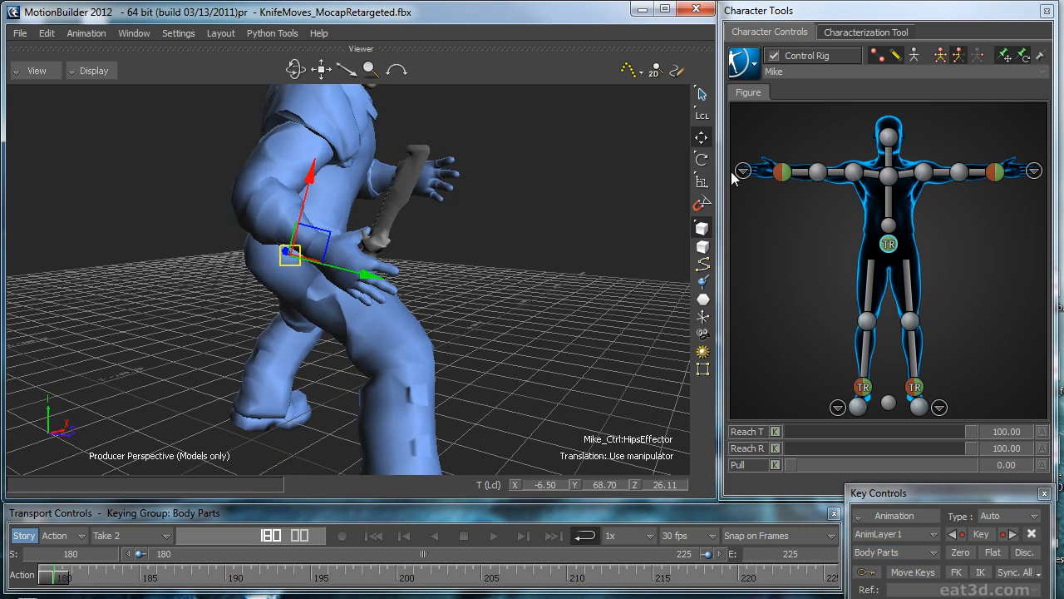
click(742, 171)
double_click(870, 171)
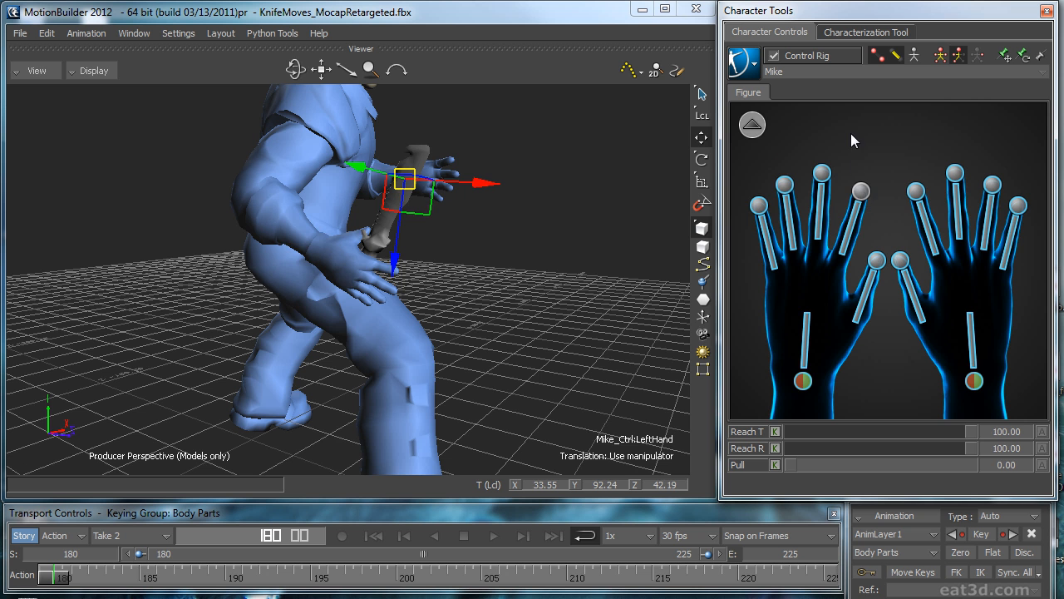
click(862, 191)
click(915, 193)
shift+click(955, 172)
shift+click(992, 184)
shift+click(1018, 205)
key(r)
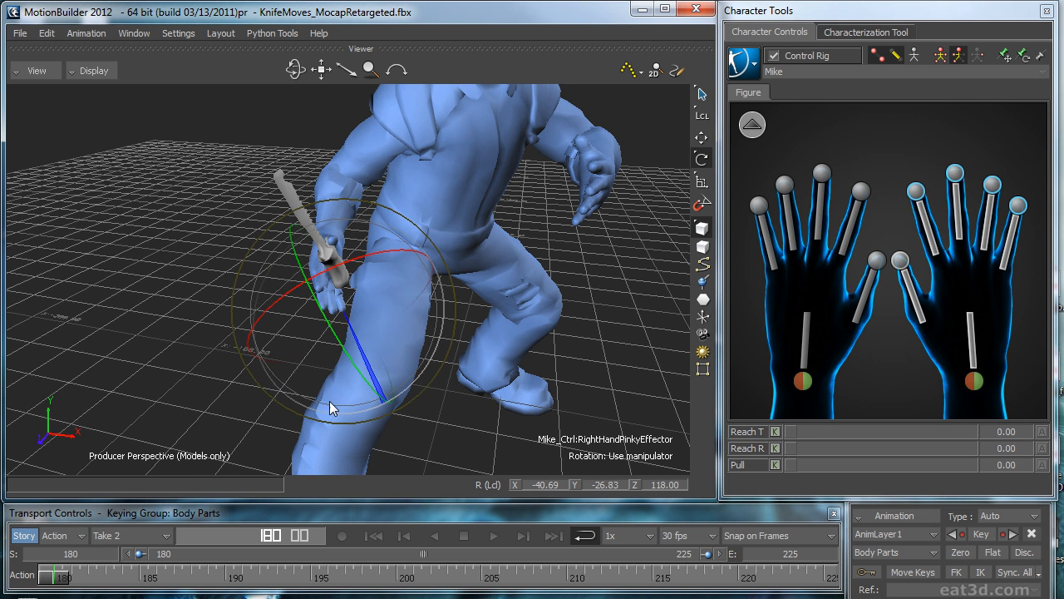
drag(389, 391, 470, 200)
key(t)
ctrl+drag(470, 200, 609, 184)
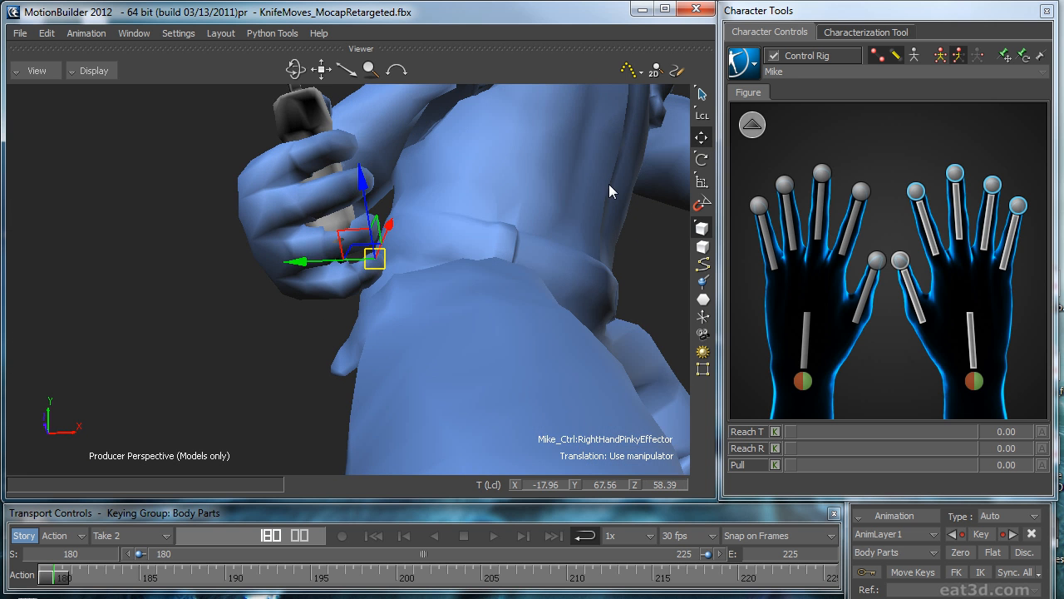
Step: Rotate the right pinky, ring and middle finger effectors individually to fit the grip on the knife
click(925, 153)
click(1017, 205)
key(r)
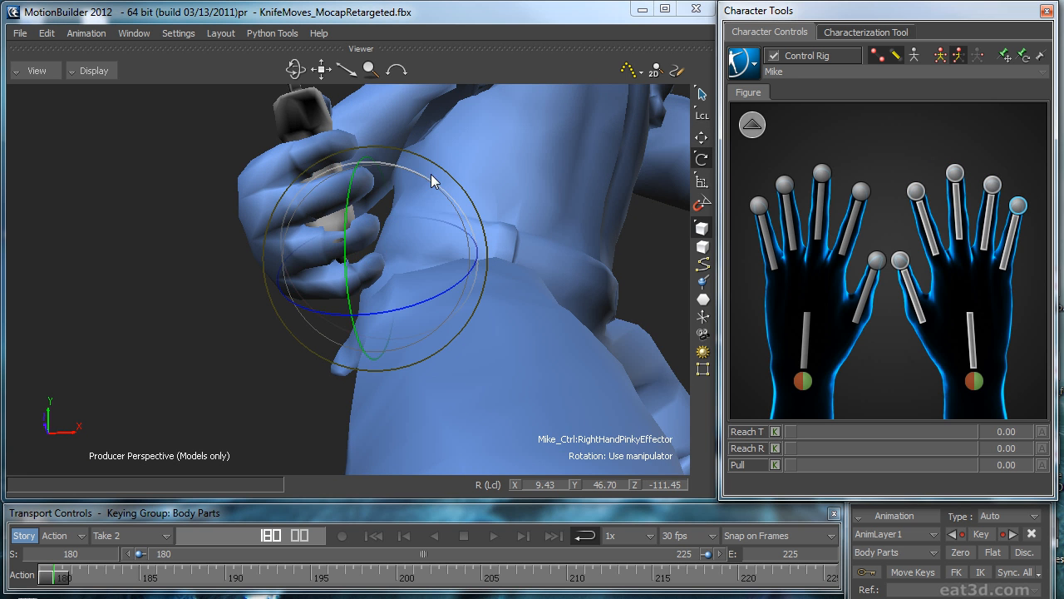
click(992, 184)
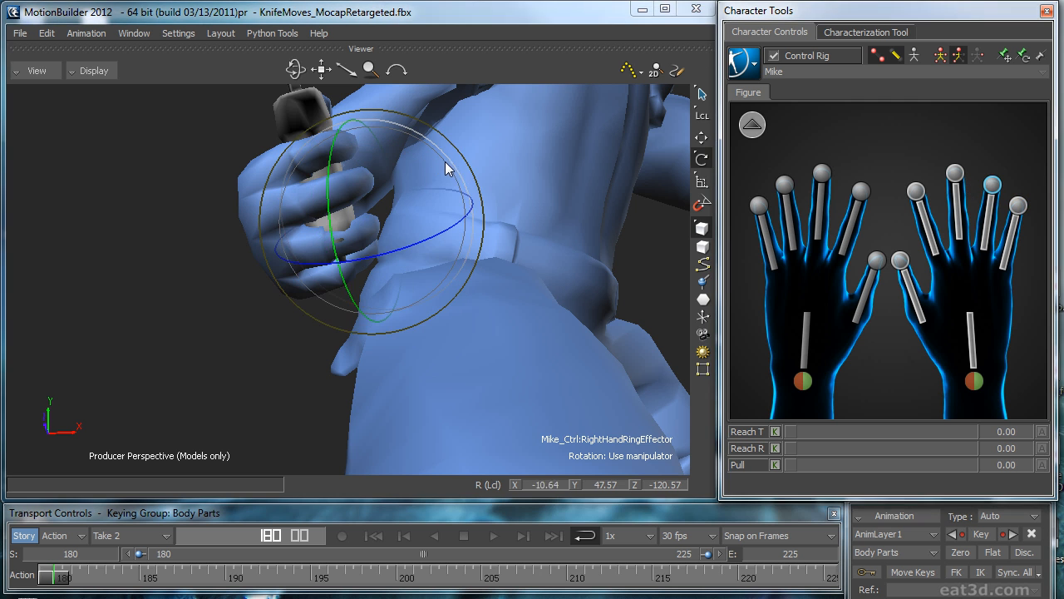
click(956, 171)
drag(348, 179, 367, 164)
ctrl+shift+drag(433, 155, 636, 249)
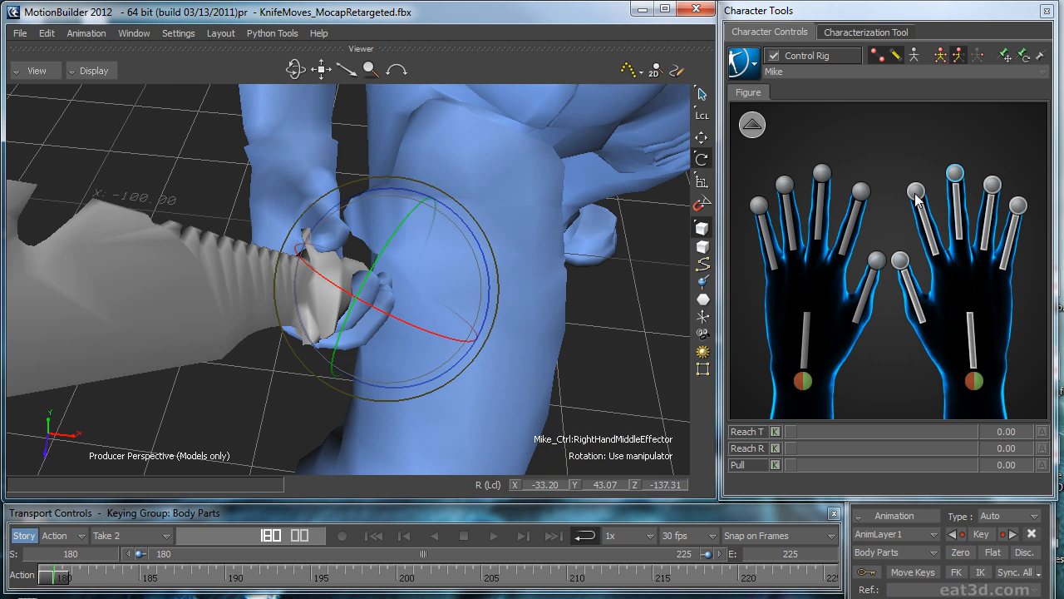
Step: Select the right index, middle, ring and pinky effectors together and move them closer to the knife handle
click(915, 198)
shift+click(956, 173)
shift+click(993, 185)
shift+click(1019, 205)
key(t)
drag(382, 247, 371, 247)
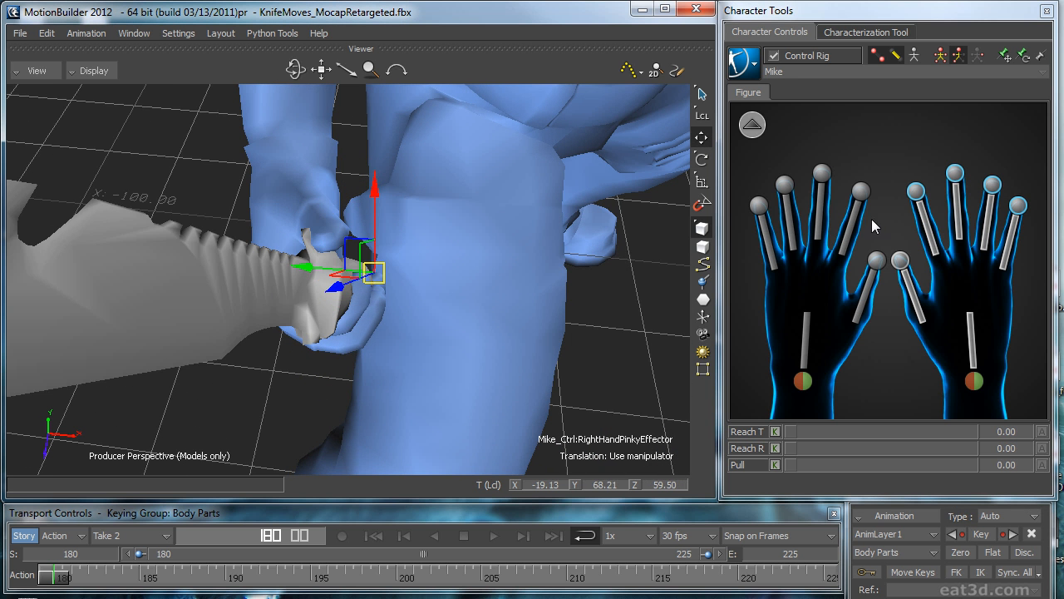
Step: Rotate the right thumb effector against the knife handle and key the right-hand grip at frame 180
click(904, 263)
ctrl+shift+drag(623, 242, 489, 206)
key(r)
mouse_move(305, 232)
mouse_down()
mouse_move(293, 225)
mouse_move(286, 239)
mouse_up()
ctrl+shift+drag(399, 237, 510, 289)
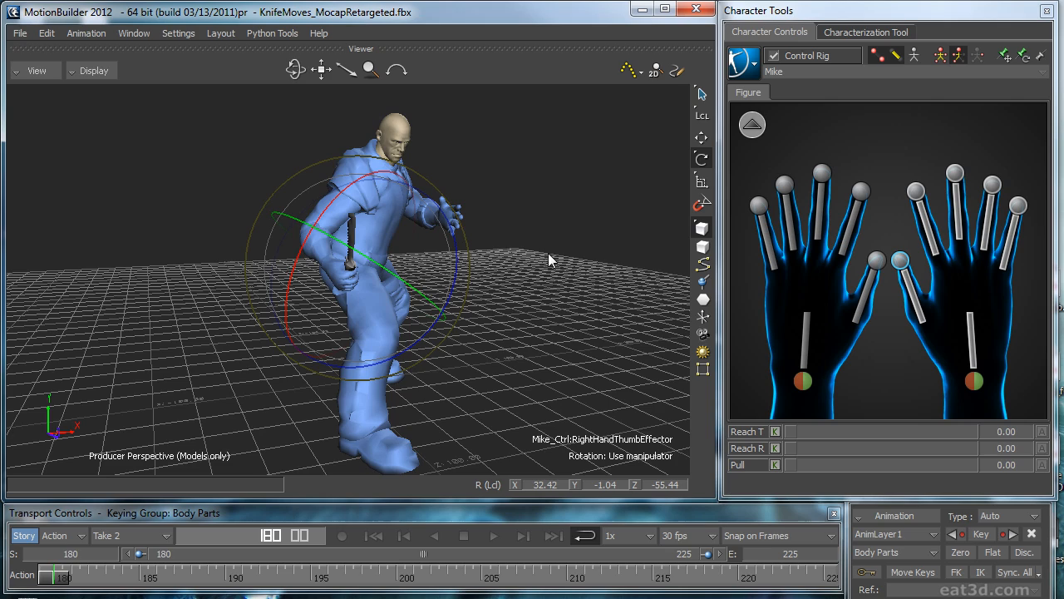
ctrl+shift+drag(604, 291, 456, 258)
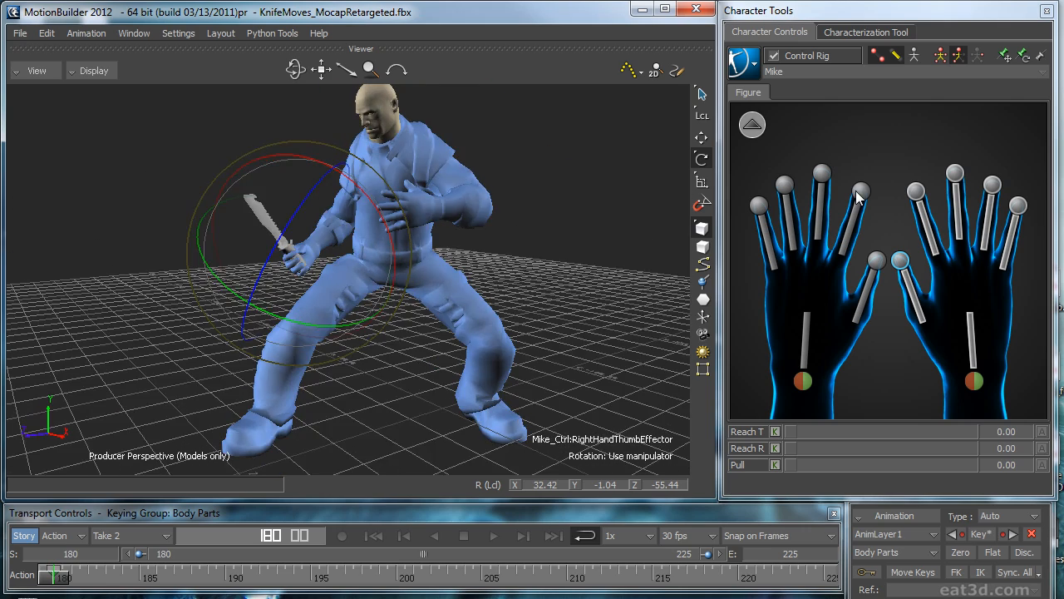
Step: Select the left index, middle, ring and pinky effectors and move them inward to curl the fingers
click(862, 192)
shift+click(826, 172)
shift+click(786, 185)
shift+click(760, 205)
key(f)
ctrl+shift+drag(334, 299, 586, 330)
drag(374, 393, 336, 392)
ctrl+shift+drag(499, 336, 612, 340)
ctrl+drag(611, 339, 630, 319)
key(t)
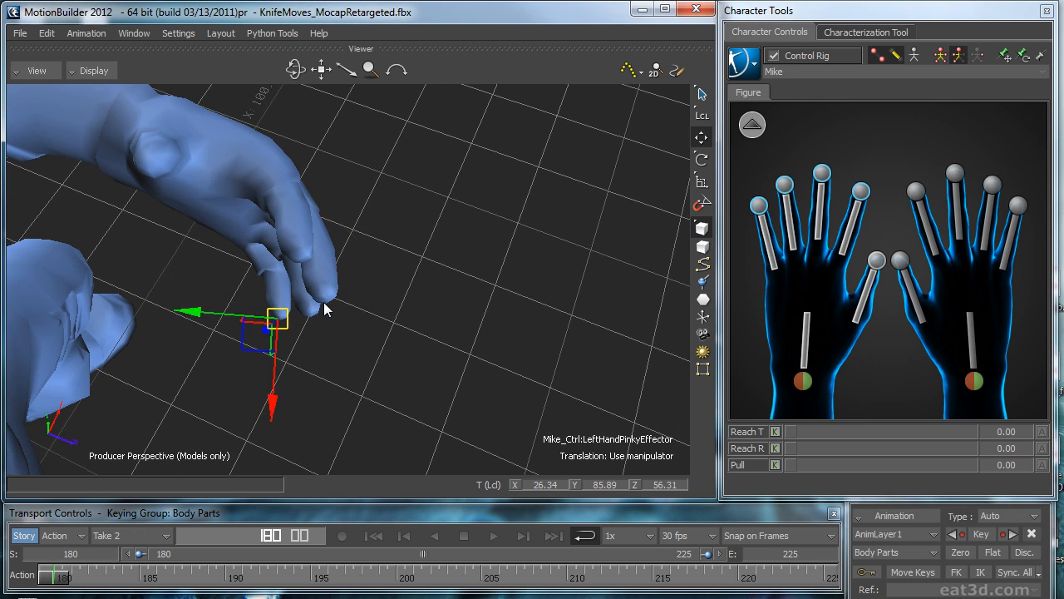
drag(253, 334, 236, 344)
Step: Rotate the left thumb effector in toward the curled fingers
click(877, 261)
ctrl+shift+drag(572, 296, 357, 192)
key(r)
drag(242, 118, 228, 215)
ctrl+shift+drag(294, 235, 222, 213)
key(t)
ctrl+drag(505, 225, 332, 248)
click(361, 278)
click(497, 263)
ctrl+drag(497, 263, 636, 229)
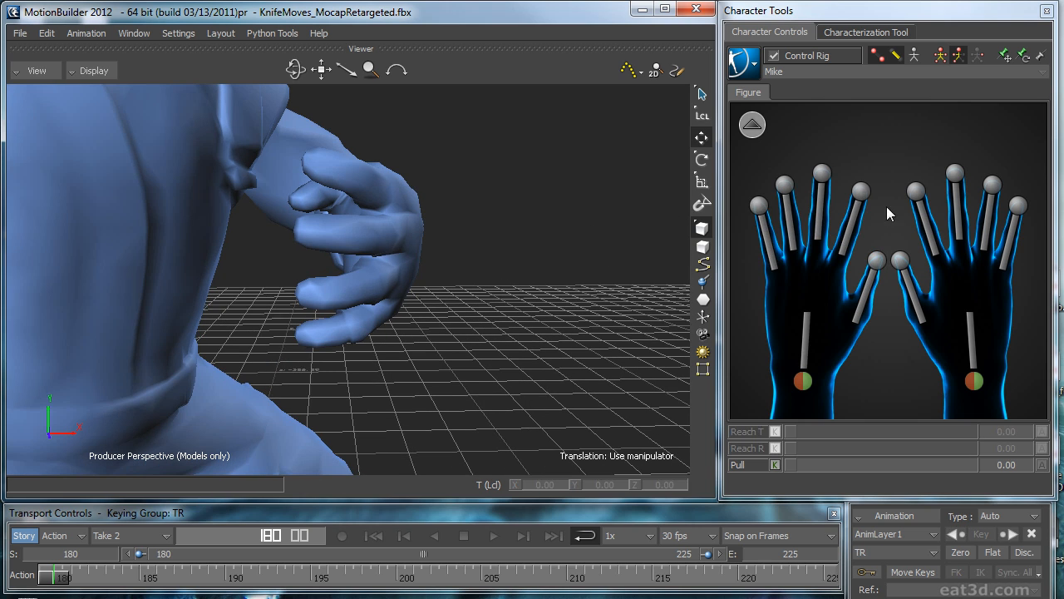
Step: Rotate the left pinky and ring finger effectors individually to vary the curl of the hand
click(760, 205)
key(r)
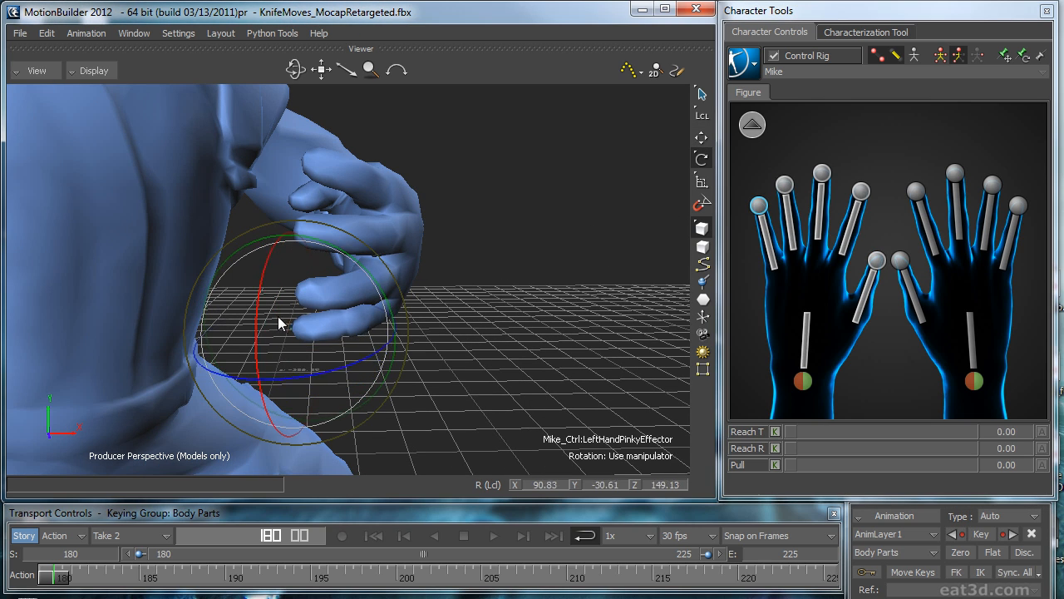
drag(369, 264, 378, 272)
click(790, 187)
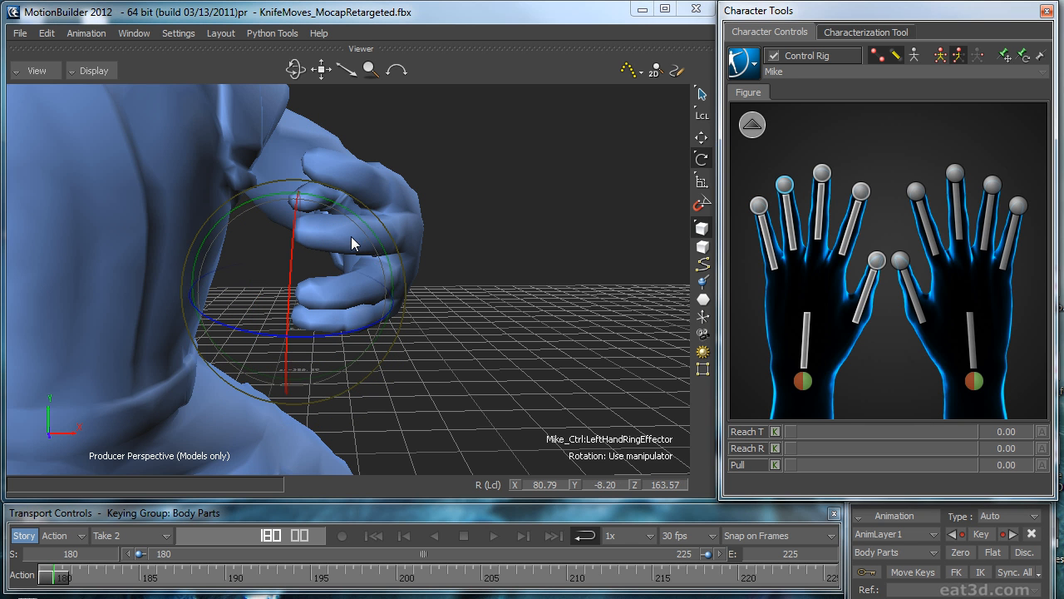
ctrl+shift+drag(511, 243, 518, 328)
drag(271, 311, 291, 280)
Step: Refine the rotation of the left pinky and ring finger effectors from a wider view of the hand
click(760, 205)
drag(201, 356, 217, 340)
ctrl+shift+drag(257, 345, 523, 258)
click(785, 184)
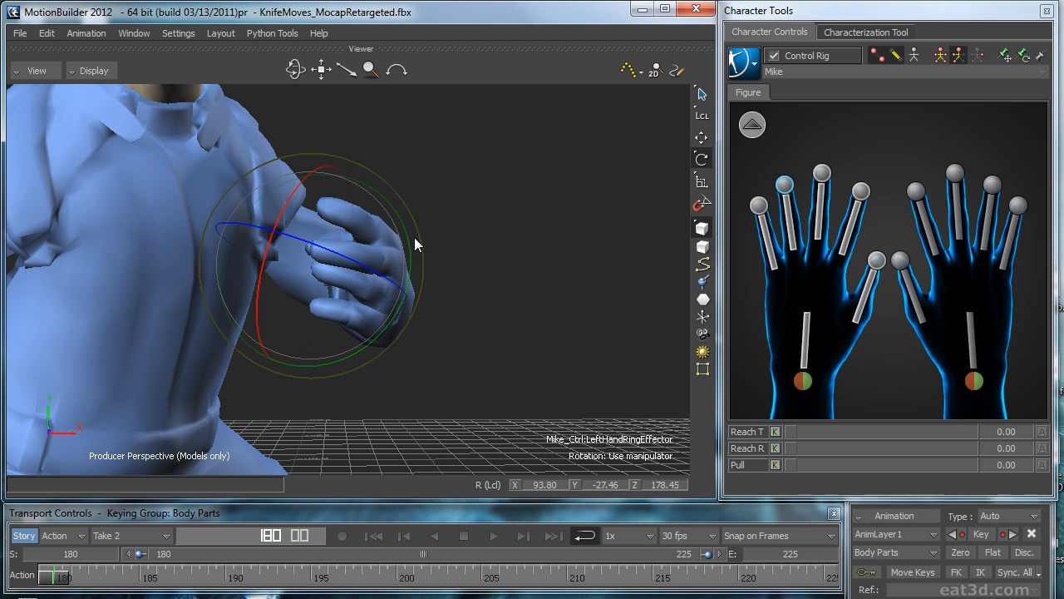
drag(408, 240, 358, 302)
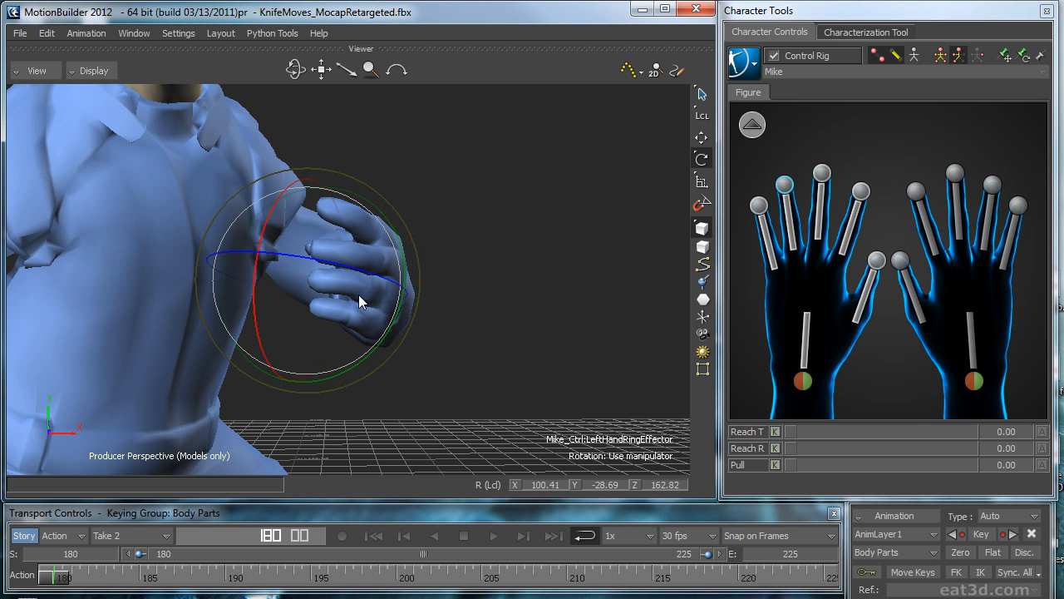
Step: Adjust the rotation of the left index finger and thumb, and key the left-hand pose at frame 180
click(865, 190)
drag(253, 276, 263, 286)
ctrl+shift+drag(491, 266, 552, 272)
click(877, 261)
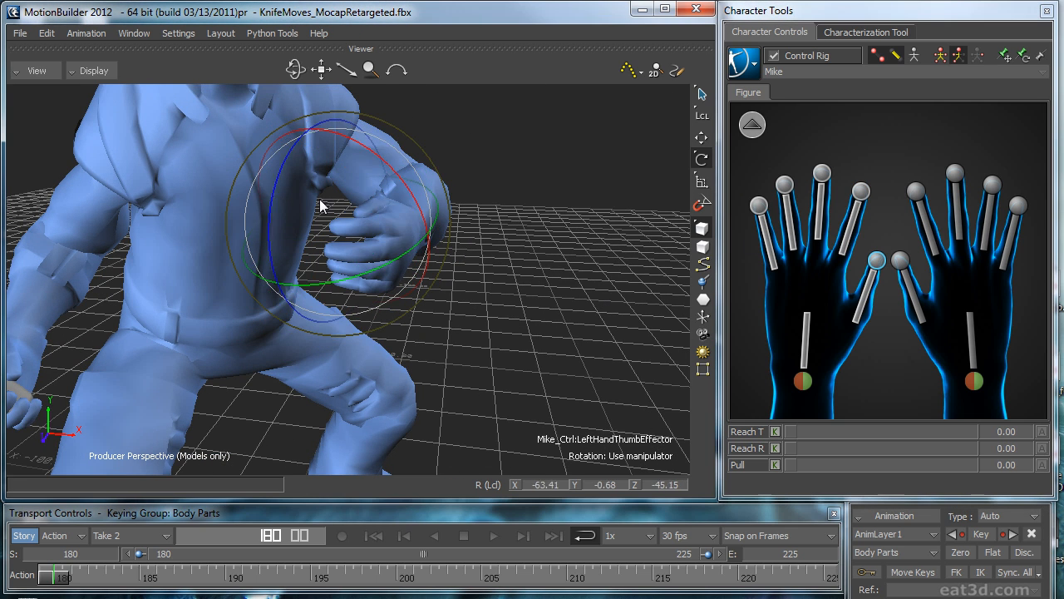
ctrl+shift+drag(519, 219, 454, 294)
click(861, 193)
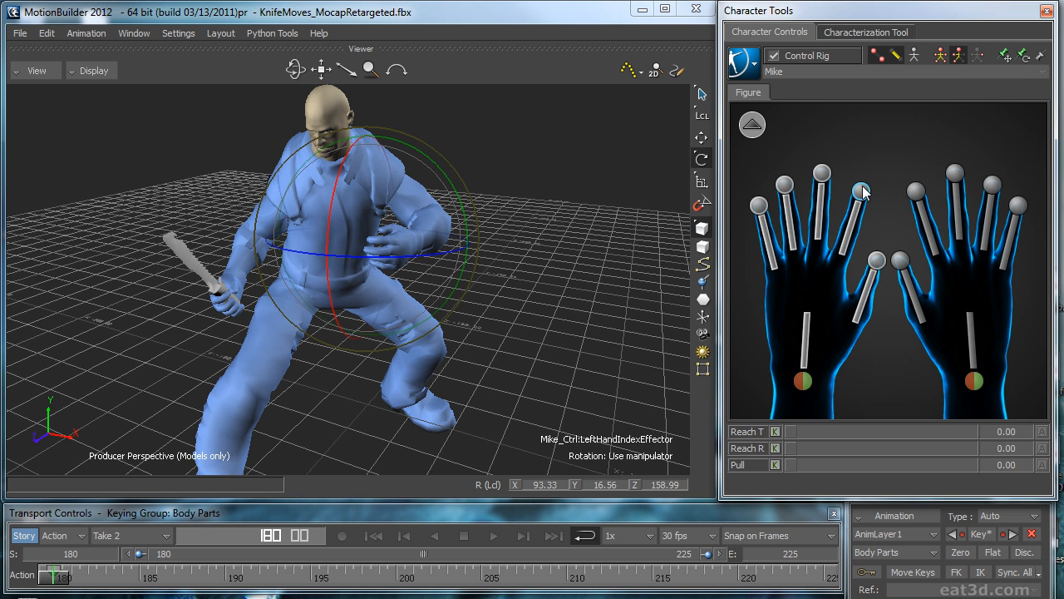
ctrl+shift+drag(489, 258, 512, 295)
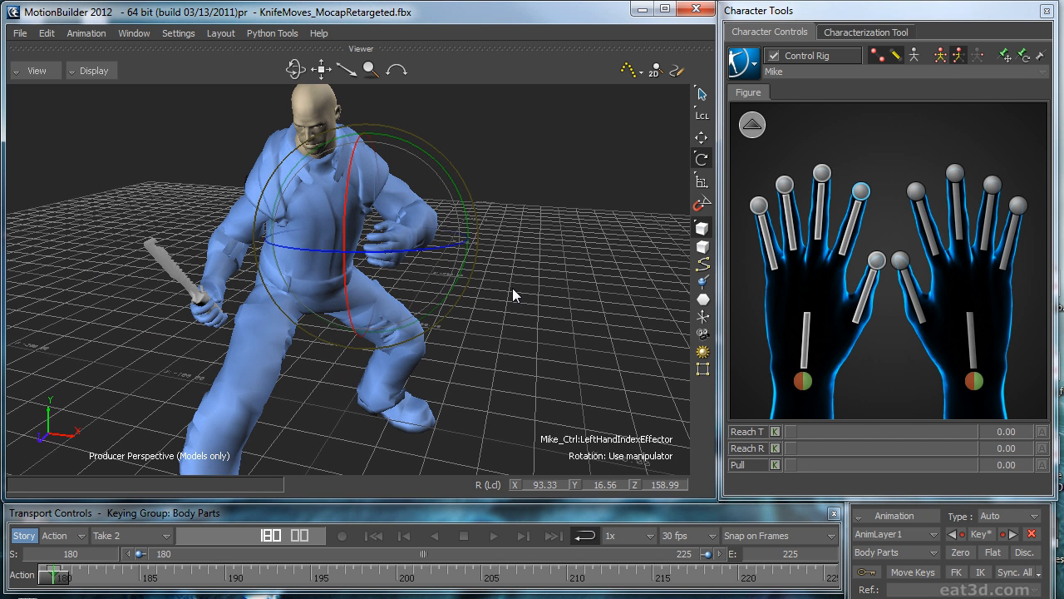
Step: Select the key at frame 180 on the Action timeline and inspect the hand poses from several angles
mouse_move(54, 574)
mouse_down()
mouse_move(87, 578)
mouse_move(53, 578)
mouse_up()
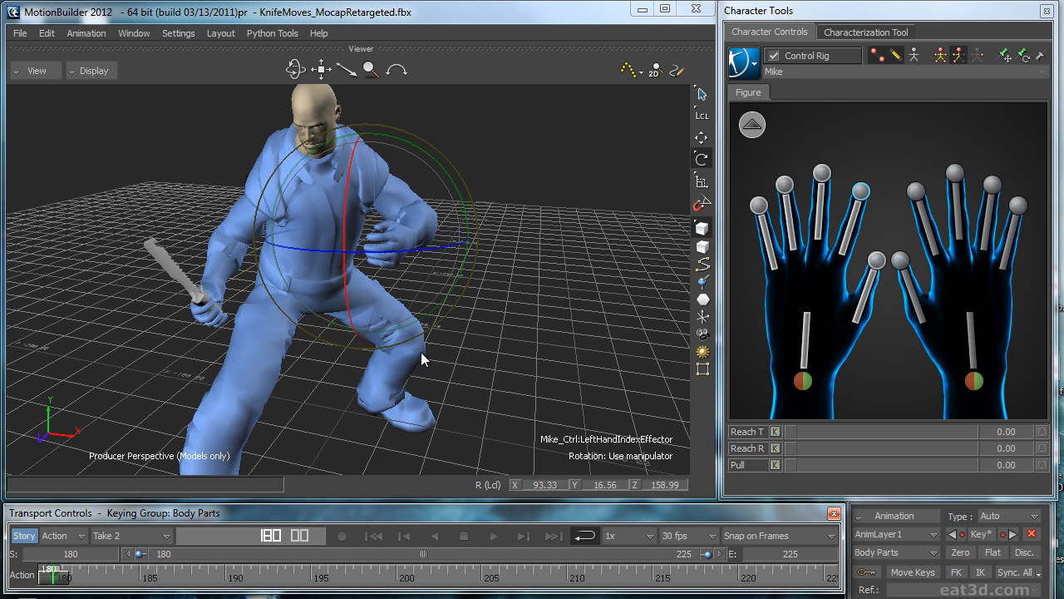
double_click(53, 574)
drag(65, 575, 32, 579)
drag(375, 273, 424, 303)
ctrl+shift+drag(424, 303, 453, 291)
ctrl+shift+drag(453, 291, 738, 212)
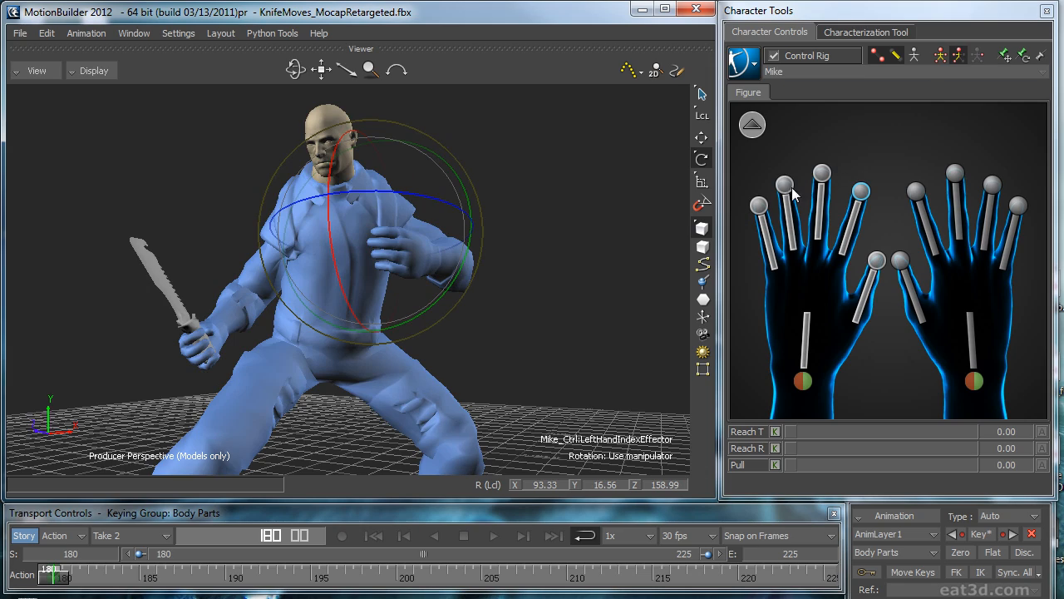
ctrl+shift+drag(631, 275, 561, 352)
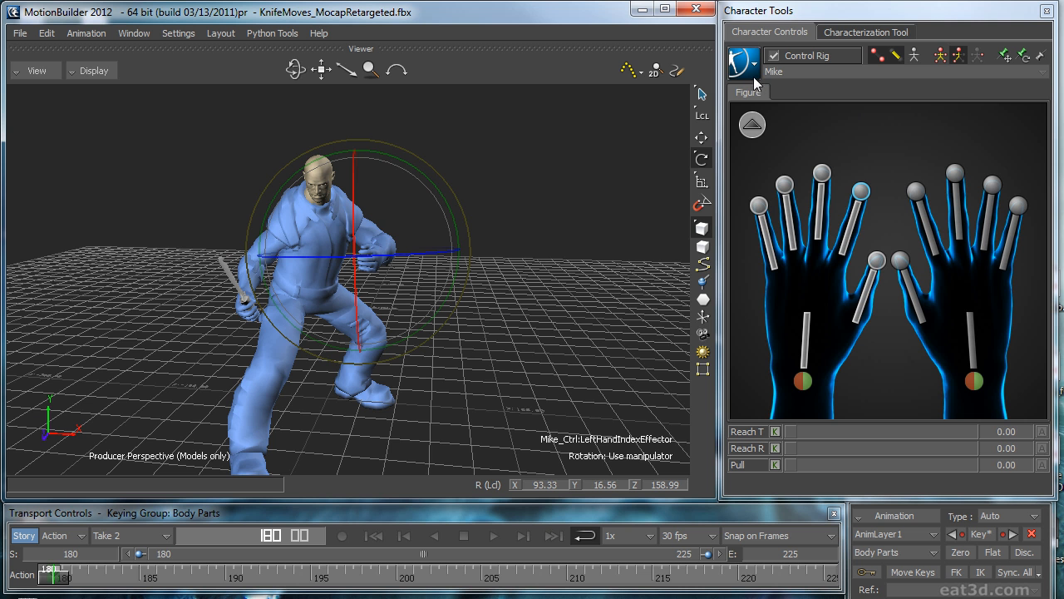
Step: Return to the full-body figure and rotate the left wrist effector at frame 180
click(752, 125)
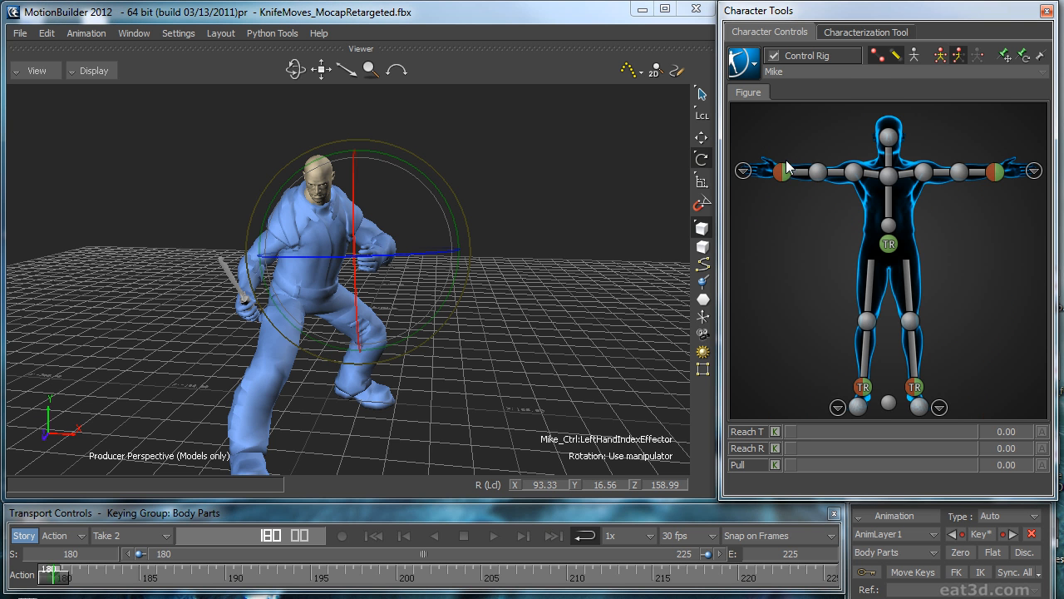
double_click(995, 172)
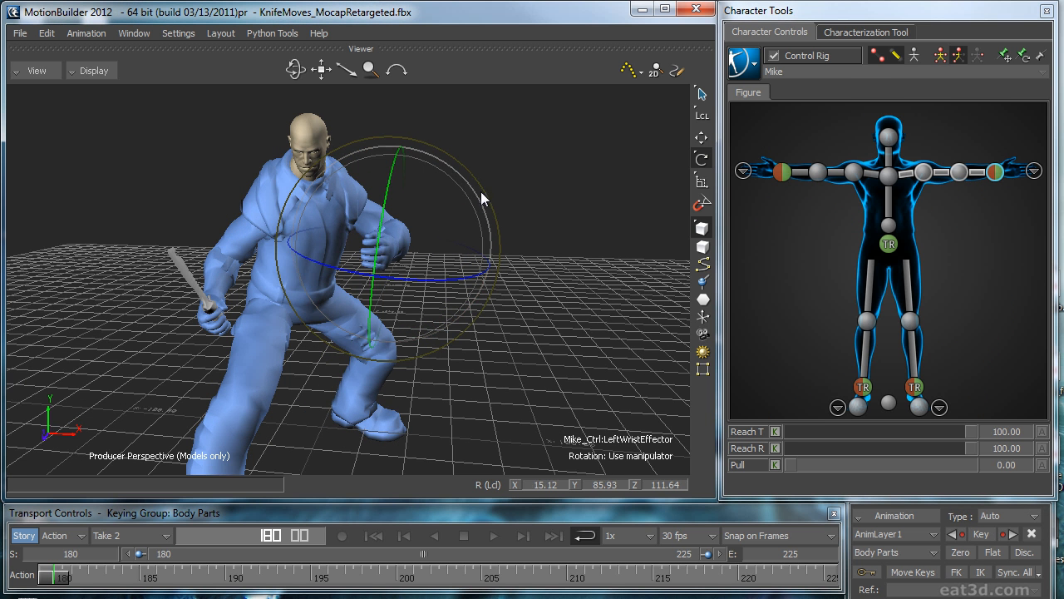
drag(413, 207, 690, 191)
Step: Select both shoulder effectors and raise them in global space
click(854, 172)
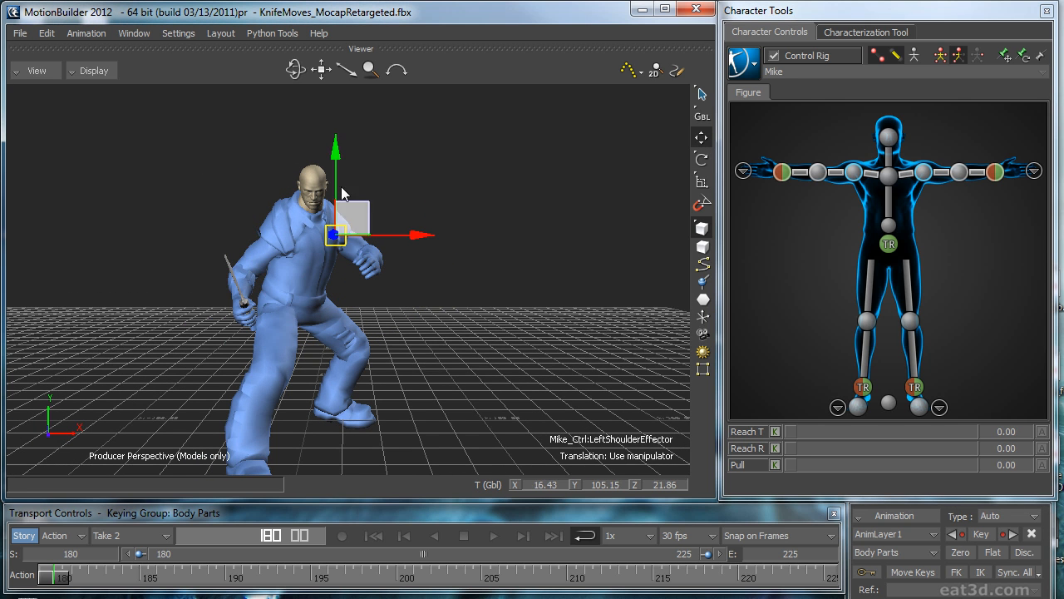
drag(337, 151, 350, 136)
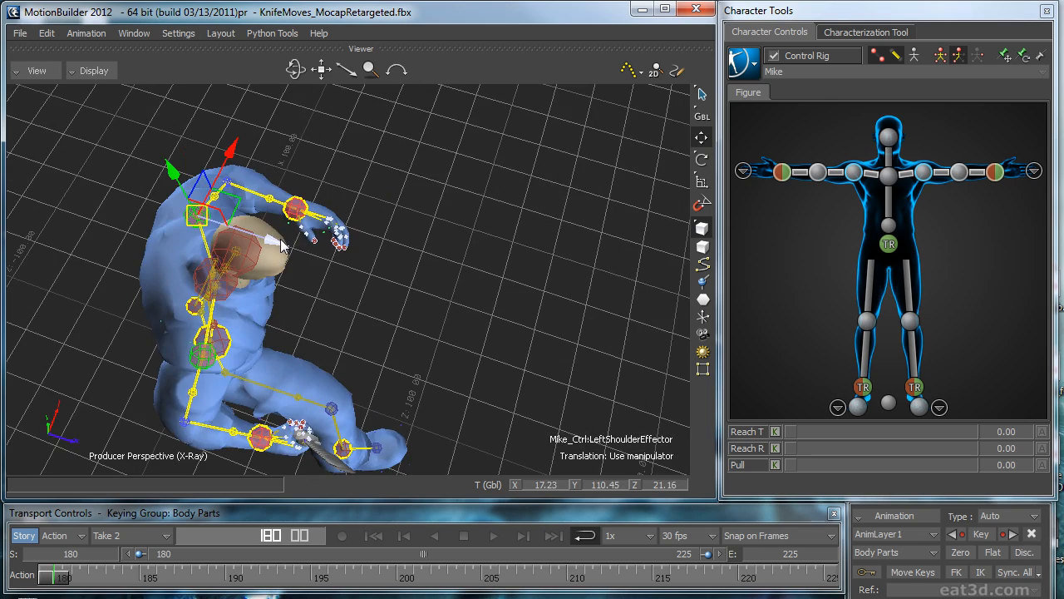
drag(282, 246, 347, 251)
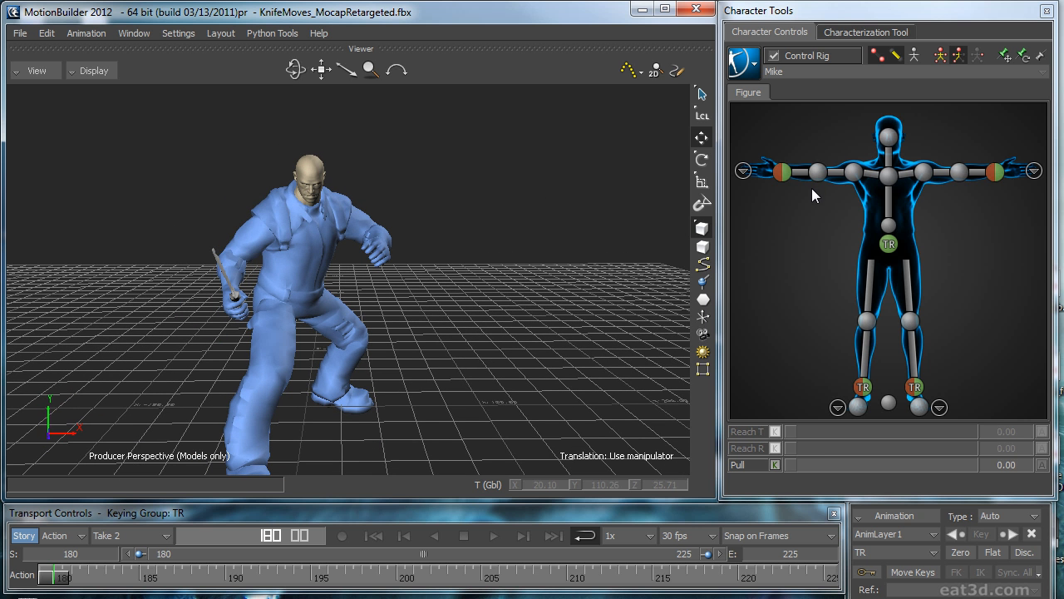
Step: Rotate the right shoulder and right wrist effectors to bring the knife across the front of the body
click(854, 173)
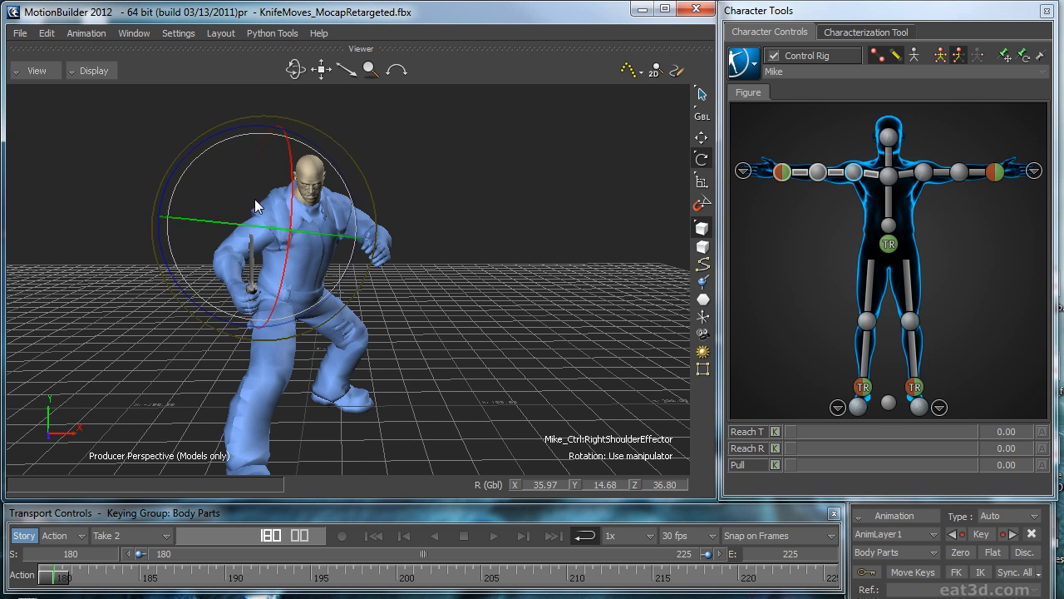
drag(340, 161, 304, 239)
click(784, 174)
mouse_move(513, 209)
ctrl+shift+mouse_down()
mouse_move(503, 193)
mouse_move(538, 217)
mouse_move(592, 225)
mouse_move(504, 213)
ctrl+shift+mouse_up()
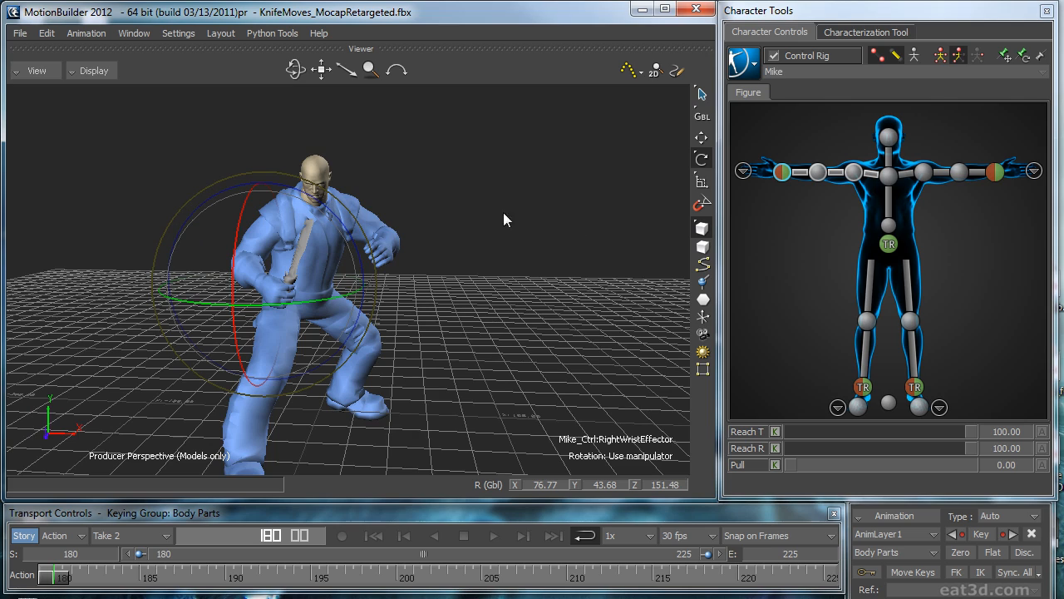
Step: Set the keying mode to Full Body and review the motion from frame 180 to frame 203
click(941, 55)
ctrl+shift+drag(458, 358, 468, 399)
key(ctrl+space)
drag(439, 582, 3, 567)
ctrl+shift+drag(358, 397, 361, 333)
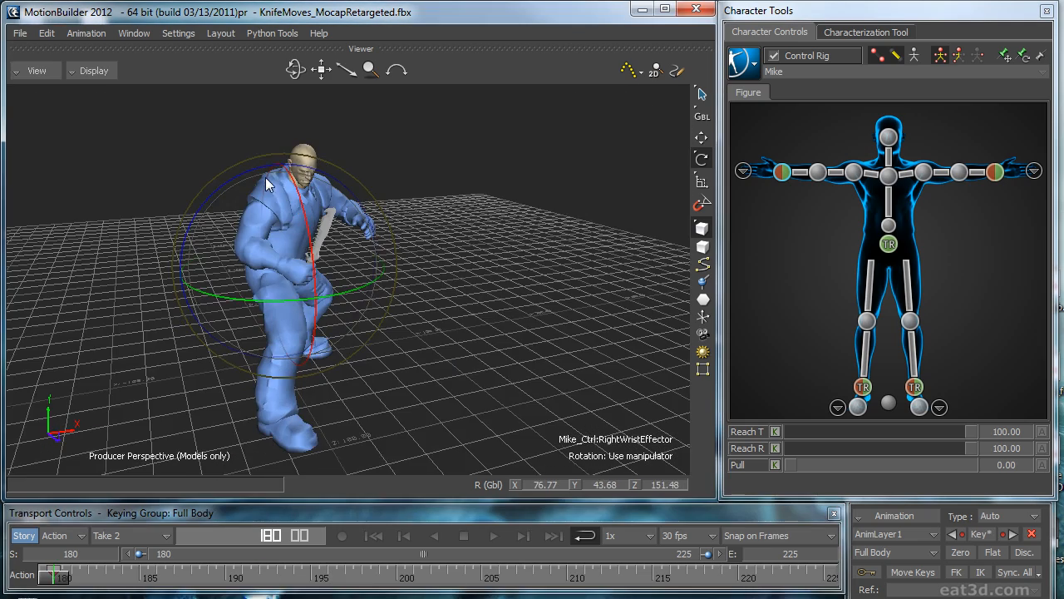
ctrl+shift+drag(466, 360, 468, 310)
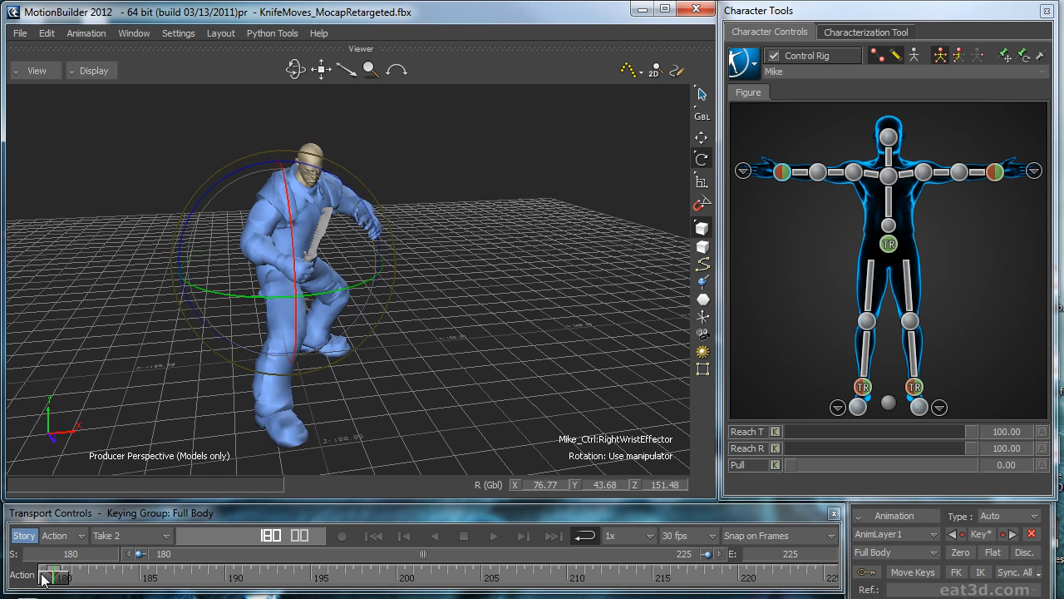
drag(98, 582, 445, 579)
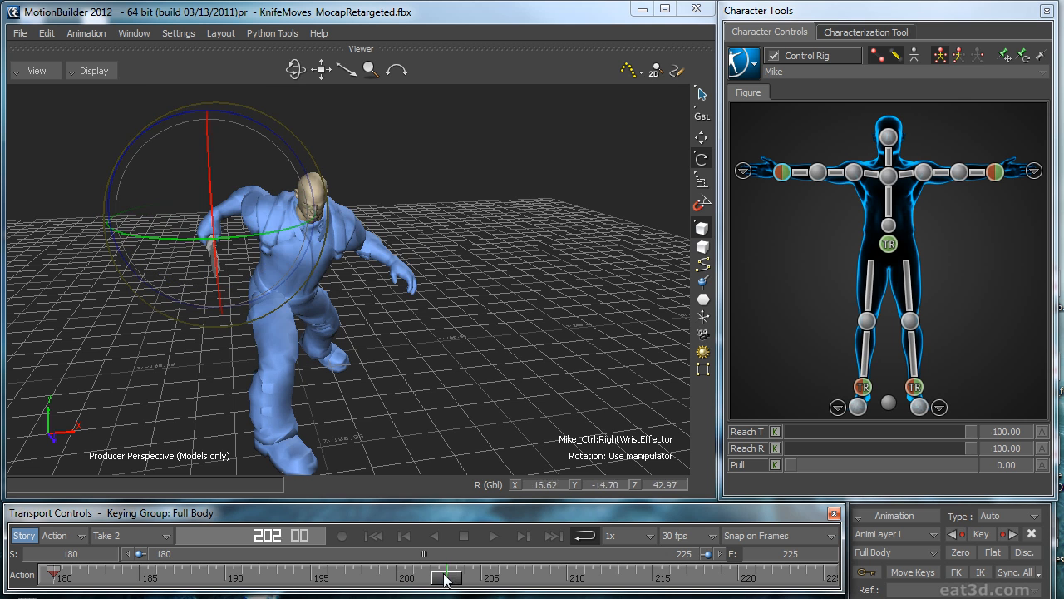
Step: Switch keying to Body Parts and rotate the right wrist effector at frame 203
click(783, 173)
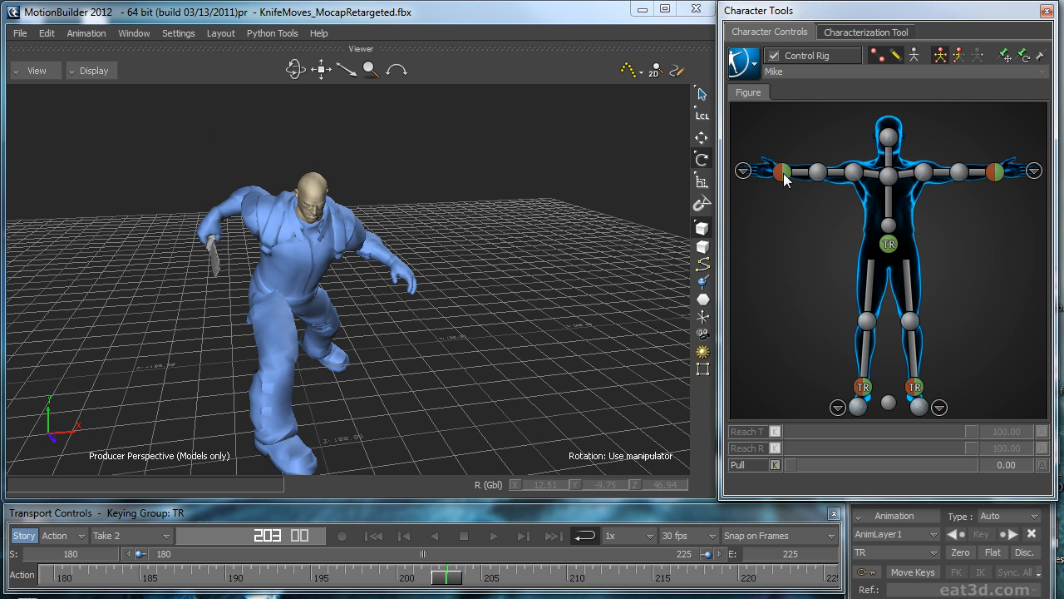
click(959, 56)
click(955, 550)
alt+drag(437, 332, 560, 357)
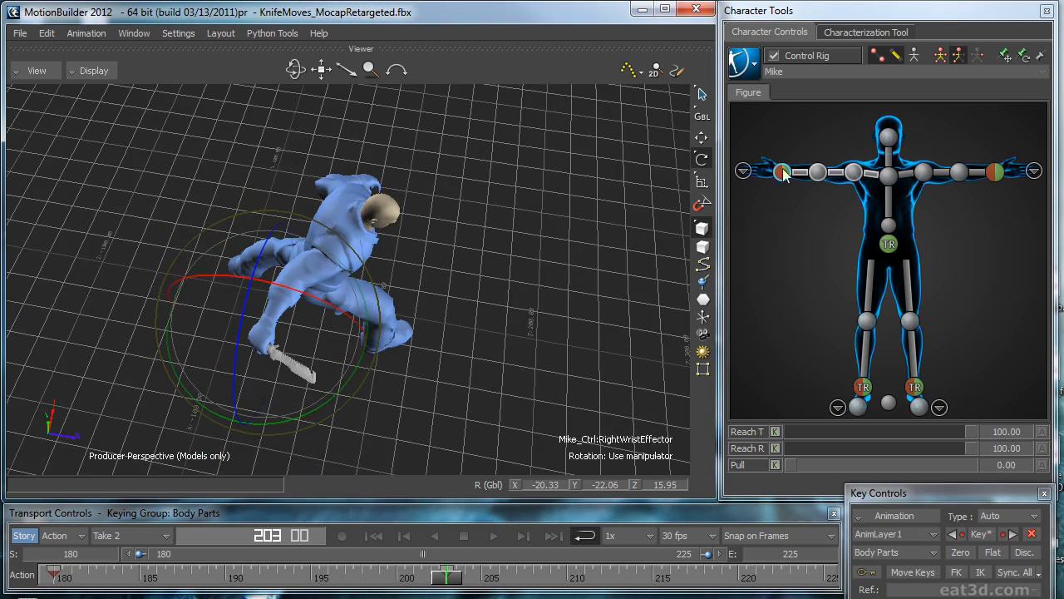
Step: Select the right shoulder effector and move it in global space at frame 203, checking the arm in X-Ray display
click(854, 172)
alt+drag(571, 260, 342, 344)
key(ctrl+p)
alt+drag(450, 198, 534, 205)
key(ctrl+a)
key(ctrl+a)
key(w)
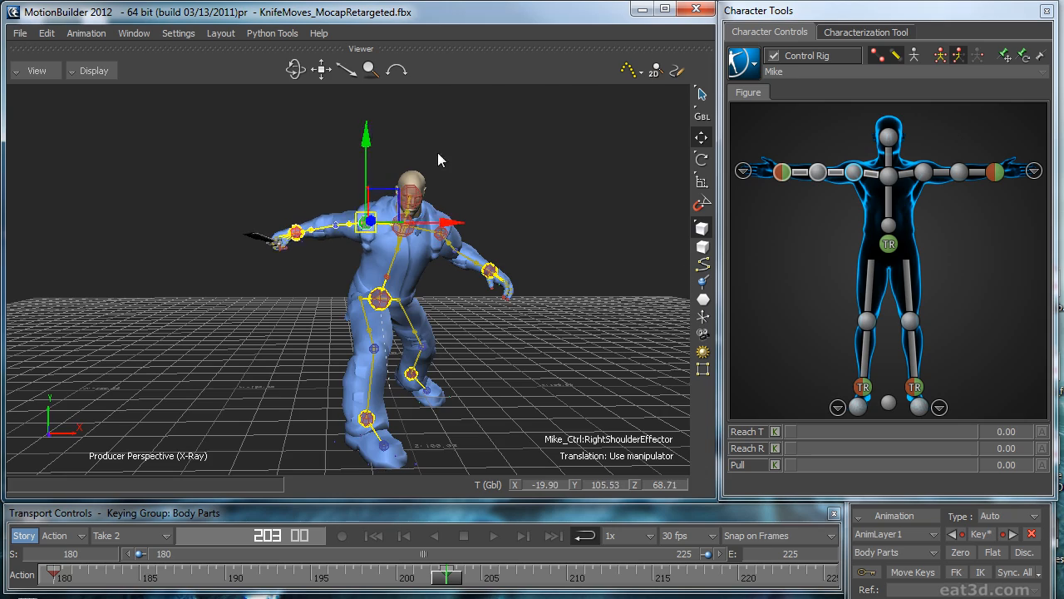
alt+drag(438, 153, 469, 283)
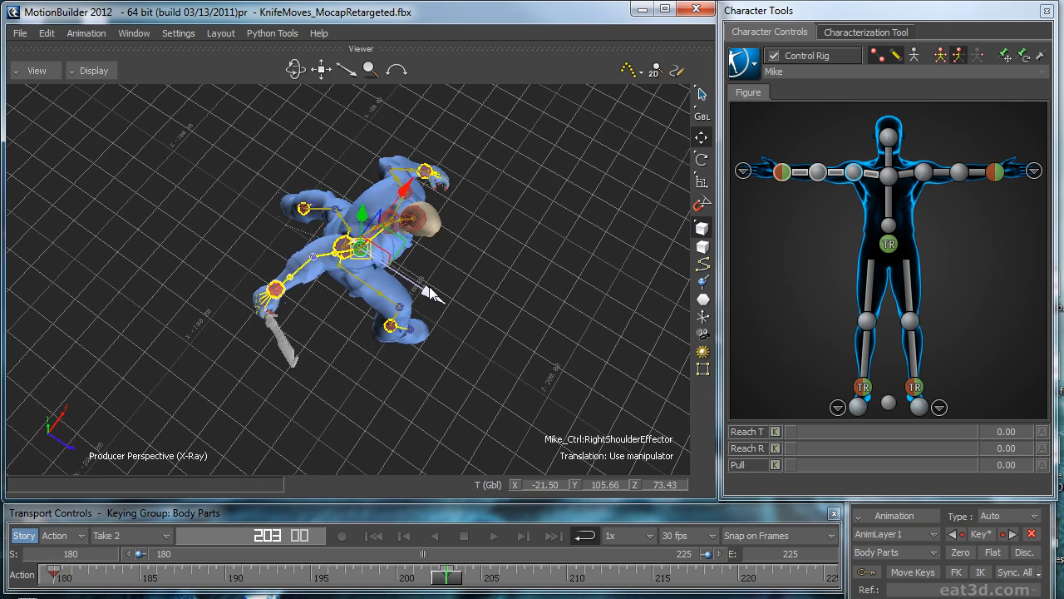
alt+drag(548, 269, 572, 192)
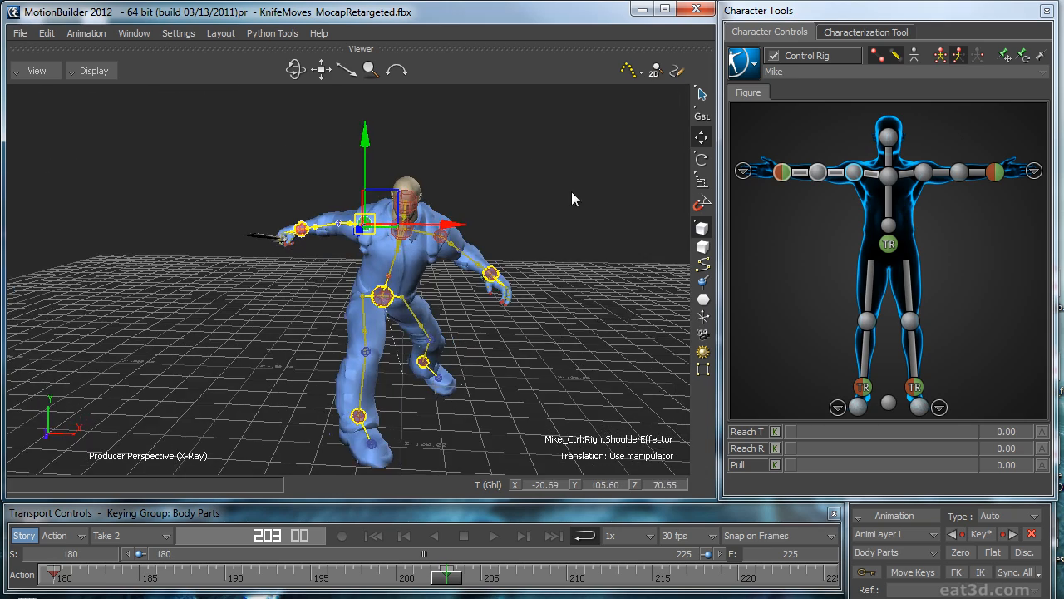
Step: Go to frame 196 and rotate the right wrist effector with only the models displayed
drag(433, 584, 330, 555)
alt+drag(533, 363, 545, 390)
click(782, 172)
key(r)
ctrl+shift+drag(559, 329, 566, 271)
key(ctrl+a)
drag(451, 211, 505, 264)
drag(415, 285, 423, 289)
Step: Pin the right wrist effector's translation and rotation, and select the right elbow effector for translation at frame 196
ctrl+shift+drag(517, 291, 522, 359)
drag(465, 450, 424, 472)
ctrl+drag(534, 401, 490, 355)
drag(346, 219, 354, 237)
ctrl+shift+drag(399, 333, 426, 428)
key(t)
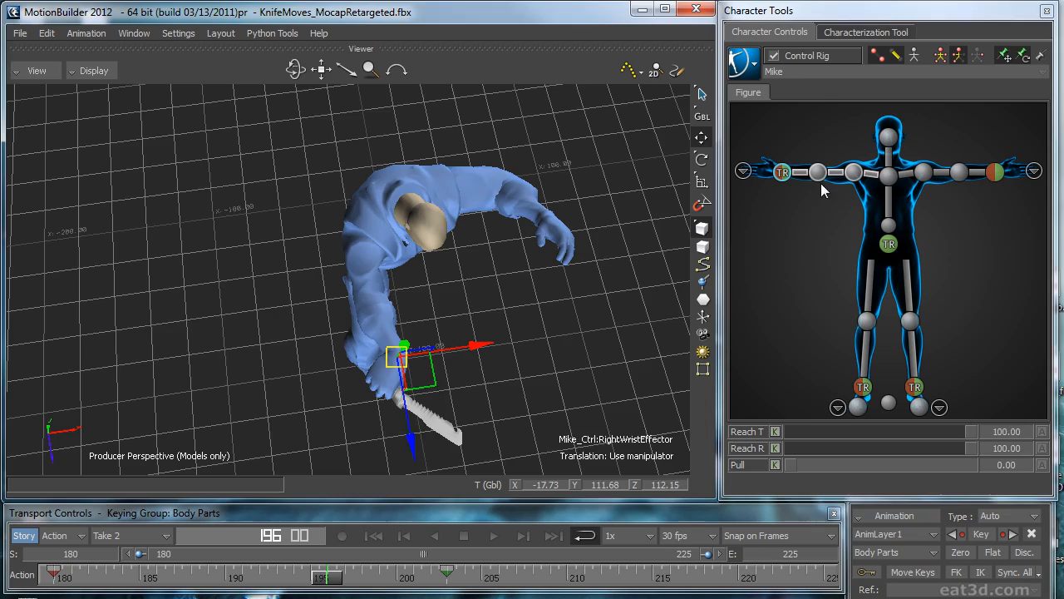
click(818, 171)
key(ctrl+a)
ctrl+shift+drag(444, 295, 540, 199)
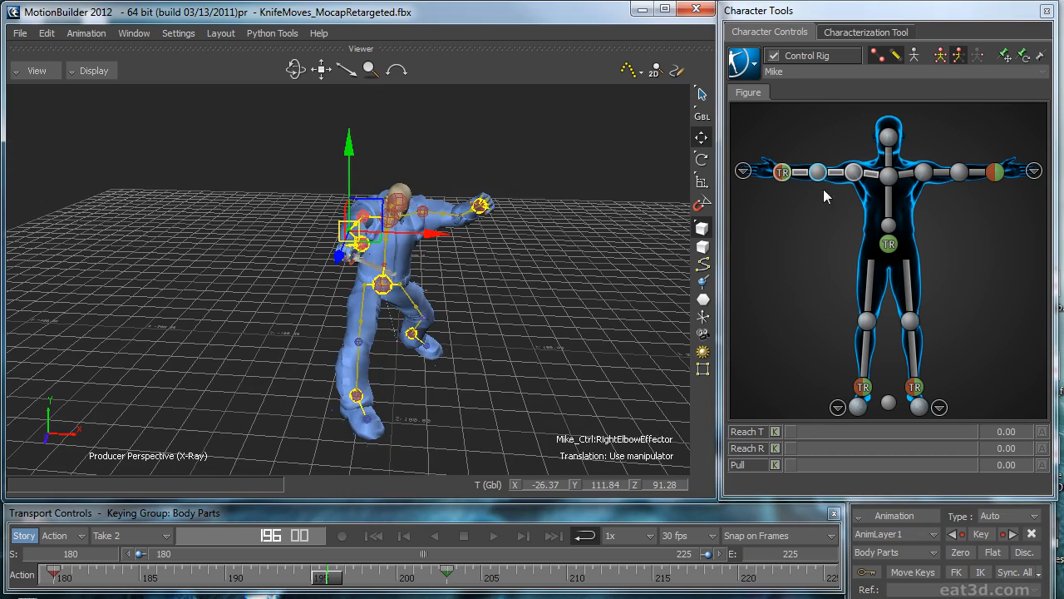
Step: Play the take and compare the arm poses at frames 180 and 225
key(space)
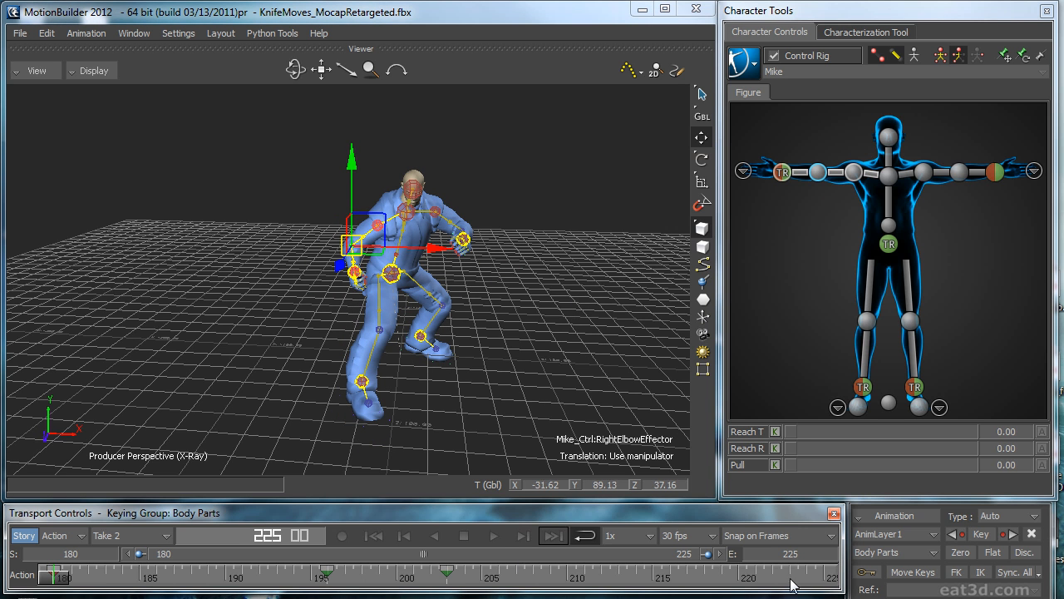
click(380, 538)
click(555, 538)
mouse_move(846, 558)
mouse_down()
mouse_move(810, 558)
mouse_move(836, 558)
mouse_up()
ctrl+shift+drag(509, 357, 574, 312)
mouse_move(58, 575)
mouse_down()
mouse_move(371, 582)
mouse_move(46, 576)
mouse_up()
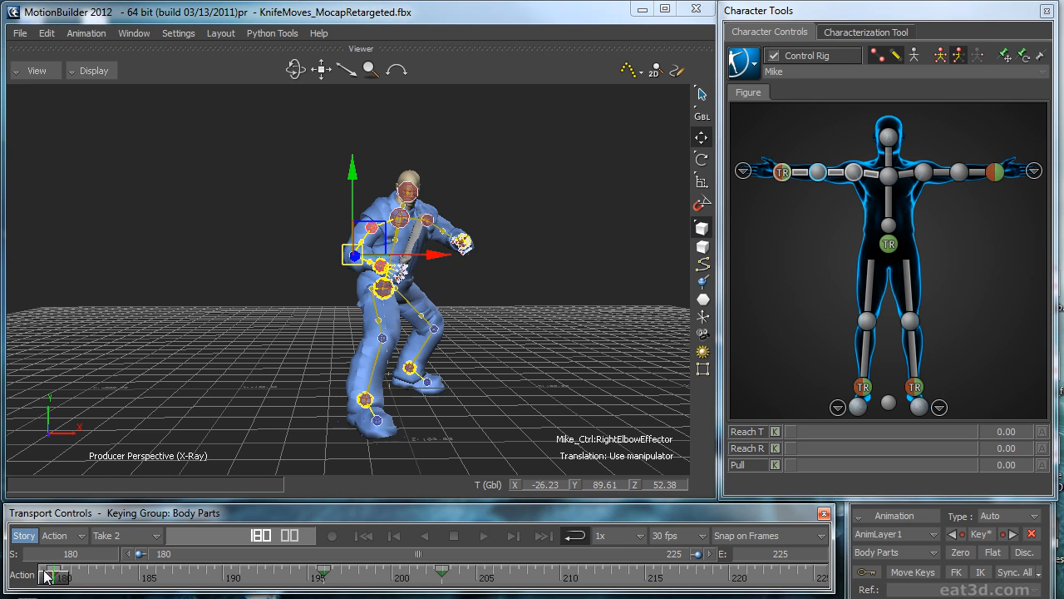
ctrl+shift+drag(320, 372, 395, 517)
drag(56, 587, 358, 582)
Step: Switch keying to Full Body and copy the key at frame 180 to frame 225 to match the loop ends
click(541, 536)
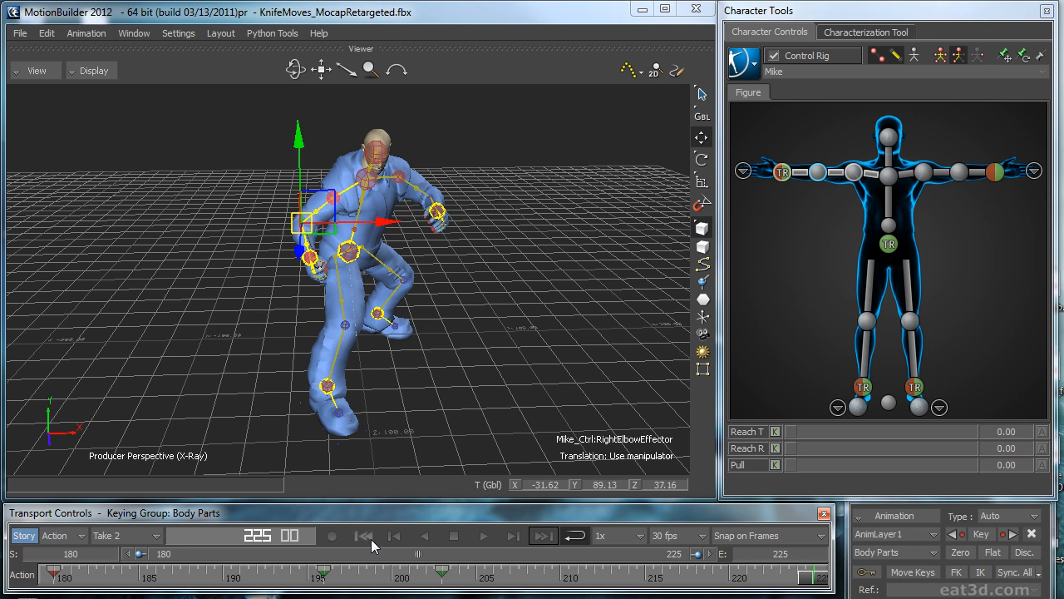
click(366, 537)
click(542, 536)
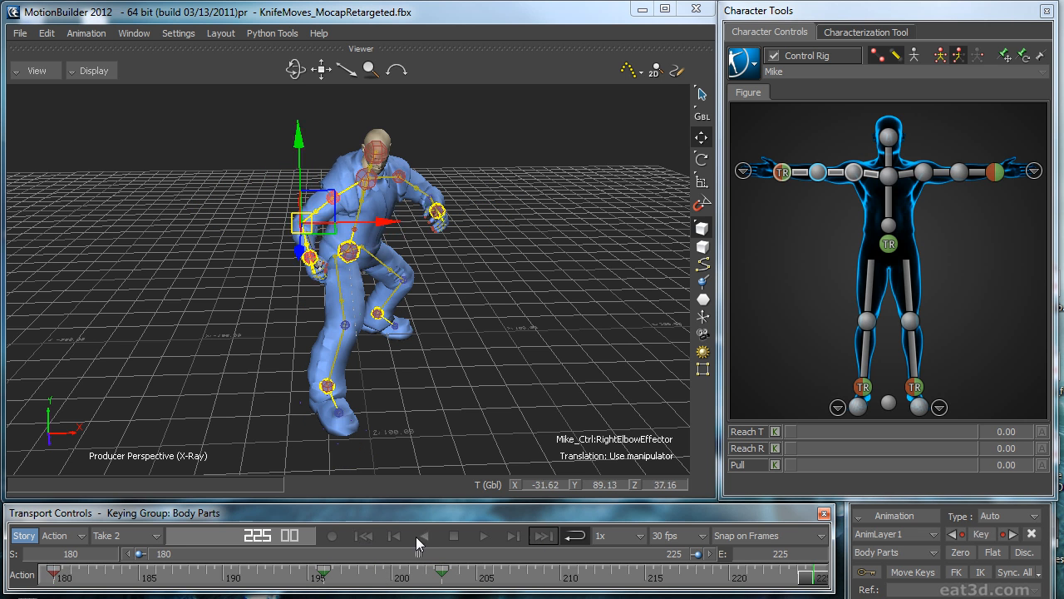
click(363, 537)
click(939, 55)
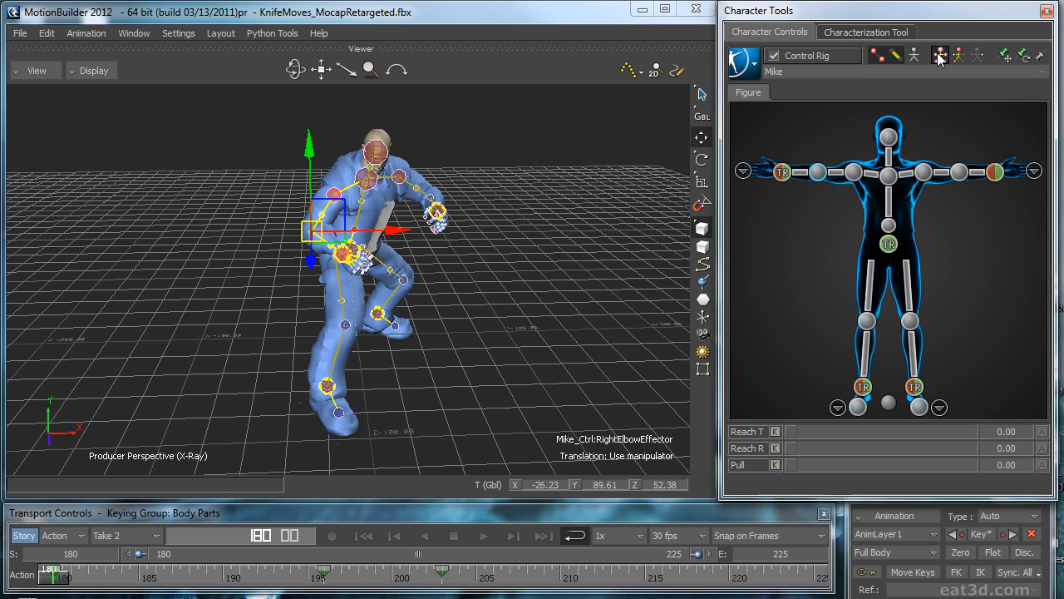
drag(63, 577, 815, 570)
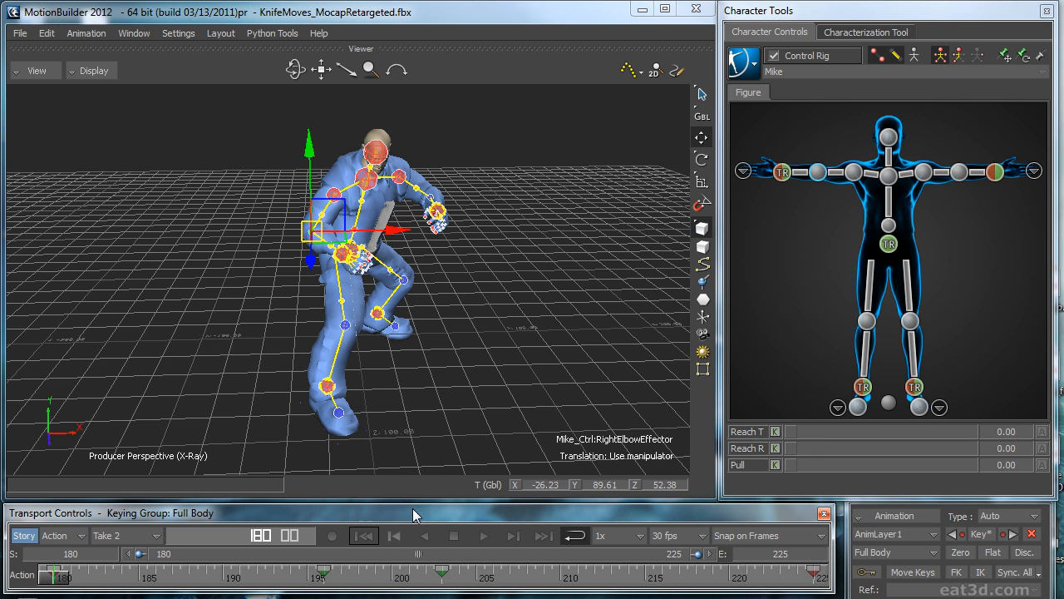
Step: Review playback, adjust the right wrist effector's pose at frame 186, and switch keying to Body Parts
key(space)
key(ctrl+a)
key(ctrl+a)
ctrl+shift+drag(558, 347, 549, 355)
key(ctrl+space)
drag(231, 559, 151, 555)
click(782, 173)
key(e)
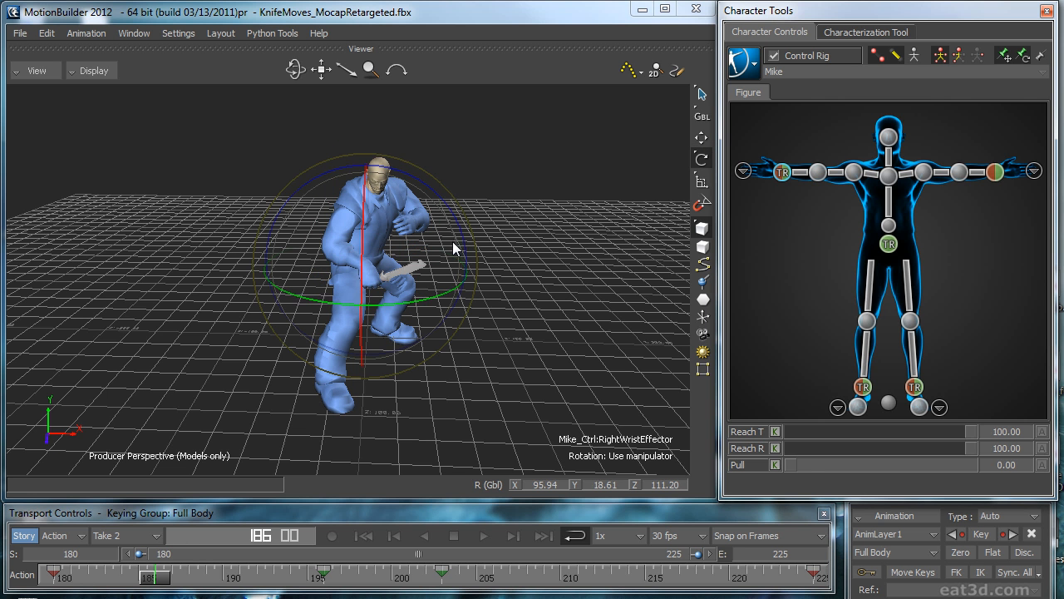
drag(448, 204, 414, 174)
ctrl+shift+drag(579, 195, 735, 177)
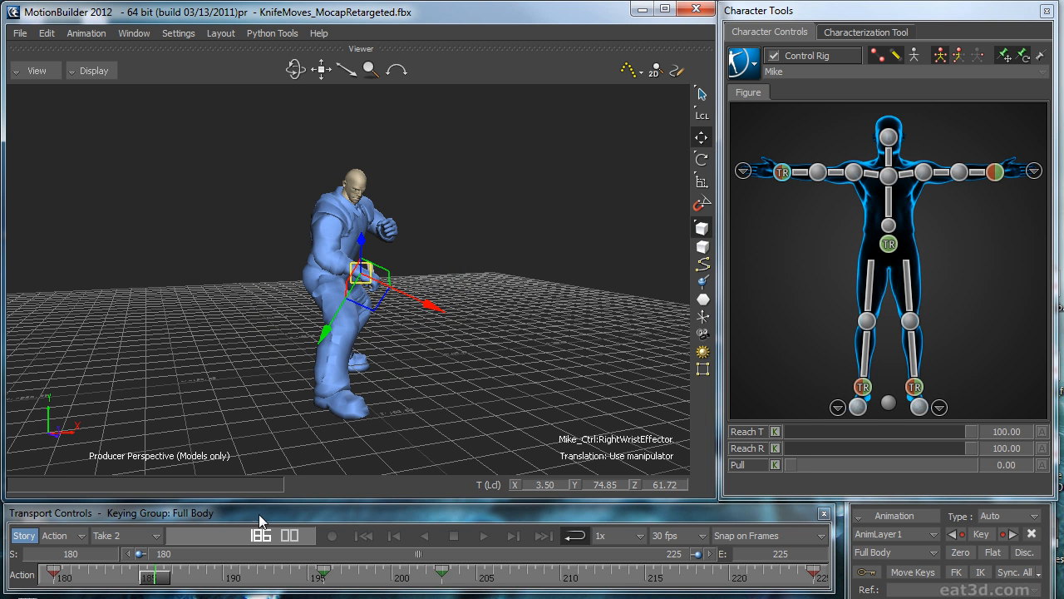
click(958, 55)
Step: Play back the take and examine the arm and knife motion from several angles up to frame 225
drag(139, 581, 651, 539)
key(space)
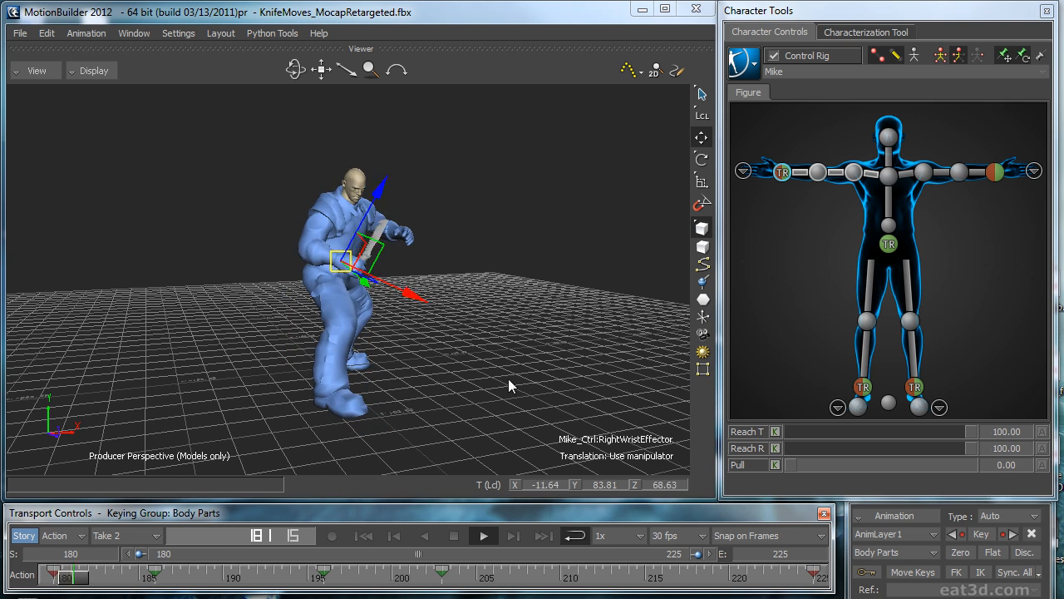
key(space)
ctrl+shift+drag(517, 301, 532, 270)
drag(718, 582, 30, 511)
key(space)
ctrl+shift+drag(544, 348, 301, 324)
key(ctrl+a)
click(472, 332)
ctrl+shift+drag(472, 333, 481, 309)
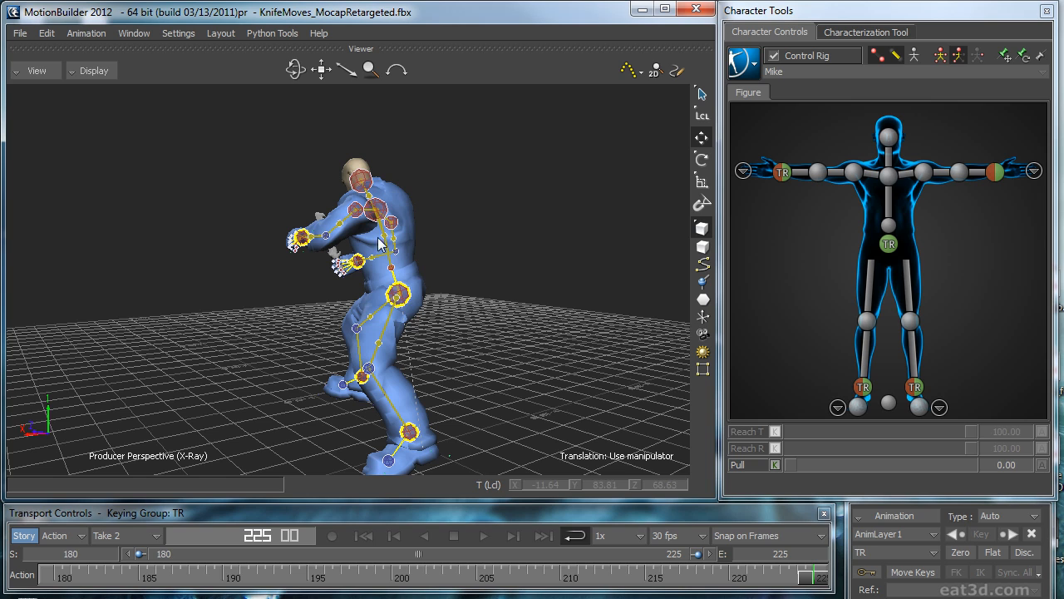
ctrl+shift+drag(416, 307, 400, 291)
ctrl+shift+drag(453, 248, 492, 256)
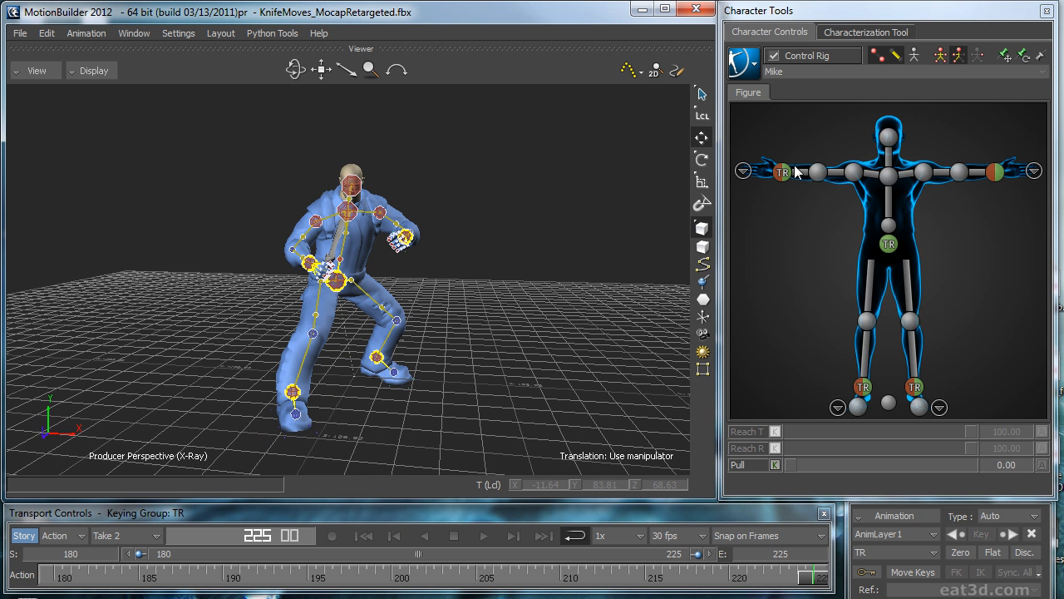
Step: Bake the layered animation to the skeleton and bake it back to the control rig
click(747, 70)
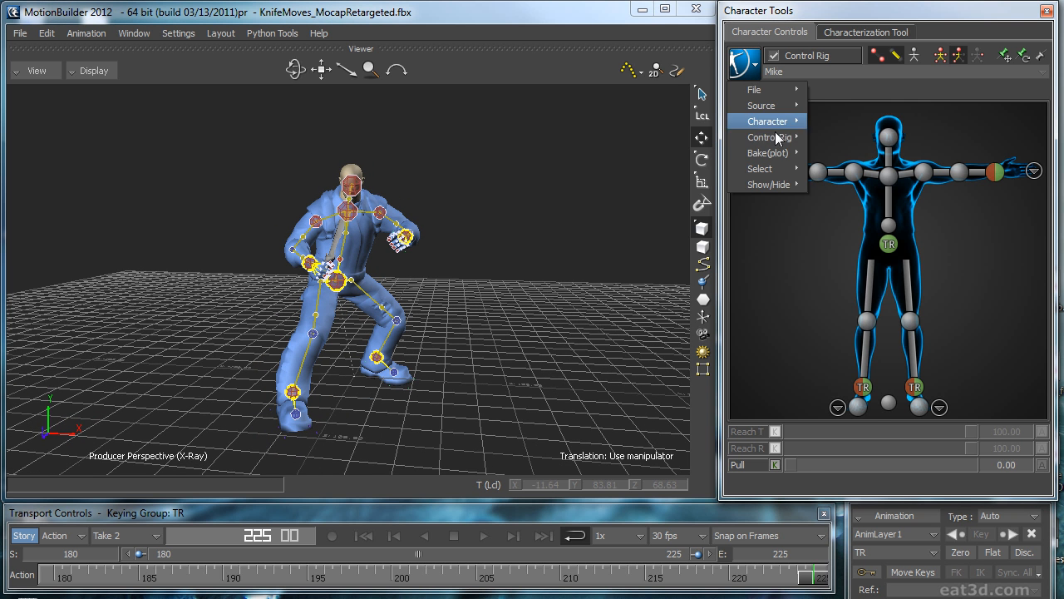
mouse_move(773, 156)
click(859, 154)
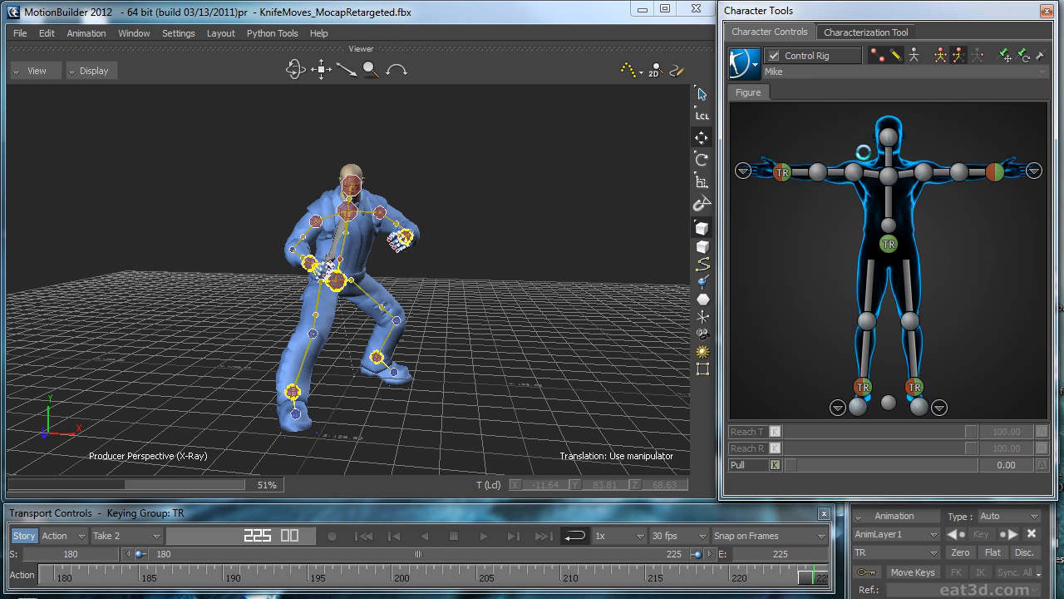
click(753, 71)
mouse_move(776, 155)
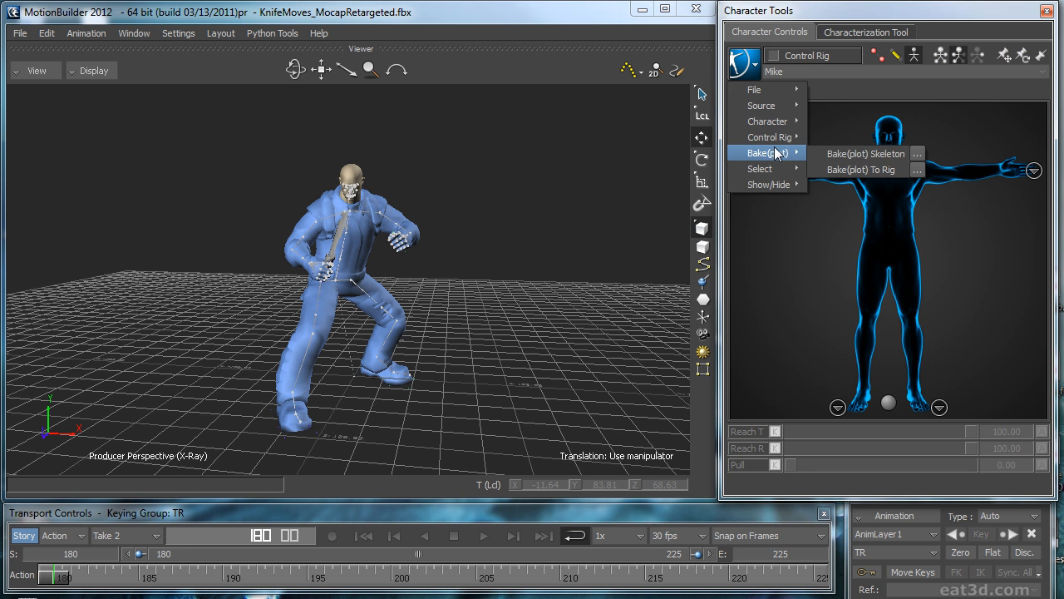
click(867, 170)
Step: Show only the models and select the chest end effector for rotation, examining the torso pose at frame 180
key(ctrl+f)
key(ctrl+a)
key(ctrl+e)
ctrl+shift+drag(554, 290, 558, 264)
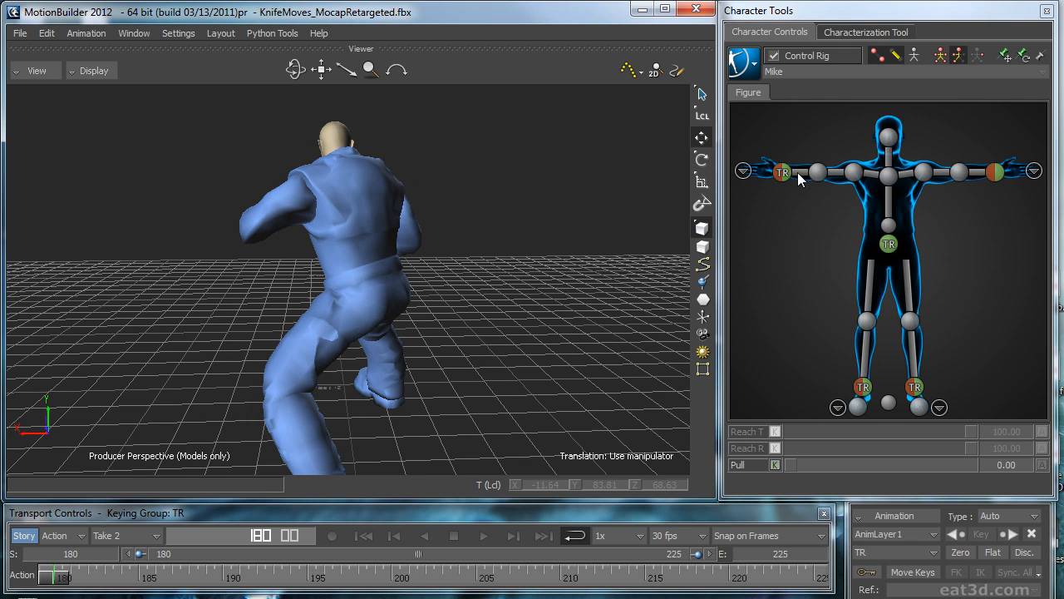
click(888, 175)
key(r)
drag(408, 125, 767, 122)
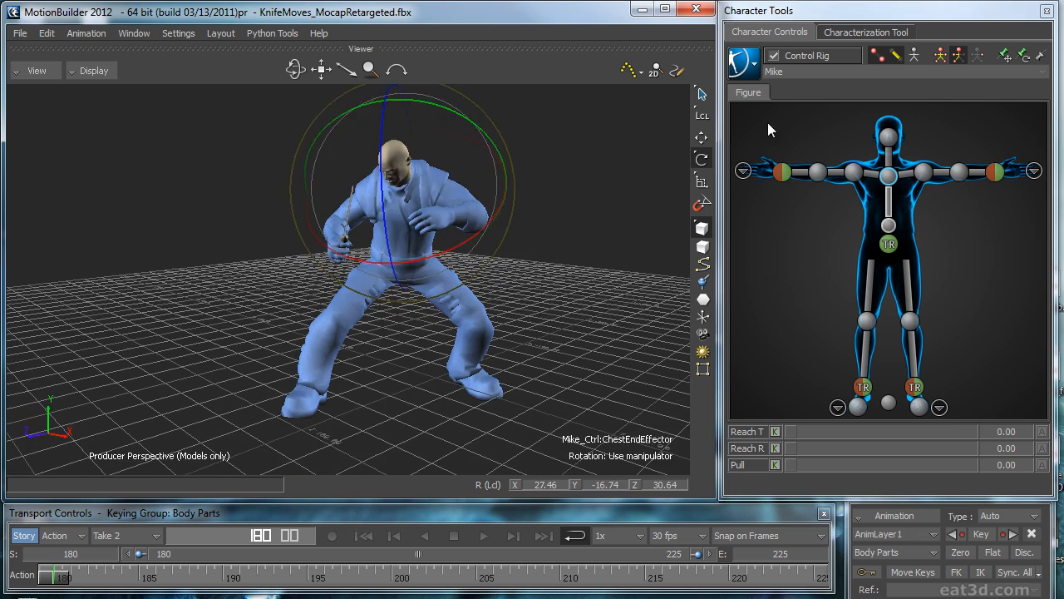
click(894, 140)
click(889, 176)
ctrl+shift+drag(666, 214, 483, 210)
Step: Select the head effector and pin its rotation at frame 180
click(891, 142)
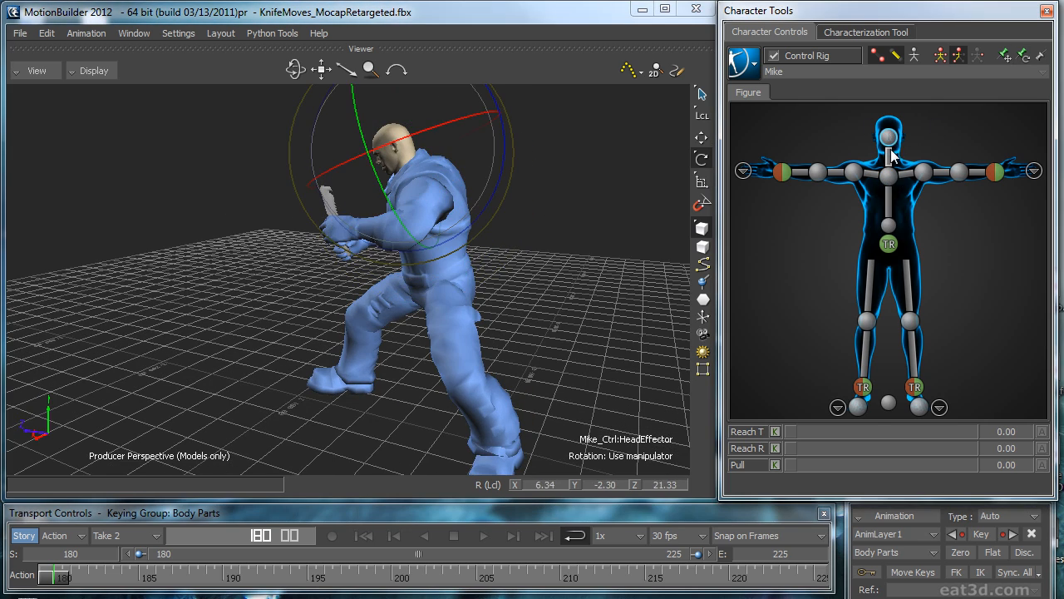
key(w)
key(e)
key(w)
key(e)
key(w)
key(e)
key(w)
key(e)
key(e)
ctrl+shift+drag(531, 196, 714, 197)
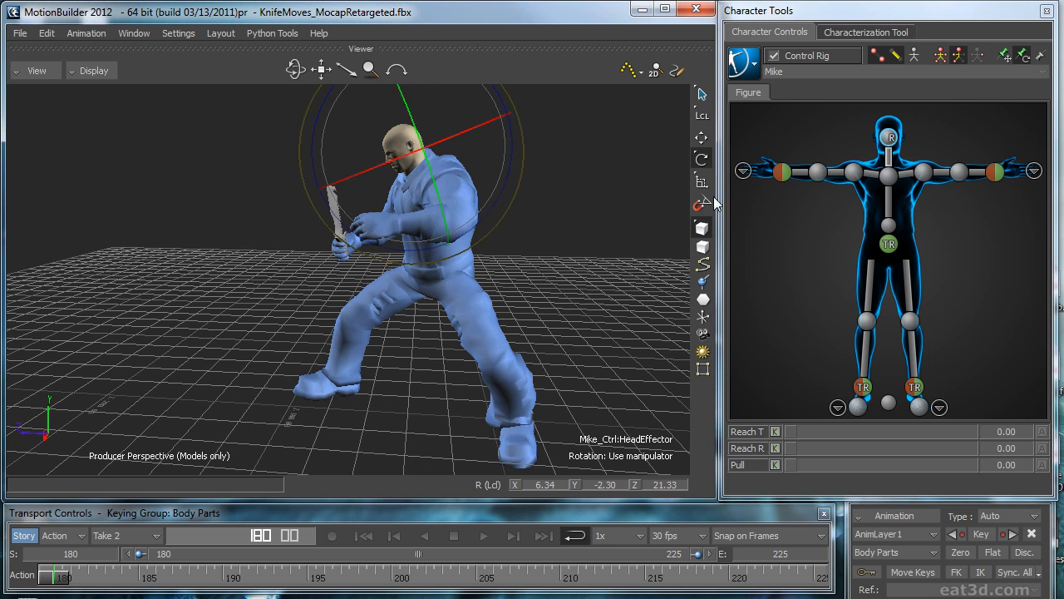
Step: Switch keying to Full Body and rotate the chest end effector in local space
click(890, 178)
drag(346, 125, 335, 146)
click(940, 55)
click(409, 149)
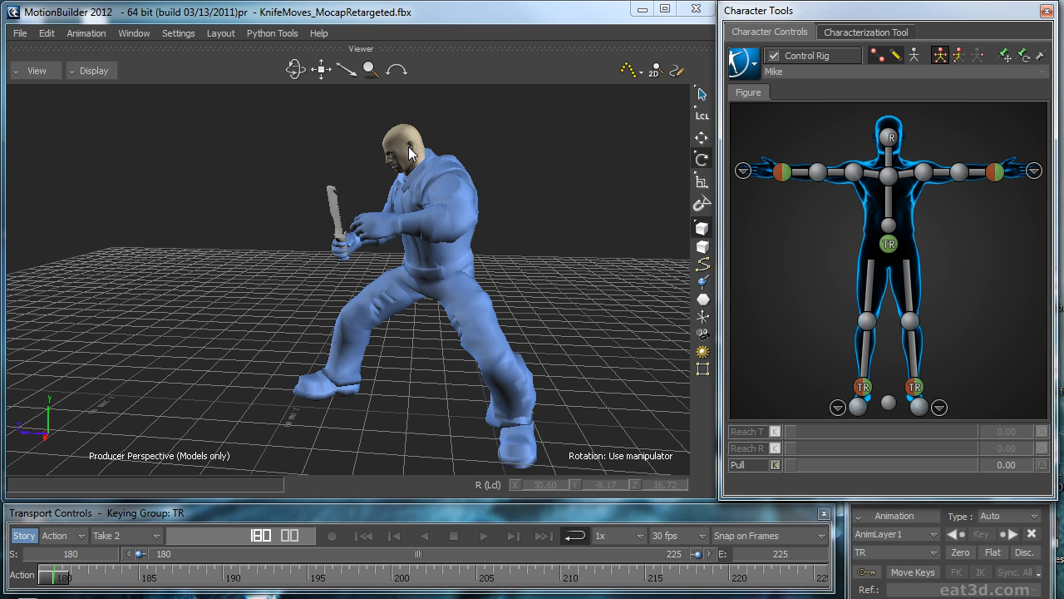
click(888, 178)
drag(354, 133, 447, 150)
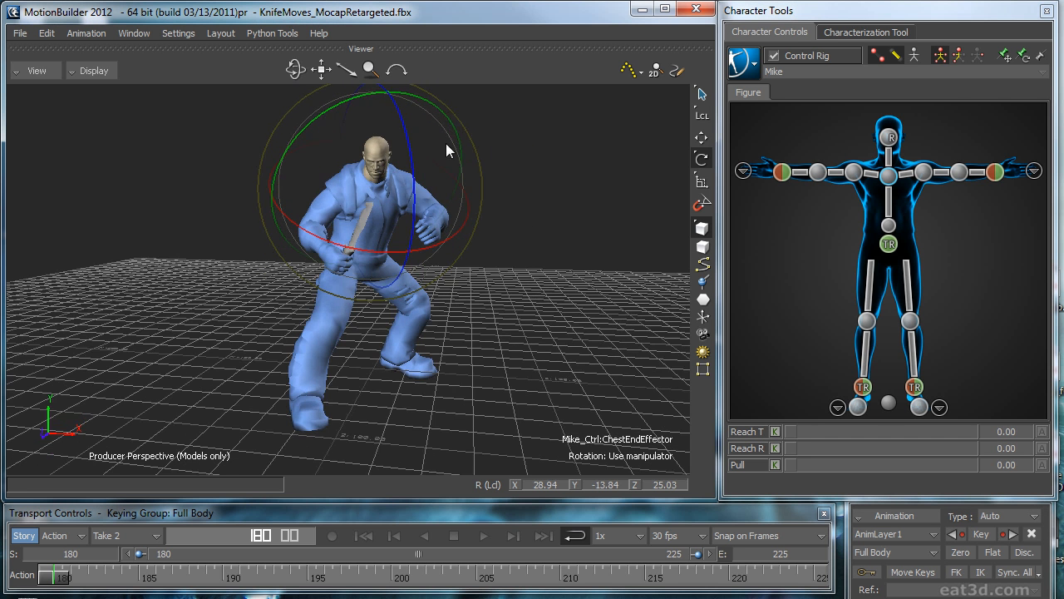
Step: Rotate the chest end effector further to turn the torso toward the front, undoing the last adjustment
drag(445, 113, 456, 144)
drag(455, 225, 409, 227)
ctrl+shift+drag(416, 226, 652, 225)
drag(313, 184, 295, 194)
ctrl+drag(434, 196, 508, 178)
click(313, 132)
key(ctrl+z)
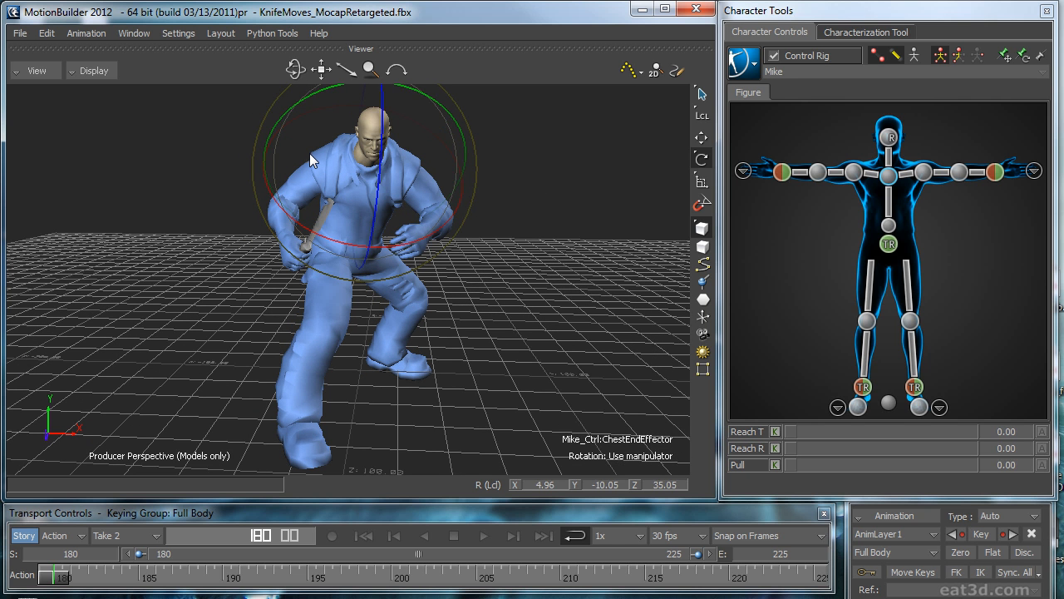
Step: Fine-tune the chest end effector's rotation and rotate the head effector slightly in local space
drag(310, 153, 325, 148)
click(890, 138)
ctrl+shift+drag(620, 154, 475, 183)
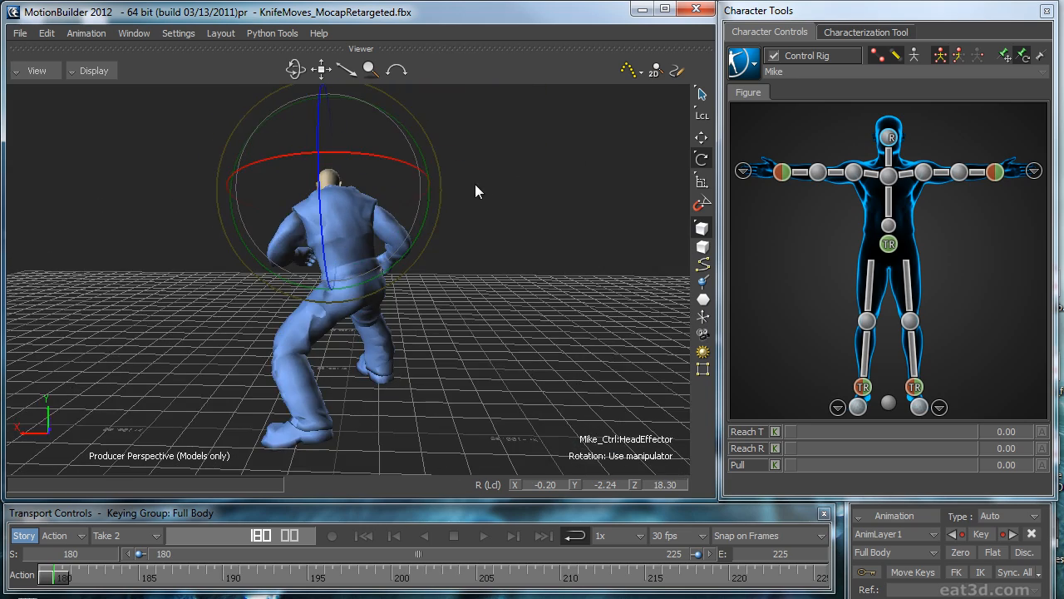
ctrl+shift+drag(394, 180, 619, 218)
drag(461, 117, 466, 117)
ctrl+shift+drag(562, 165, 535, 158)
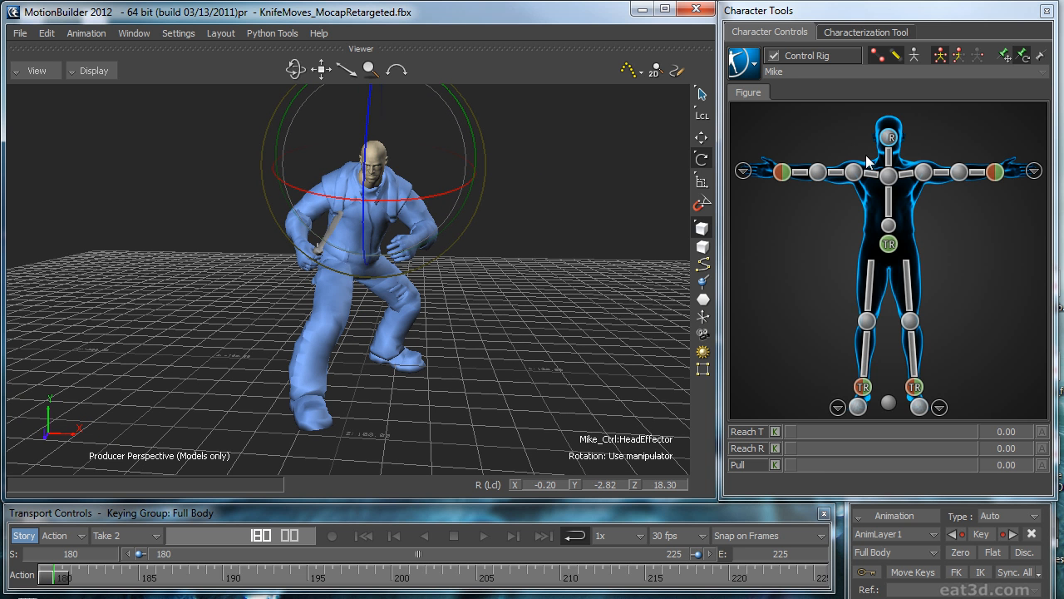
Step: Refine the chest end effector's rotation and set Reach T and Reach R to 0 on both wrist effectors
click(883, 183)
click(888, 175)
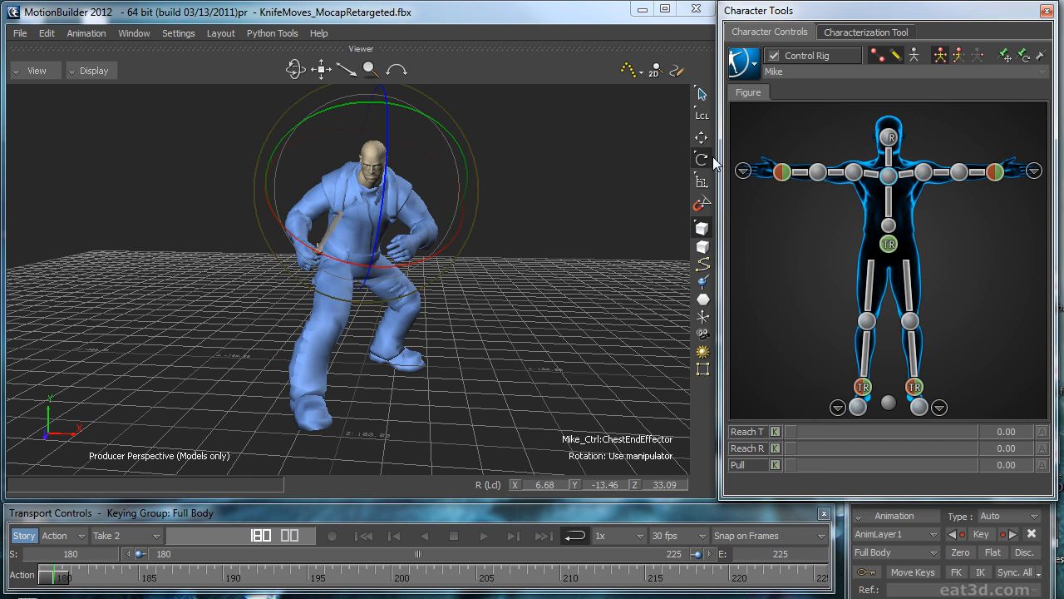
drag(450, 129, 440, 136)
click(782, 172)
shift+click(997, 177)
drag(927, 431, 783, 450)
click(890, 177)
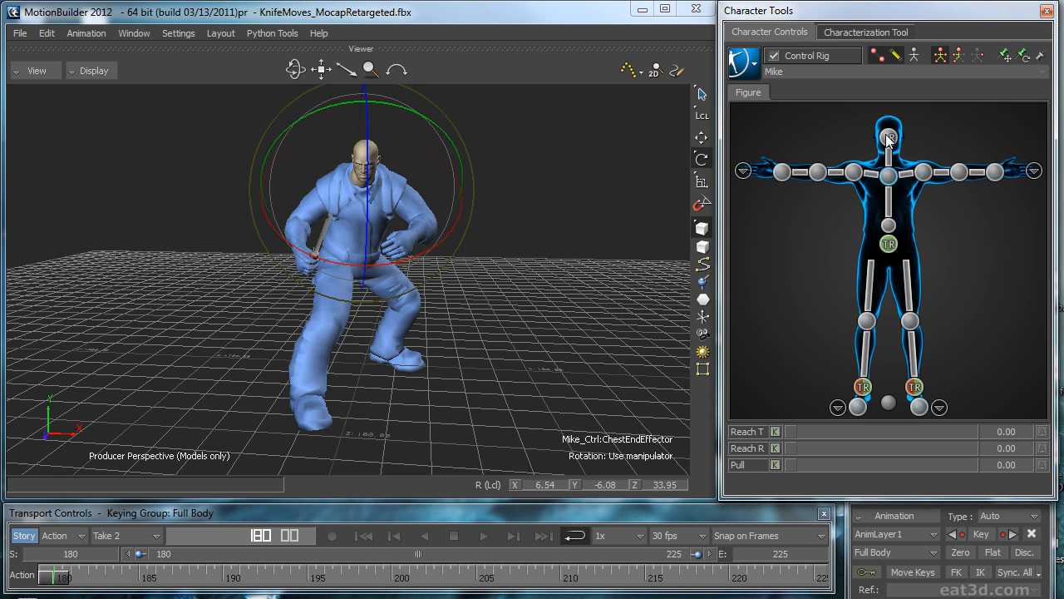
Step: Check the hips effector and rotate the chest end effector again to refine the torso pose at frame 180
click(894, 242)
ctrl+shift+drag(623, 303, 592, 283)
click(888, 182)
drag(420, 133, 407, 253)
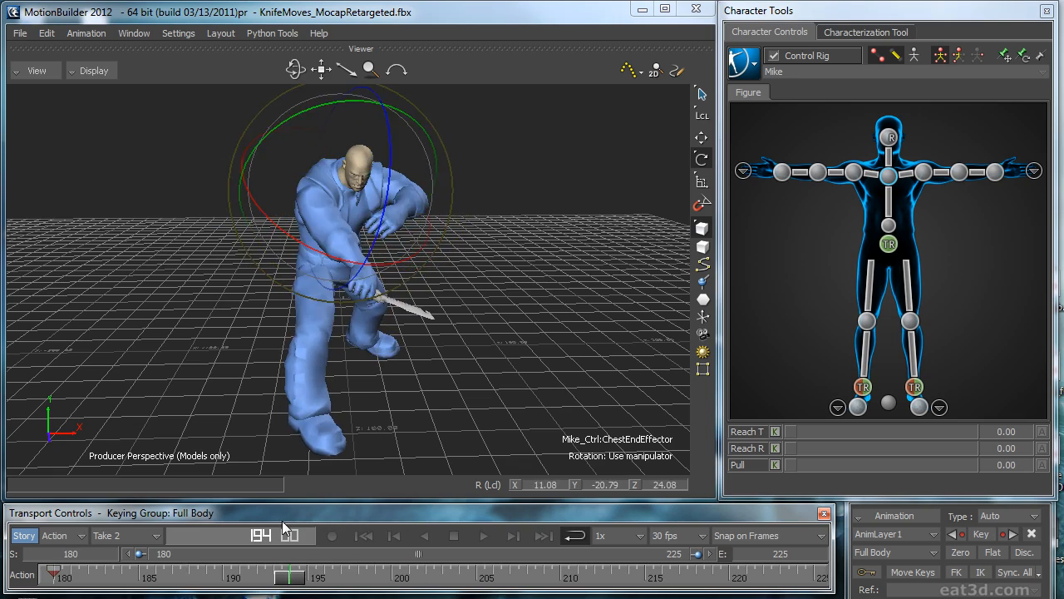
Step: At frame 195, refine the chest end effector's rotation and lower the left wrist effector
drag(304, 527, 308, 525)
ctrl+shift+drag(371, 368, 477, 279)
ctrl+shift+drag(520, 251, 372, 194)
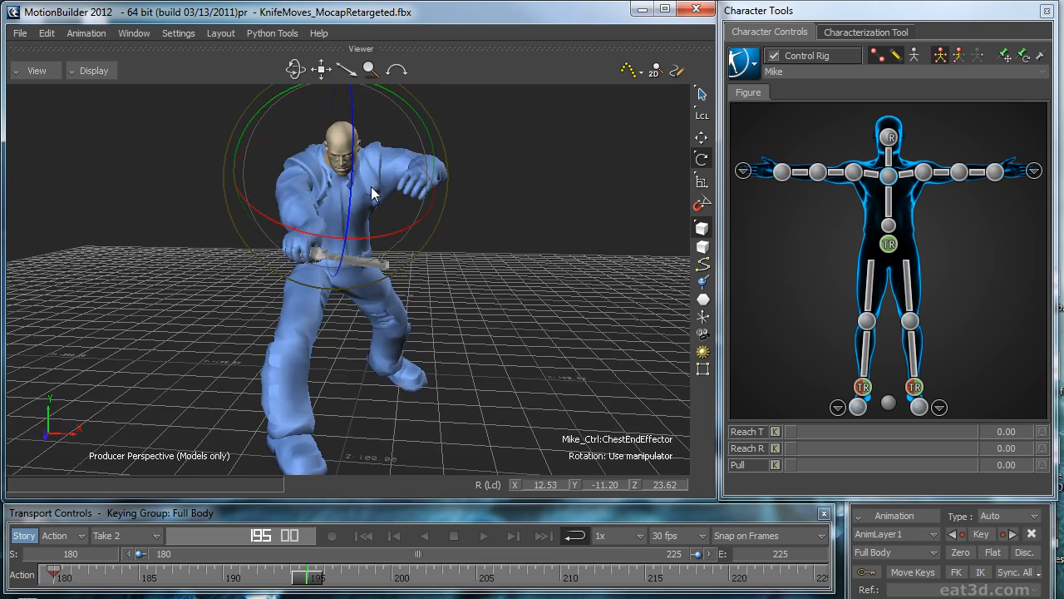
ctrl+shift+drag(580, 194, 690, 200)
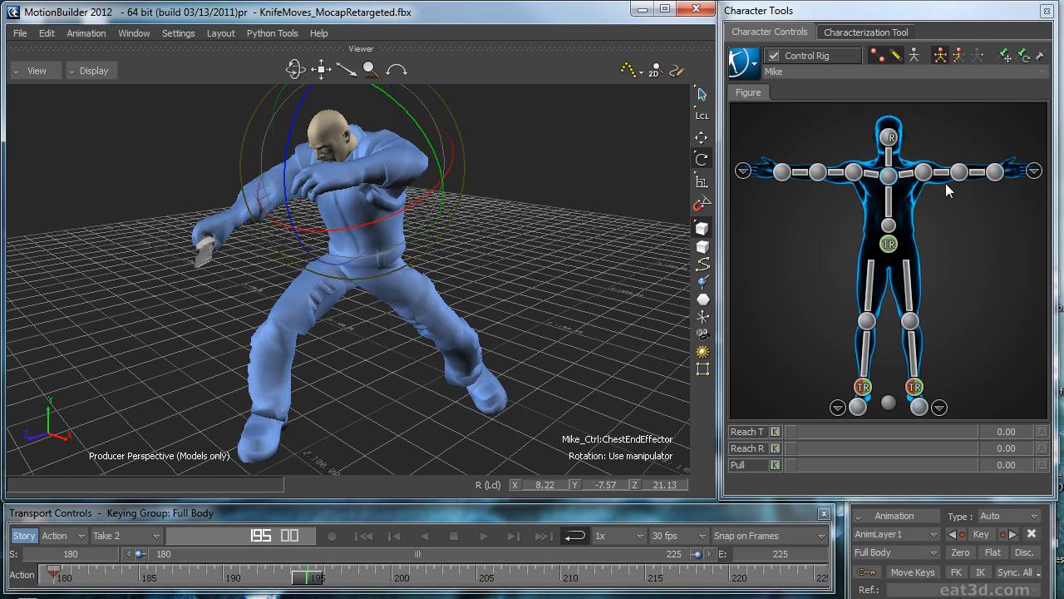
click(994, 171)
key(t)
ctrl+shift+drag(618, 227, 264, 179)
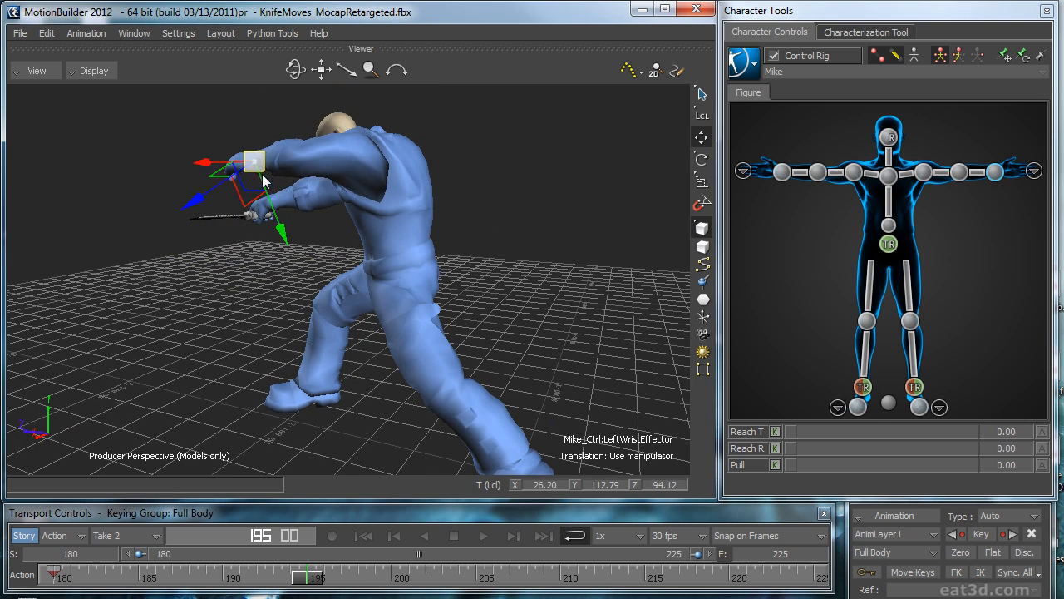
Step: Rotate the left shoulder effector at frame 195 to swing the left arm out and down at the character's side
click(927, 174)
key(r)
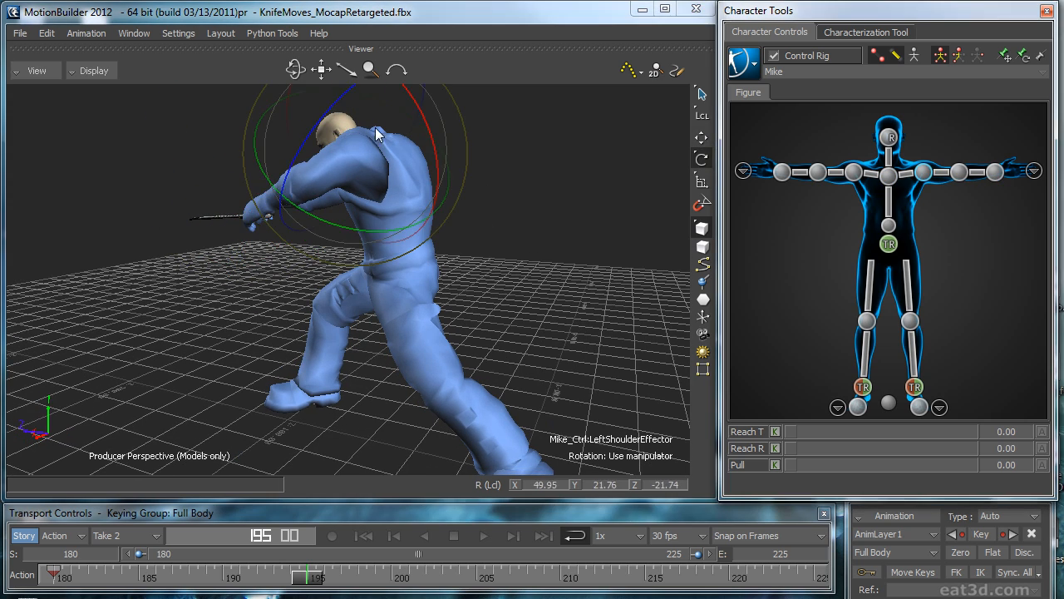
ctrl+shift+drag(404, 199, 490, 198)
key(ctrl+a)
key(ctrl+a)
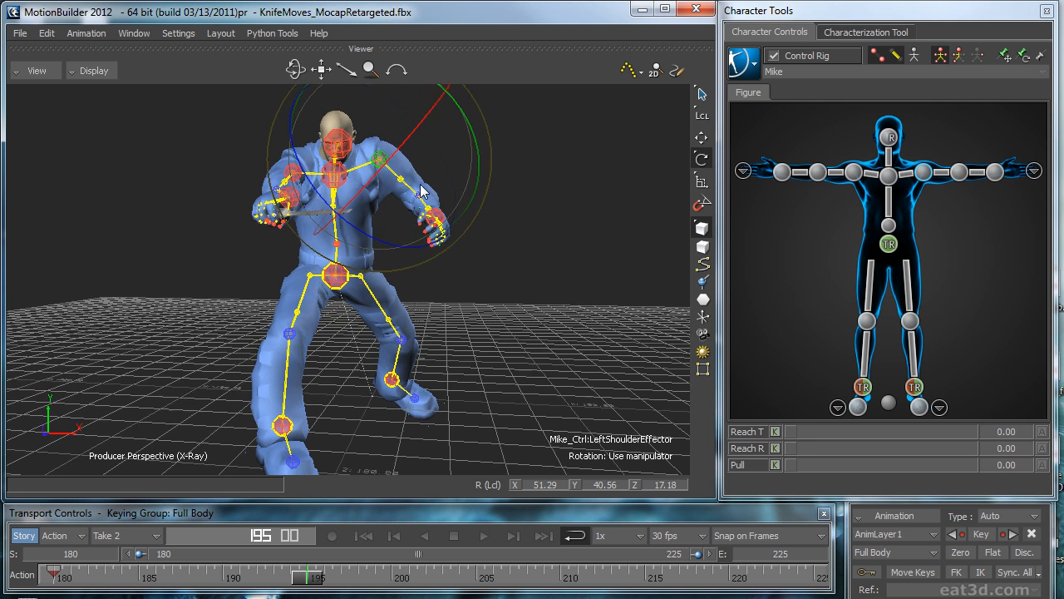
key(t)
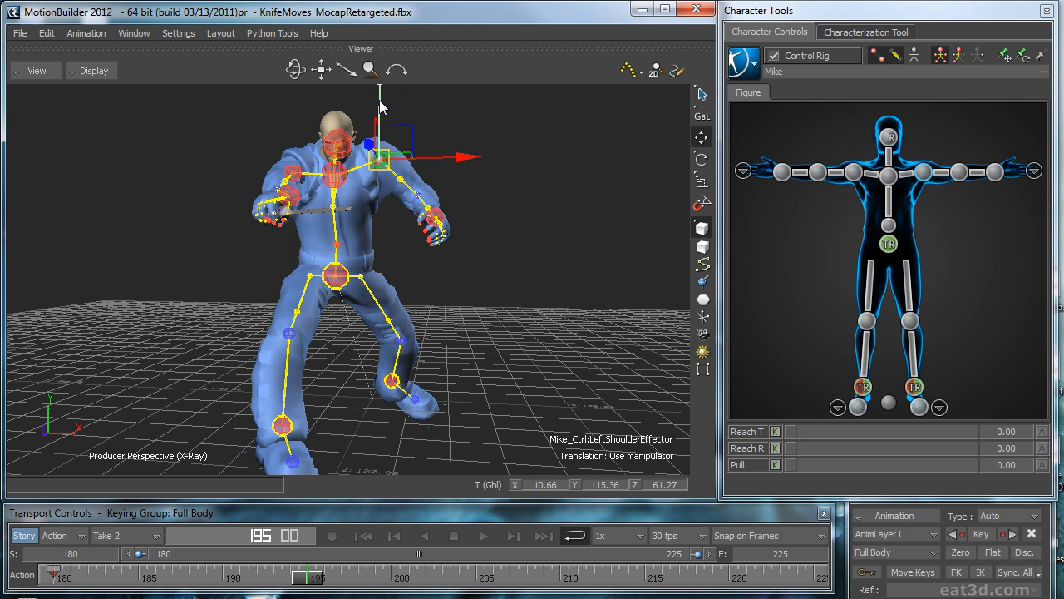
Step: At frame 180, rotate the left shoulder effector in global space to repose the left arm
drag(308, 576, 2, 527)
key(ctrl+v)
ctrl+shift+drag(612, 349, 673, 360)
ctrl+shift+drag(574, 341, 603, 291)
key(ctrl+a)
key(ctrl+a)
key(ctrl+a)
key(r)
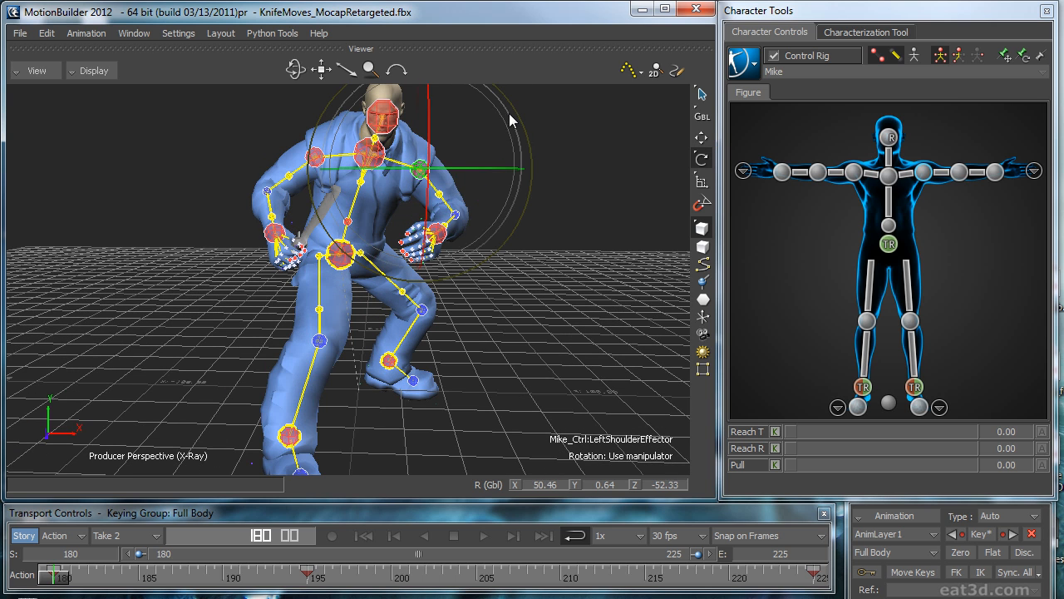
drag(496, 109, 454, 164)
ctrl+shift+drag(594, 195, 570, 204)
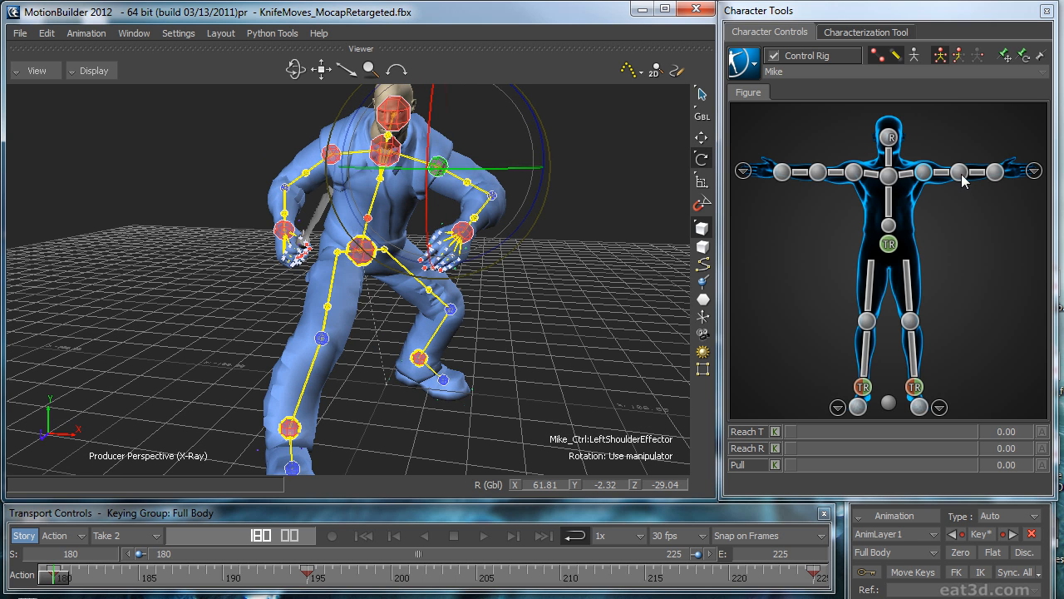
Step: Fine-tune the left shoulder effector's rotation at frame 180 to bring the left hand closer to the body
drag(545, 137, 554, 145)
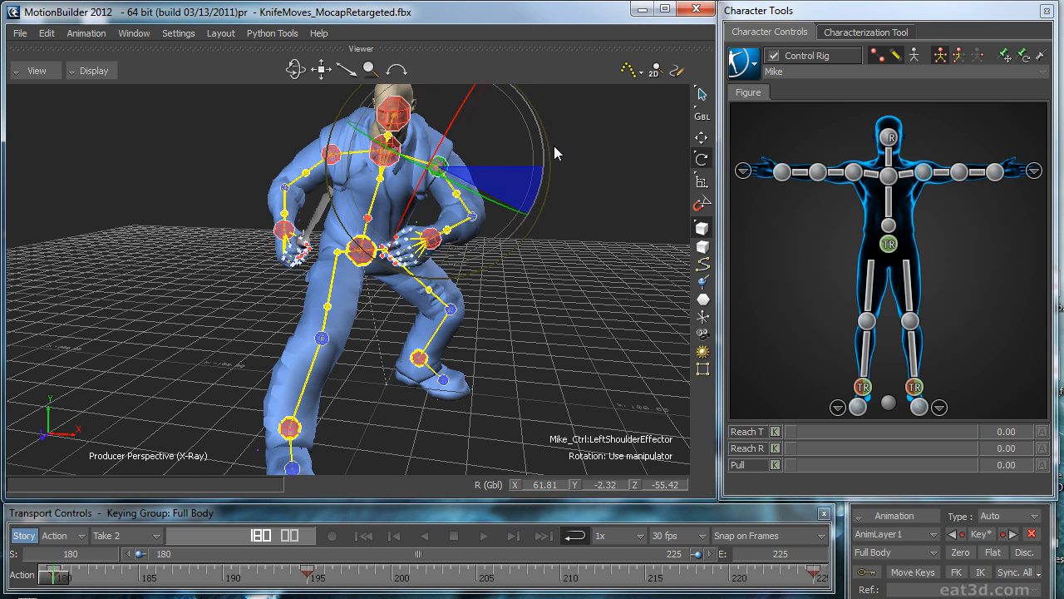
mouse_move(426, 210)
mouse_down()
mouse_move(396, 218)
mouse_move(413, 204)
mouse_up()
ctrl+shift+drag(532, 198, 559, 254)
key(ctrl+a)
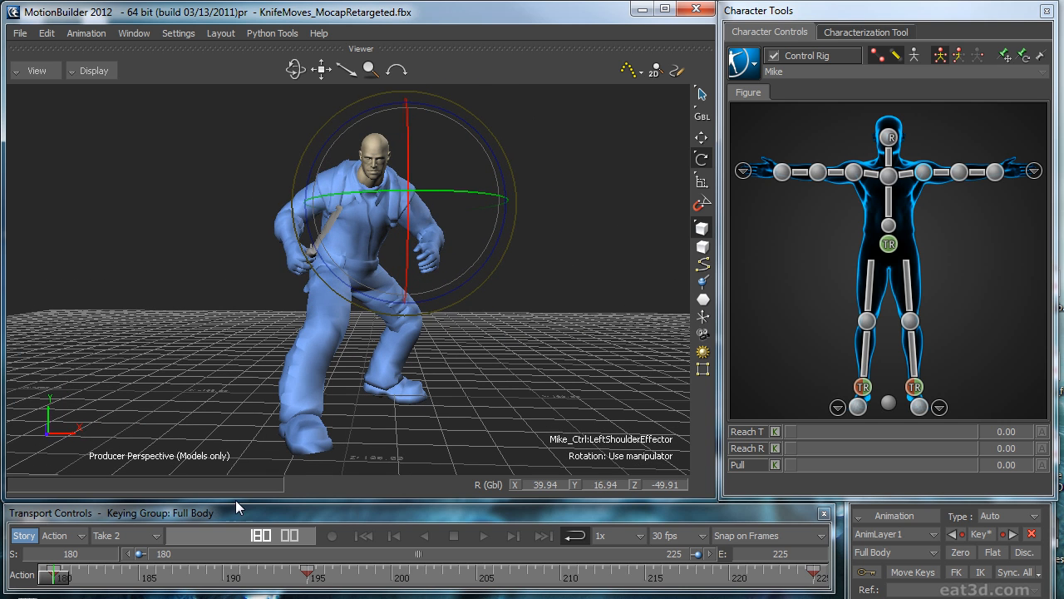
Step: Review the loop from frame 180 to 225 and rotate the left shoulder effector at frame 190 to separate the crossing arms
click(821, 572)
drag(816, 586, 52, 580)
key(ctrl+space)
ctrl+shift+drag(655, 250, 686, 278)
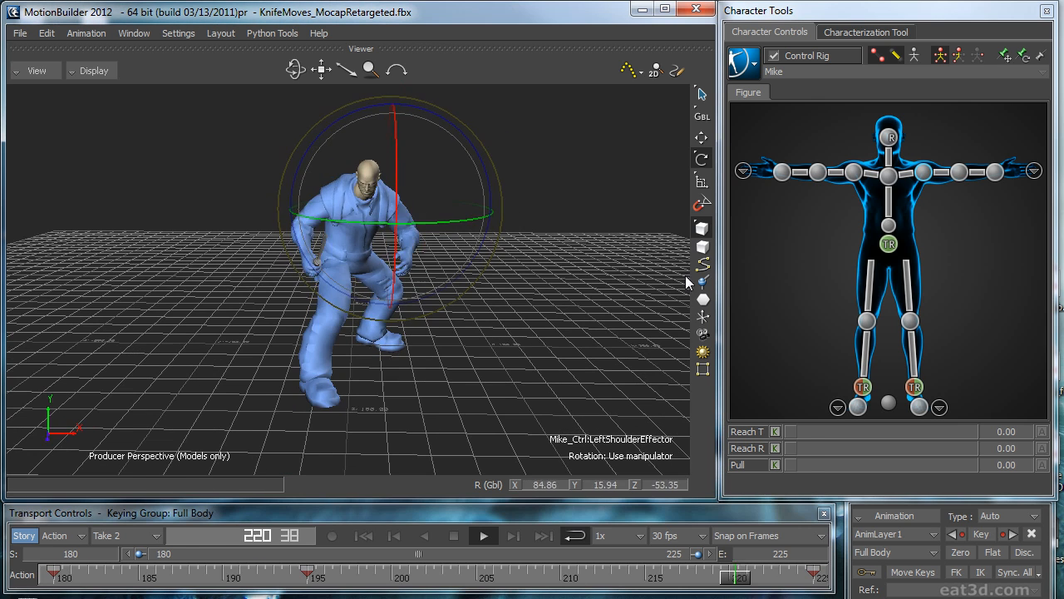
key(ctrl+space)
drag(310, 587, 222, 546)
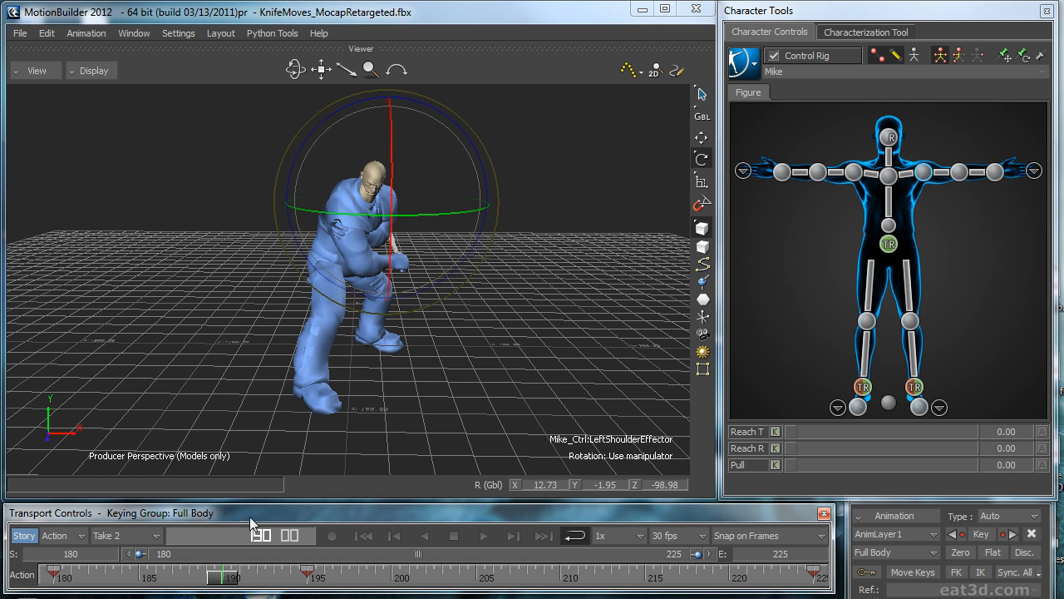
ctrl+drag(449, 291, 527, 235)
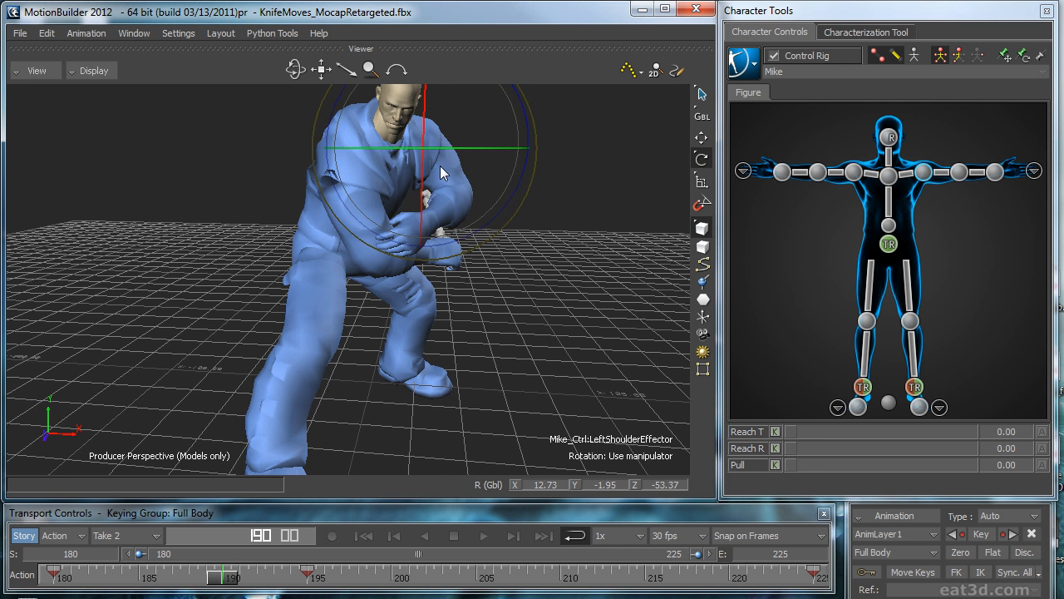
drag(440, 172, 449, 191)
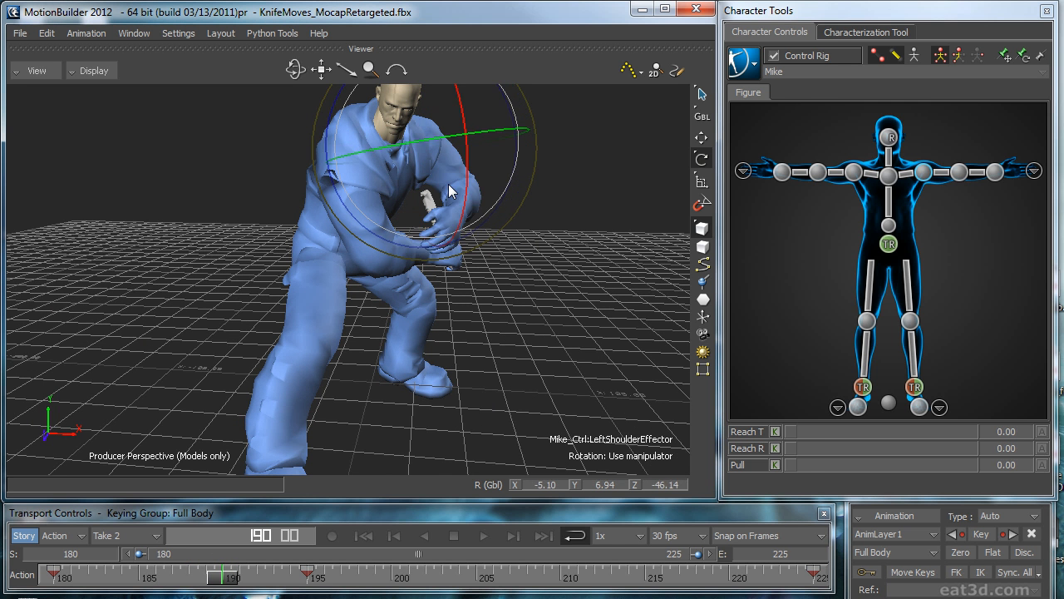
drag(527, 137, 529, 125)
Step: Shift the left shoulder effector slightly at frame 190 and refine its rotation using the X-ray display
key(ctrl+a)
key(ctrl+a)
ctrl+shift+drag(612, 130, 587, 279)
key(t)
drag(385, 261, 401, 263)
key(r)
drag(517, 308, 521, 267)
scroll(518, 255, up, 2)
scroll(507, 285, up, 2)
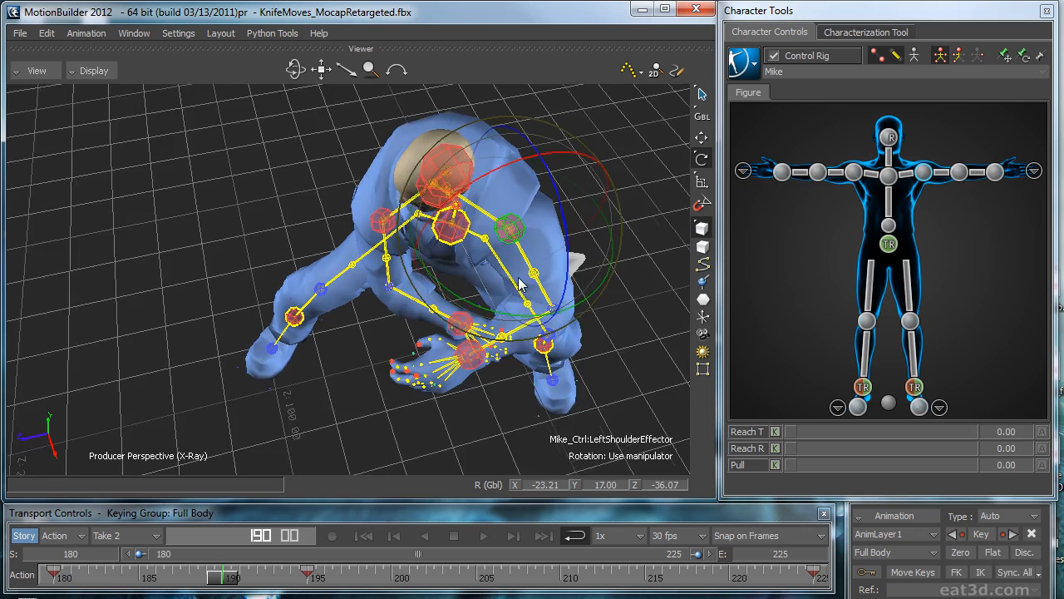
Step: Reselect the left shoulder effector at frame 190 and rotate it slightly to lift the left arm clear of the knife hand
scroll(521, 285, down, 4)
click(525, 291)
ctrl+shift+drag(522, 334, 578, 298)
click(578, 297)
click(929, 177)
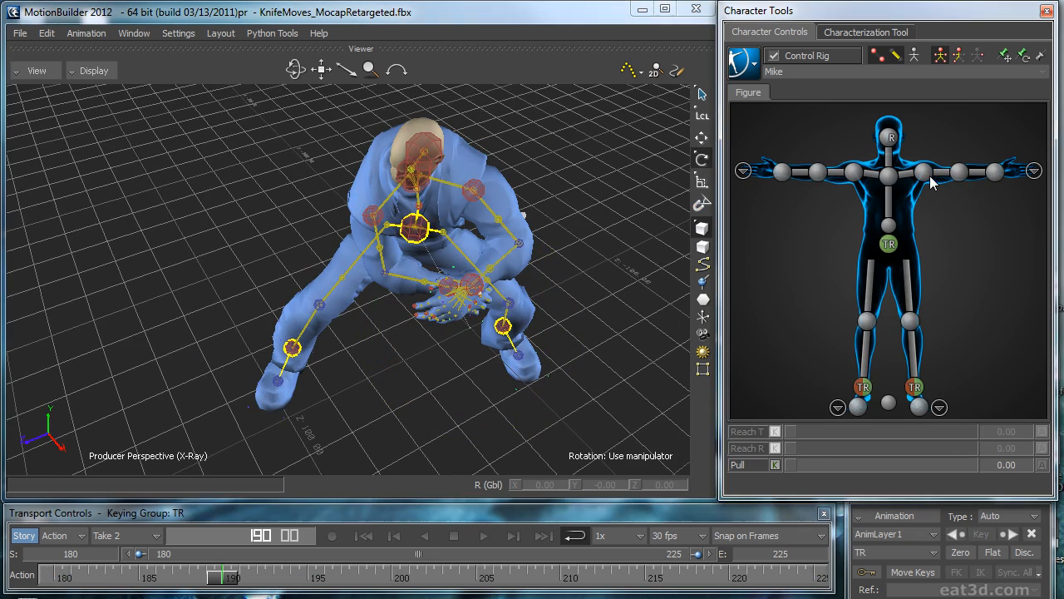
drag(500, 215, 506, 201)
key(ctrl+a)
ctrl+shift+drag(549, 316, 579, 248)
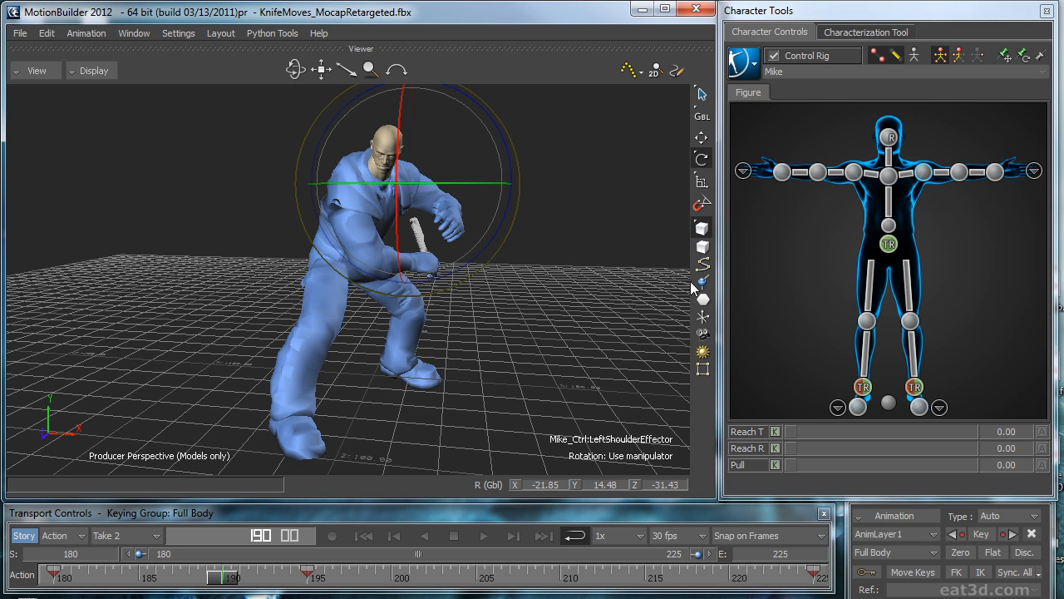
Step: Select the right shoulder effector at frame 190 and adjust its global position with the skeleton shown in X-ray
click(852, 176)
ctrl+shift+drag(530, 199, 370, 233)
key(ctrl+a)
ctrl+shift+drag(609, 230, 515, 225)
key(t)
drag(368, 219, 358, 205)
ctrl+shift+drag(578, 246, 369, 212)
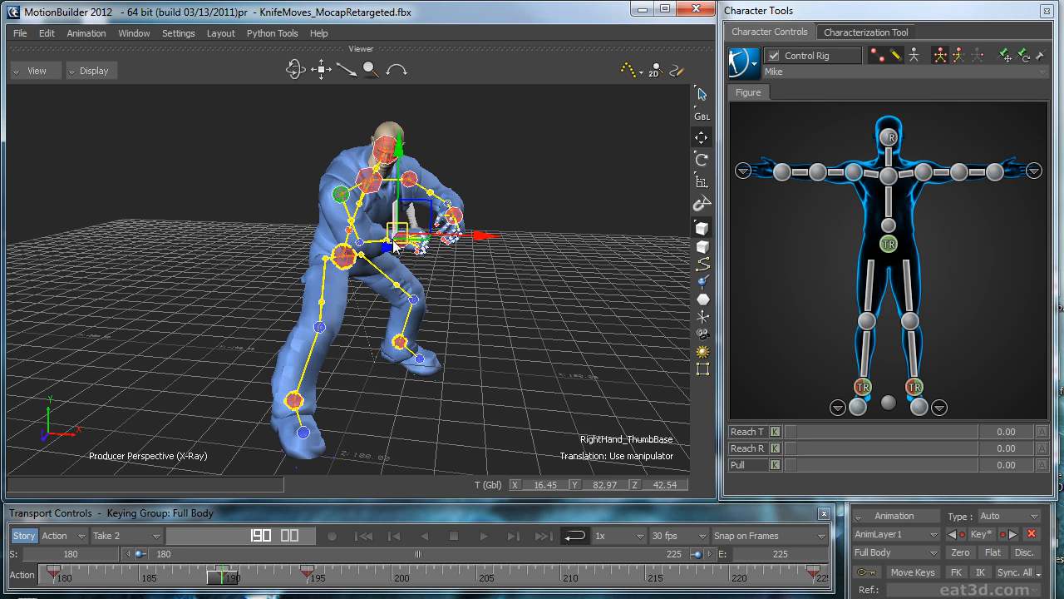
Step: Rotate the right shoulder effector at frame 190 to refine the knife arm's pose
key(r)
click(856, 177)
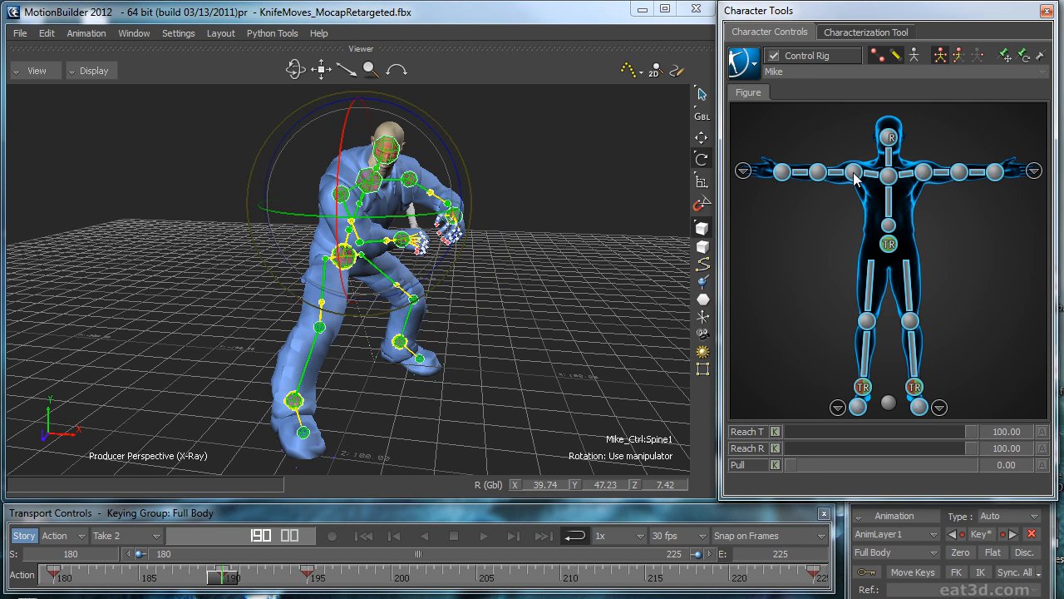
click(845, 178)
drag(358, 196, 343, 182)
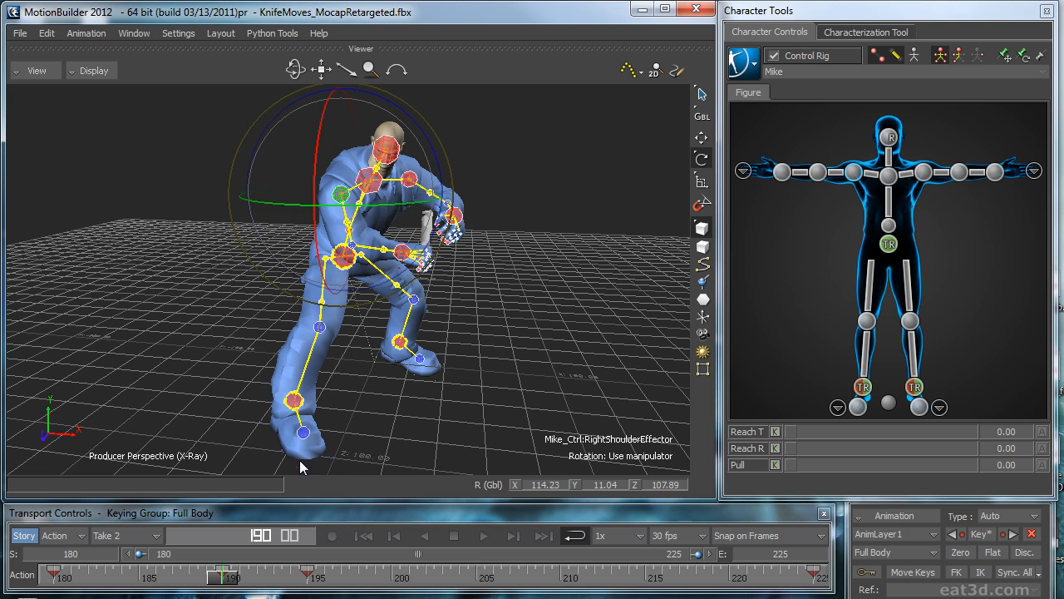
Step: Review the motion, lower the right shoulder effector slightly at frame 185 and switch the keying mode to Body Parts
drag(239, 580, 421, 581)
drag(421, 582, 457, 581)
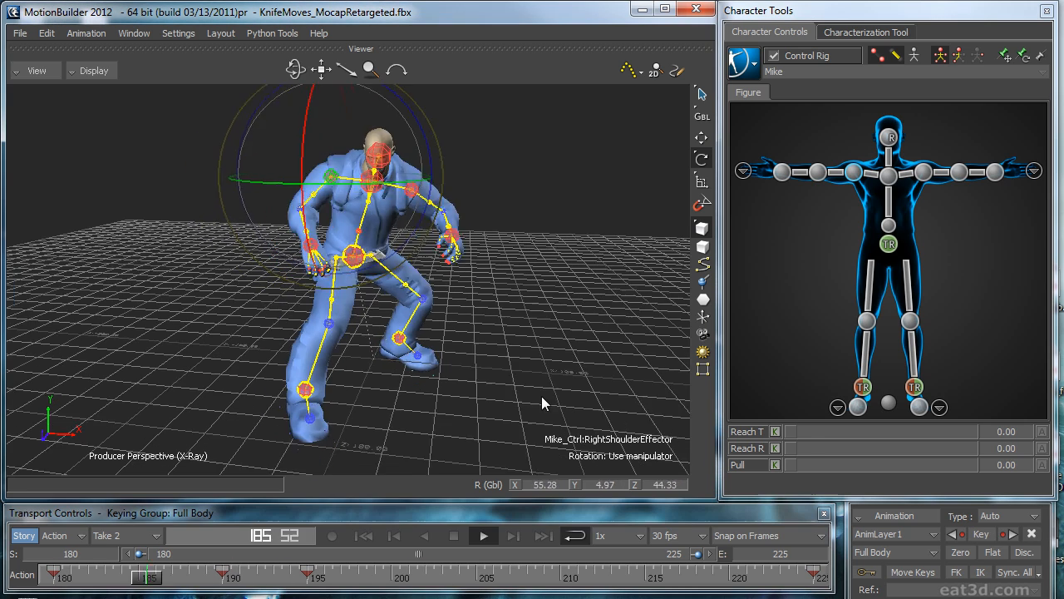
scroll(542, 393, down, 2)
ctrl+shift+drag(545, 388, 501, 359)
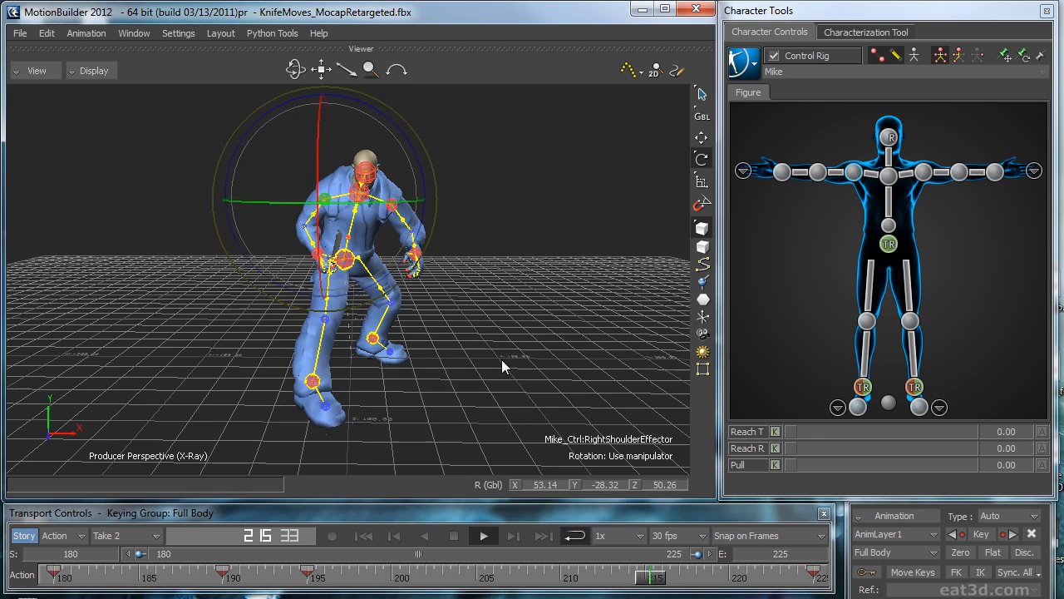
mouse_move(157, 579)
mouse_down()
mouse_move(236, 572)
mouse_move(83, 558)
mouse_move(227, 557)
mouse_move(140, 568)
mouse_up()
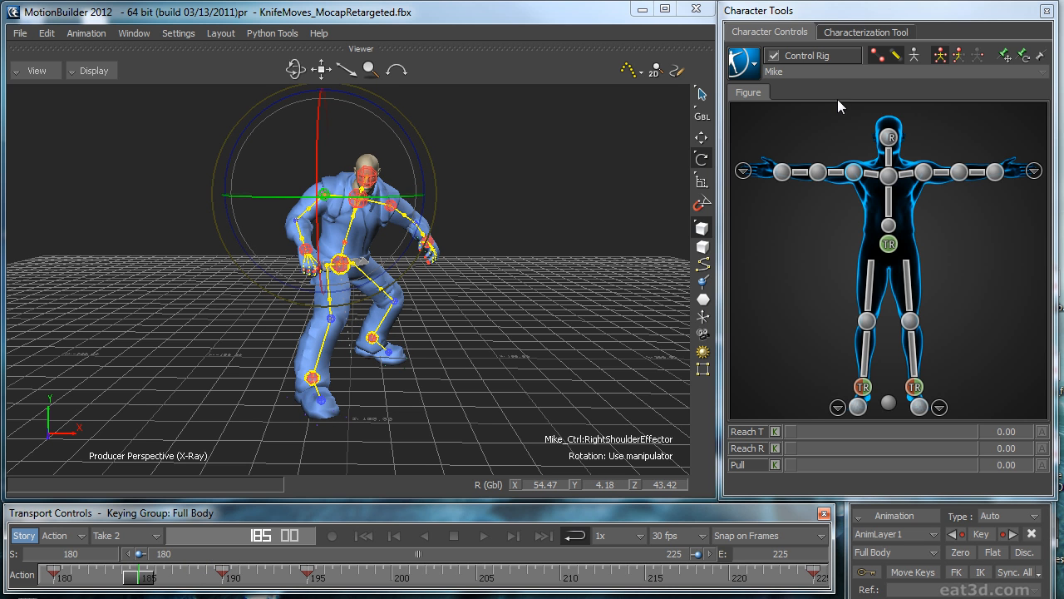
key(t)
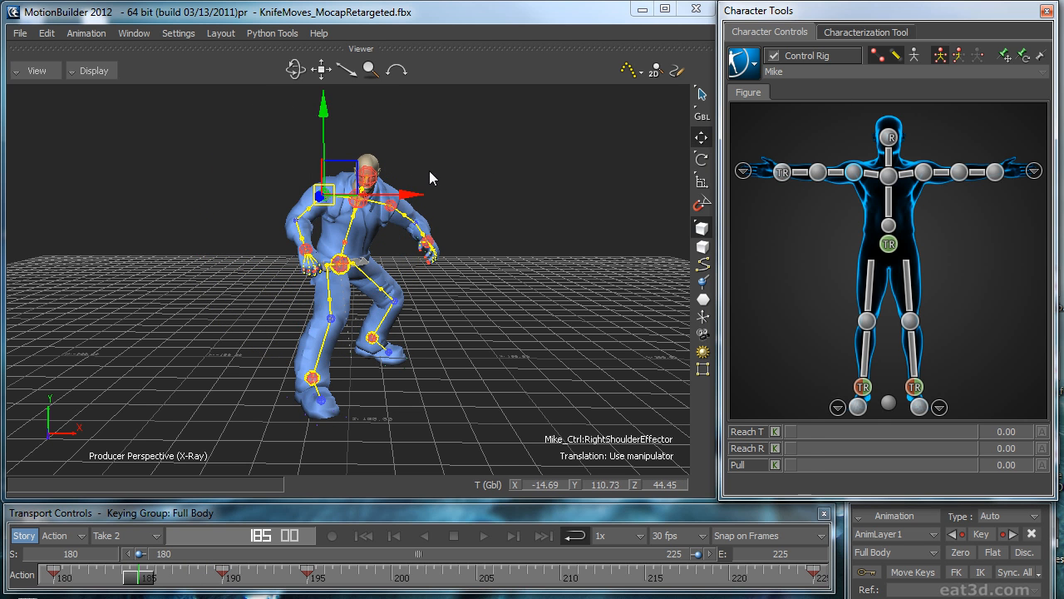
drag(323, 119, 328, 123)
click(958, 56)
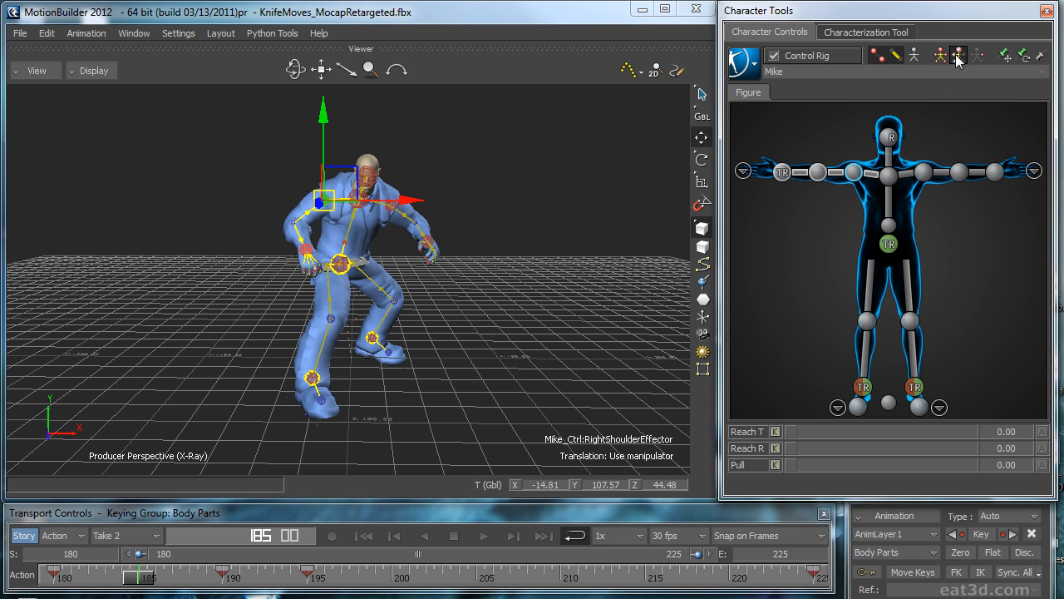
Step: Play back the loop with only the models displayed, deselect the effector and return to frame 180
drag(147, 580, 311, 536)
key(ctrl+space)
key(ctrl+a)
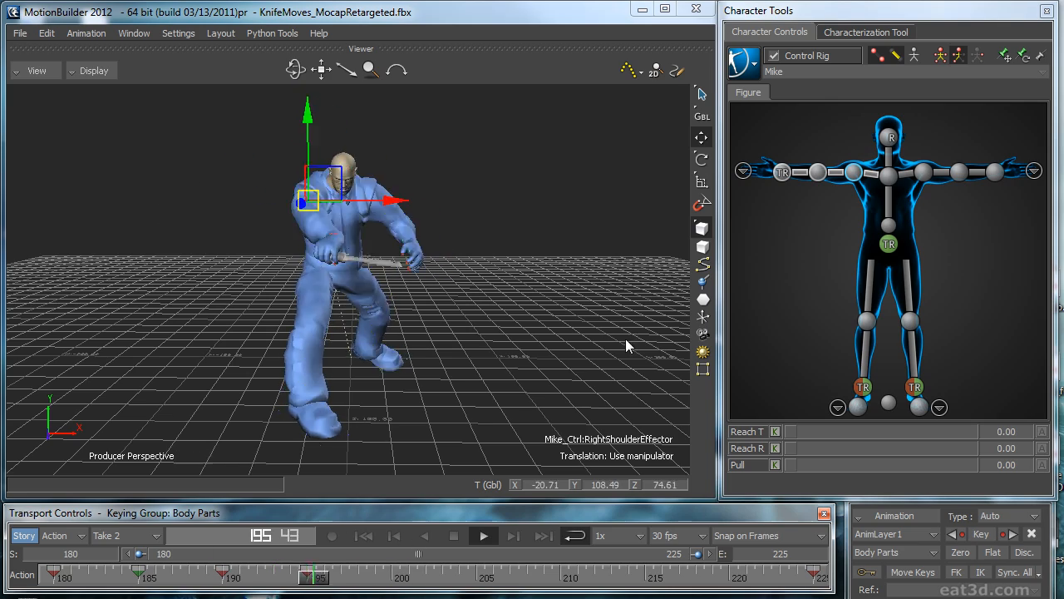
click(558, 332)
key(ctrl+a)
ctrl+shift+drag(557, 332, 503, 369)
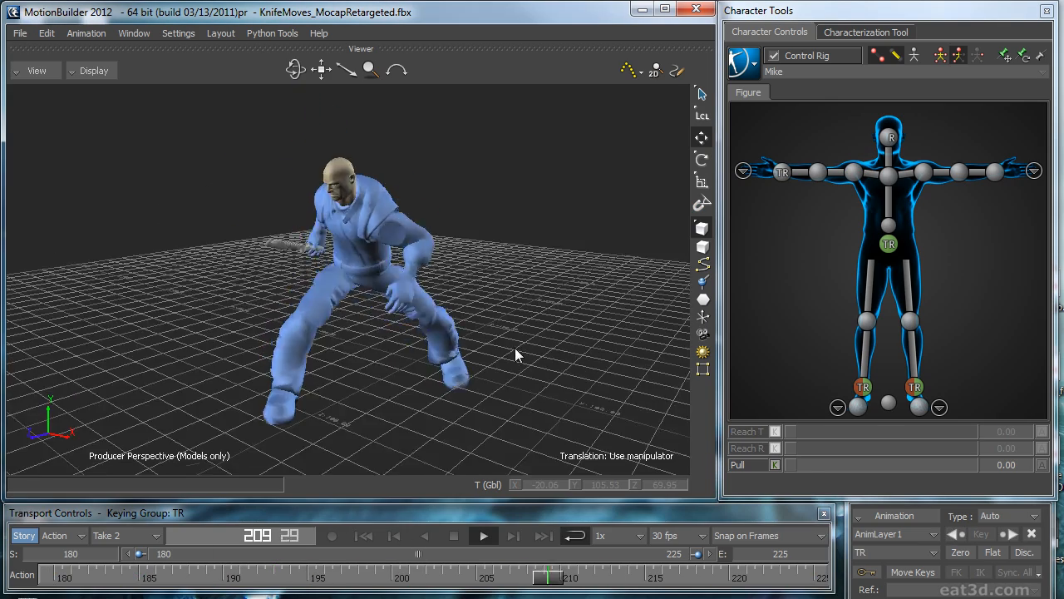
key(ctrl+space)
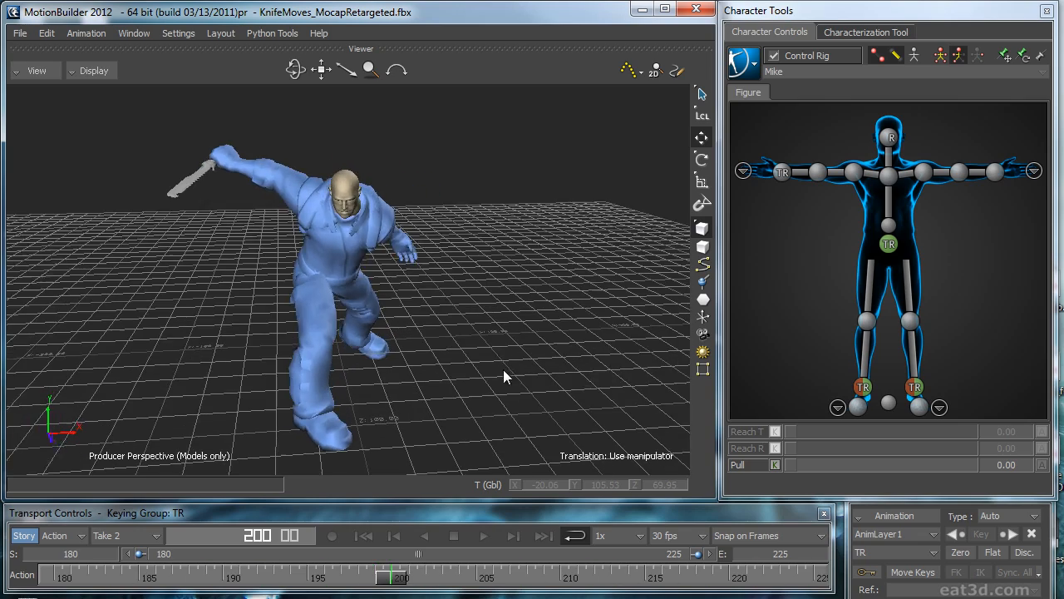
mouse_move(404, 575)
mouse_down()
mouse_move(257, 567)
mouse_move(337, 559)
mouse_move(230, 559)
mouse_move(711, 549)
mouse_move(3, 544)
mouse_up()
ctrl+shift+drag(442, 357, 495, 367)
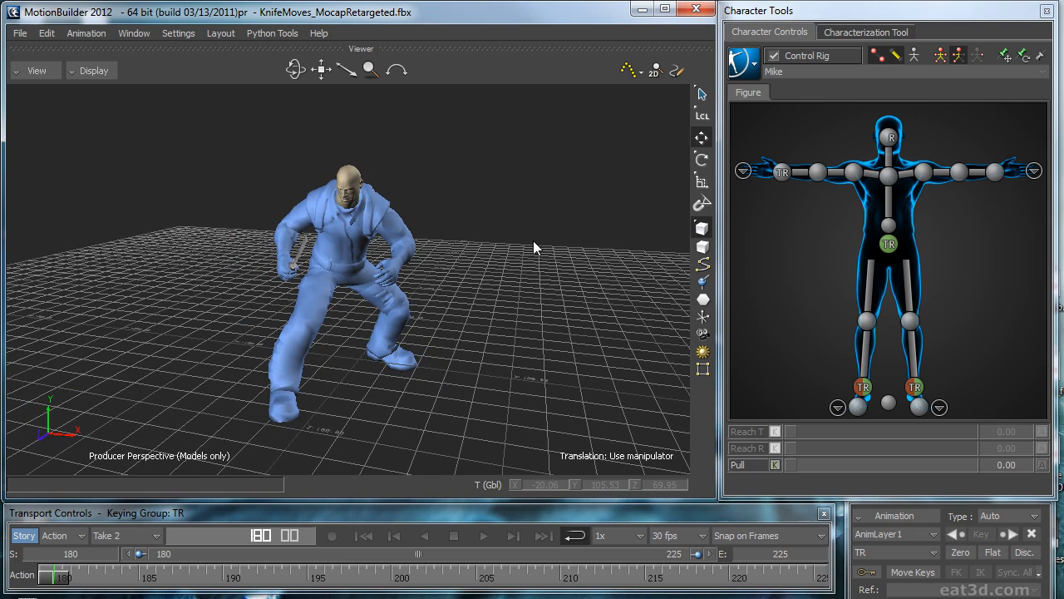
Step: Replay the loop and inspect the pose around frame 208 from several angles with the control rig in X-ray
key(space)
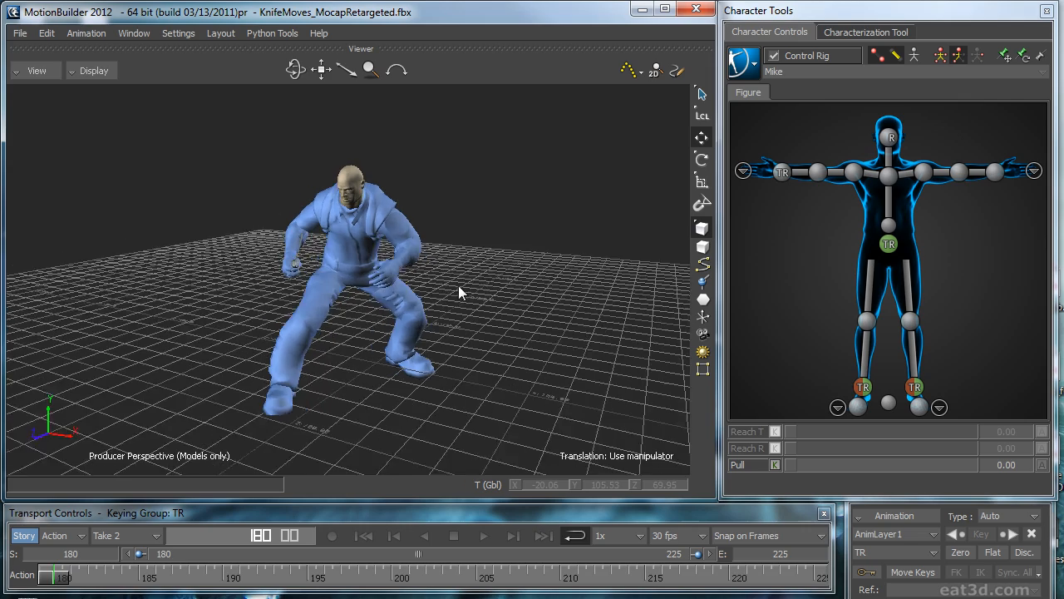
ctrl+shift+drag(578, 312, 549, 326)
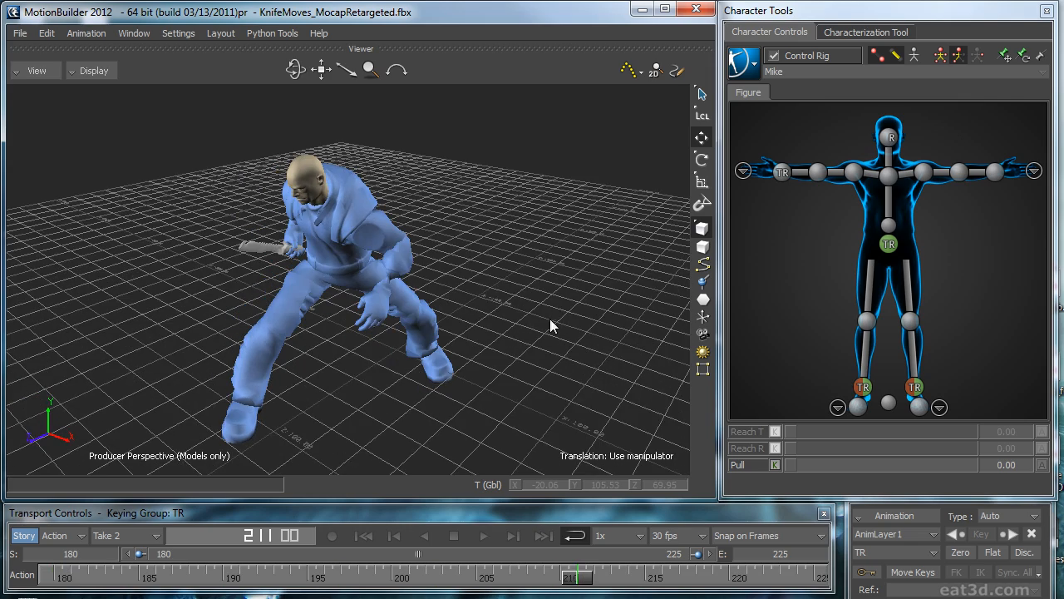
mouse_move(401, 242)
ctrl+shift+mouse_down()
mouse_move(468, 247)
mouse_move(536, 281)
mouse_move(414, 259)
ctrl+shift+mouse_up()
key(space)
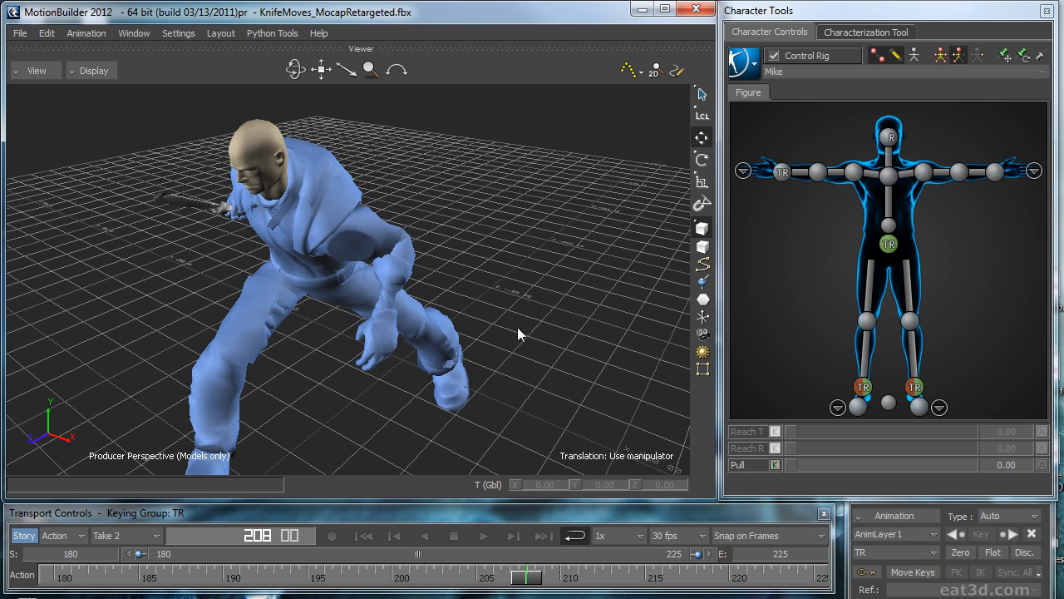
key(ctrl+a)
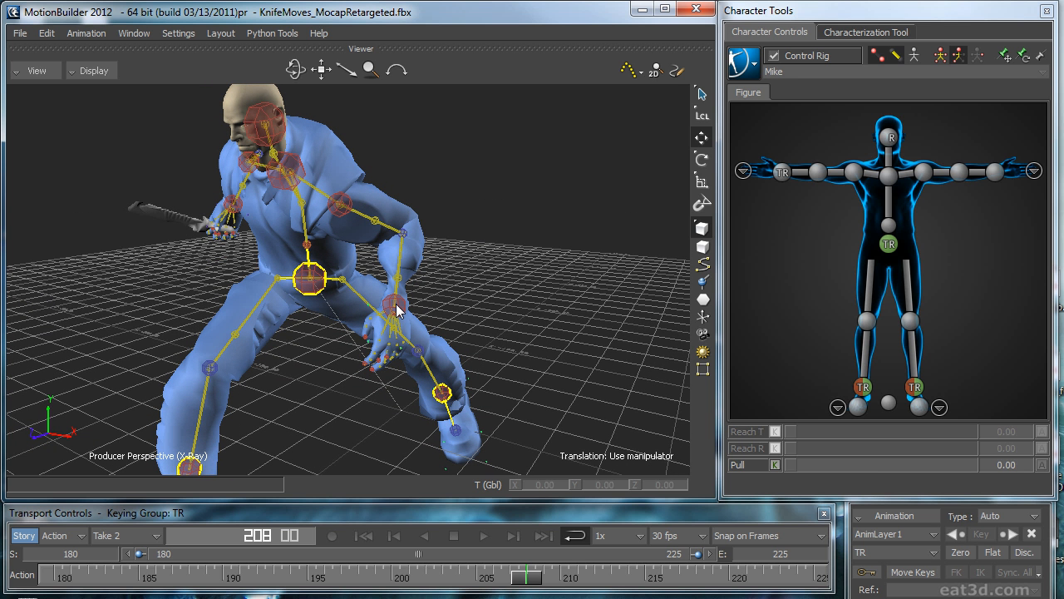
ctrl+shift+drag(486, 283, 460, 250)
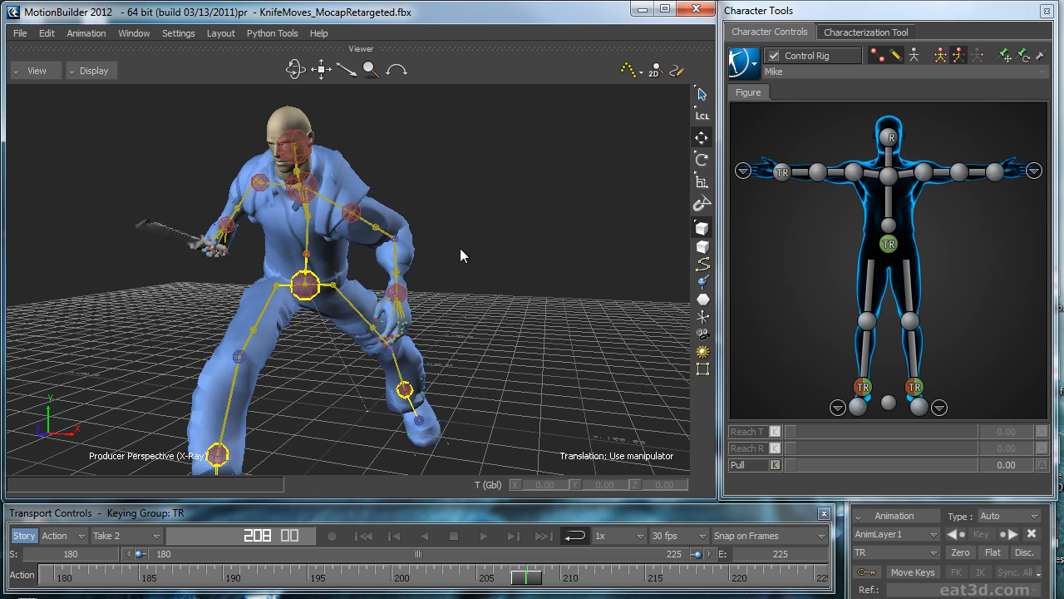
ctrl+shift+drag(309, 193, 554, 297)
Step: Bake the character's animation to the skeleton and bake it back to the control rig
click(744, 65)
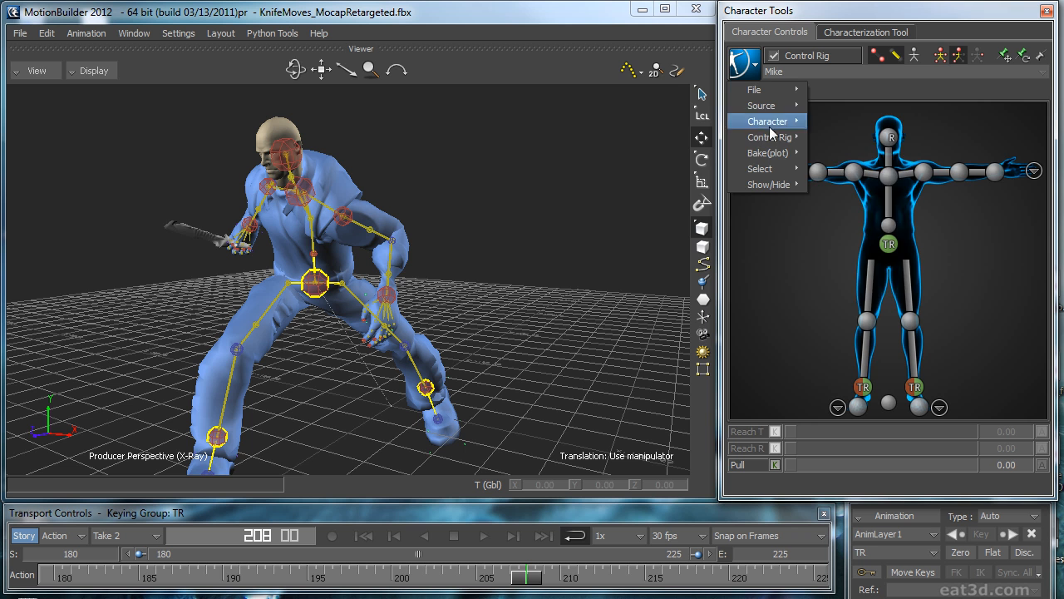
mouse_move(773, 155)
click(849, 157)
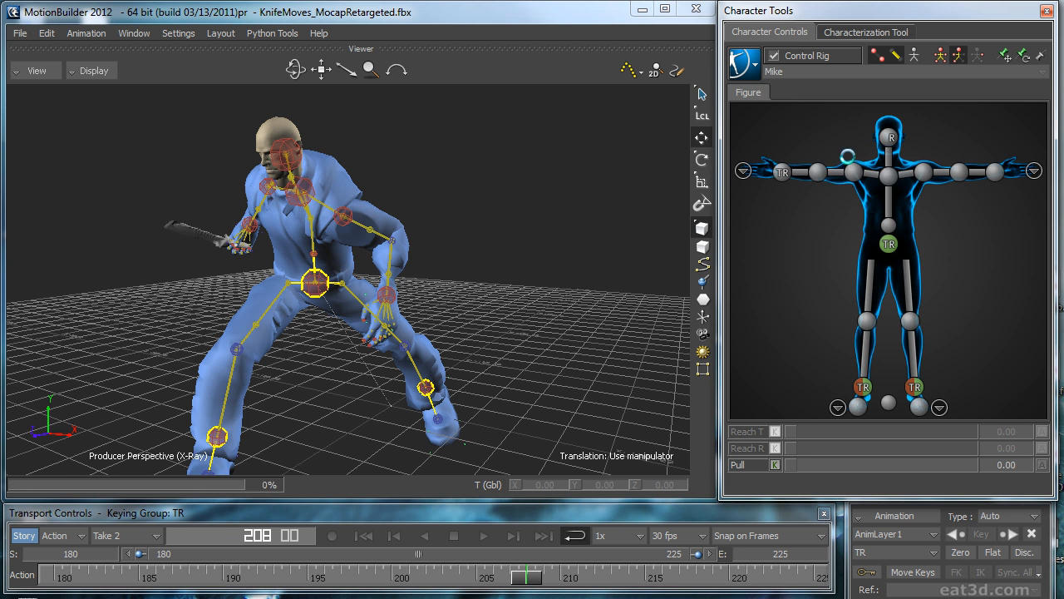
click(743, 65)
mouse_move(773, 153)
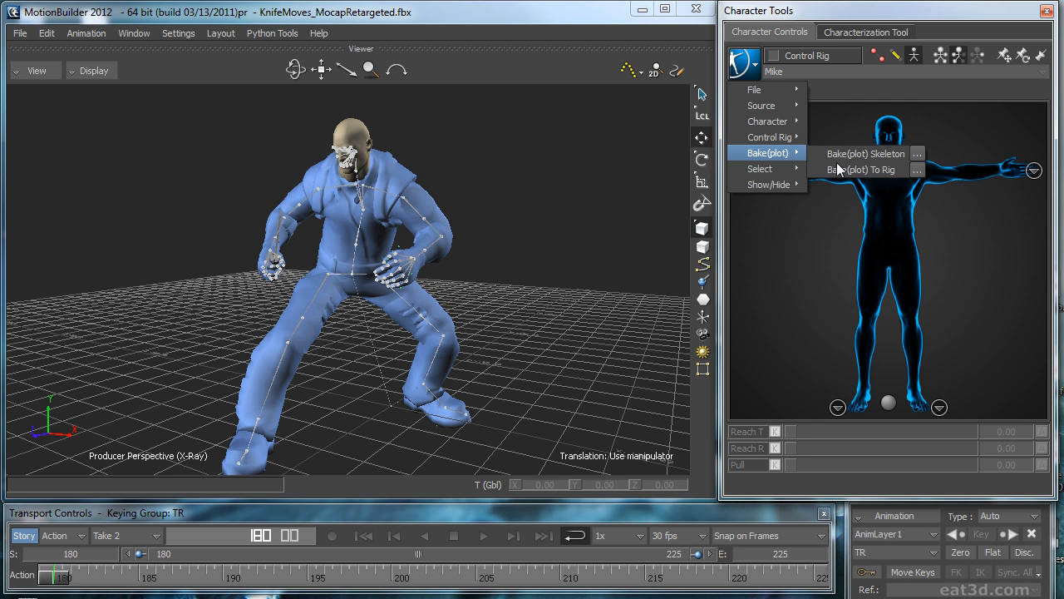
click(858, 170)
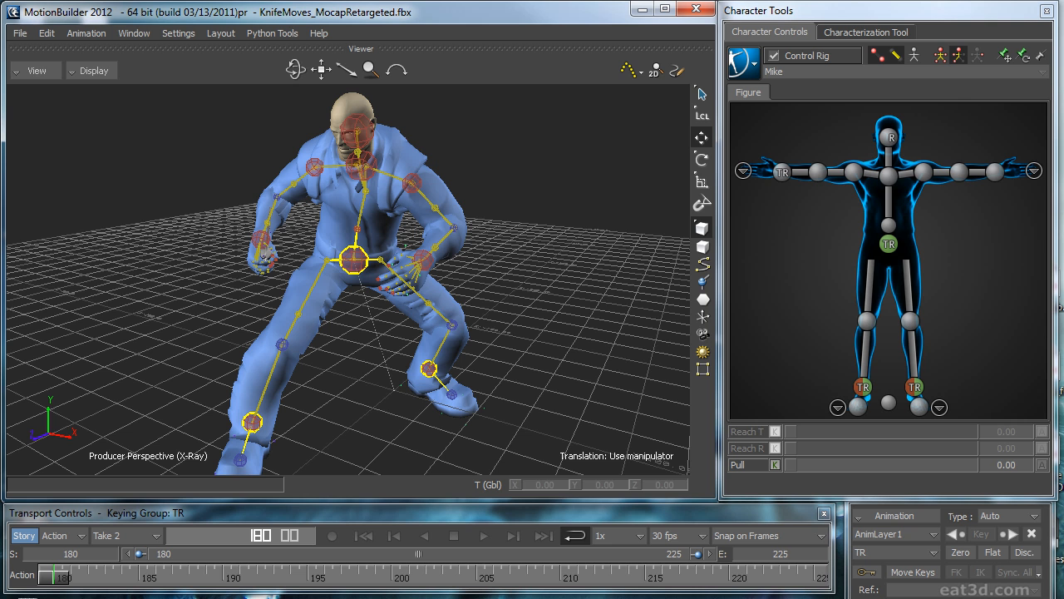
Step: Add a Marker element to the scene on the floor beside the character and select it
drag(1063, 170, 500, 121)
click(573, 138)
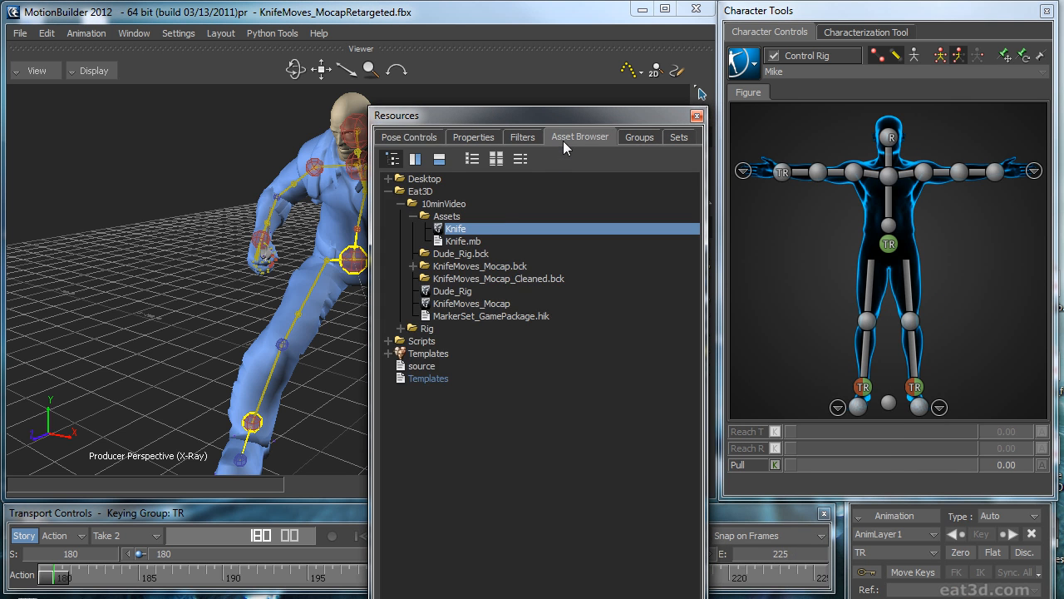
click(389, 353)
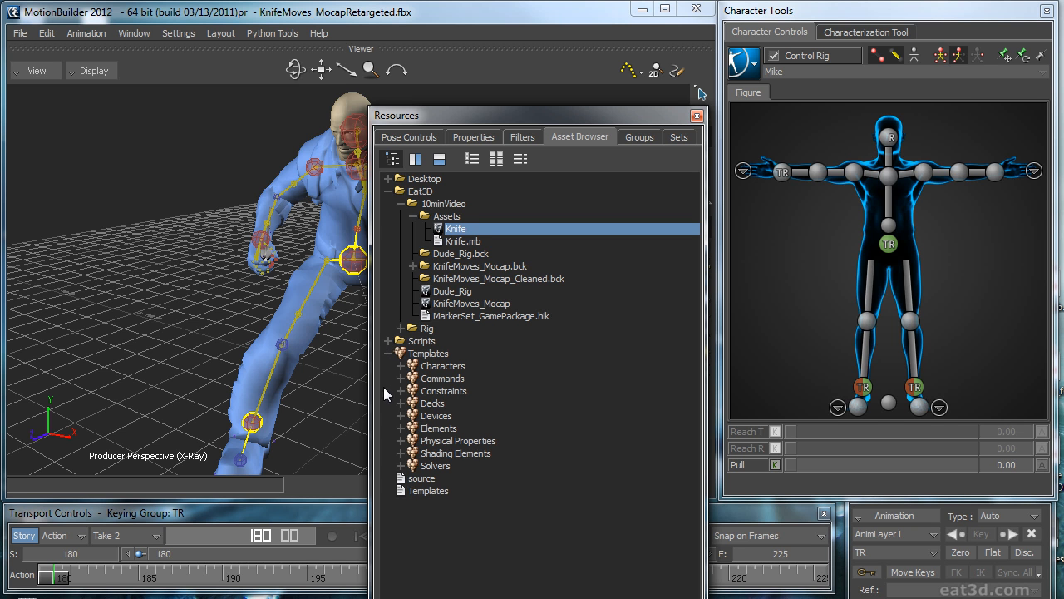
click(402, 428)
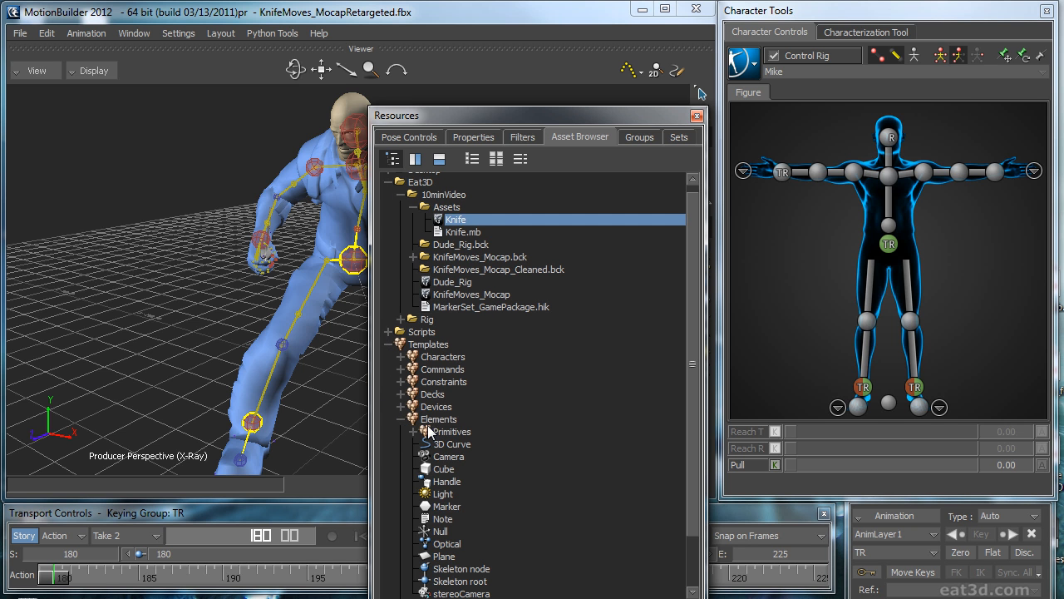
click(448, 505)
drag(451, 511, 137, 380)
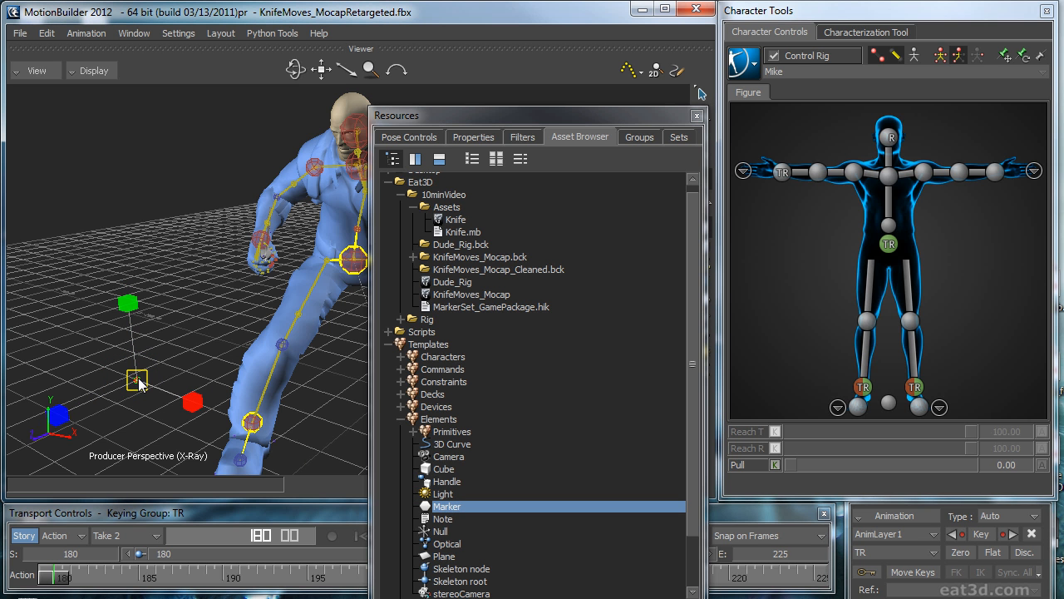
click(200, 380)
click(137, 381)
Step: Scale the marker up uniformly to about 5.35
drag(578, 120, 1063, 125)
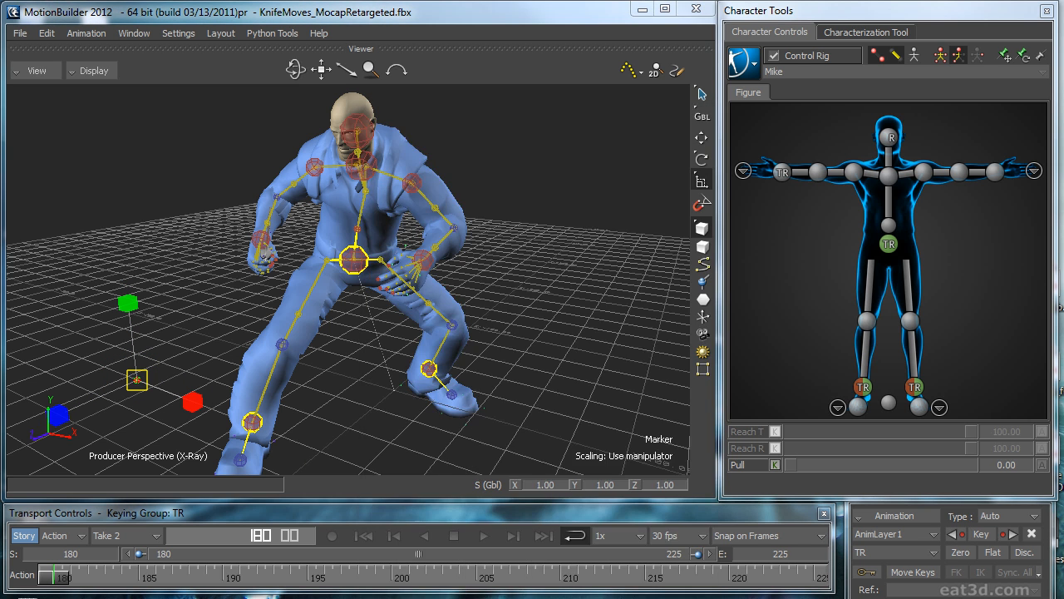
ctrl+drag(489, 206, 496, 358)
mouse_move(148, 376)
mouse_down()
mouse_move(177, 384)
mouse_move(575, 349)
mouse_move(504, 361)
mouse_up()
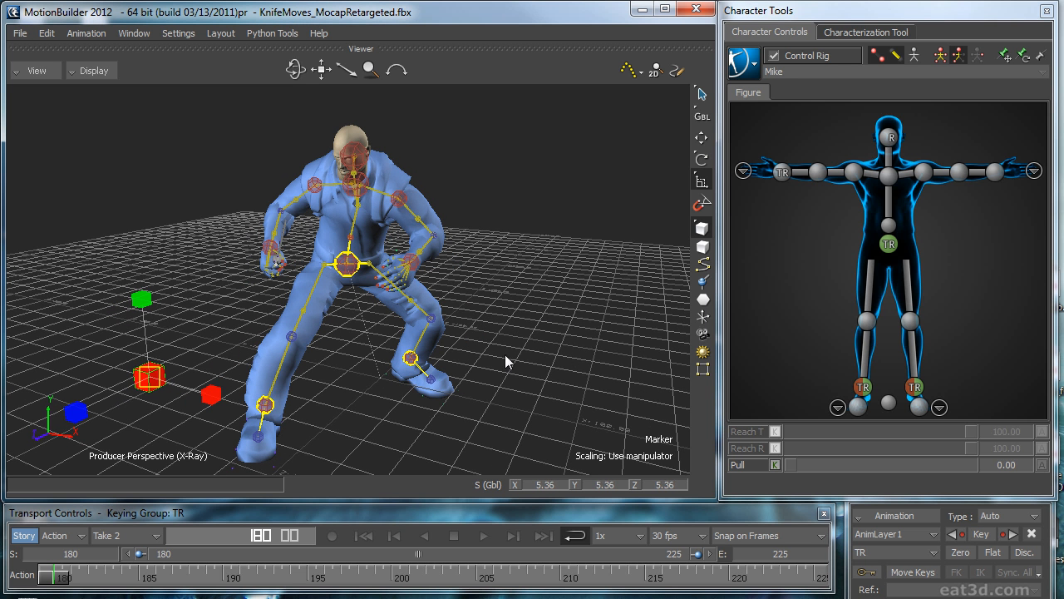
Step: Create a new Parent/Child constraint and assign the marker as its constrained object
drag(1063, 249, 580, 147)
click(398, 168)
click(424, 295)
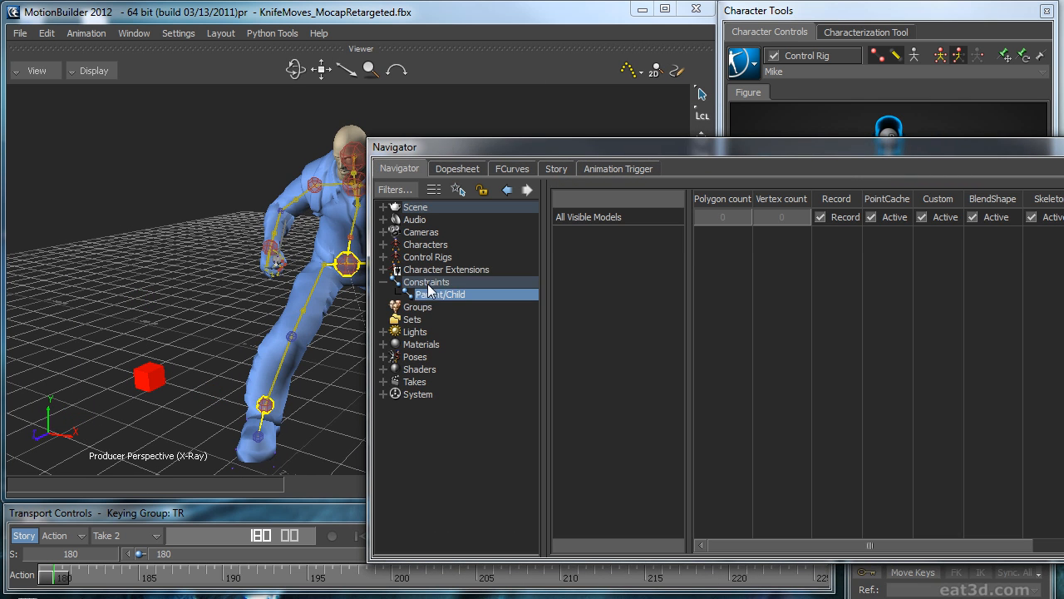
right_click(426, 283)
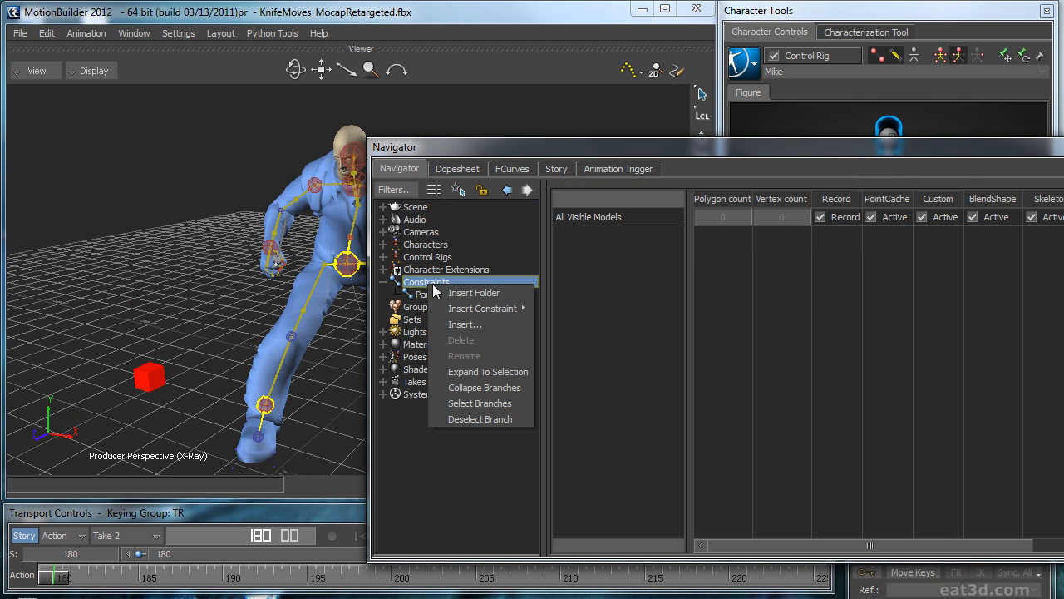
mouse_move(483, 308)
click(579, 403)
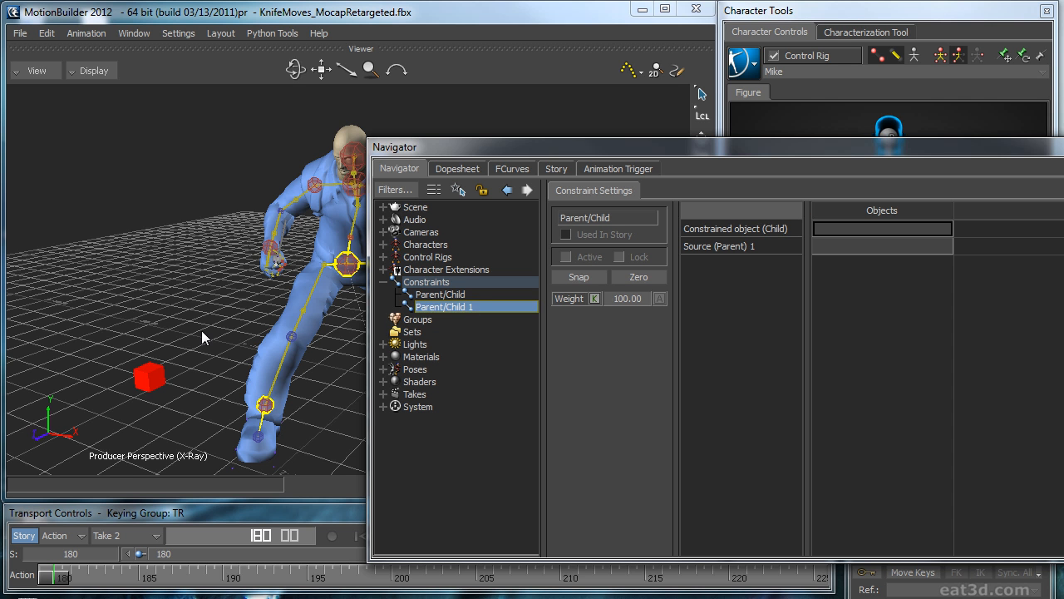
drag(254, 301, 857, 225)
Step: Select the left wrist effector and raise its Reach T and Reach R to full
drag(834, 146, 732, 500)
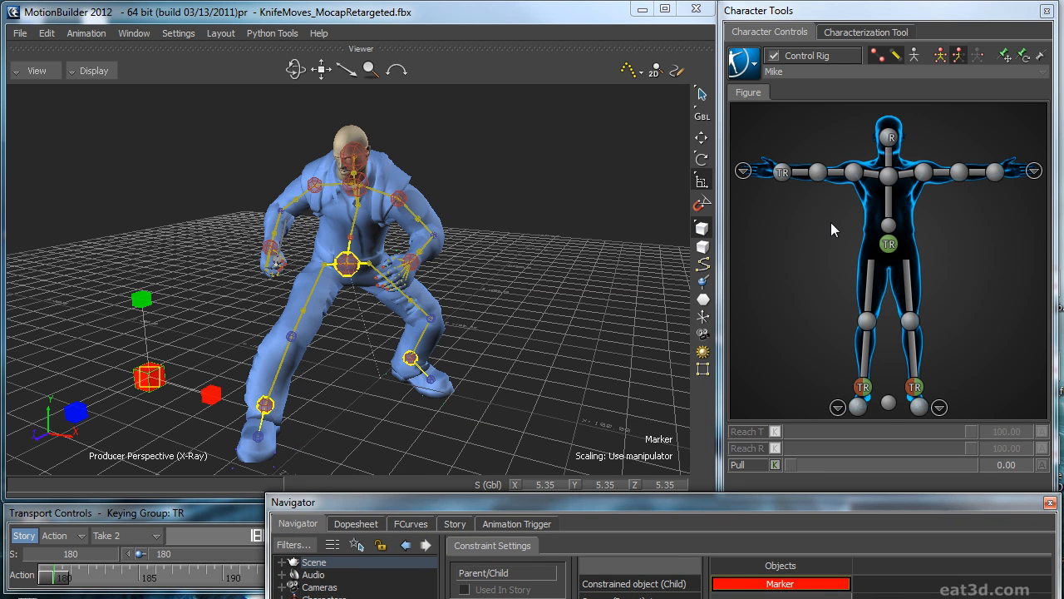
click(995, 173)
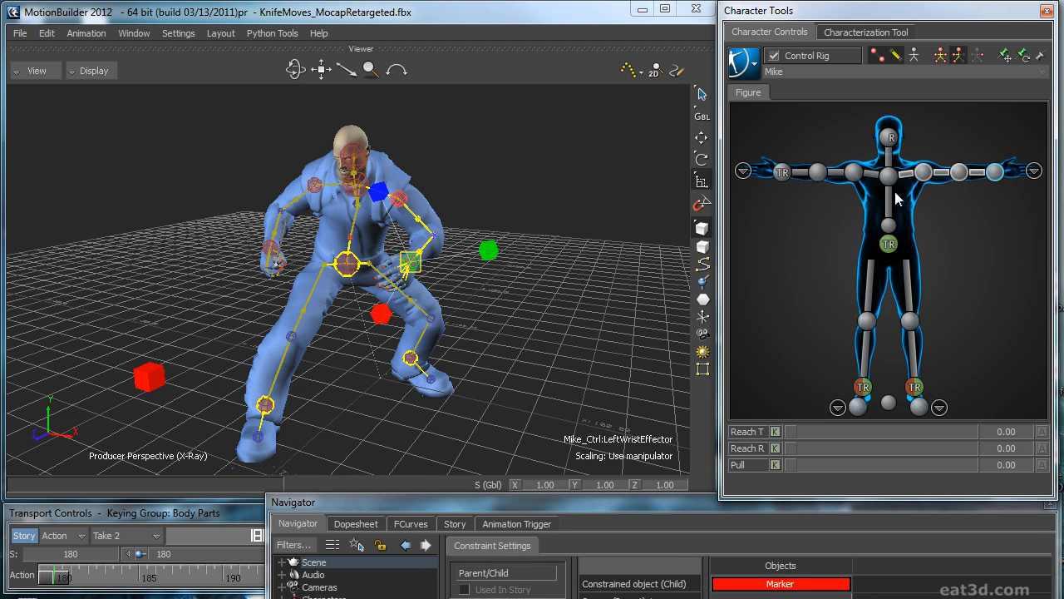
drag(903, 431, 998, 433)
drag(929, 448, 1008, 449)
Step: Assign the left wrist effector as the constraint's source, activate it with zero offset and play the loop to check the marker
drag(598, 509, 707, 325)
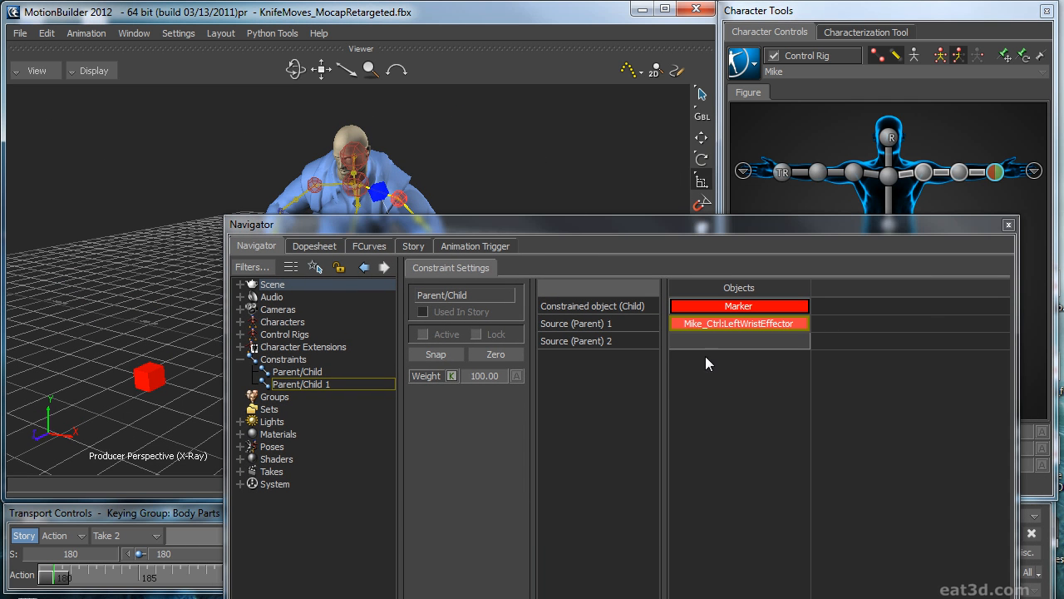
click(507, 354)
drag(516, 222, 1063, 333)
click(878, 237)
key(space)
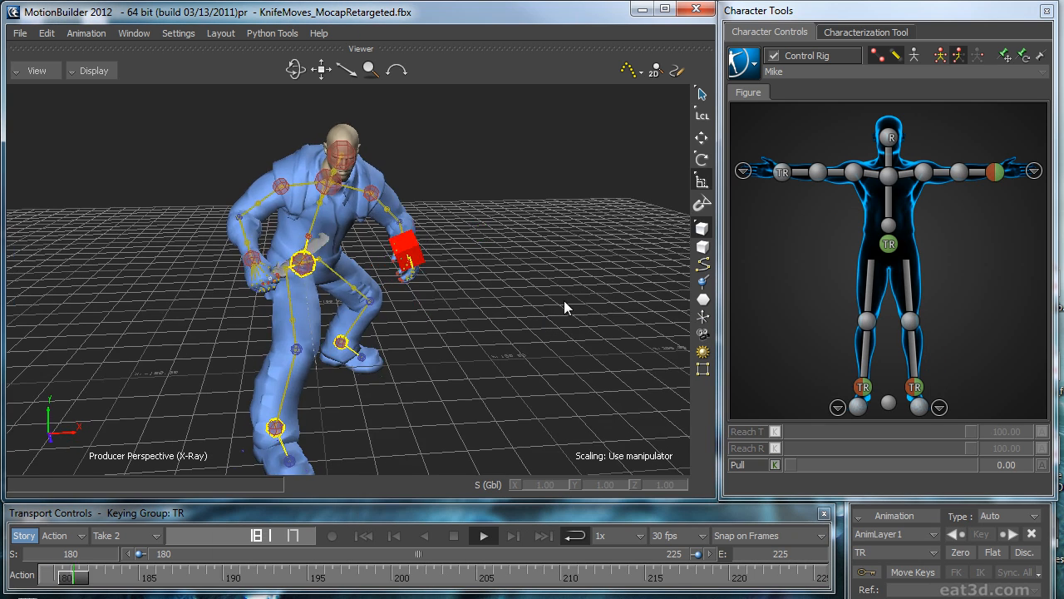
key(space)
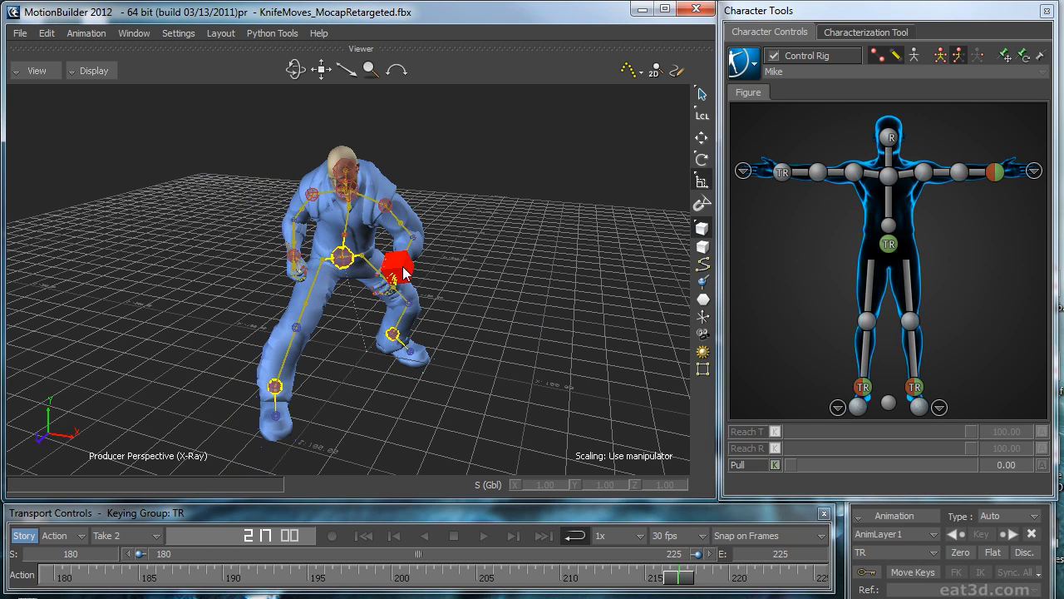
Step: Switch to the BaseAnimation layer and plot all properties of the selected marker on frame at 30 FPS
click(894, 534)
click(885, 513)
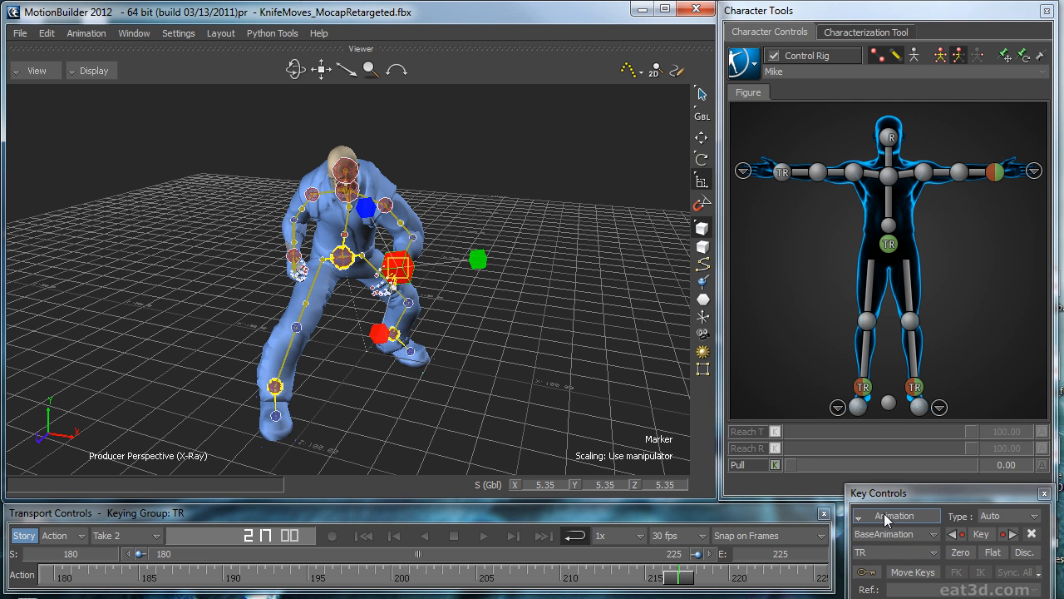
click(885, 513)
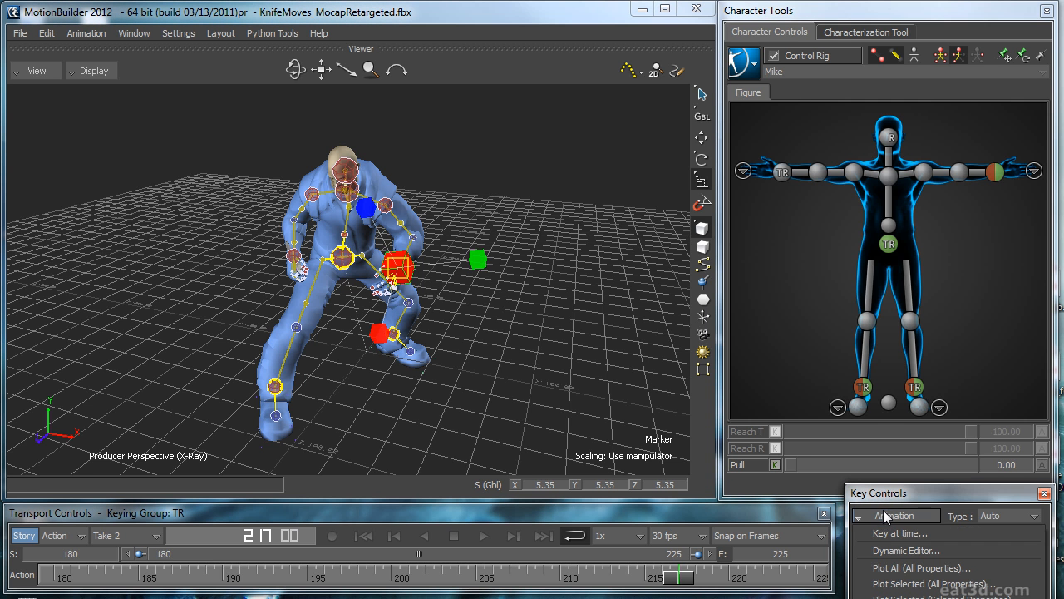
click(912, 585)
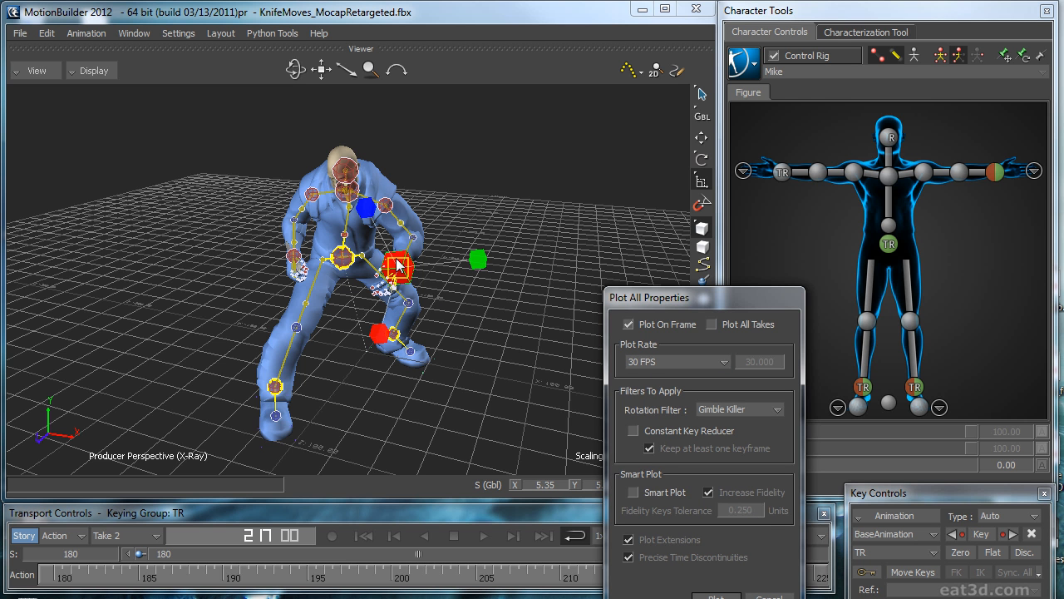
click(715, 596)
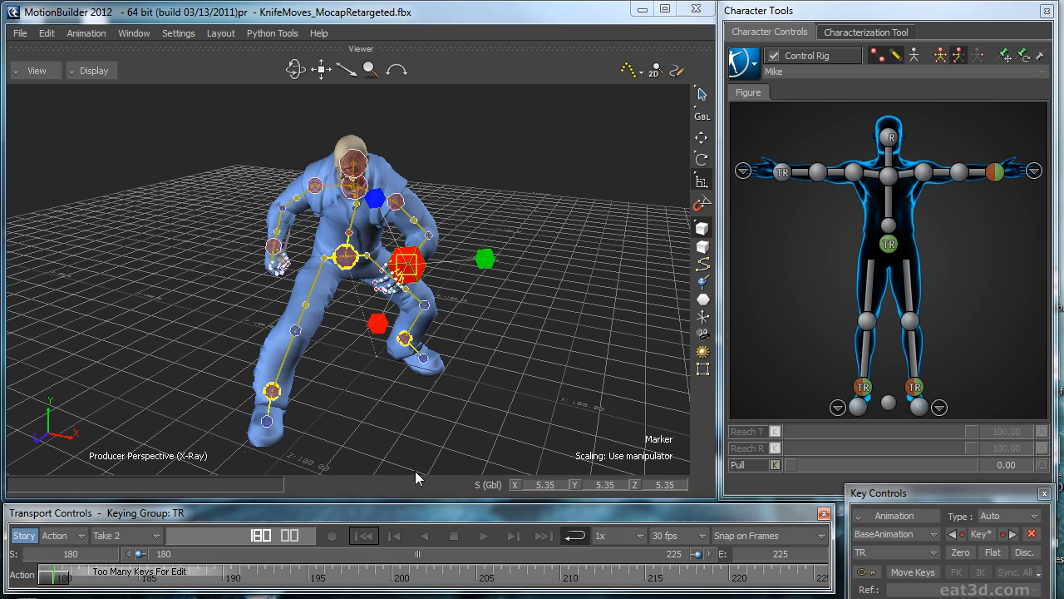
click(512, 361)
Step: Deactivate the Parent/Child constraint that ties the marker to the left wrist effector
drag(1063, 250, 370, 174)
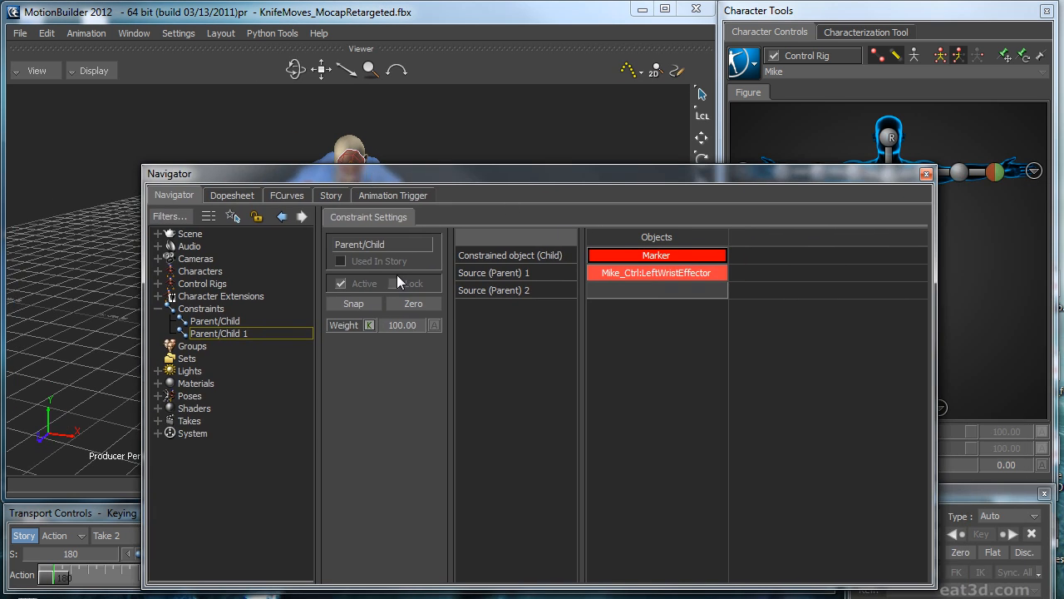
double_click(462, 175)
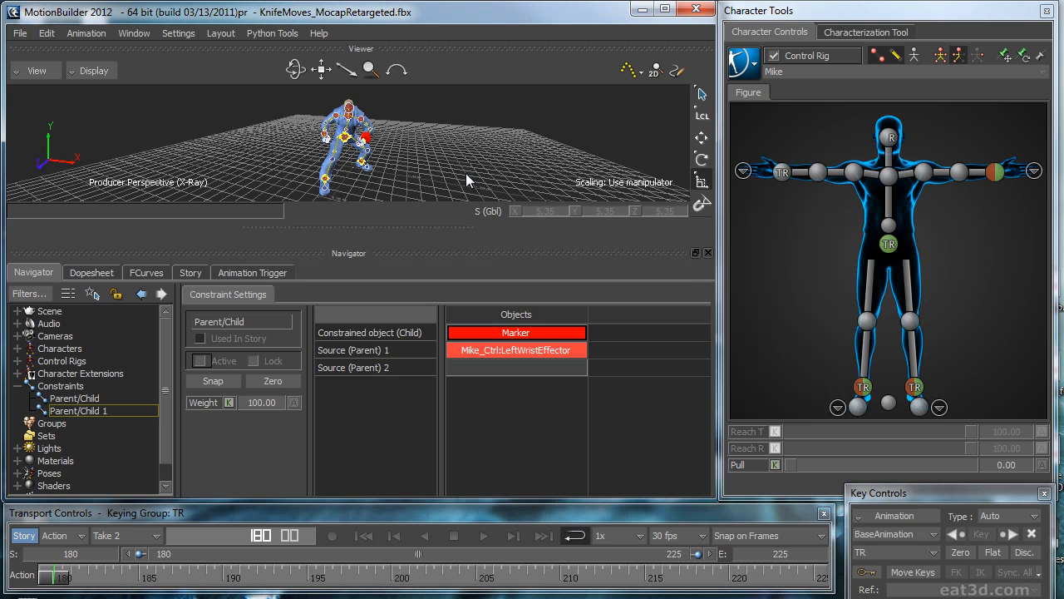
click(695, 252)
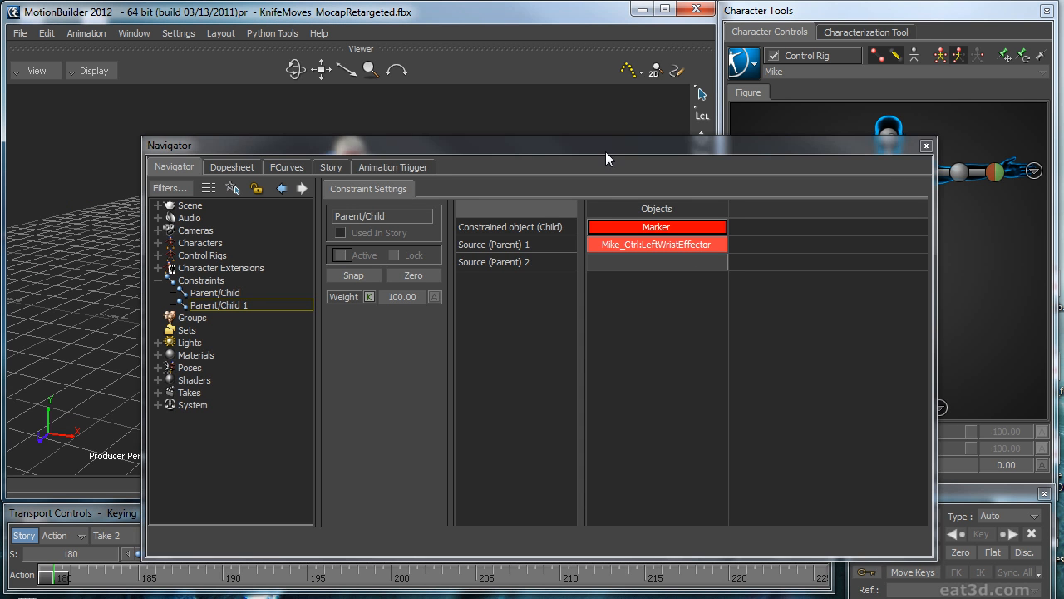
drag(521, 151, 1063, 332)
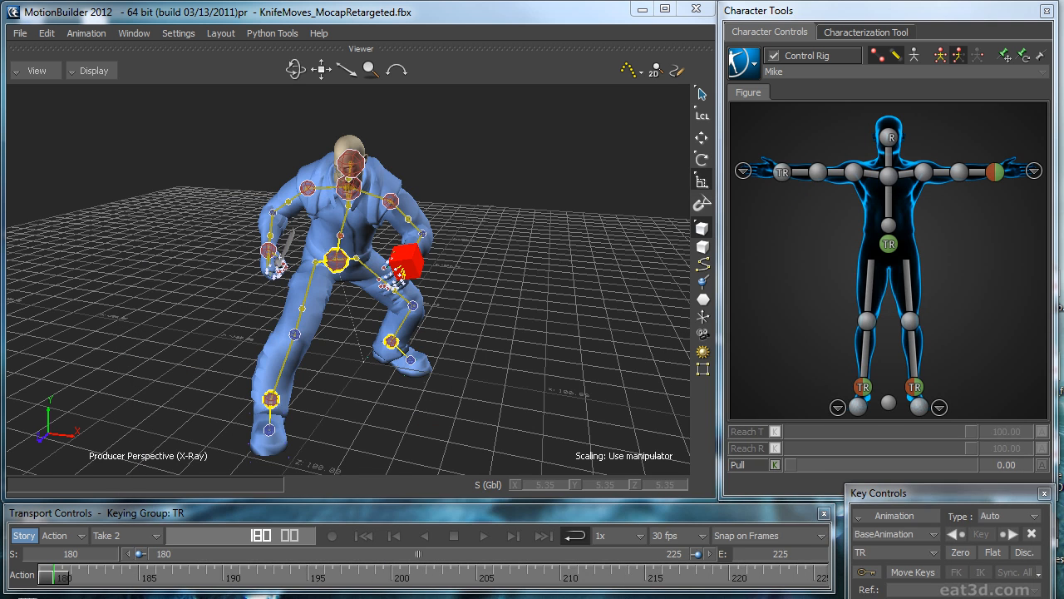
Step: Set the left wrist effector's Reach T and Reach R back to 0
click(994, 173)
drag(935, 429, 737, 433)
drag(902, 449, 722, 448)
Step: Create an auxiliary effector for the left wrist and select it
right_click(994, 170)
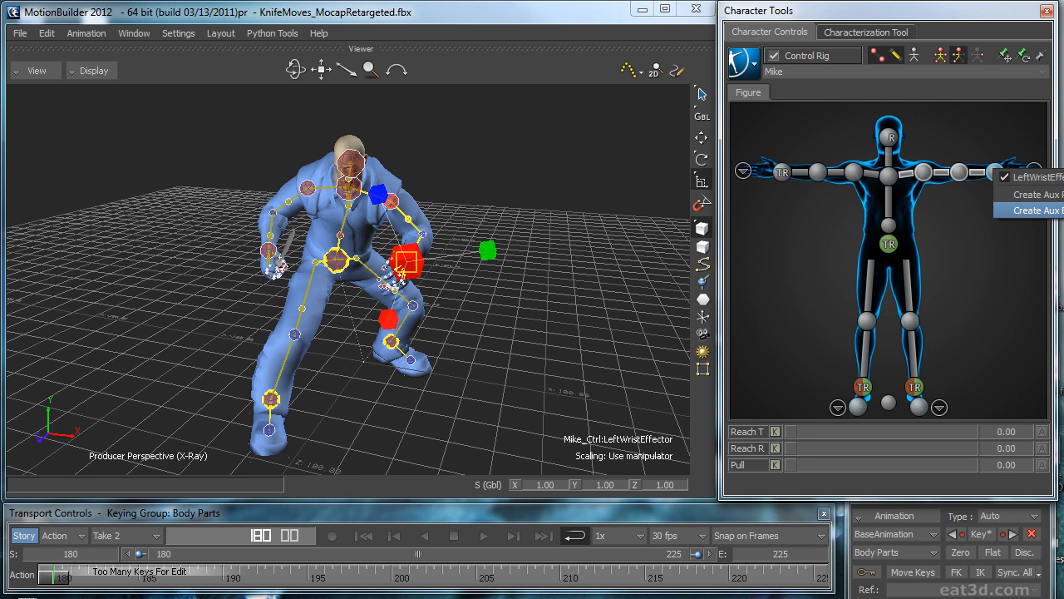
click(1031, 210)
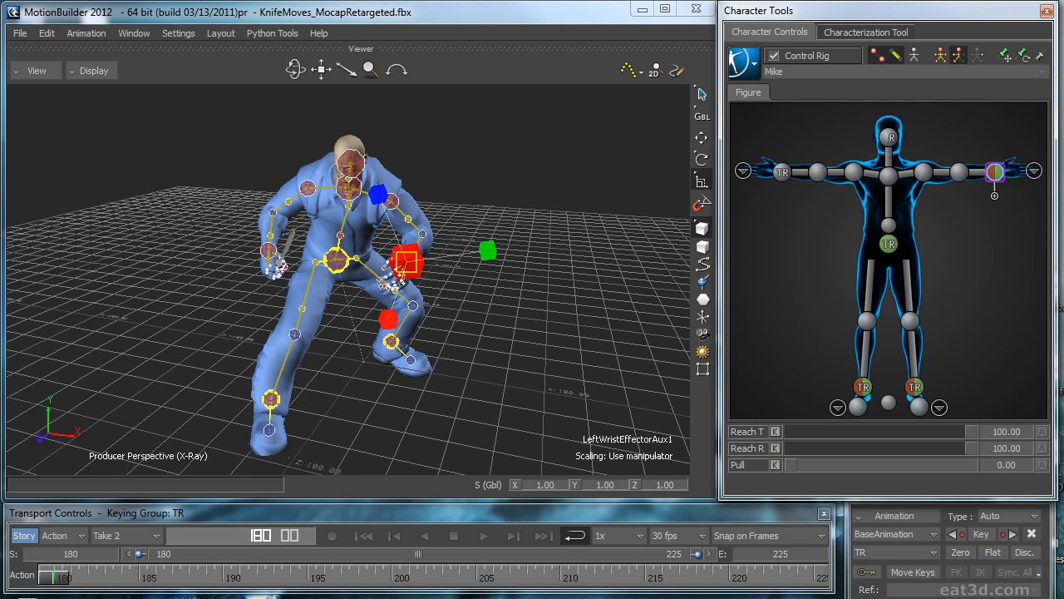
click(995, 197)
click(998, 172)
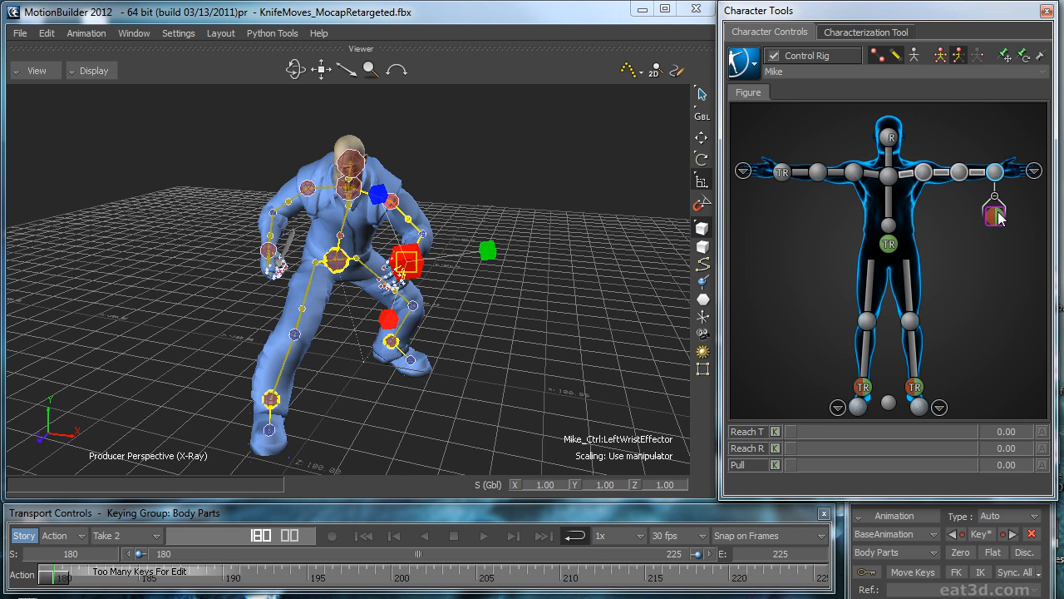
click(996, 216)
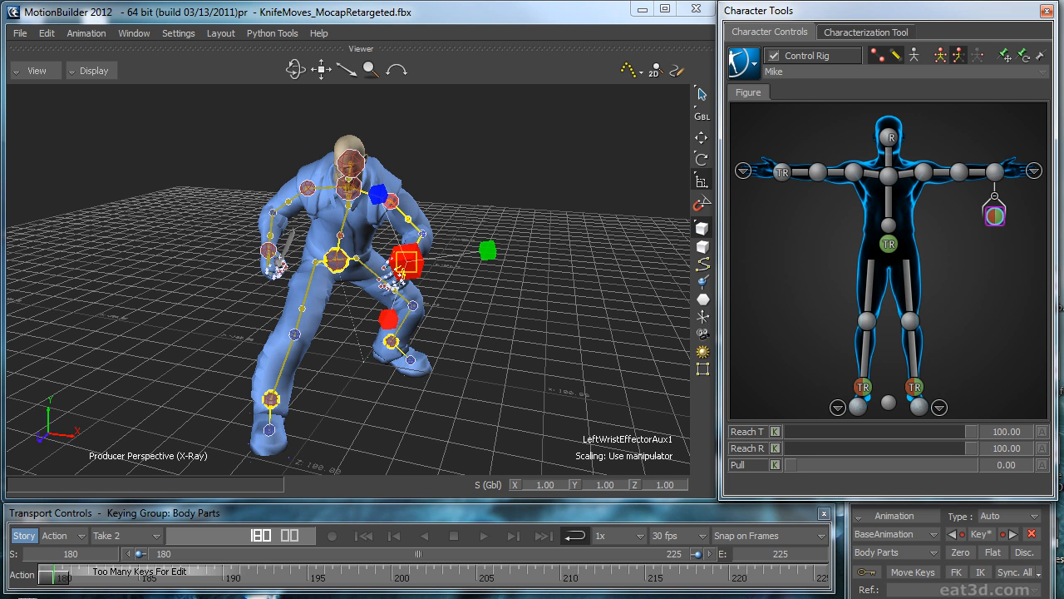
Step: Reverse the constraint with the marker as source and LeftWristEffectorAux1 as constrained object, and snap it active
drag(1063, 374, 401, 167)
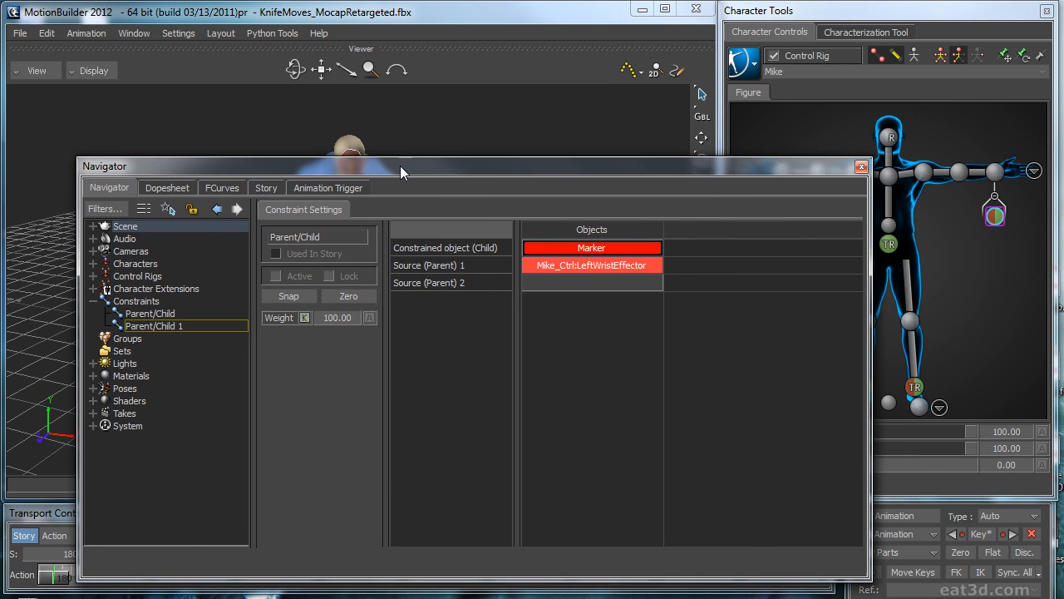
click(571, 265)
drag(588, 250, 587, 268)
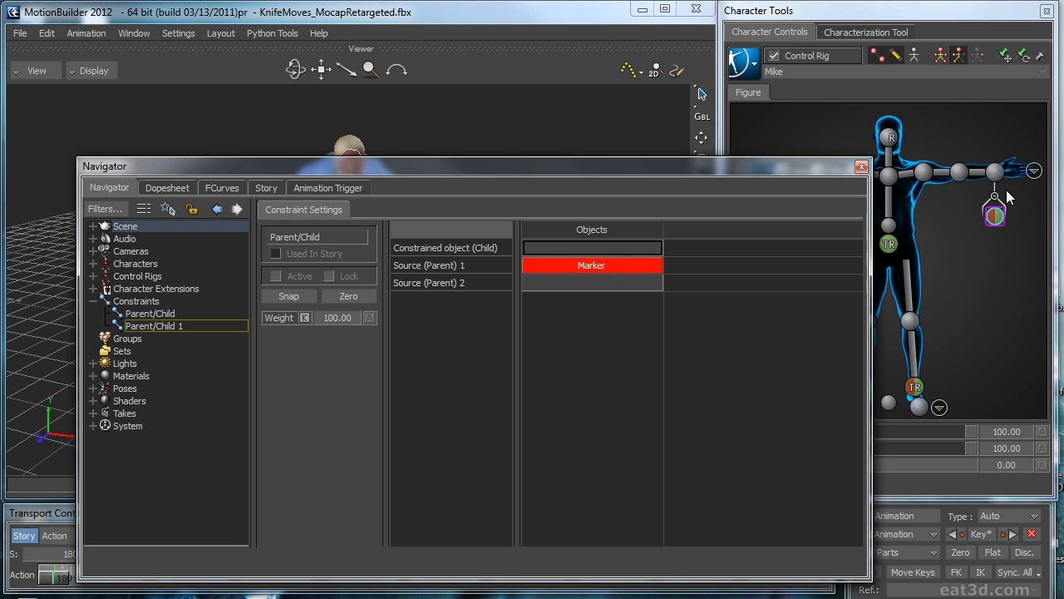
drag(1001, 218, 559, 248)
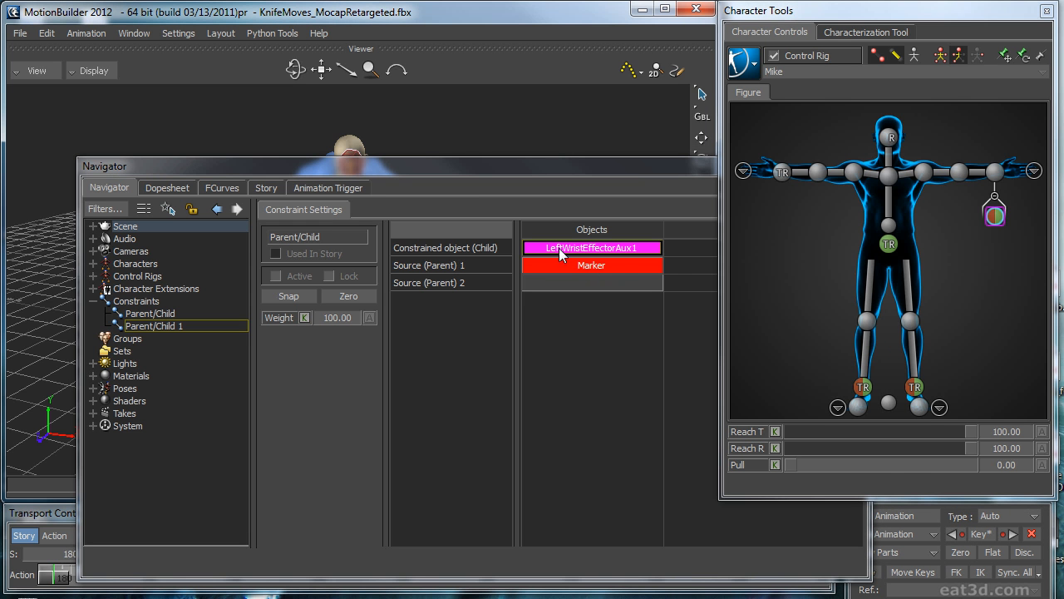
click(291, 299)
drag(368, 164, 1063, 449)
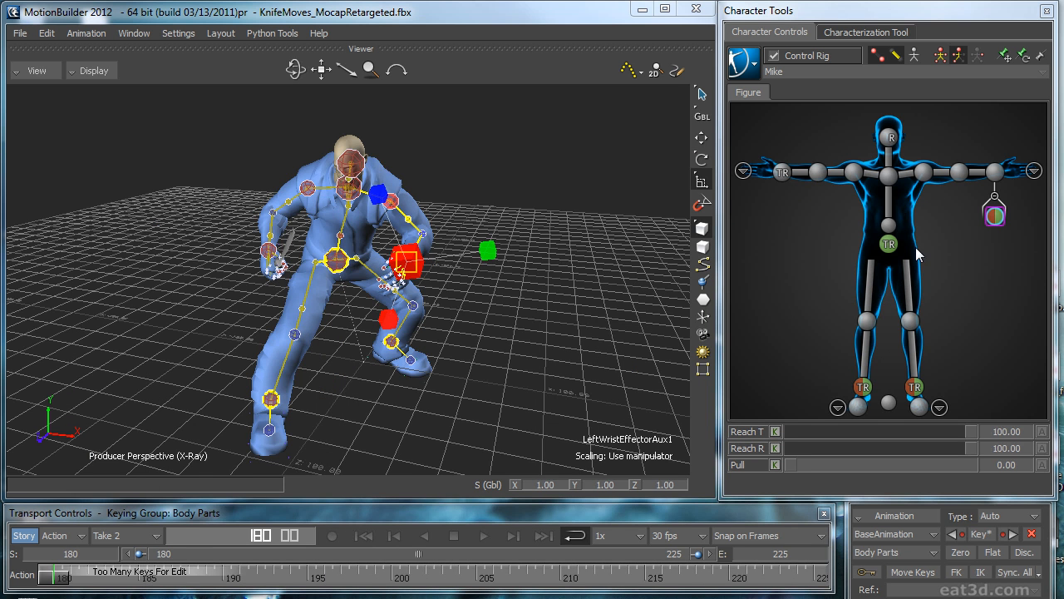
Step: Play back the loop, stop at frame 213 and nudge the marker to test its control of the left hand
click(627, 324)
key(ctrl+space)
click(454, 536)
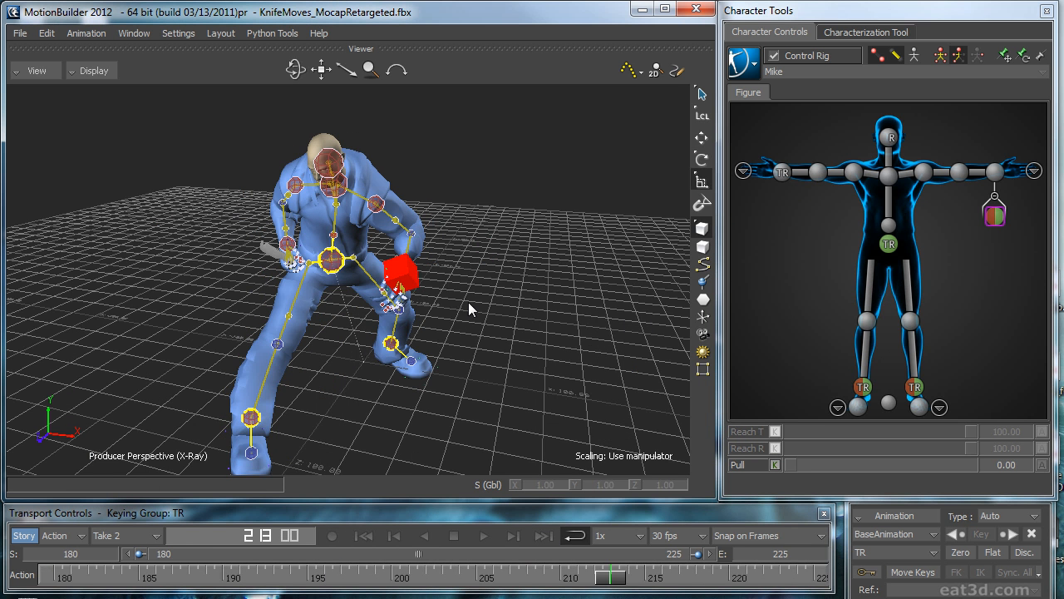
click(415, 285)
key(t)
mouse_move(414, 285)
mouse_down()
mouse_move(435, 251)
mouse_move(407, 280)
mouse_up()
click(554, 316)
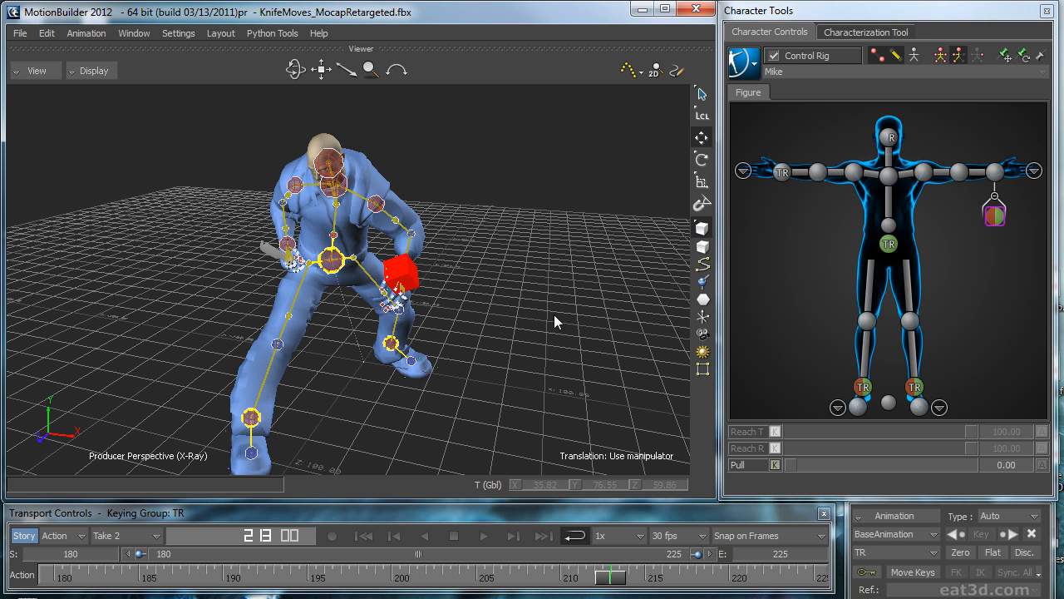
Step: Bake the character's animation to the skeleton
click(736, 64)
mouse_move(798, 144)
click(860, 156)
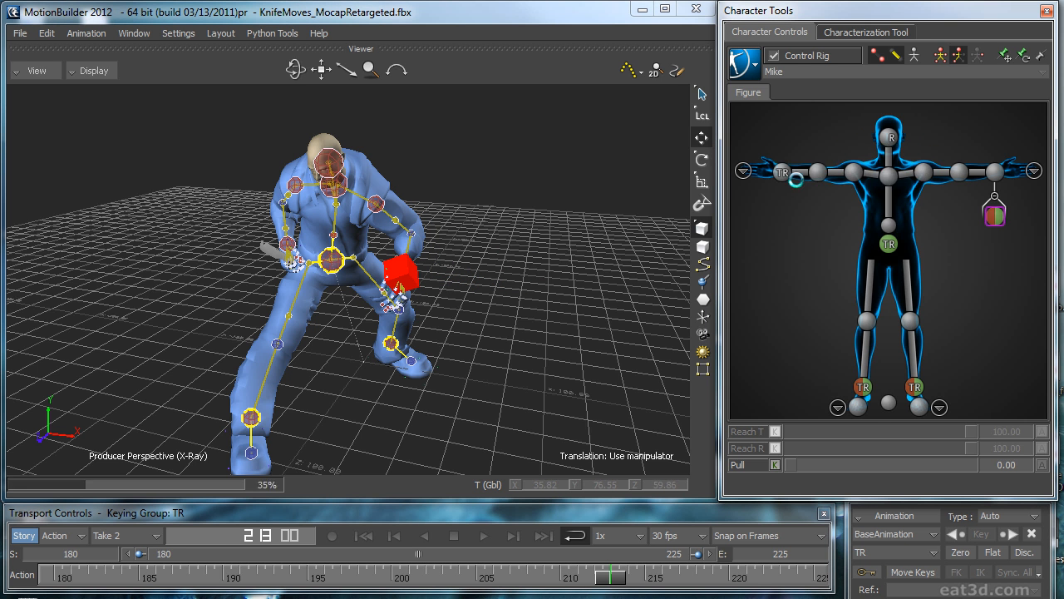
Step: Delete the Translation and Rotation keys from frame 181 to 225 on the left shoulder's joint chain, keeping the keys on the first frame
click(394, 208)
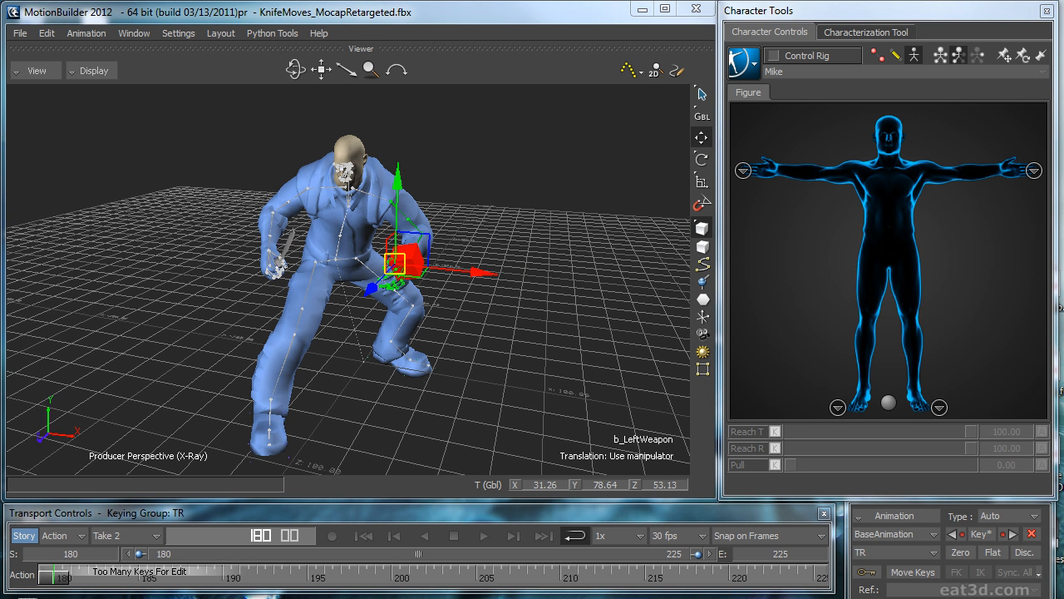
drag(1063, 208, 422, 131)
click(551, 167)
click(279, 228)
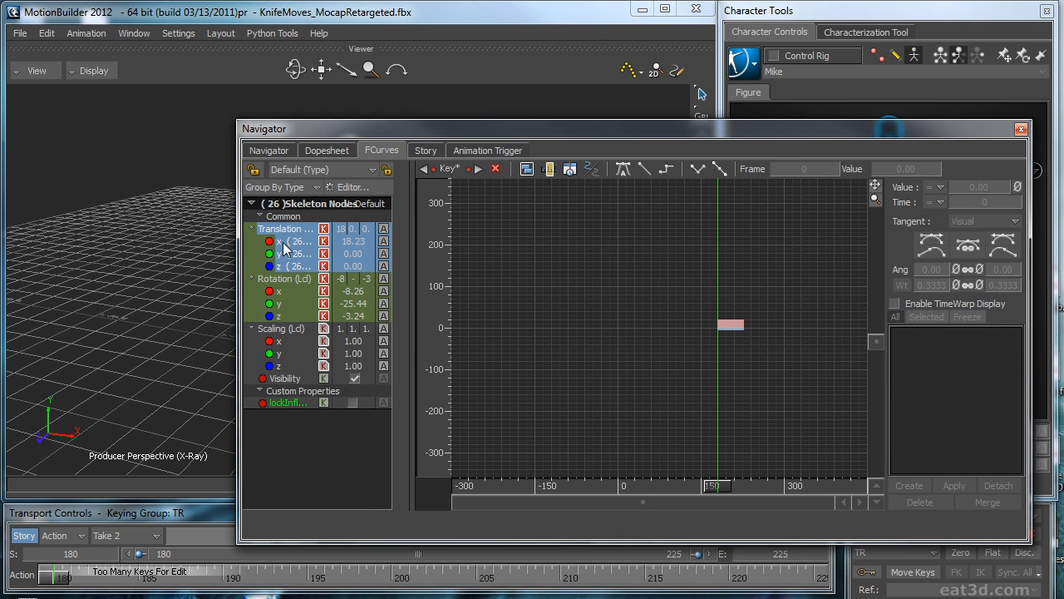
ctrl+click(290, 279)
key(a)
click(785, 196)
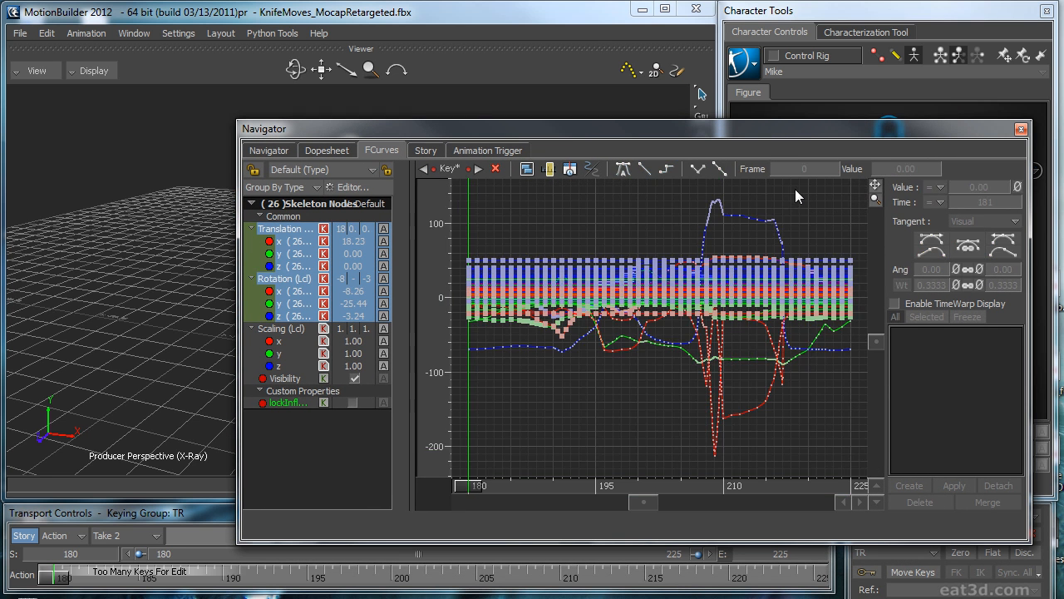
drag(861, 190, 511, 457)
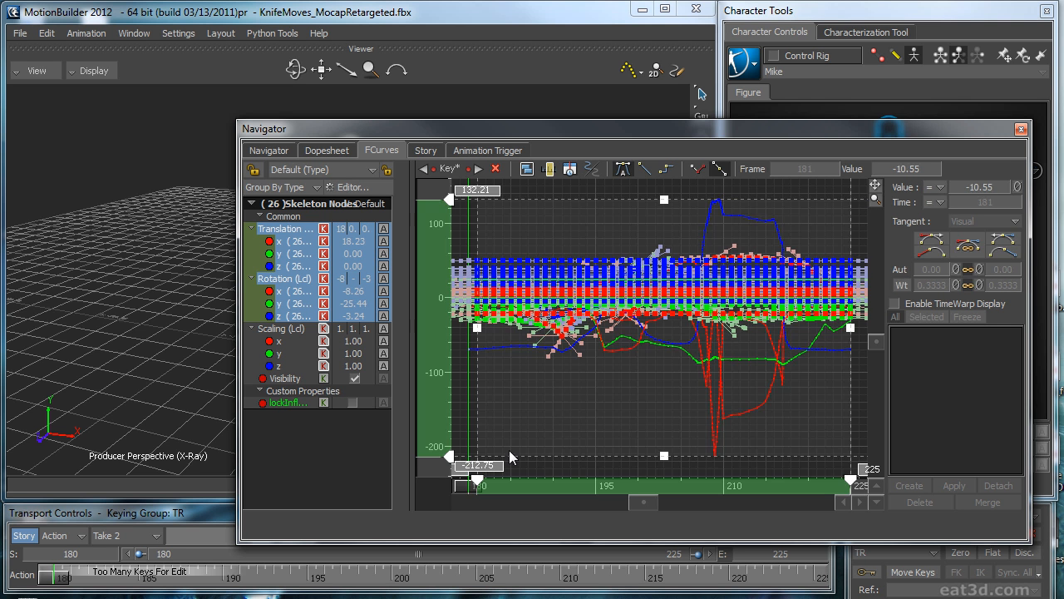
key(Delete)
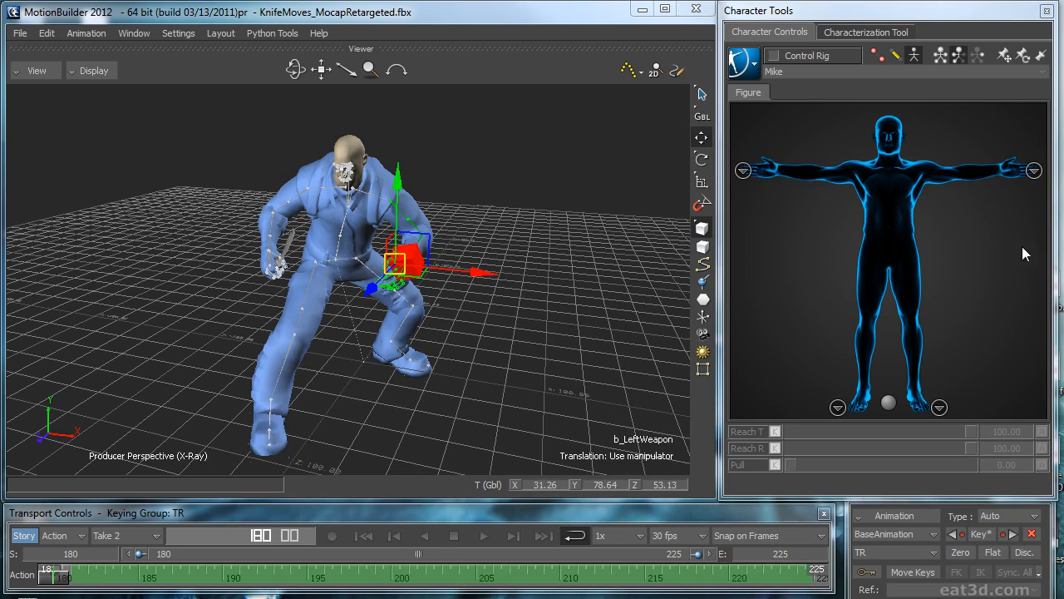
click(546, 326)
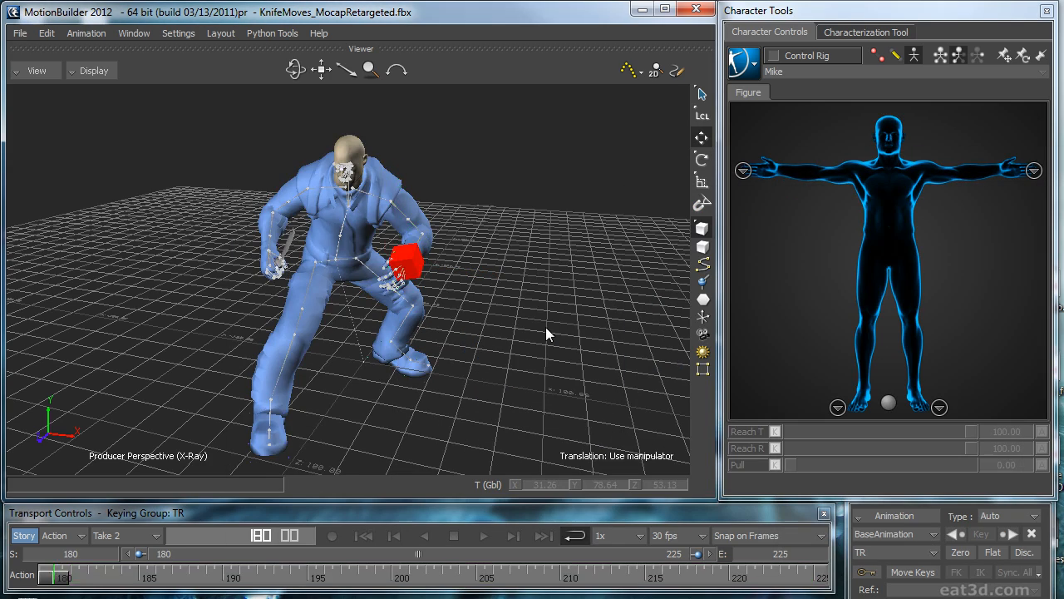
Step: Play back the loop to check the left arm's motion against the marker, and stop at frame 210
key(space)
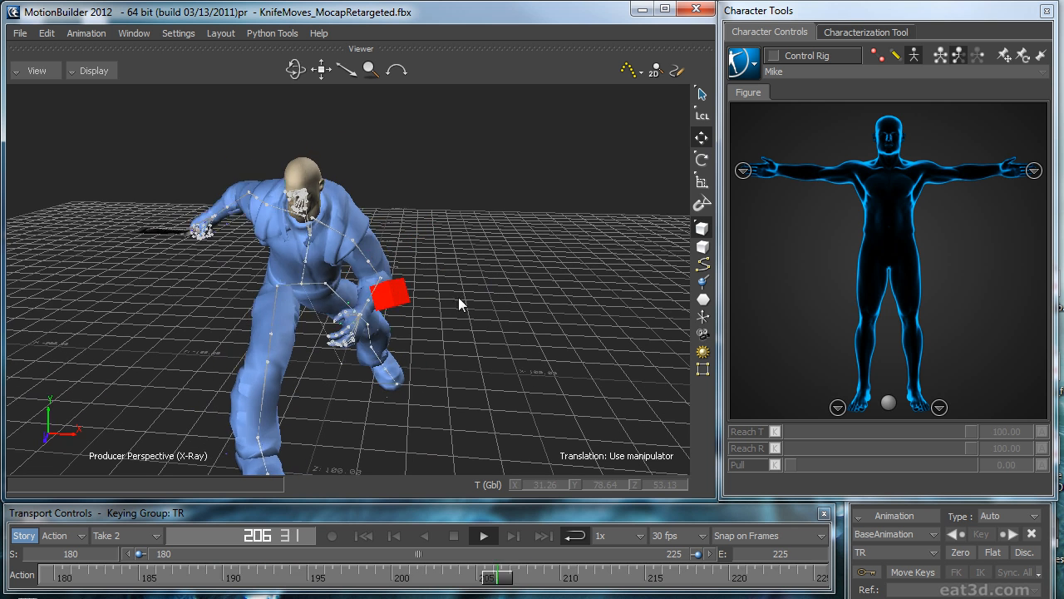
click(408, 290)
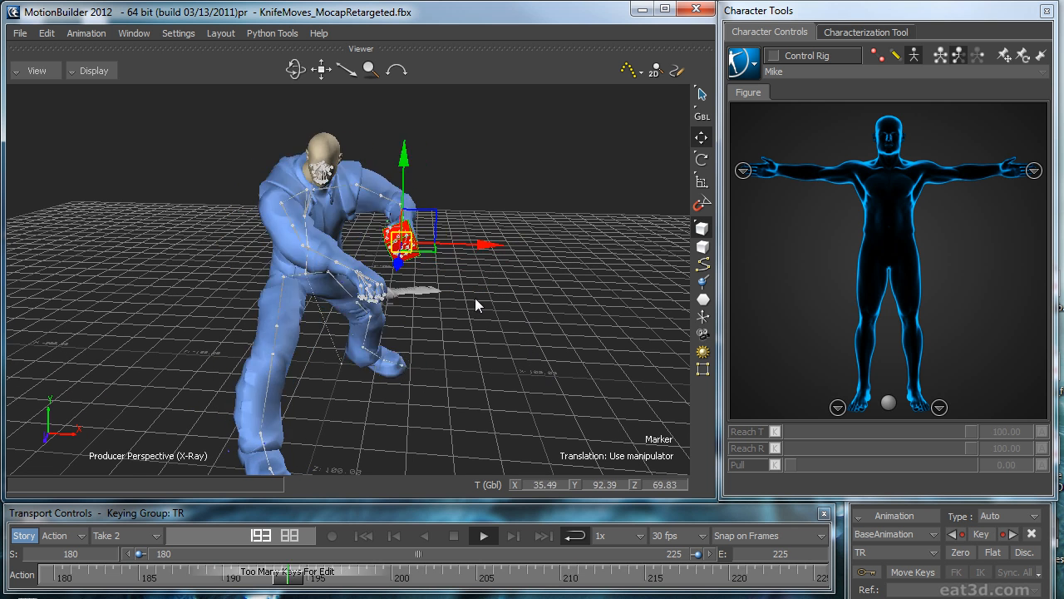
key(space)
click(559, 315)
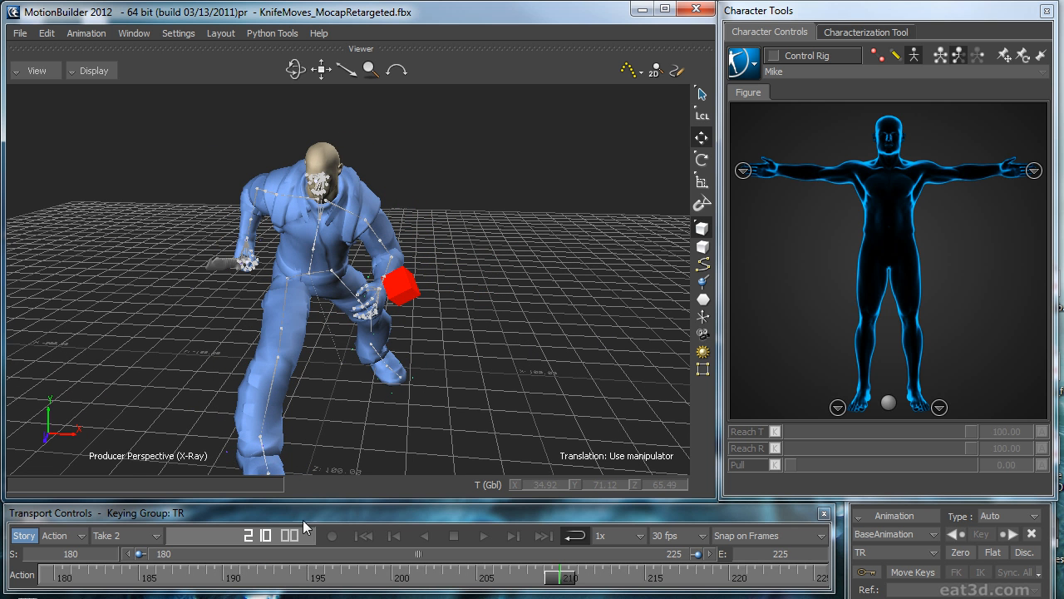
Step: Return to the loop's first frame and make the Control Rig the character's active driver
click(363, 535)
click(744, 63)
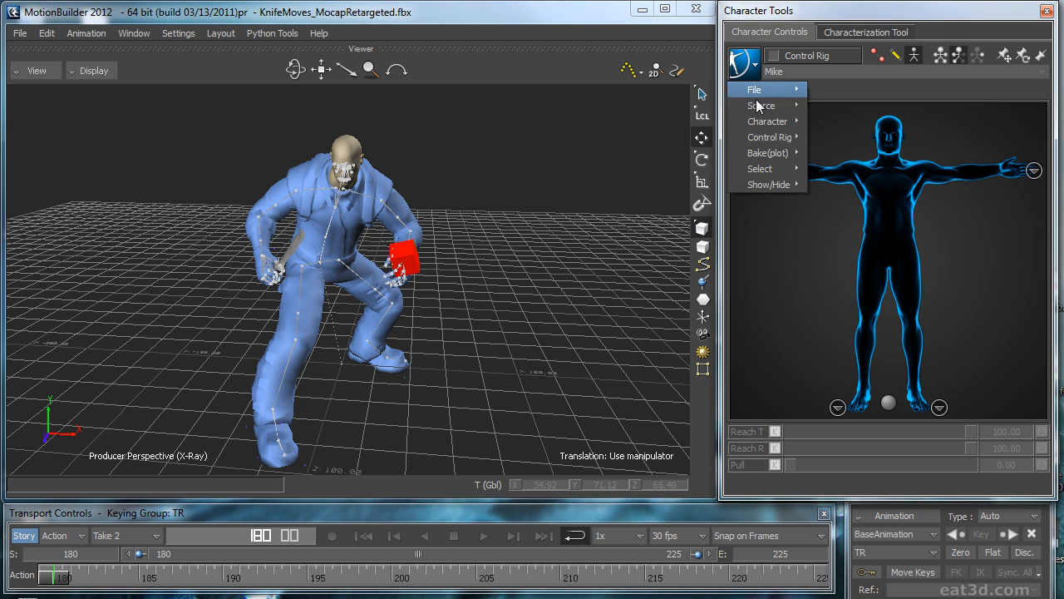
mouse_move(769, 137)
click(865, 172)
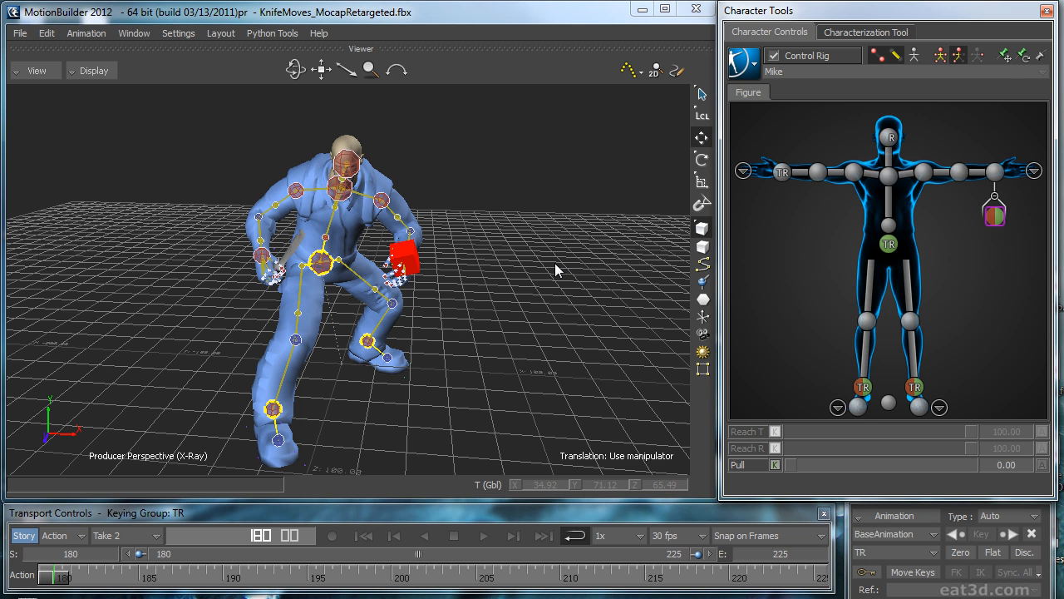
Step: Play back the loop on the control rig and switch the viewer display to Models only
key(space)
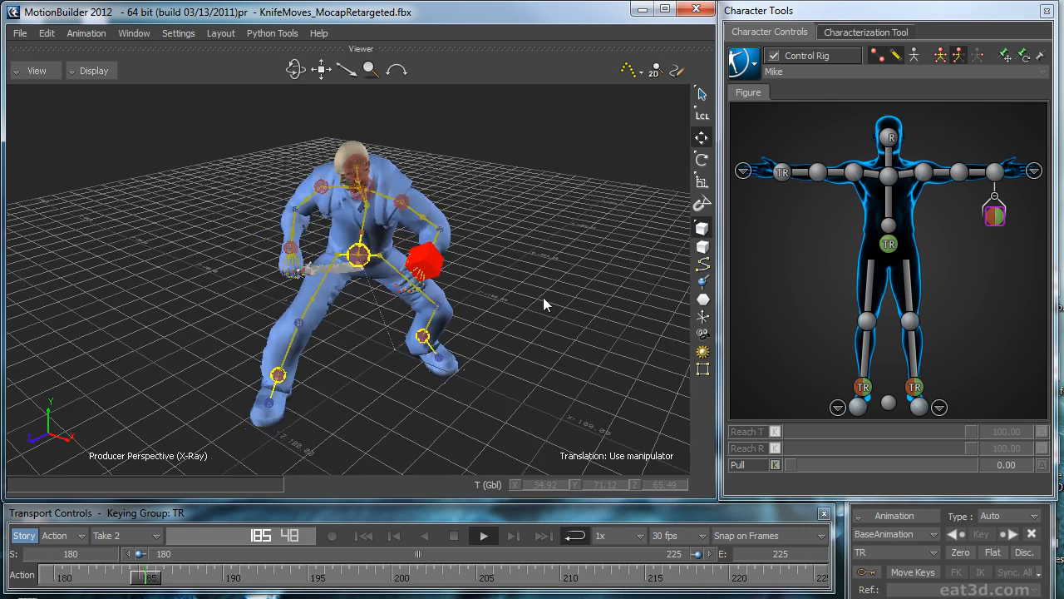
key(ctrl+a)
key(ctrl+a)
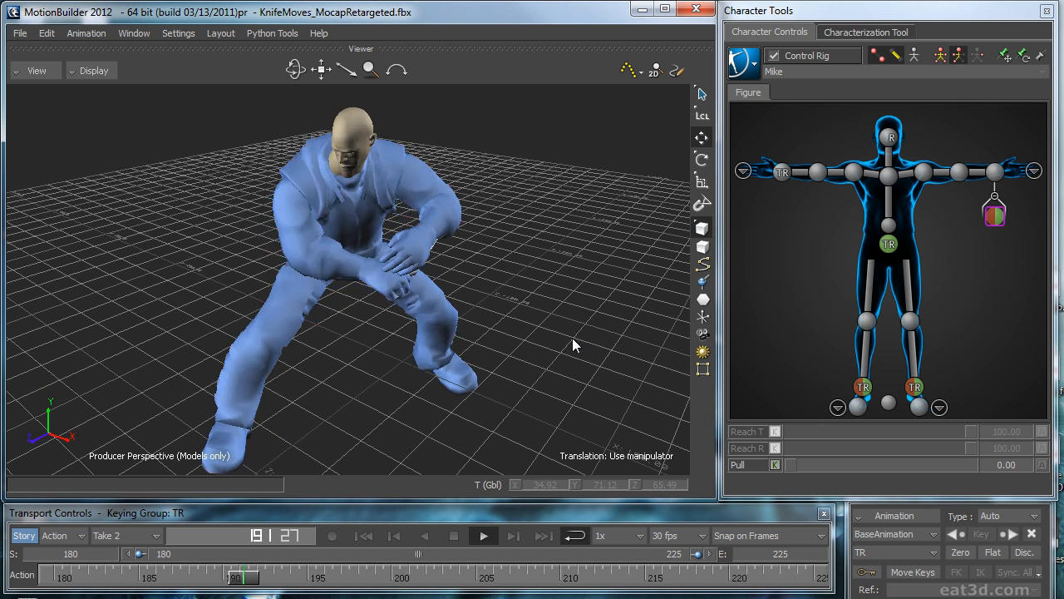
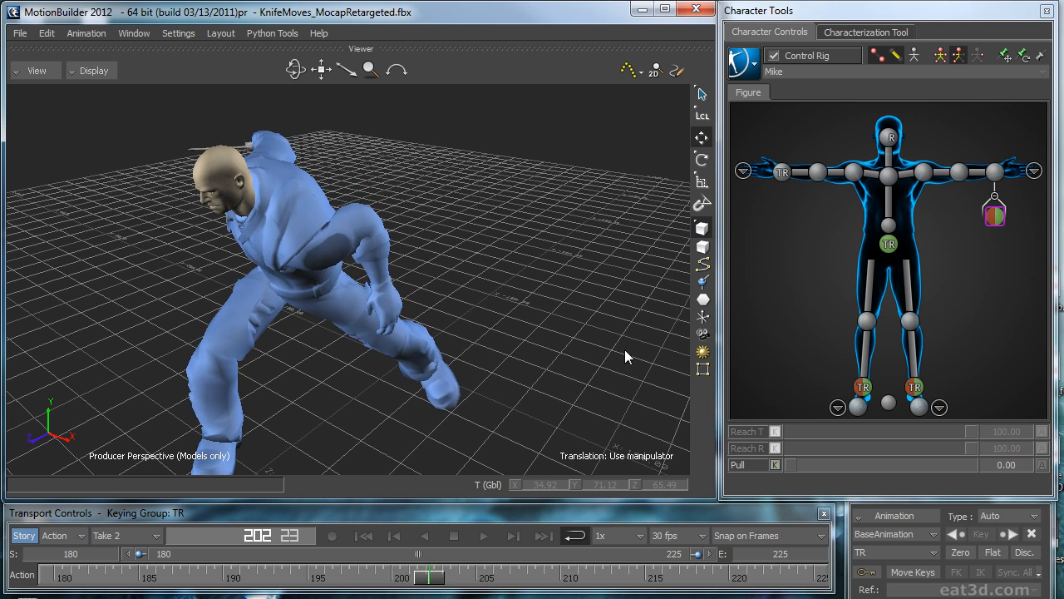
Step: Switch the viewer display to X-Ray, play back the loop and return to its first frame
drag(651, 329, 479, 325)
key(ctrl+a)
key(ctrl+a)
key(ctrl+space)
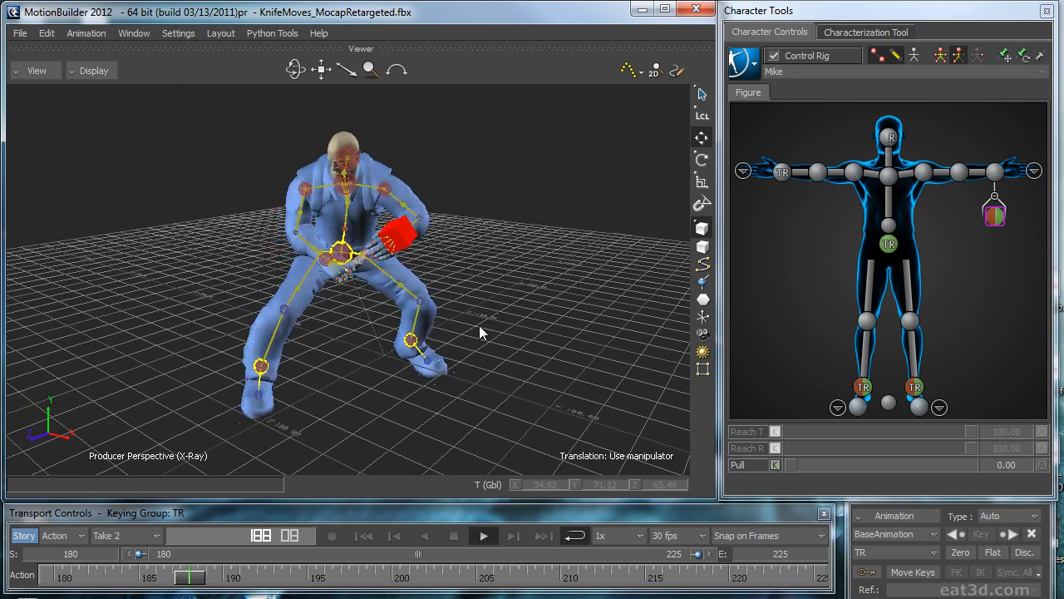
key(ctrl+space)
click(363, 535)
ctrl+drag(444, 393, 538, 255)
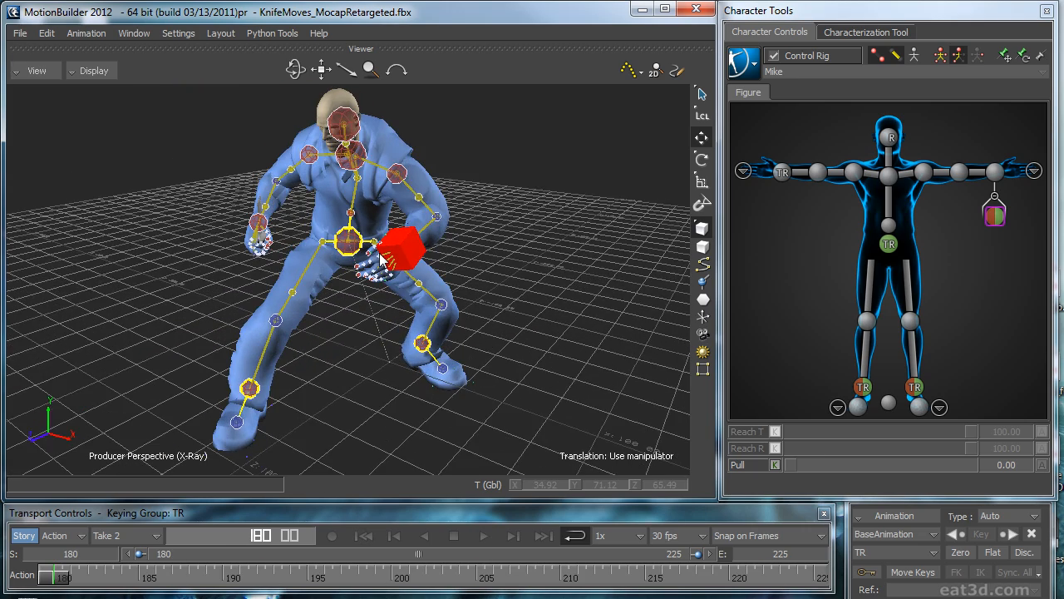
Step: Bake the animation to the skeleton and plot it back onto the Control Rig
click(997, 218)
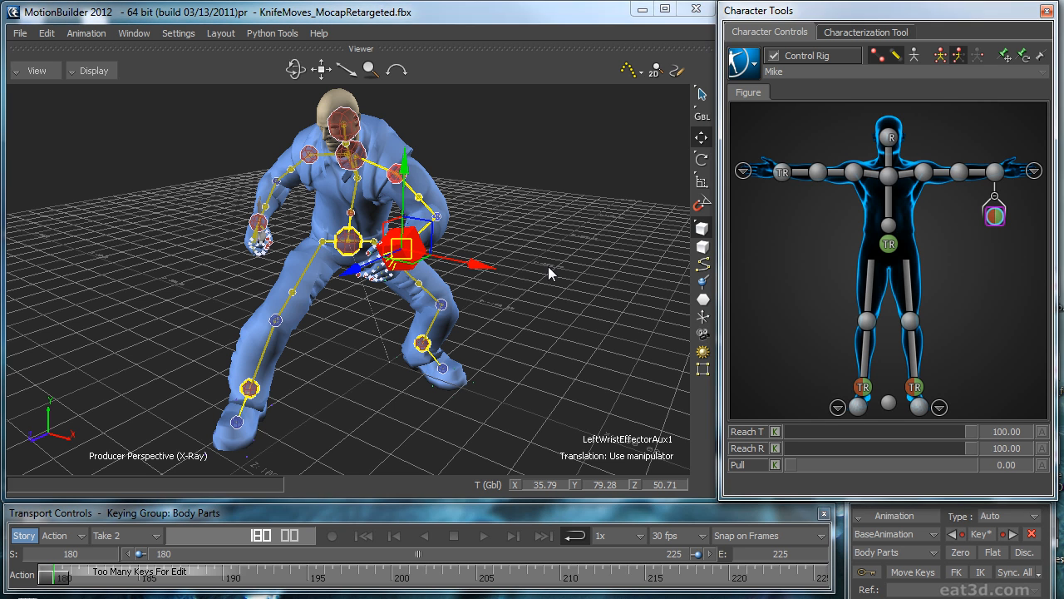
click(745, 74)
mouse_move(771, 153)
click(825, 156)
click(745, 65)
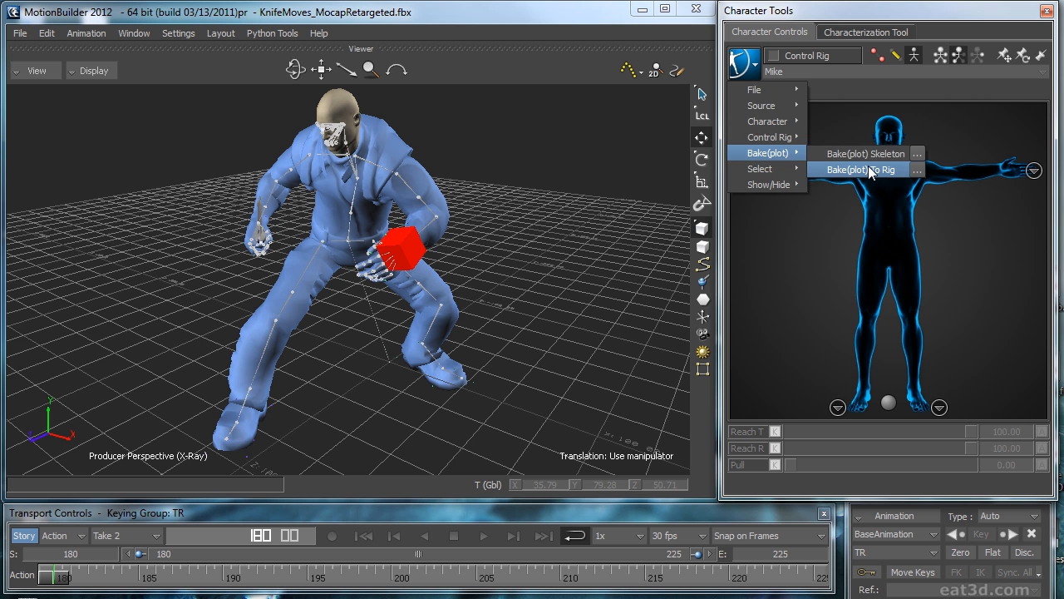
click(868, 169)
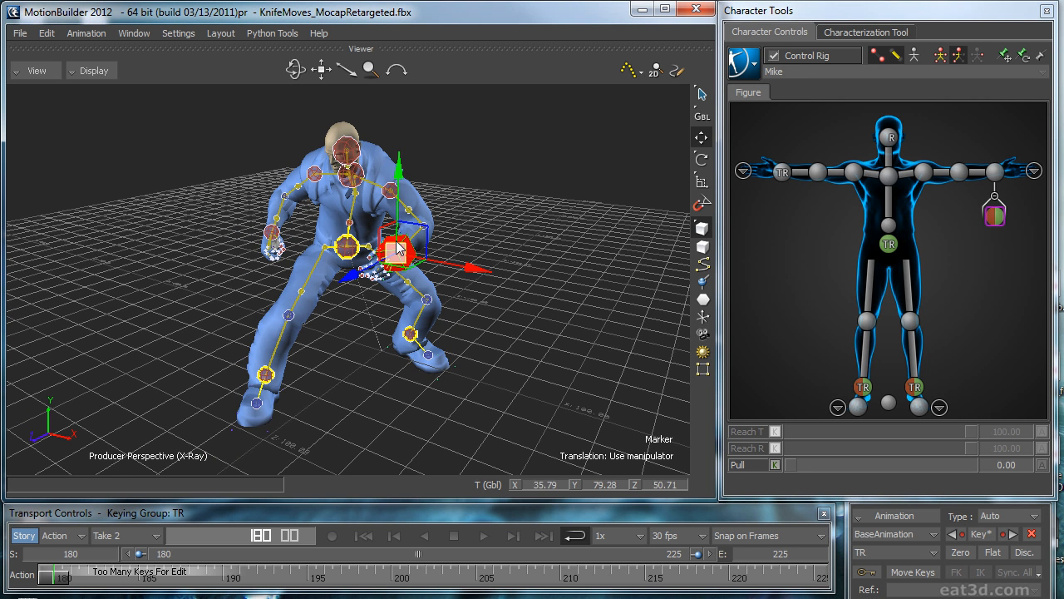
Step: Delete the left wrist's auxiliary effector together with the marker that drives it
click(1000, 213)
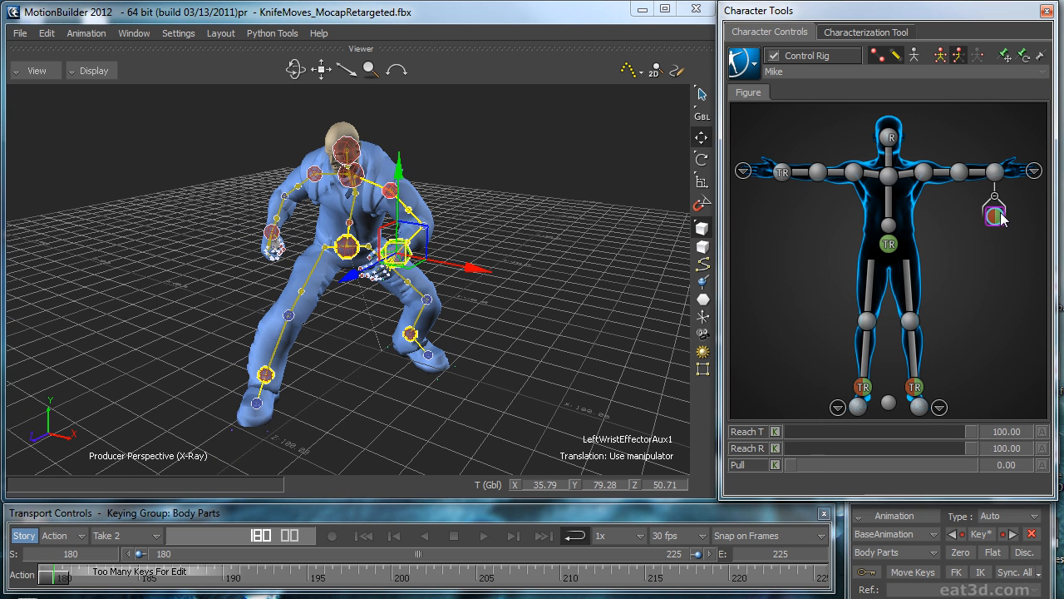
key(Delete)
Step: Play back the loop from different angles to check the left arm and the feet, and stop at frame 223
key(space)
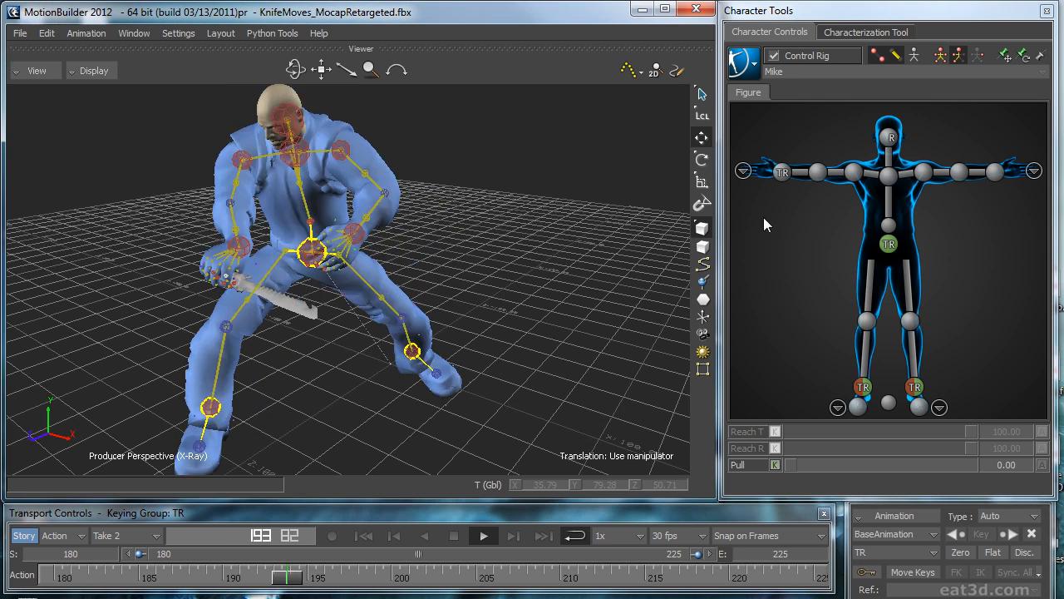
key(space)
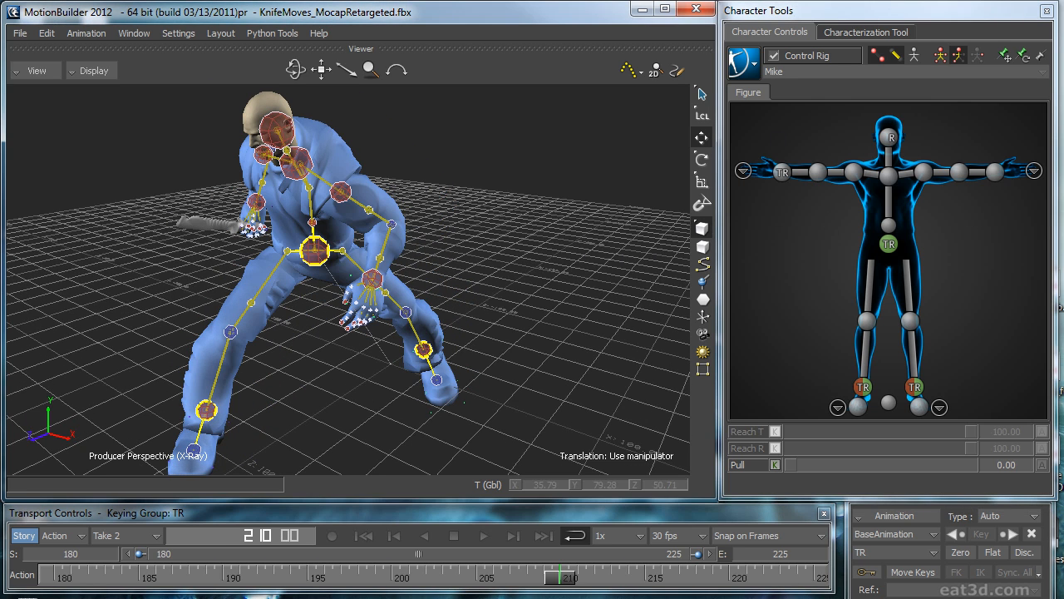
ctrl+shift+drag(581, 278, 538, 283)
key(space)
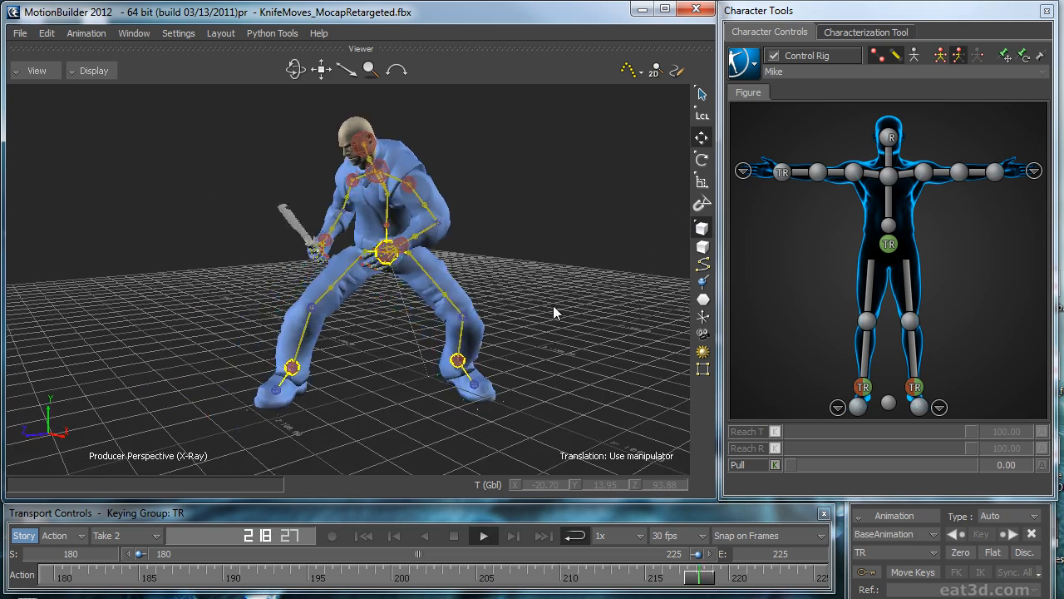
key(space)
ctrl+shift+drag(512, 348, 600, 342)
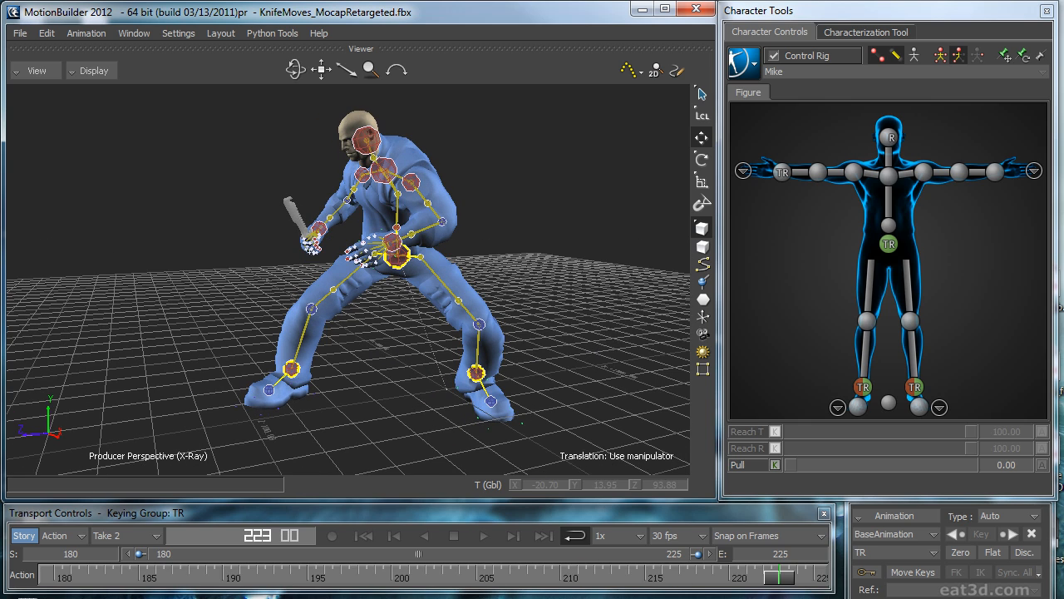
Step: Add a Marker from the element templates to the floor in front of the character
drag(1063, 105, 518, 103)
drag(419, 491, 143, 374)
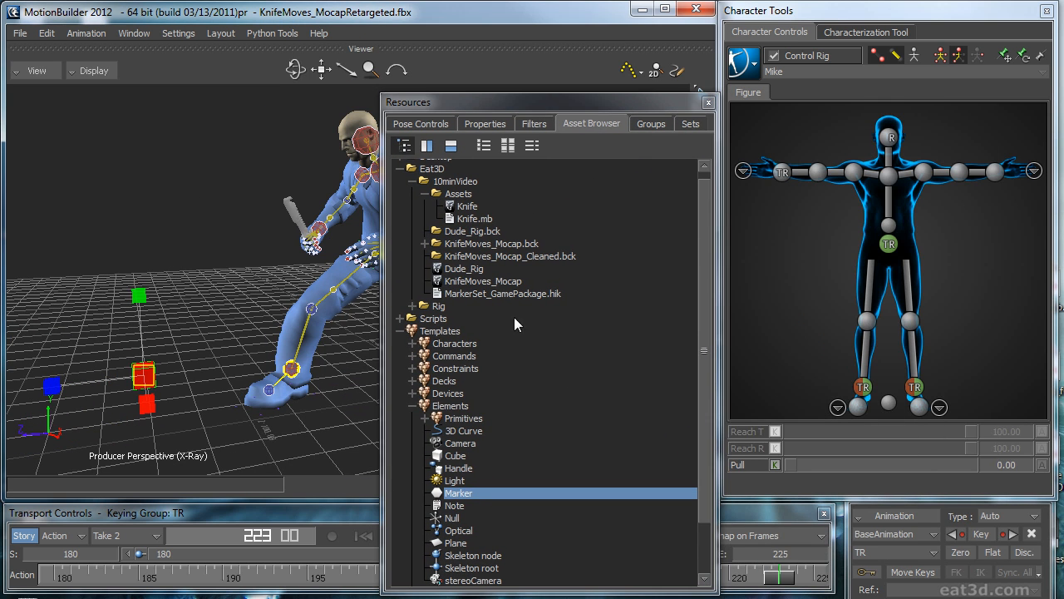
click(708, 100)
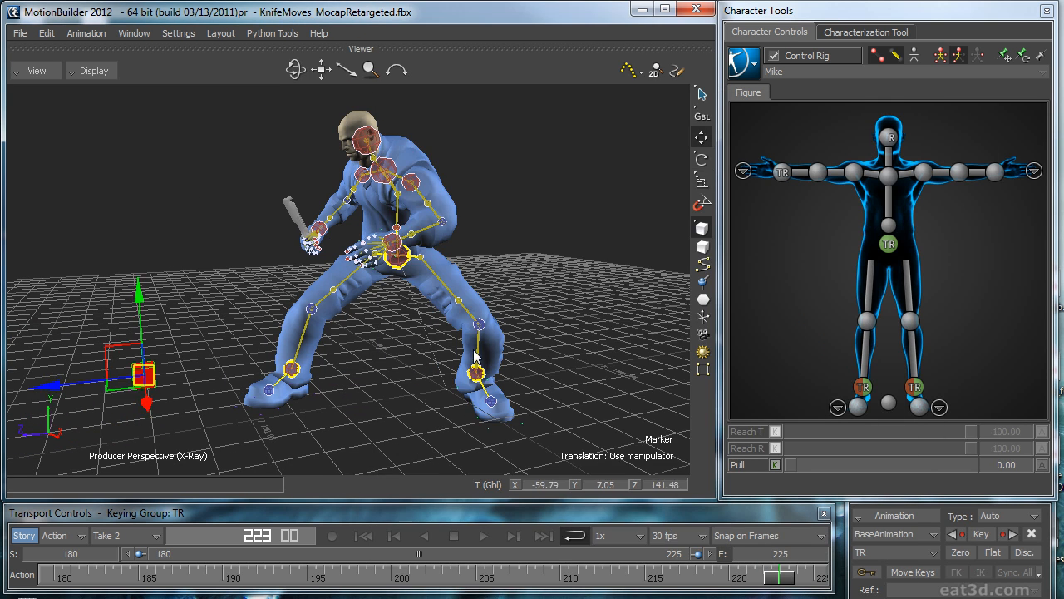
Step: Deactivate the Parent/Child 1 constraint and assign the new Marker as its constrained object
drag(1063, 158, 397, 155)
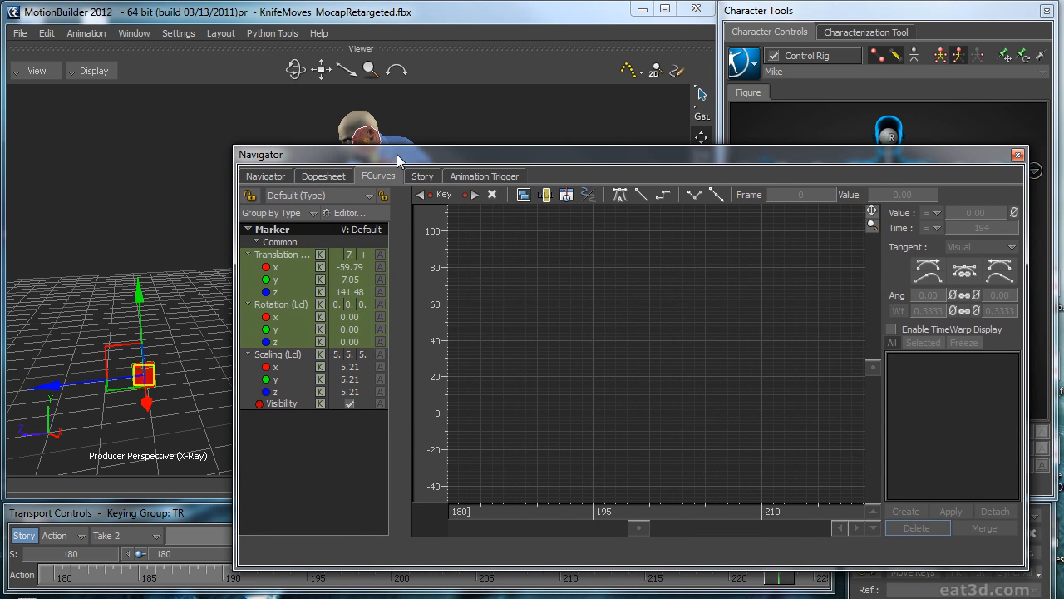
click(267, 176)
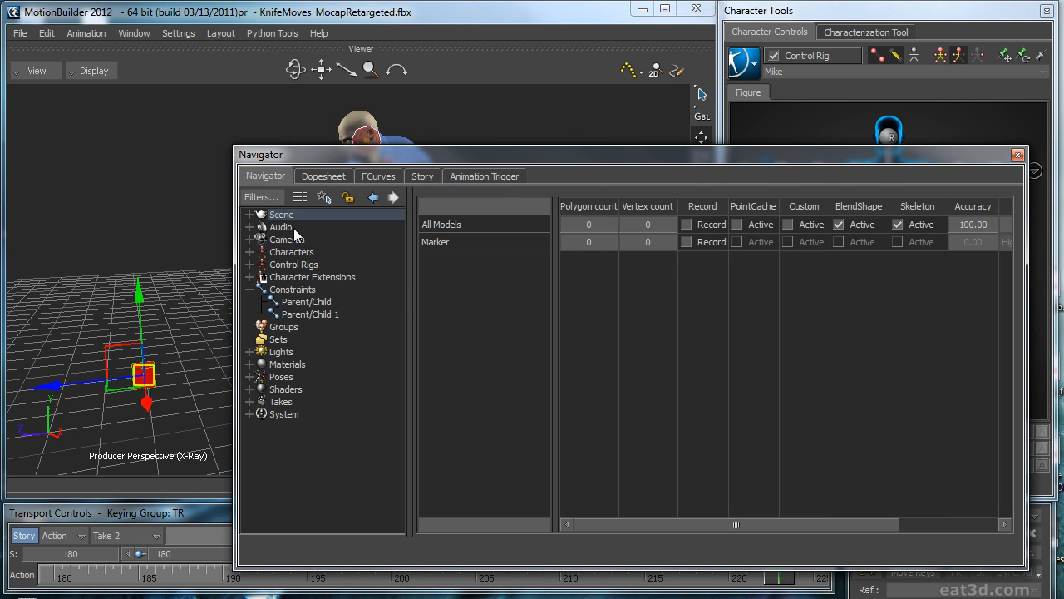
click(310, 315)
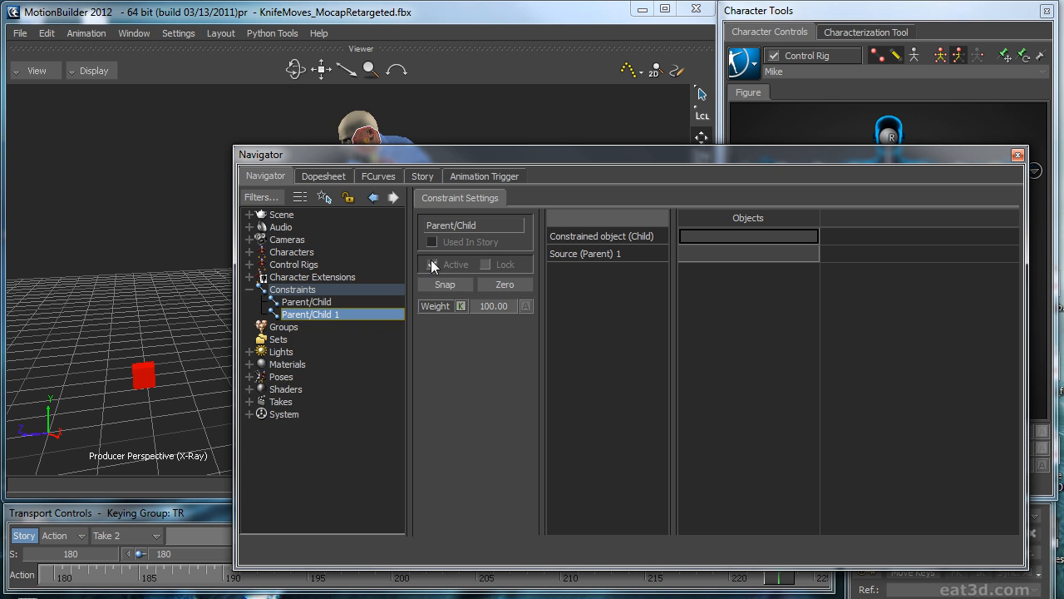
alt+drag(153, 366, 439, 268)
alt+drag(739, 237, 739, 238)
Step: Assign the left ankle effector as the constraint's parent source and activate it with zero offset
mouse_move(699, 159)
mouse_down()
mouse_move(698, 204)
mouse_move(497, 131)
mouse_up()
click(915, 384)
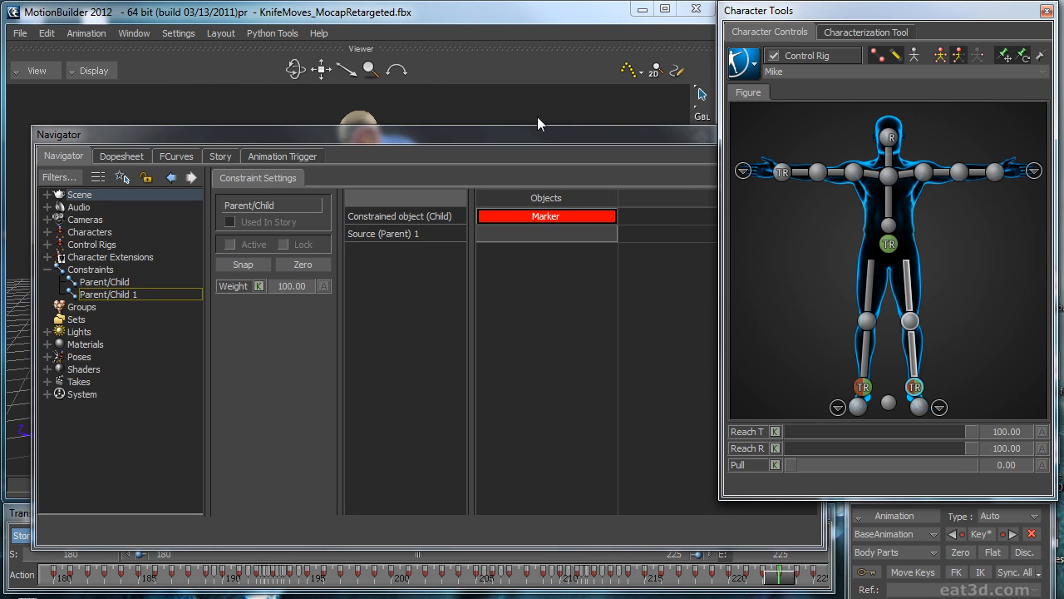
alt+drag(532, 119, 546, 234)
click(307, 263)
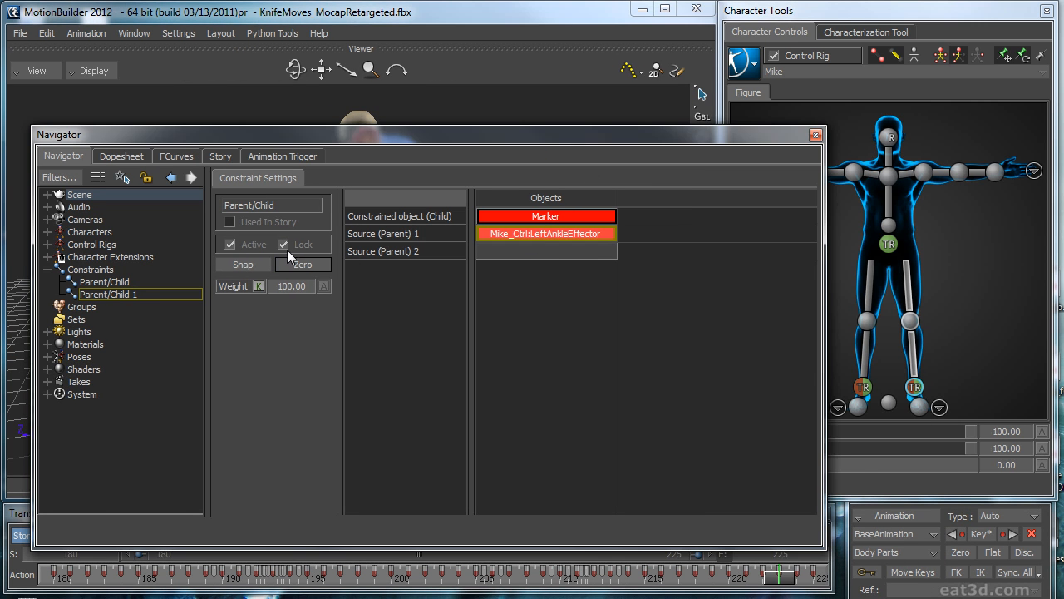
drag(532, 134, 1063, 378)
click(652, 263)
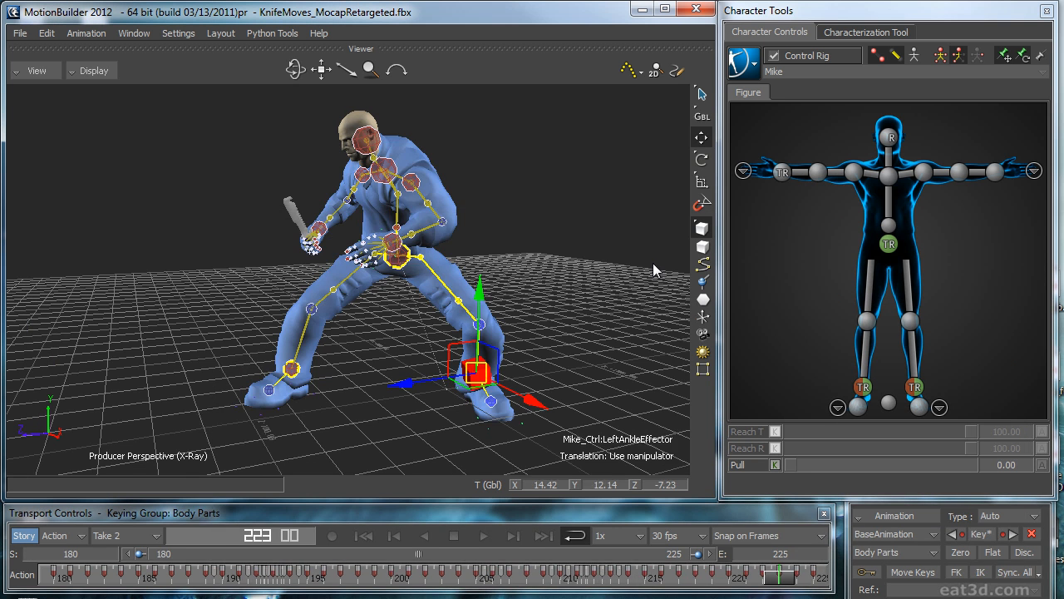
Step: Play back the loop to check that the marker follows the left ankle, and return to frame 180
key(ctrl+space)
key(ctrl+space)
click(363, 536)
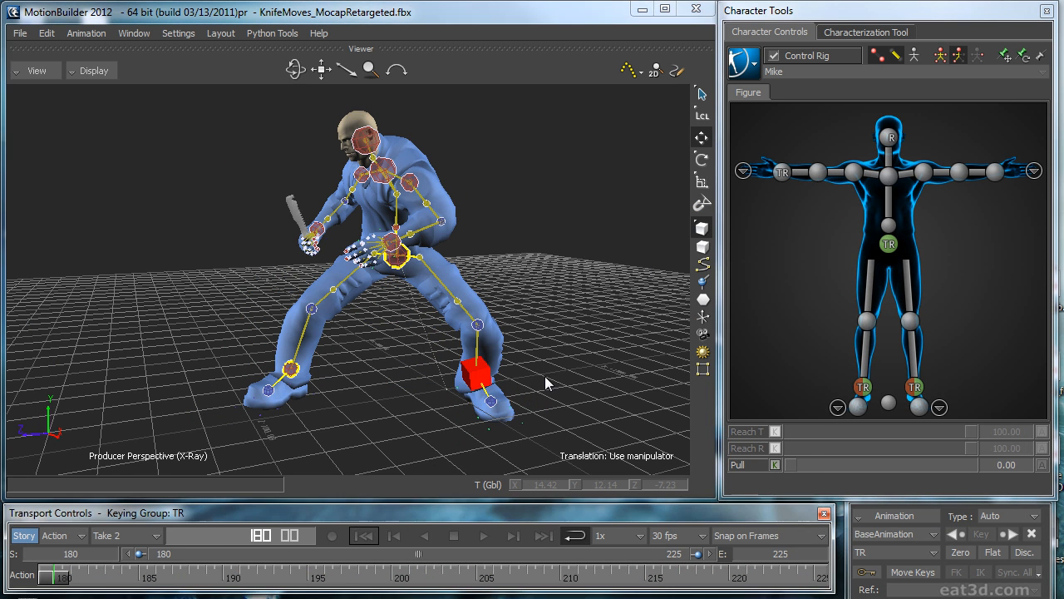
Step: Plot all properties of the ankle marker on frame at 30 FPS with the Gimble Killer rotation filter
click(488, 369)
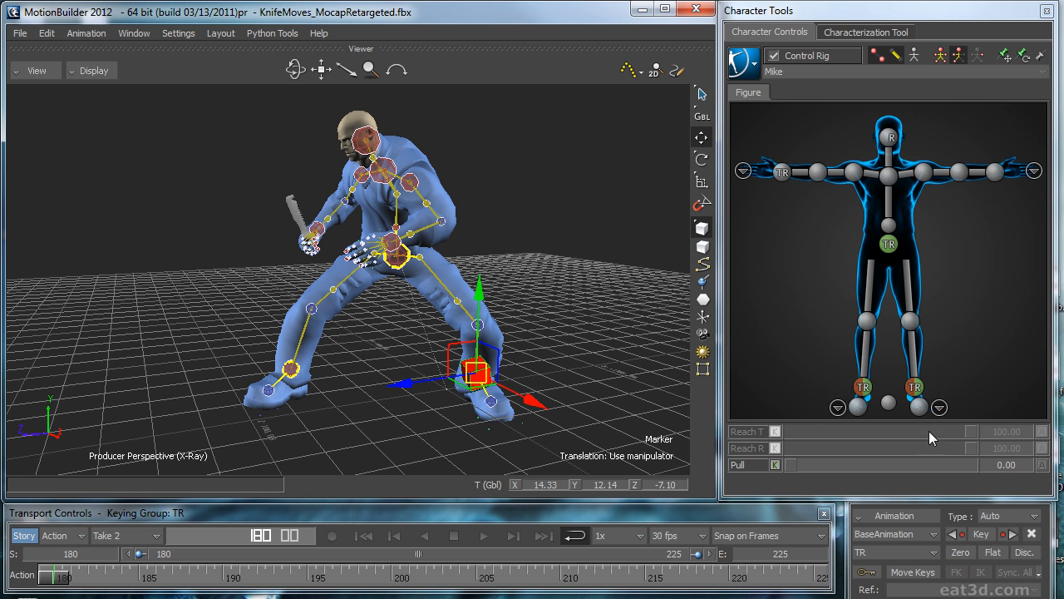
click(895, 515)
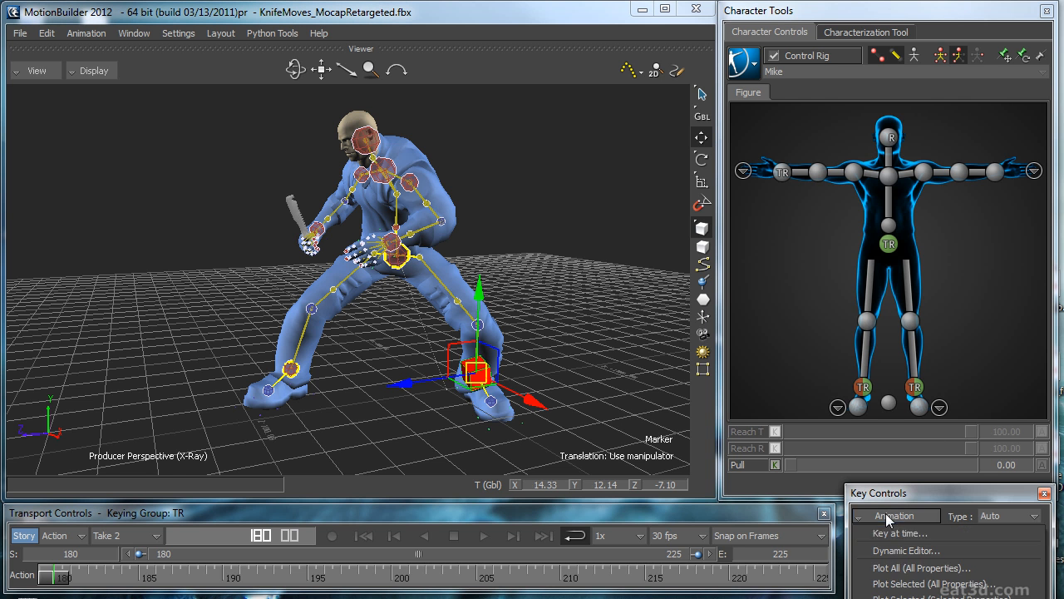
click(904, 584)
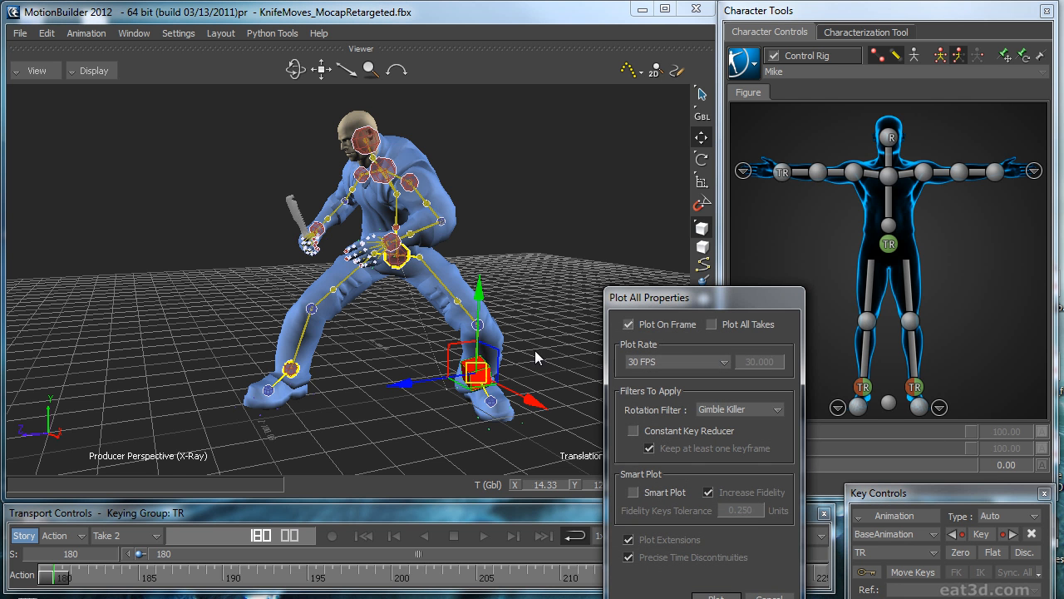
click(700, 592)
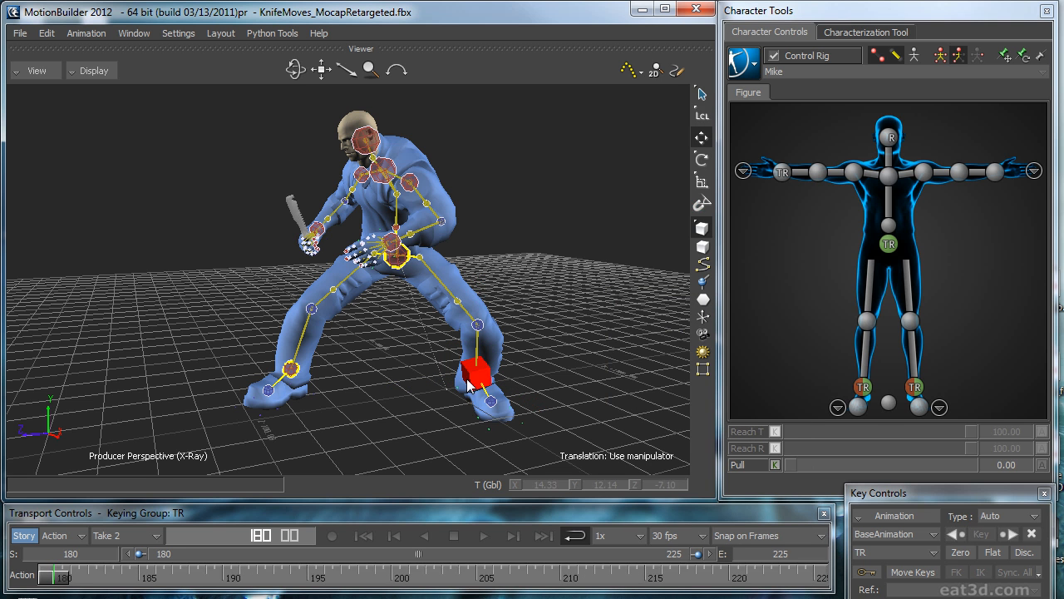
click(584, 282)
Step: Create an auxiliary effector on the left ankle effector and select it
click(924, 393)
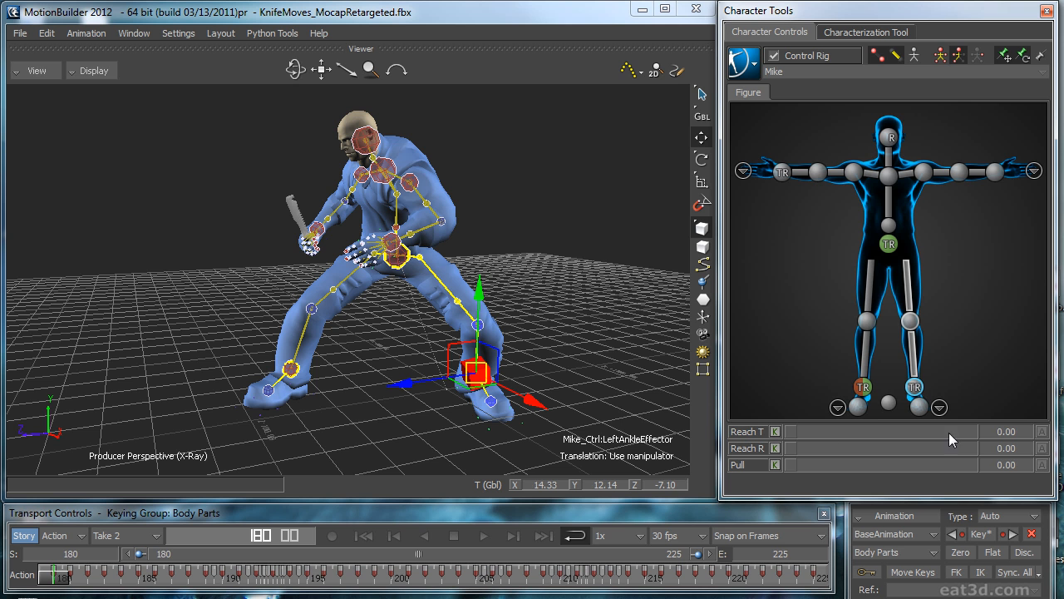
right_click(914, 392)
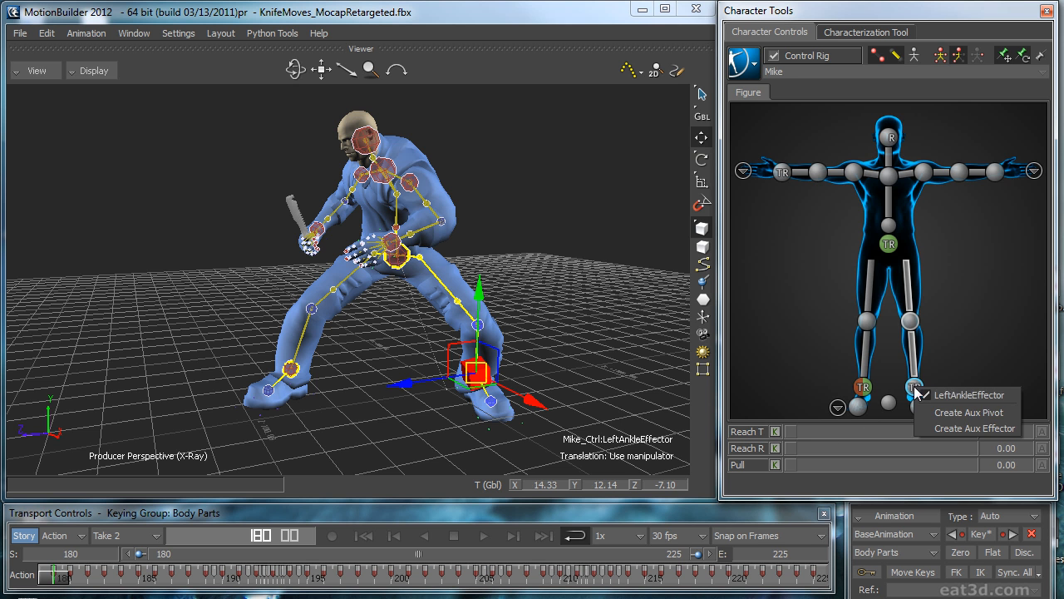
click(971, 428)
click(968, 361)
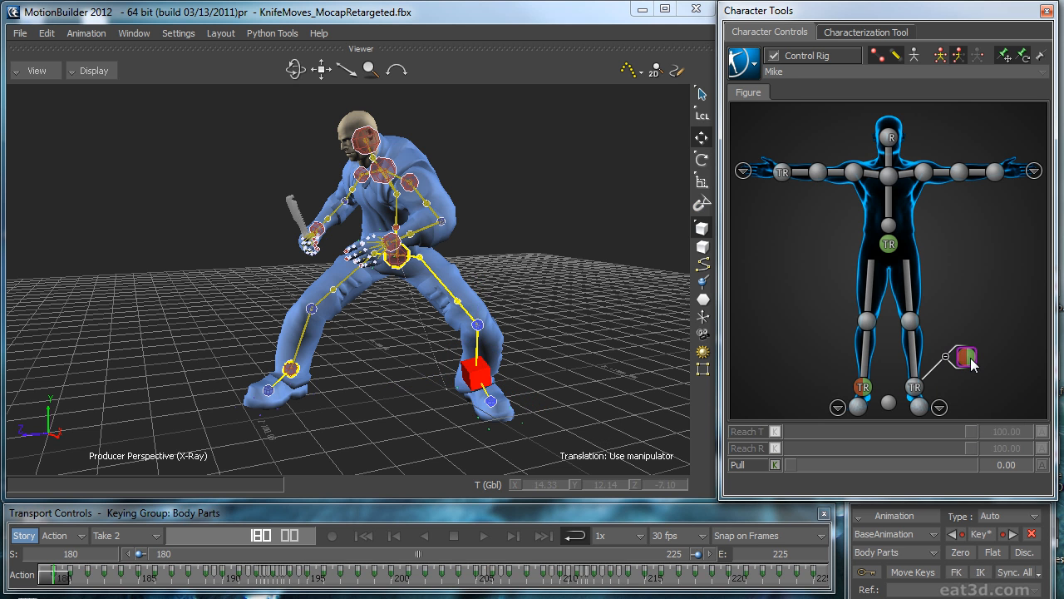
click(971, 361)
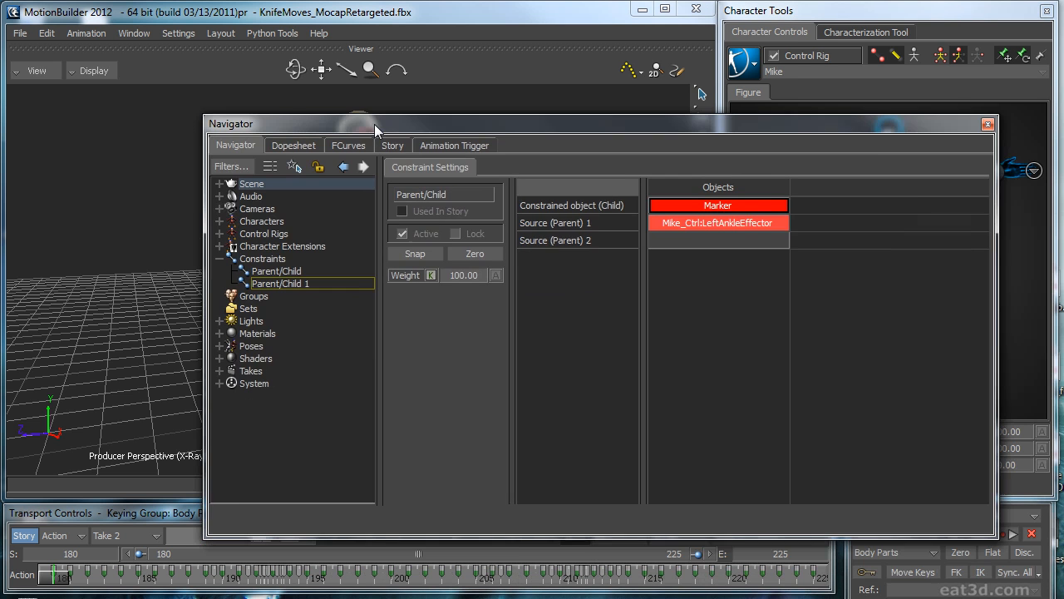
Step: Remove the left ankle effector from the deactivated Parent/Child 1 constraint and make the Marker its parent source
click(687, 223)
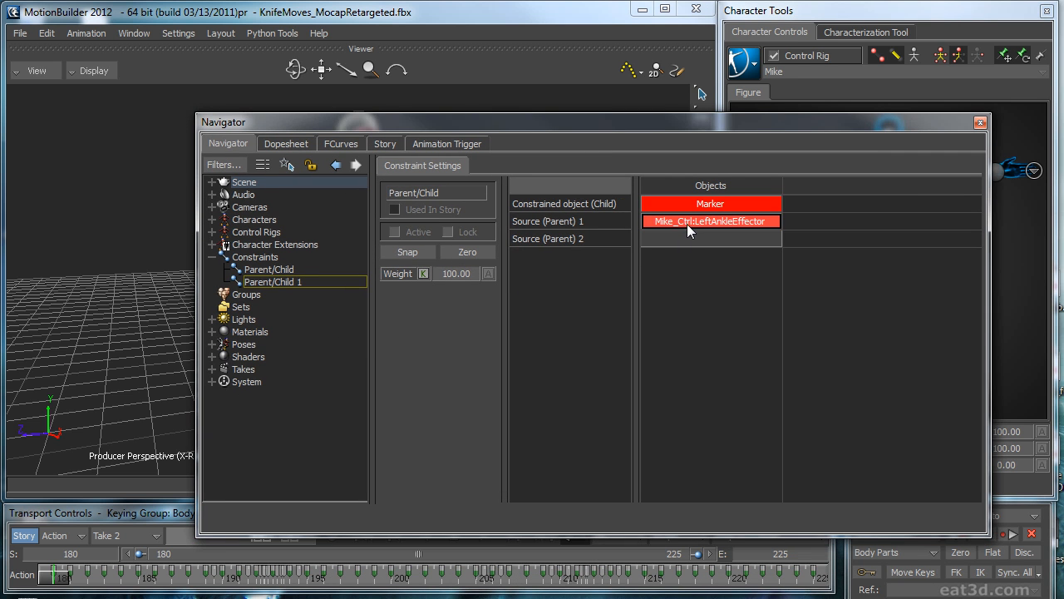
key(Delete)
drag(705, 202, 710, 220)
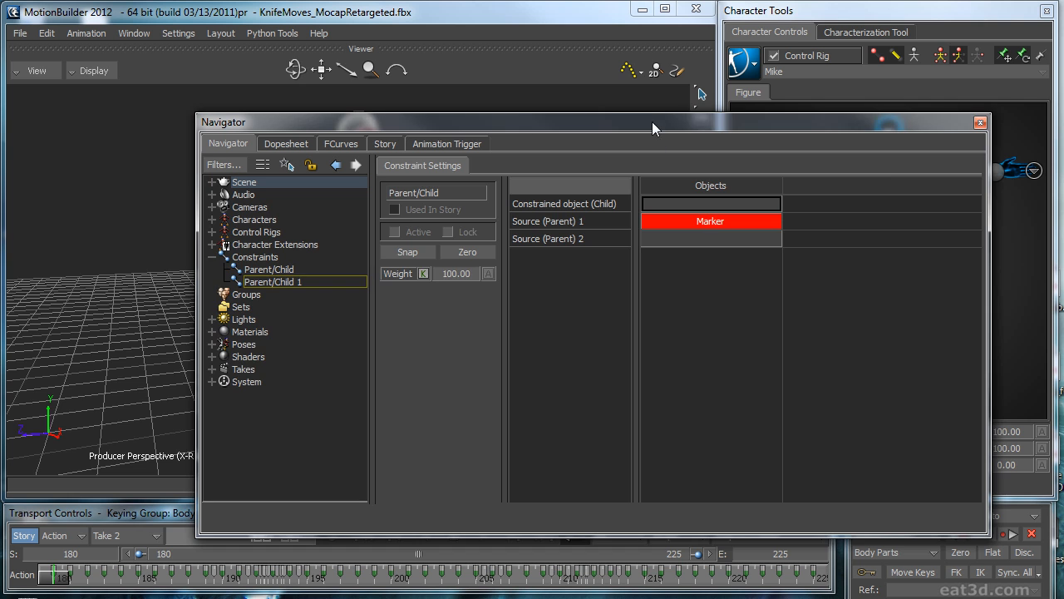
Step: Assign the left ankle's auxiliary effector as the constrained object and activate the constraint with Snap
drag(652, 121, 474, 107)
click(968, 364)
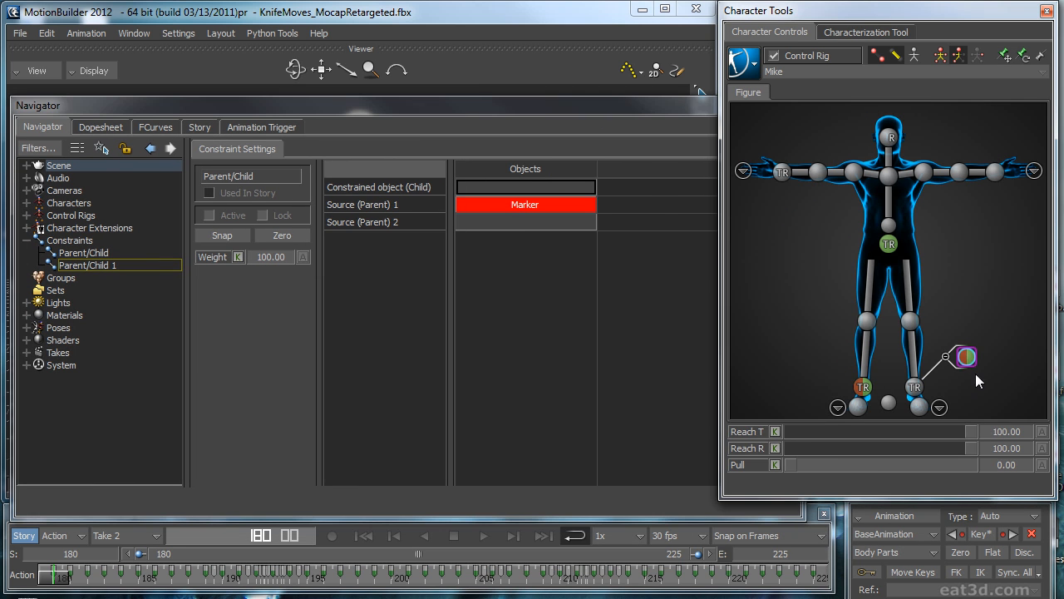
drag(518, 88, 510, 187)
click(226, 236)
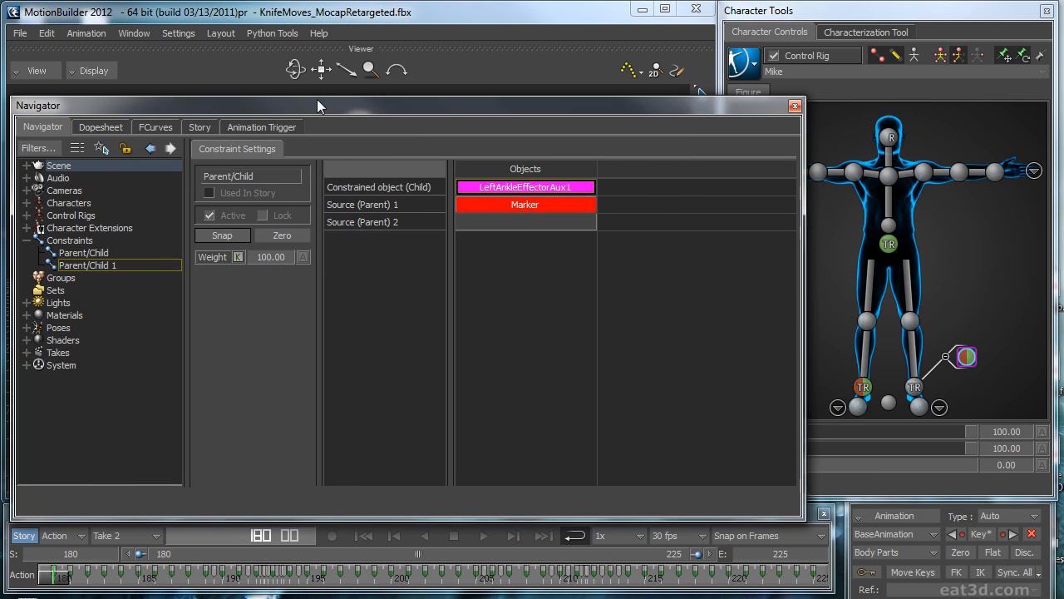
click(794, 106)
Step: Test the left foot's link to the marker, play back the loop and return to its first frame
click(583, 236)
click(473, 381)
mouse_move(476, 379)
mouse_down()
mouse_move(505, 374)
mouse_move(478, 378)
mouse_up()
click(588, 312)
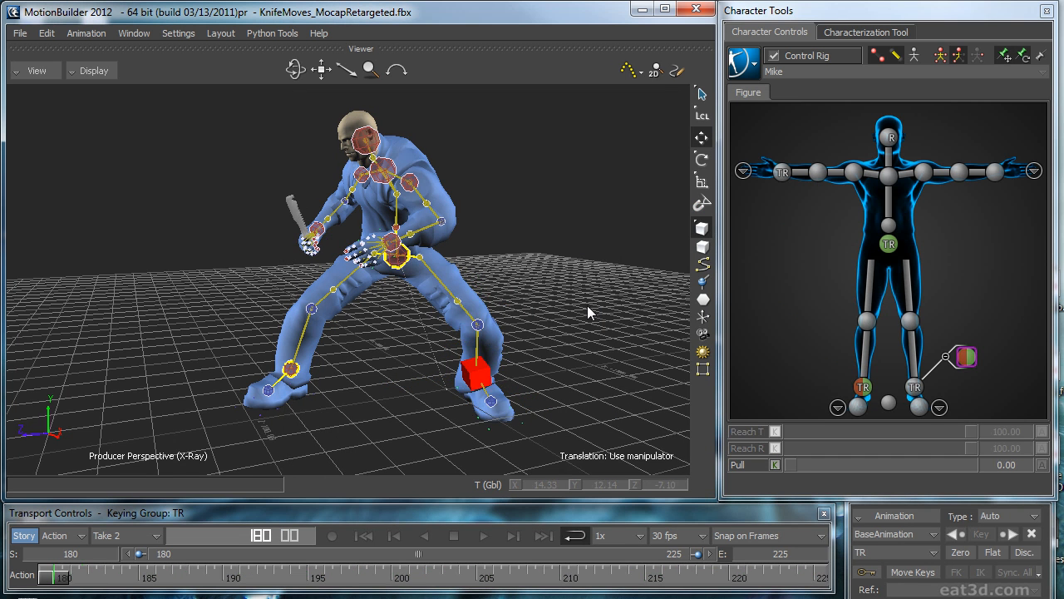
click(483, 535)
click(364, 535)
Step: Bake the marker-driven Control Rig animation to the character's skeleton
click(744, 63)
mouse_move(767, 153)
click(869, 155)
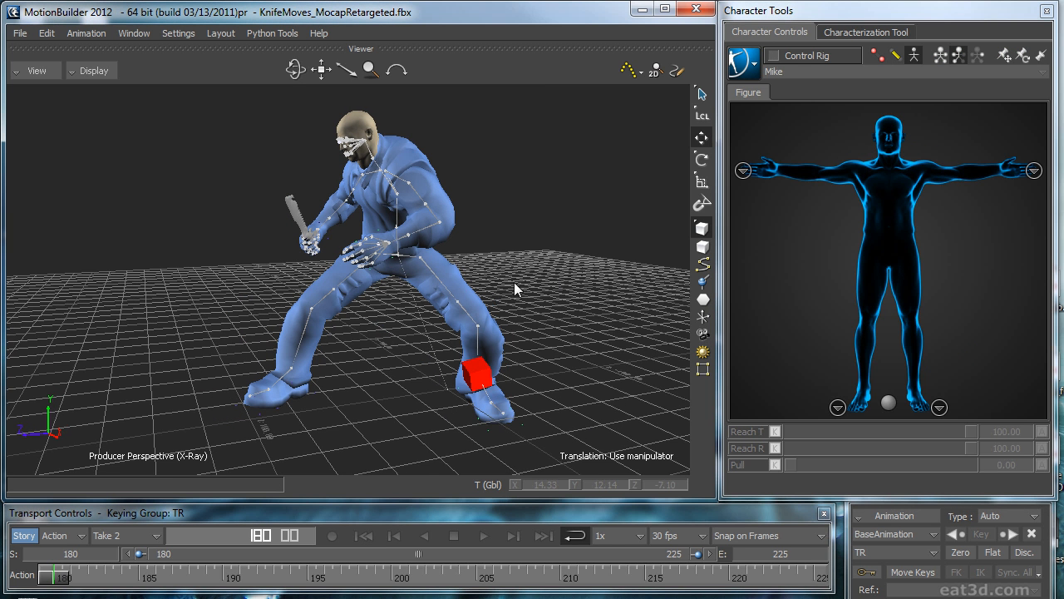
Step: Delete the keys from frame 181 to 225 on the left leg's joint chain, keeping the first frame's keys
click(503, 413)
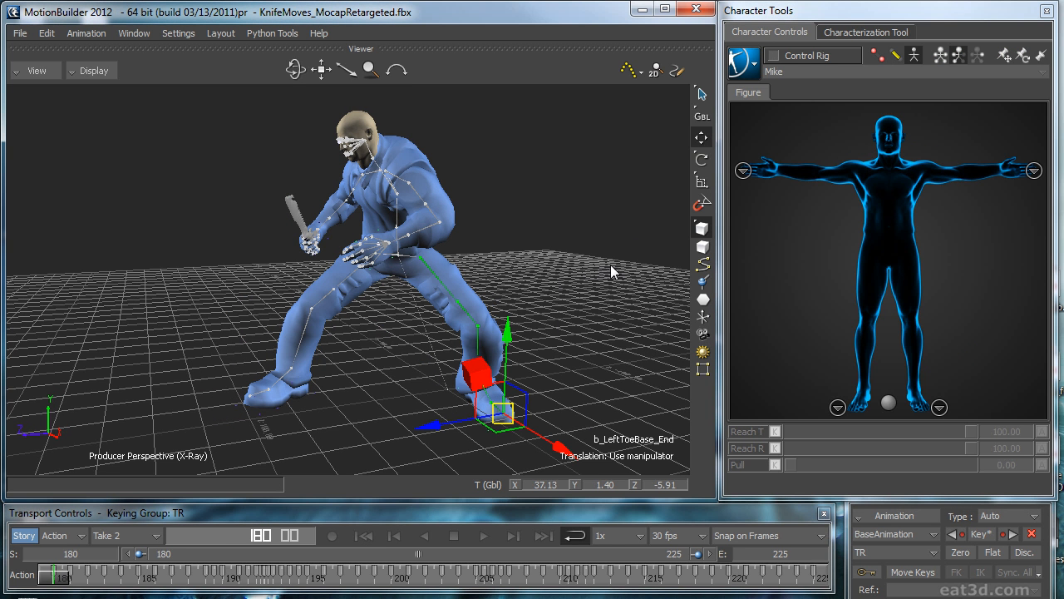
click(813, 569)
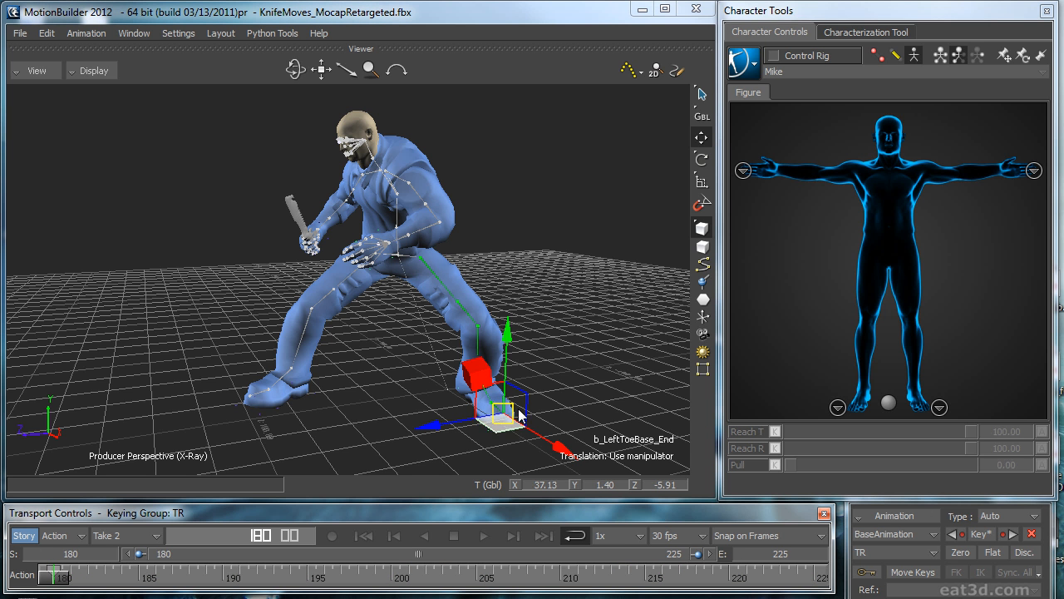
Step: Return to the loop's first frame and bake the cleaned skeleton animation onto the Control Rig
click(483, 536)
click(364, 535)
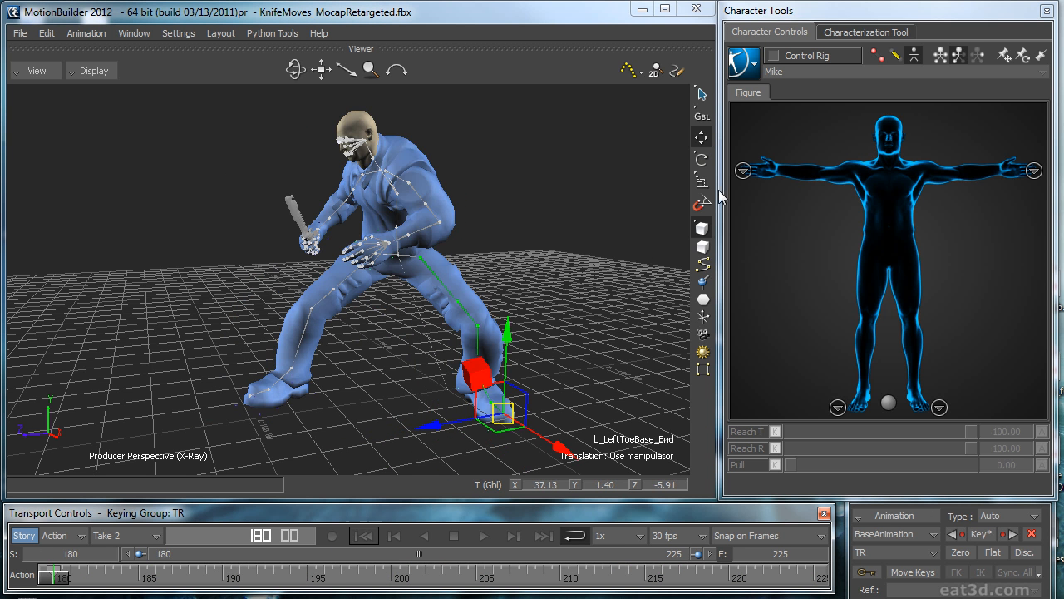
click(589, 224)
click(744, 62)
mouse_move(767, 153)
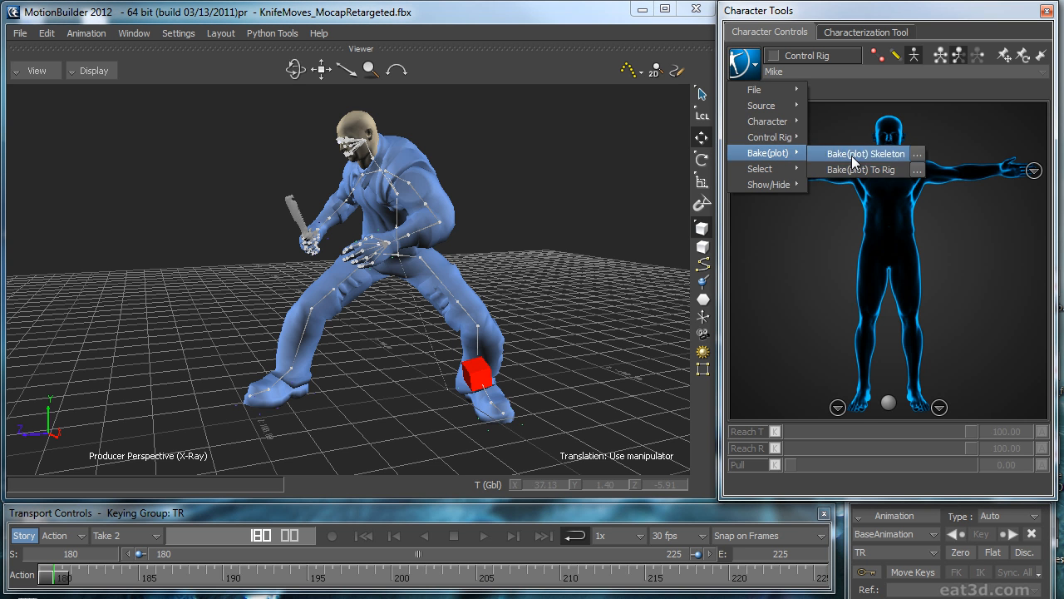
click(851, 169)
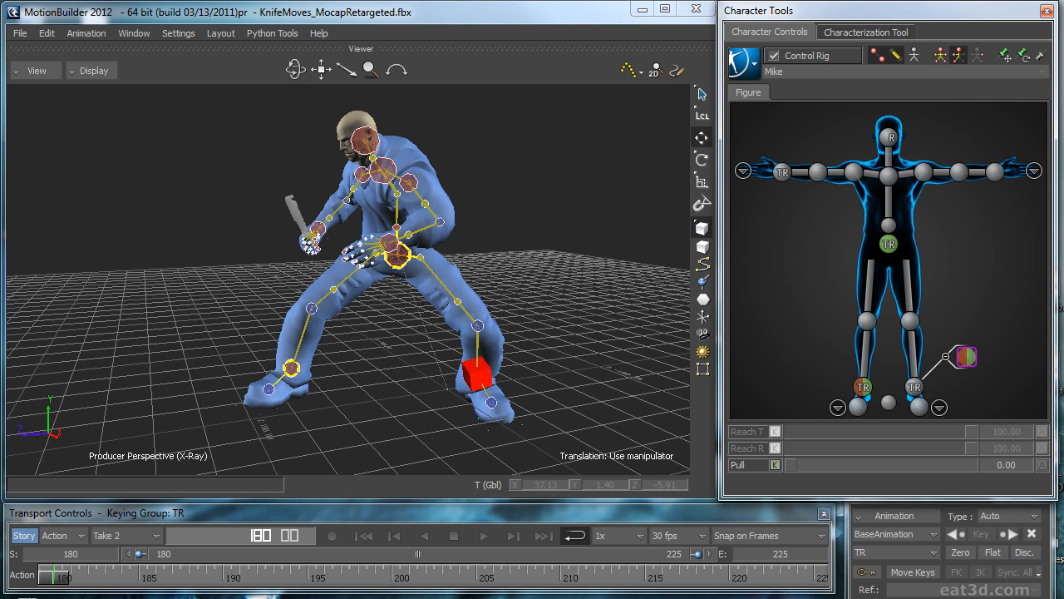
Step: Check the settings of the Parent/Child 1 constraint and play back the loop to examine the left foot
drag(1063, 175, 399, 124)
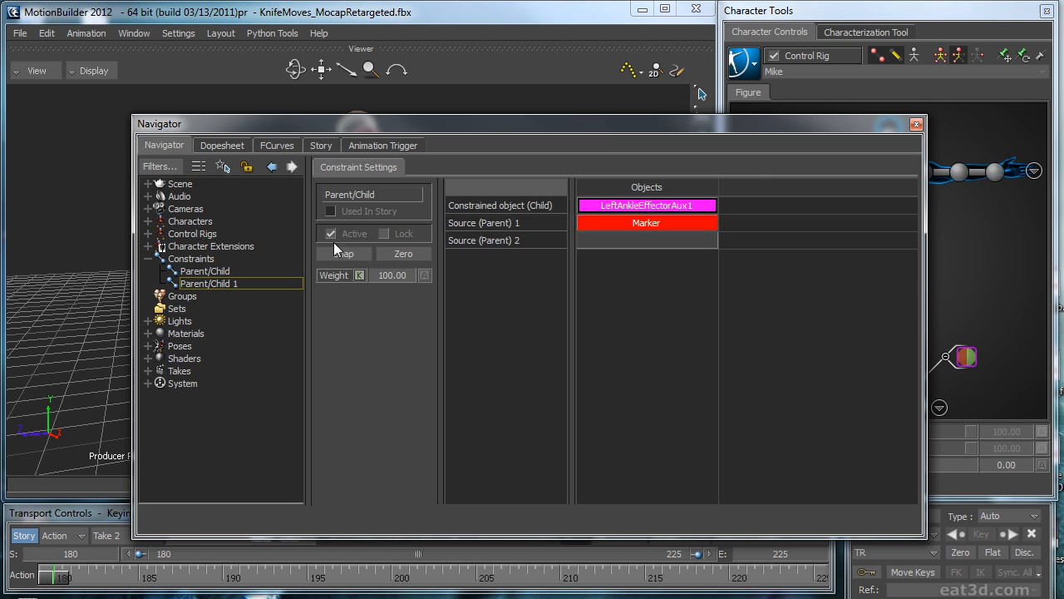
drag(614, 131, 1063, 166)
click(734, 237)
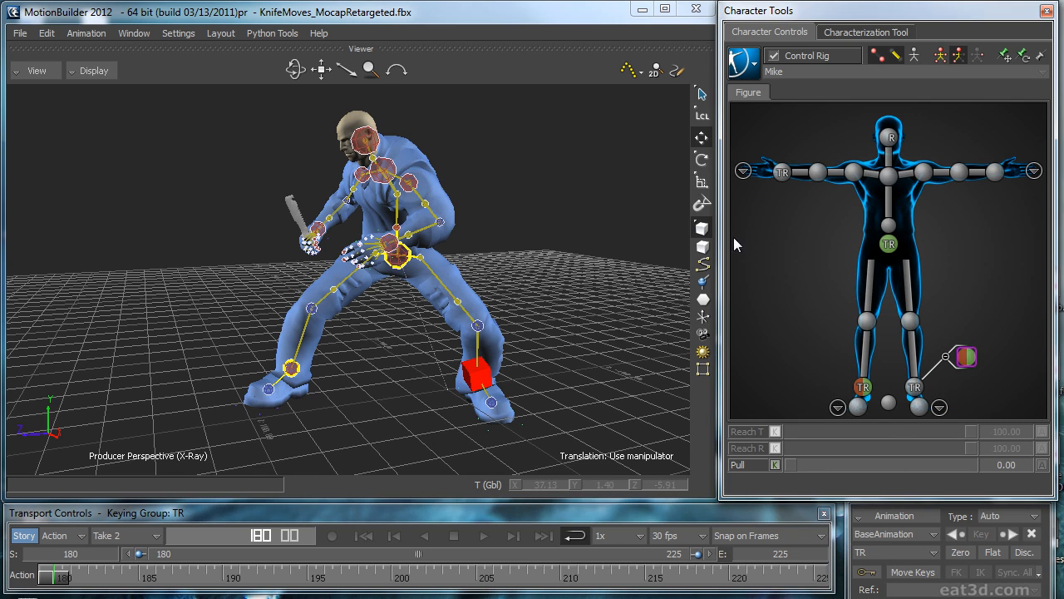
click(561, 259)
key(space)
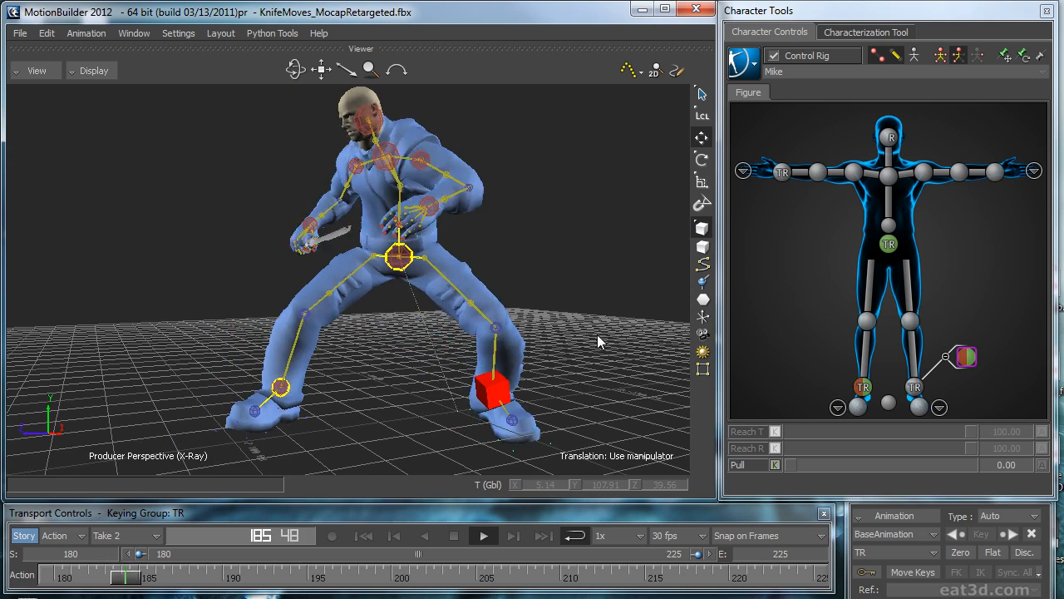
key(space)
key(space)
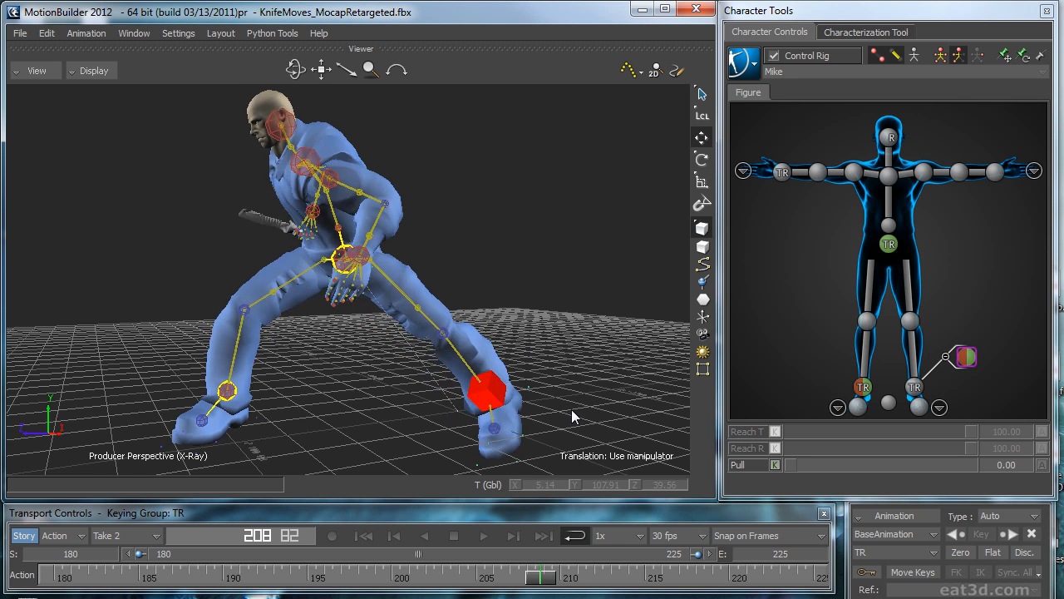
Step: Bake the marker-constrained animation to the skeleton and bake it back to the Control Rig
click(742, 63)
mouse_move(761, 158)
click(865, 158)
click(742, 67)
mouse_move(794, 151)
click(873, 169)
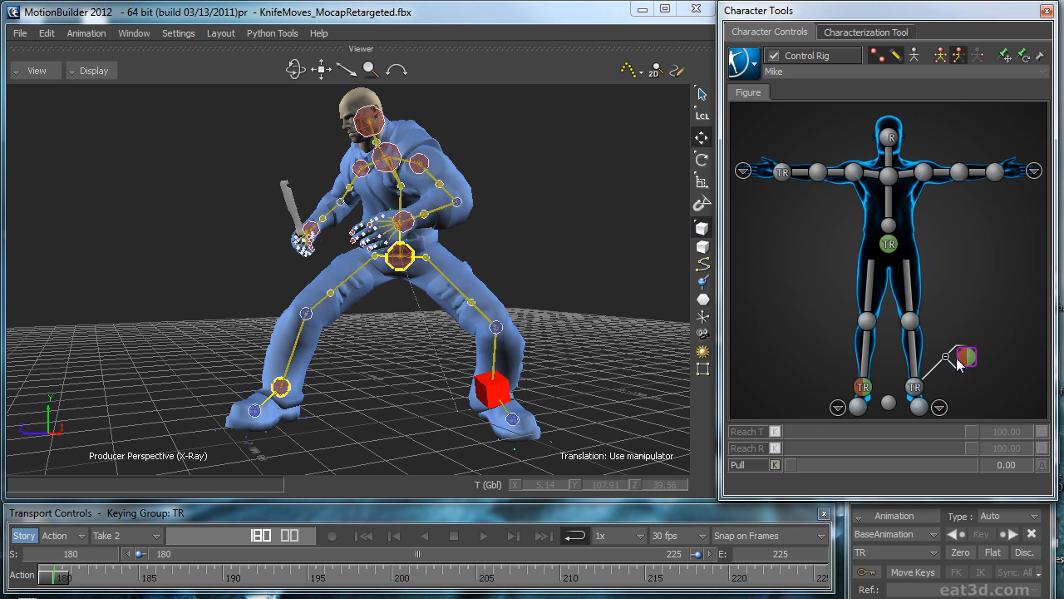
Step: Delete the left ankle's auxiliary effector and remove the Marker source from its Parent/Child constraint
click(962, 360)
click(986, 298)
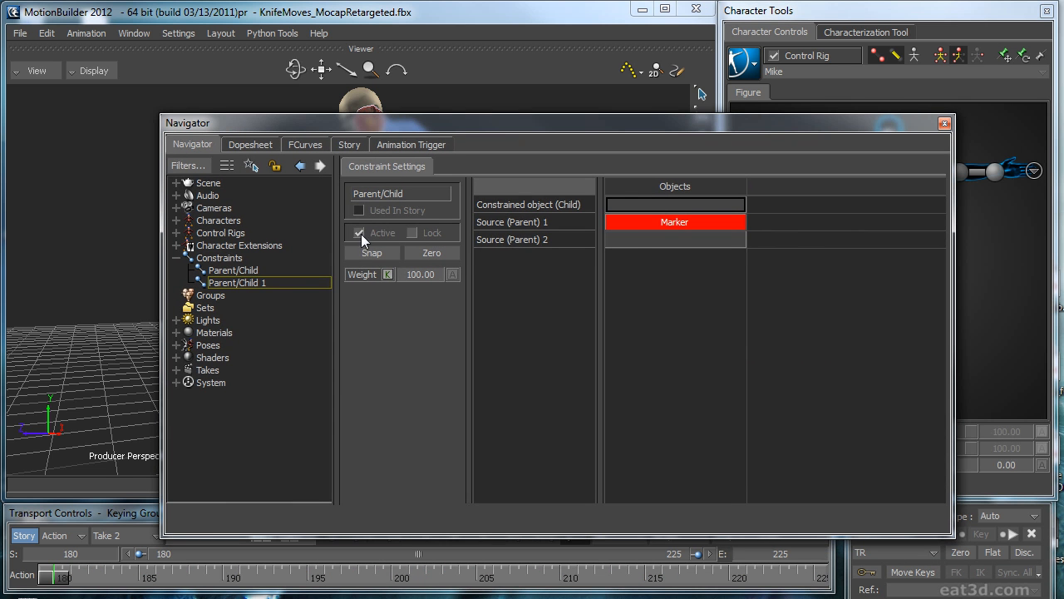
click(632, 227)
key(Delete)
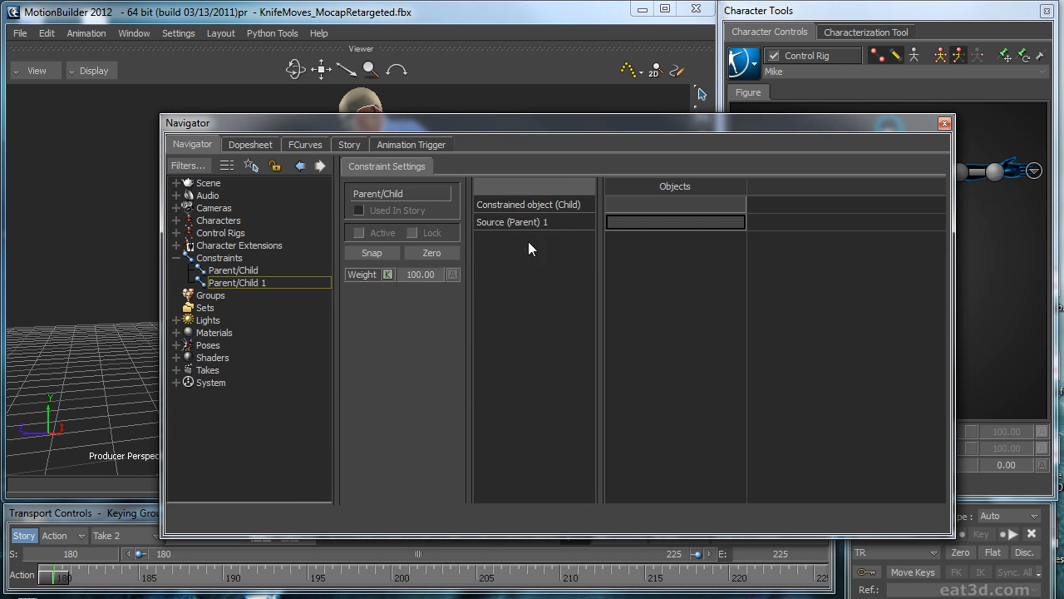
Step: Delete the emptied Parent/Child 1 constraint from the scene
right_click(230, 281)
click(223, 282)
right_click(243, 281)
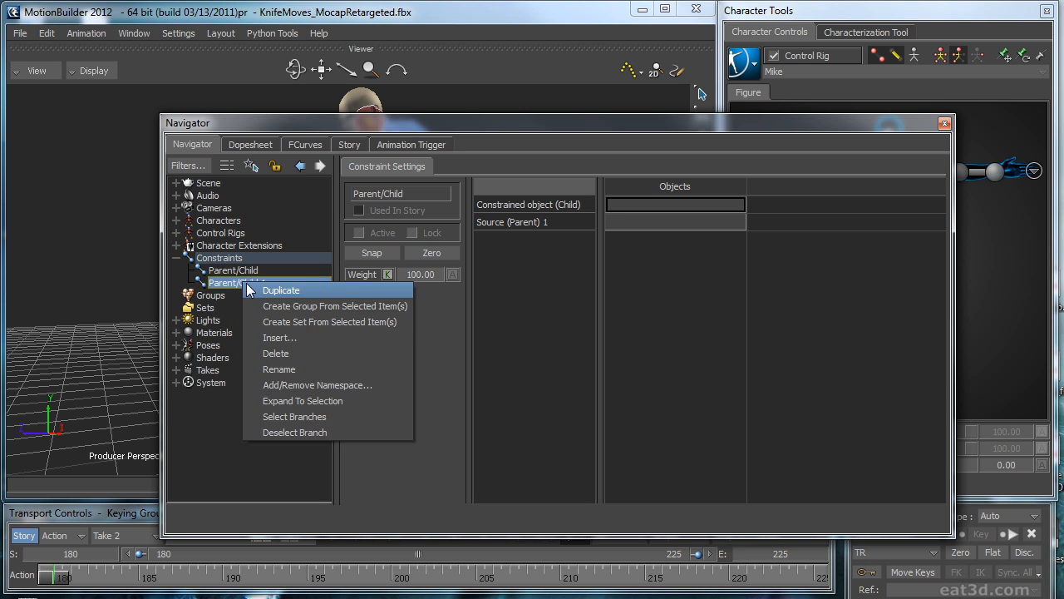
click(283, 357)
click(282, 361)
click(237, 281)
right_click(238, 282)
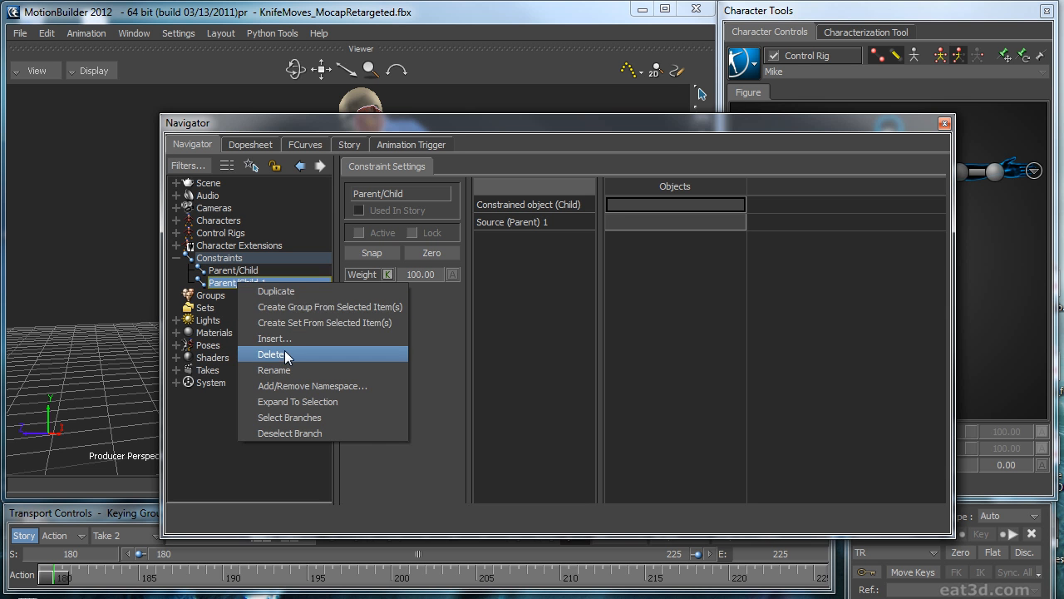
click(354, 355)
drag(386, 124, 1063, 291)
Step: Delete the red cube marker at the left ankle
click(515, 342)
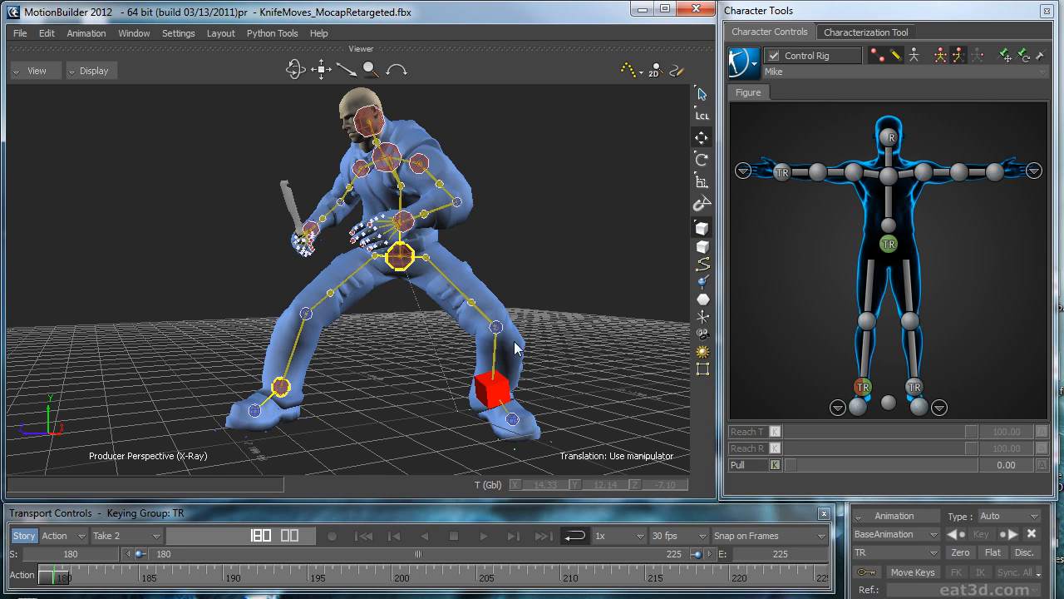
click(505, 380)
key(Delete)
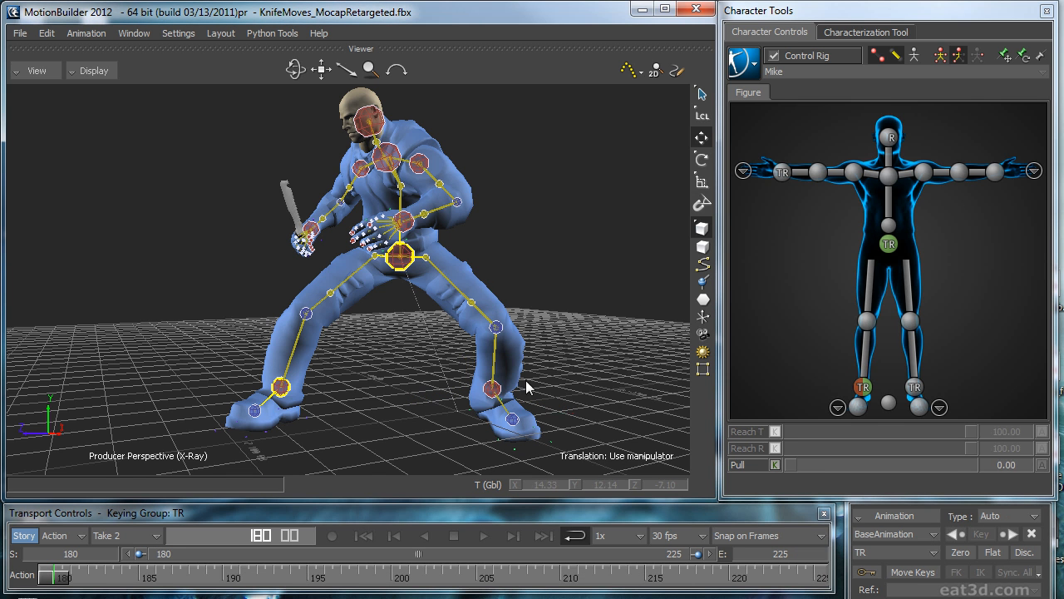
Step: Select the left ankle effector and play back the loop to examine the left foot's motion
click(913, 387)
middle_drag(608, 345, 581, 300)
key(space)
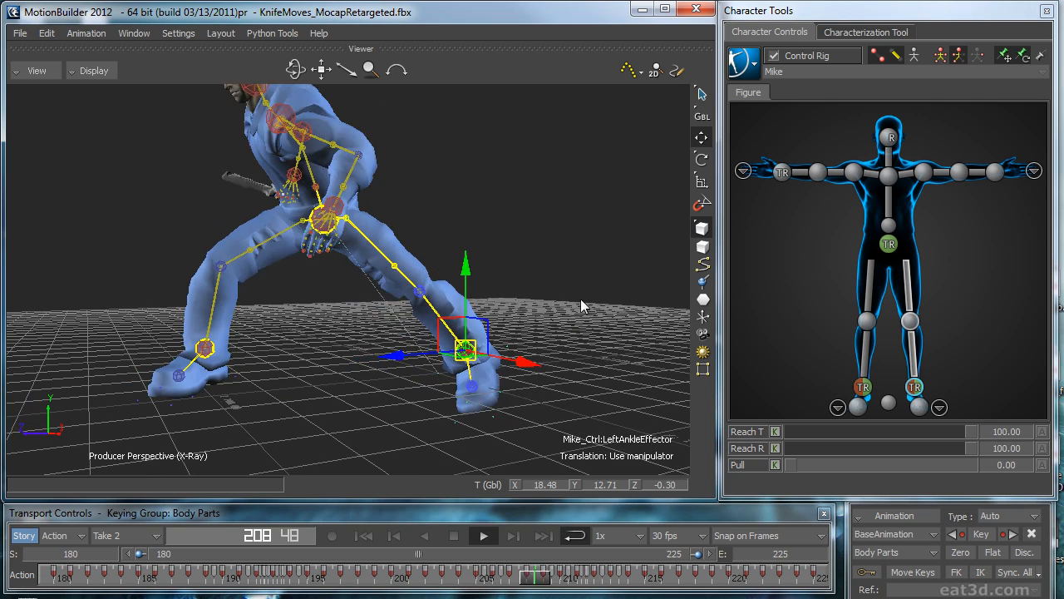
key(space)
ctrl+drag(593, 320, 573, 287)
Step: Activate AnimLayer1 with only the models displayed and rotate the left ankle effector at frame 208
click(893, 534)
click(891, 562)
ctrl+shift+drag(680, 394, 561, 281)
key(ctrl+a)
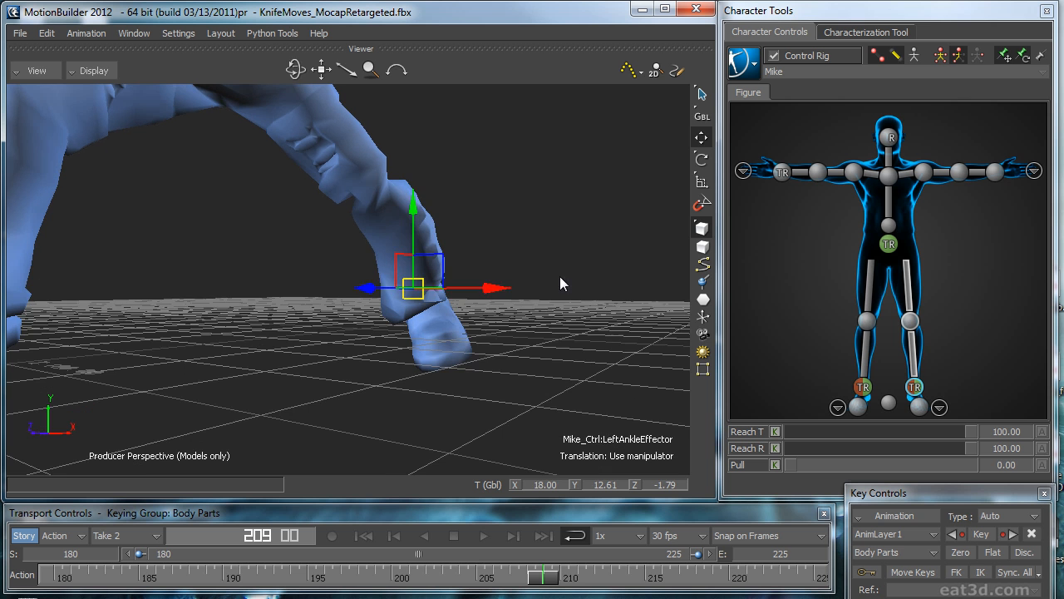
key(r)
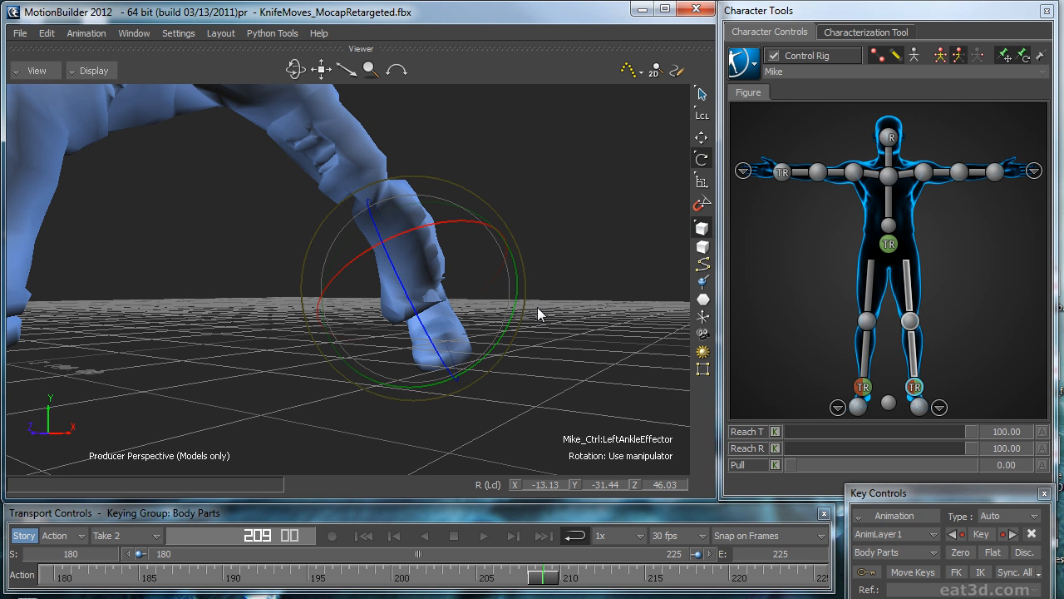
drag(547, 589, 525, 575)
drag(508, 322, 532, 308)
Step: Move the left knee effector to adjust the bend of the left leg at frame 208
click(911, 321)
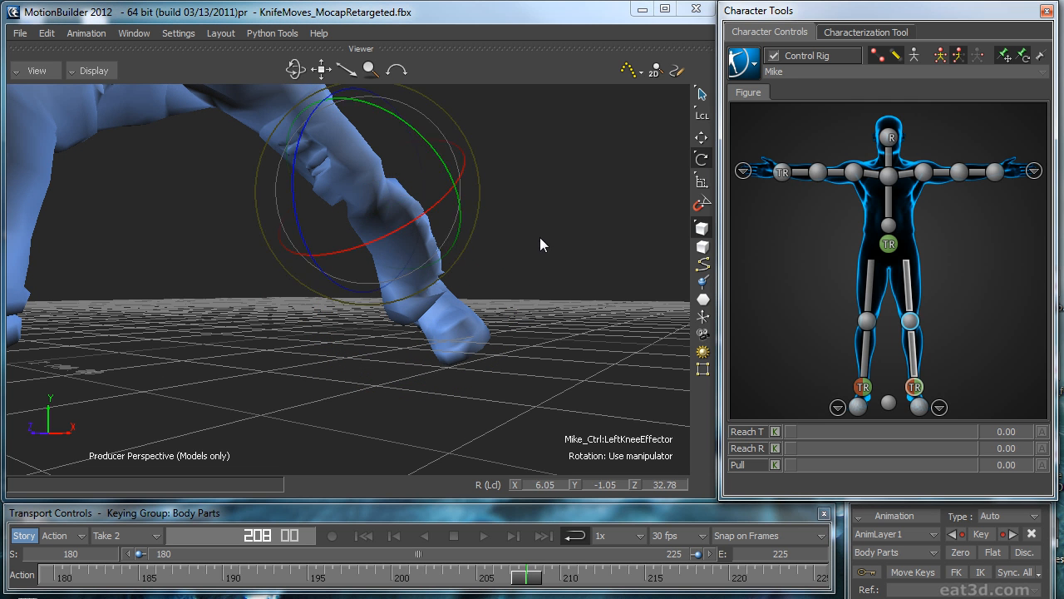
key(t)
drag(430, 129, 365, 196)
ctrl+drag(352, 239, 303, 238)
ctrl+shift+drag(303, 238, 507, 225)
Step: Rotate and key the left ankle effector at frame 208, with zero keys bounding the correction at frames 200 and 215
click(915, 386)
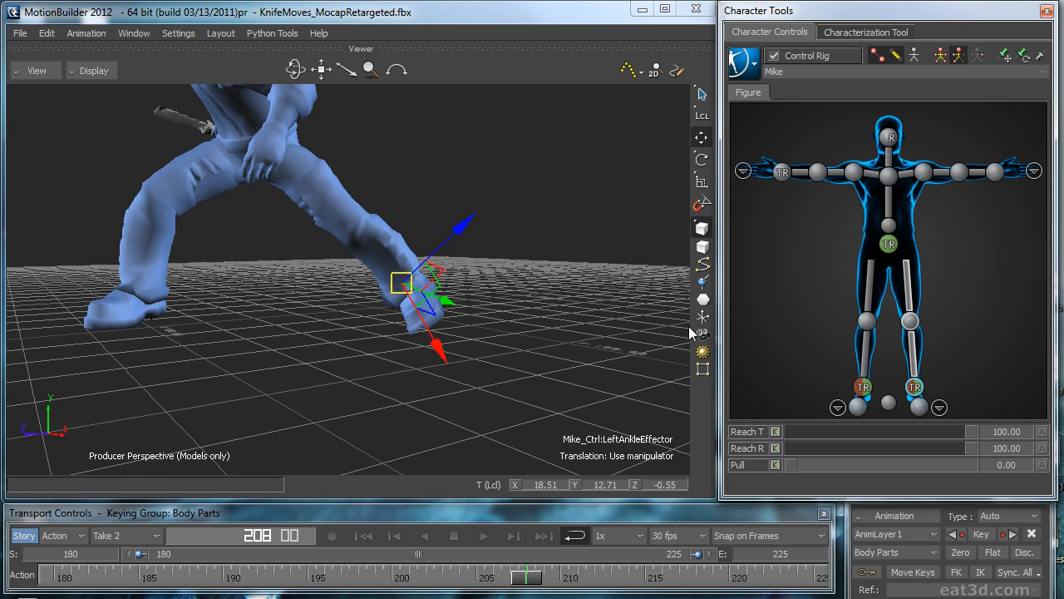
key(r)
drag(488, 275, 484, 295)
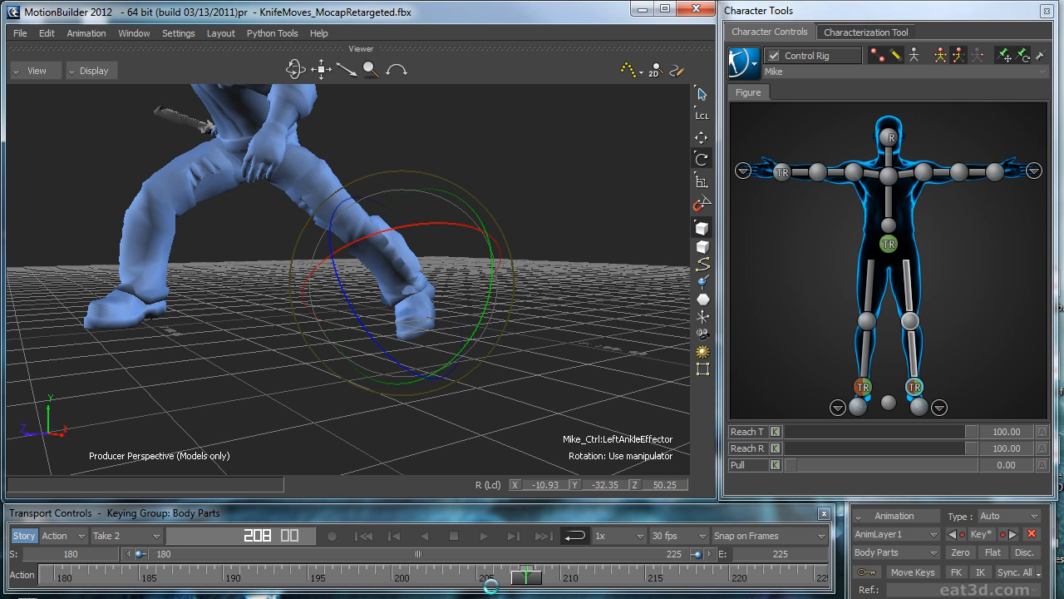
mouse_move(529, 586)
mouse_down()
mouse_move(392, 586)
mouse_move(670, 592)
mouse_move(641, 585)
mouse_up()
click(960, 552)
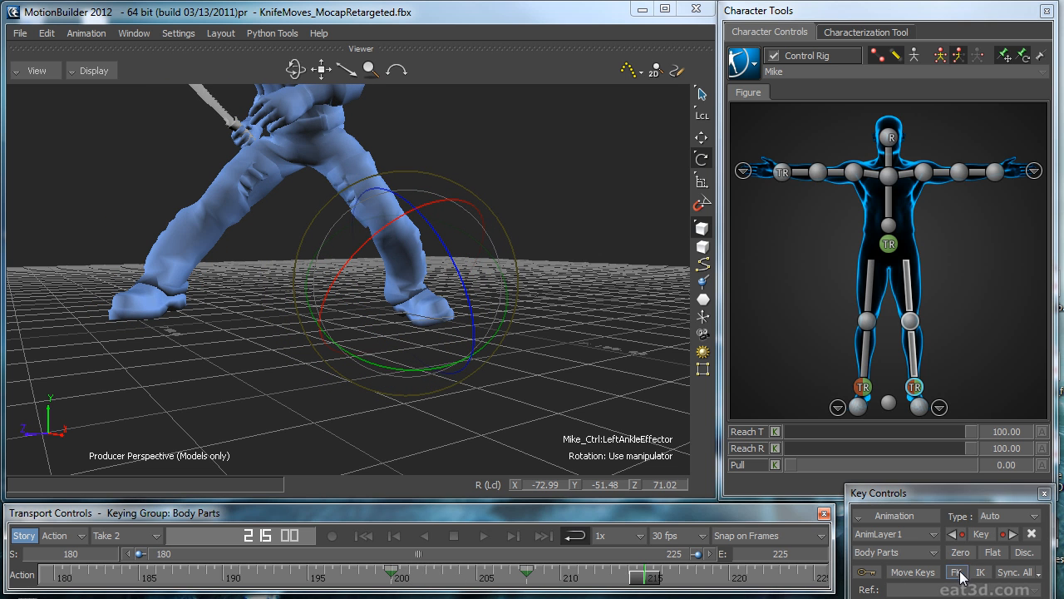
click(960, 552)
Step: Play back the loop from several angles to check the corrected left foot
click(483, 536)
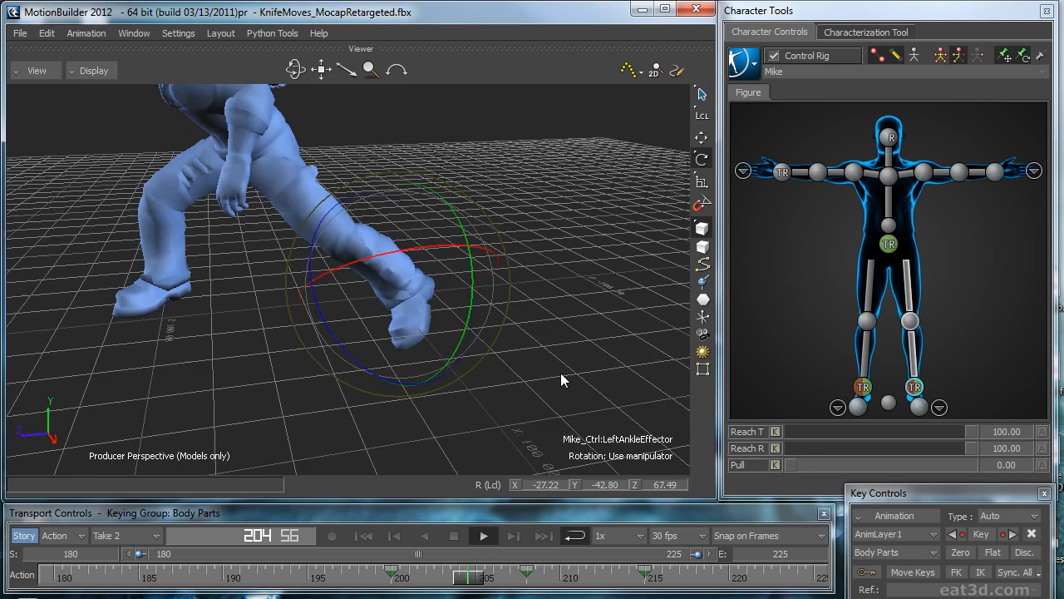
click(596, 398)
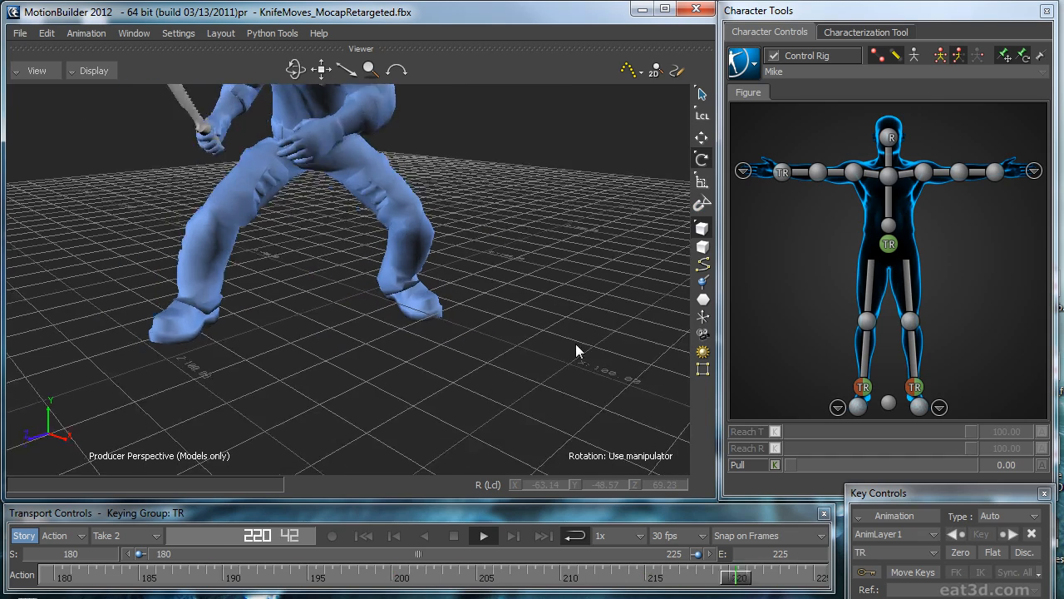
key(space)
Step: Bake the layered foot correction to the skeleton and back to the Control Rig
click(744, 62)
mouse_move(769, 153)
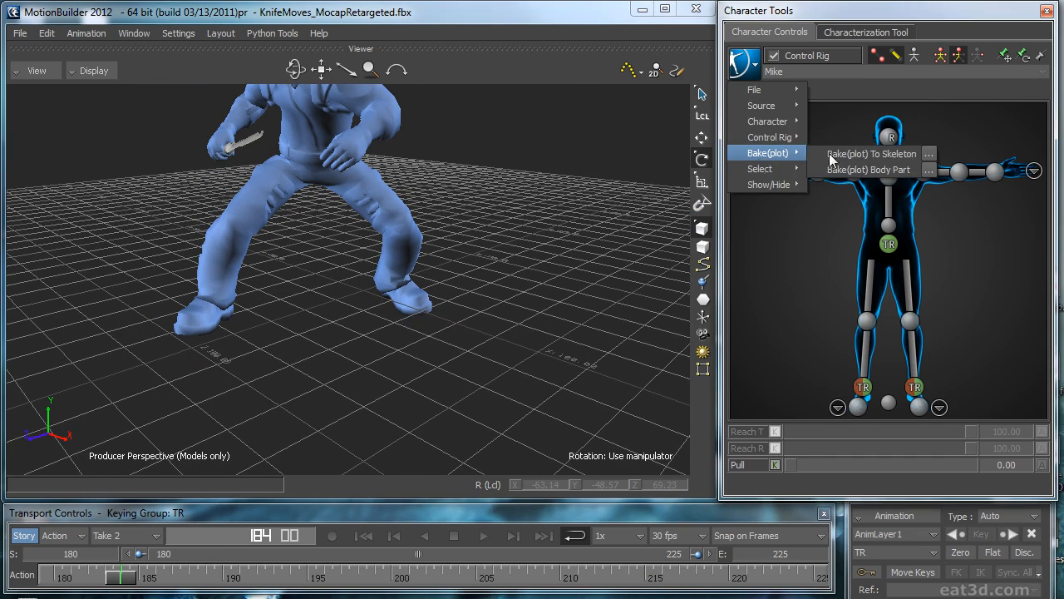
click(848, 156)
ctrl+shift+drag(554, 278, 420, 315)
click(744, 67)
mouse_move(769, 153)
click(856, 152)
click(744, 67)
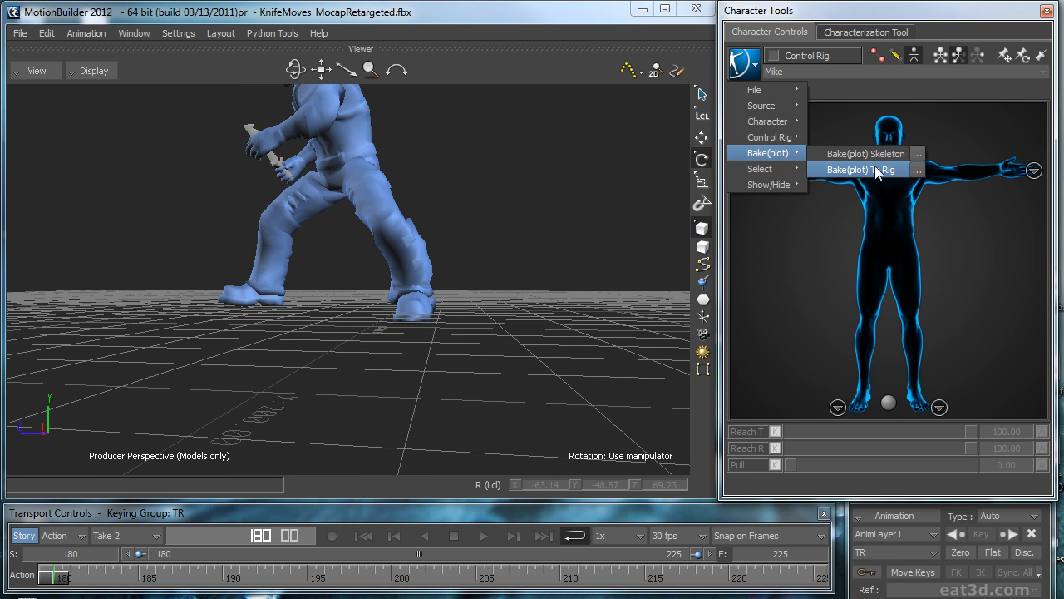
click(873, 170)
Step: Enable Feet Floor Contact in the character's Floor Contacts settings
click(917, 392)
drag(1063, 499, 487, 104)
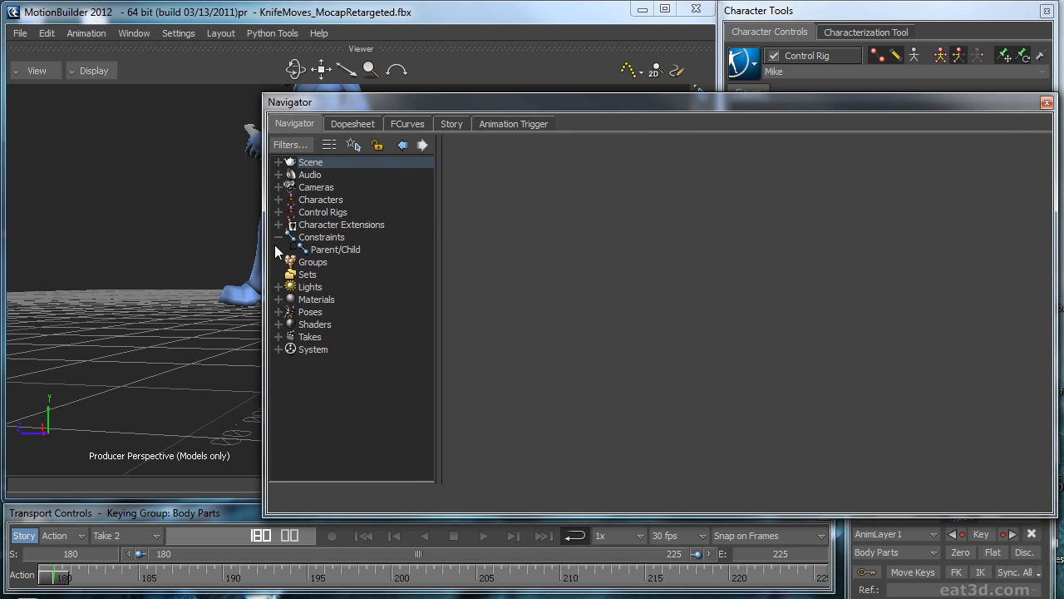
click(279, 200)
click(319, 212)
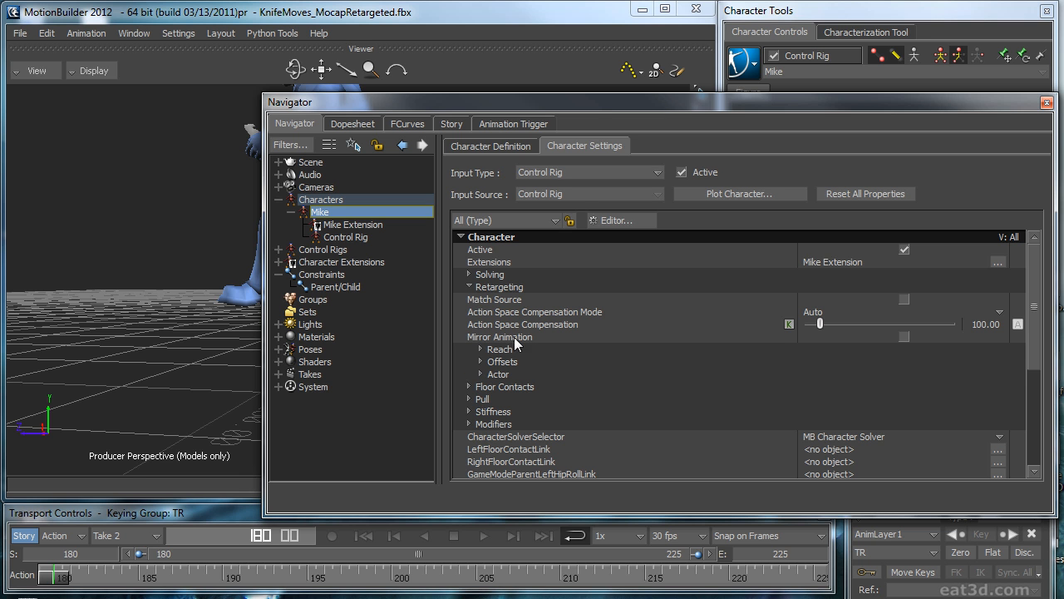
click(470, 386)
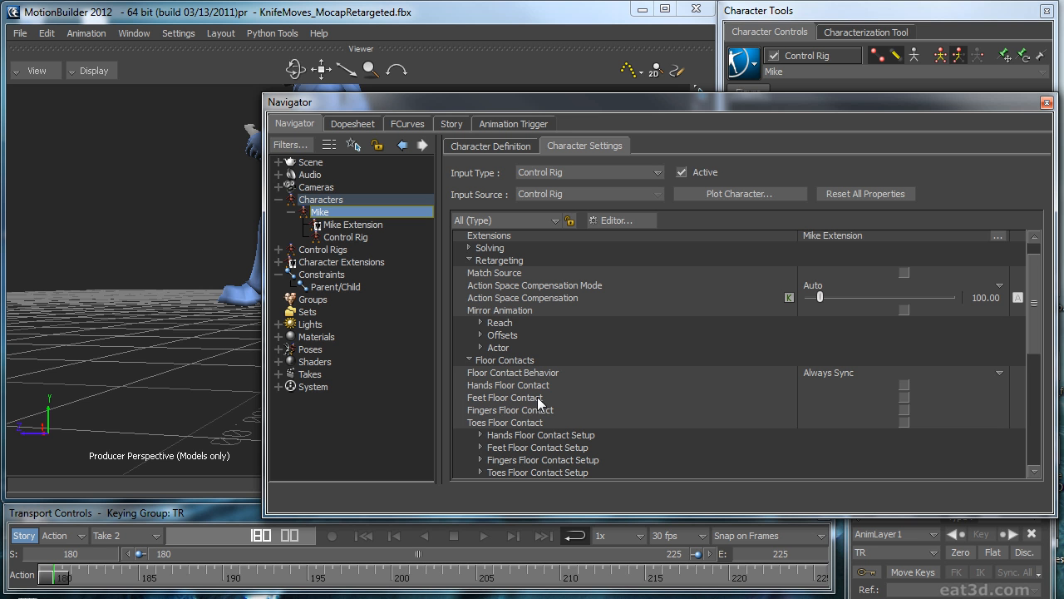
click(906, 399)
drag(860, 108, 1063, 167)
Step: Examine how the feet meet the floor around frame 217
ctrl+shift+drag(540, 342, 454, 328)
key(ctrl+space)
ctrl+shift+drag(206, 312, 261, 316)
ctrl+shift+drag(368, 331, 470, 347)
key(ctrl+space)
click(760, 64)
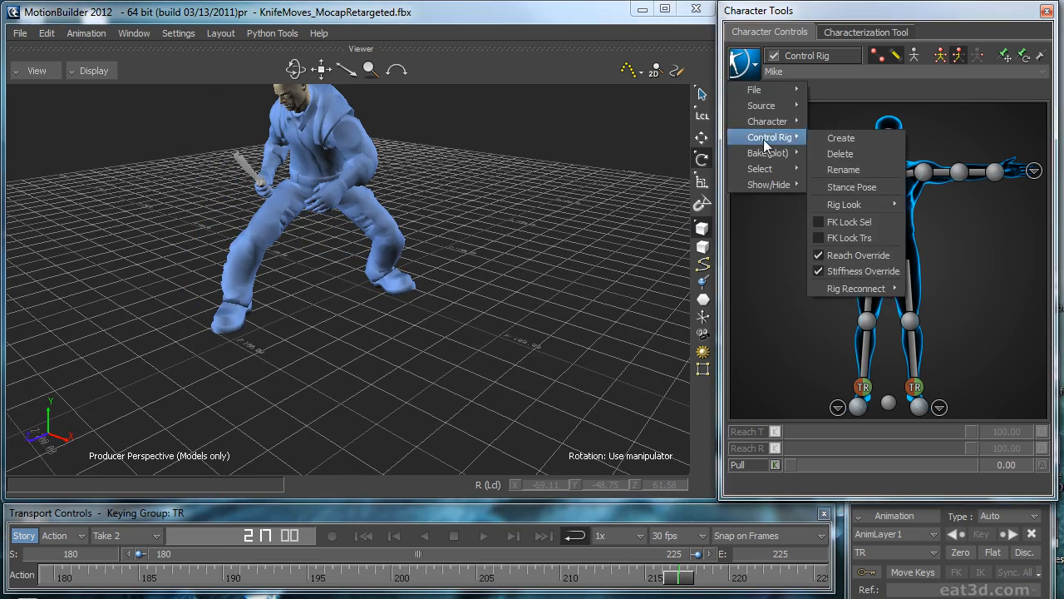
click(579, 234)
ctrl+shift+drag(579, 235, 534, 243)
Step: Test-move the left ankle effector against the floor at frame 217, and undo the move
click(918, 385)
key(t)
ctrl+shift+drag(533, 309, 408, 322)
key(t)
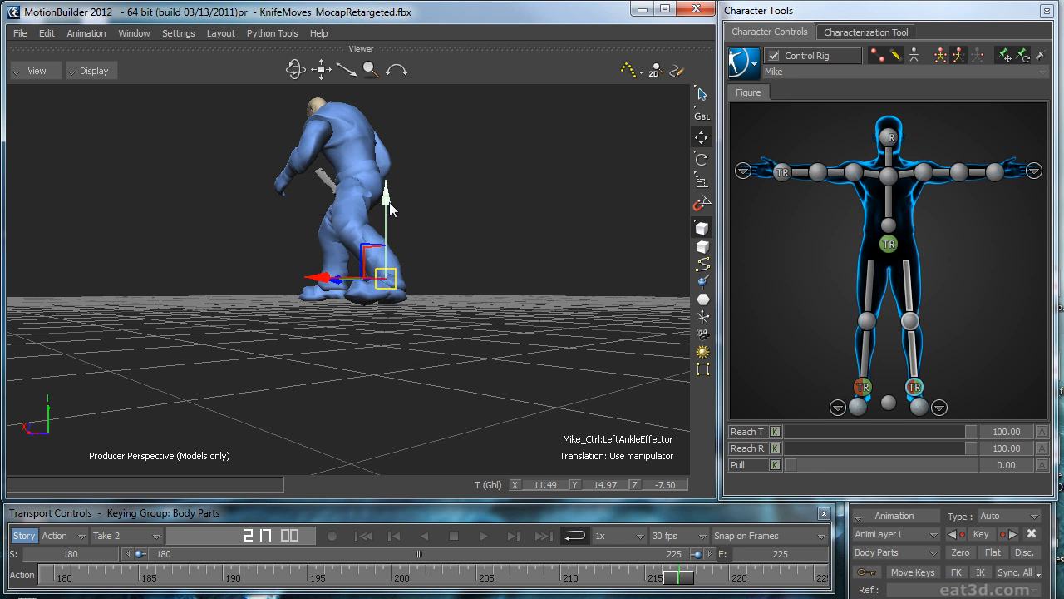
drag(392, 207, 393, 209)
ctrl+shift+drag(392, 210, 454, 266)
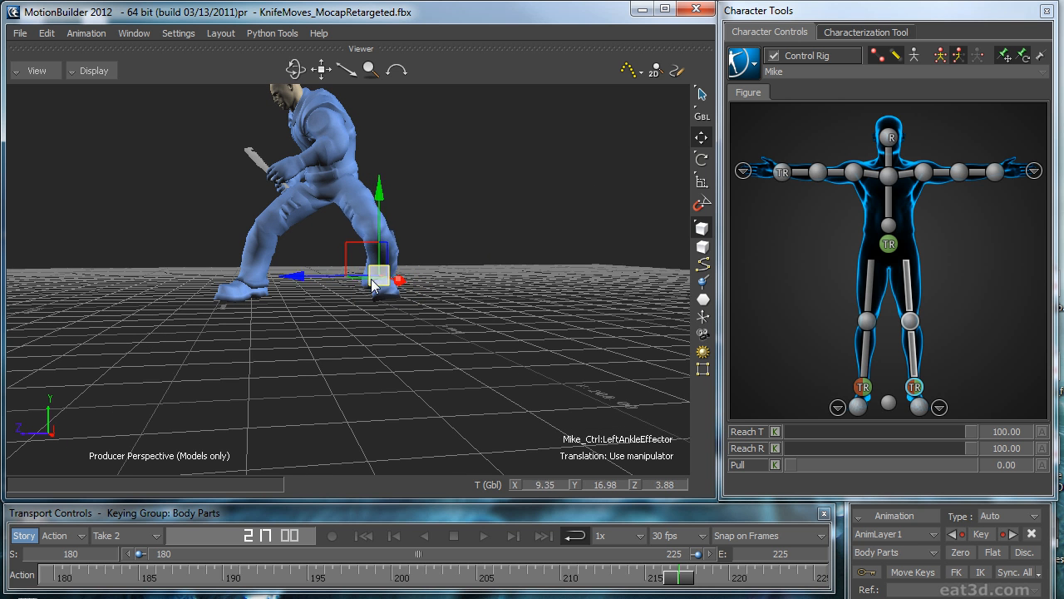
ctrl+shift+drag(450, 324, 501, 341)
key(ctrl+z)
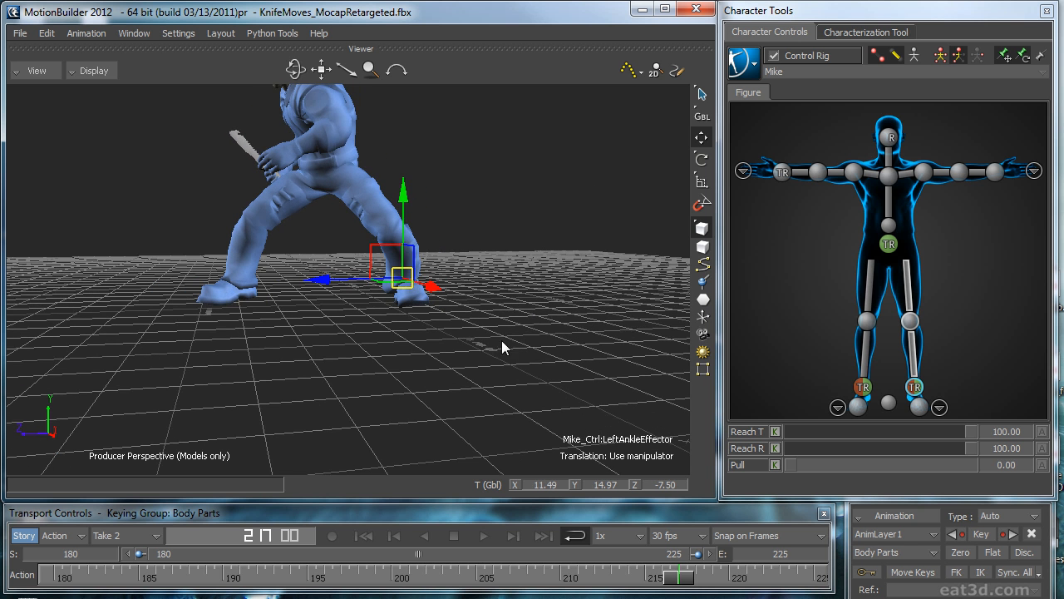
click(419, 306)
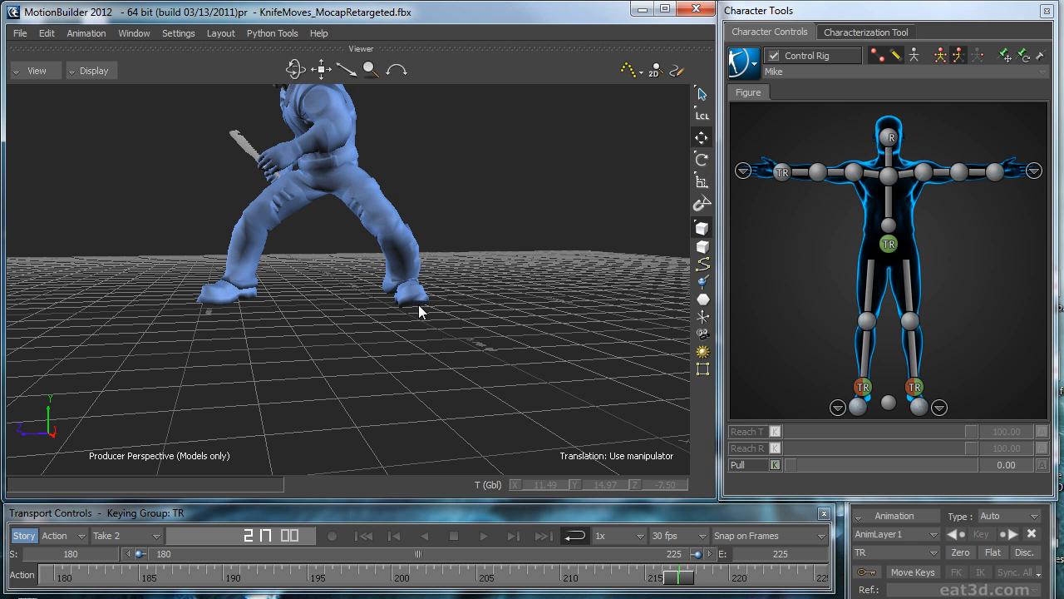
Step: Bake the character's floor-contact correction to the skeleton and back to the Control Rig, and check the Feet Floor Contact setting
click(730, 74)
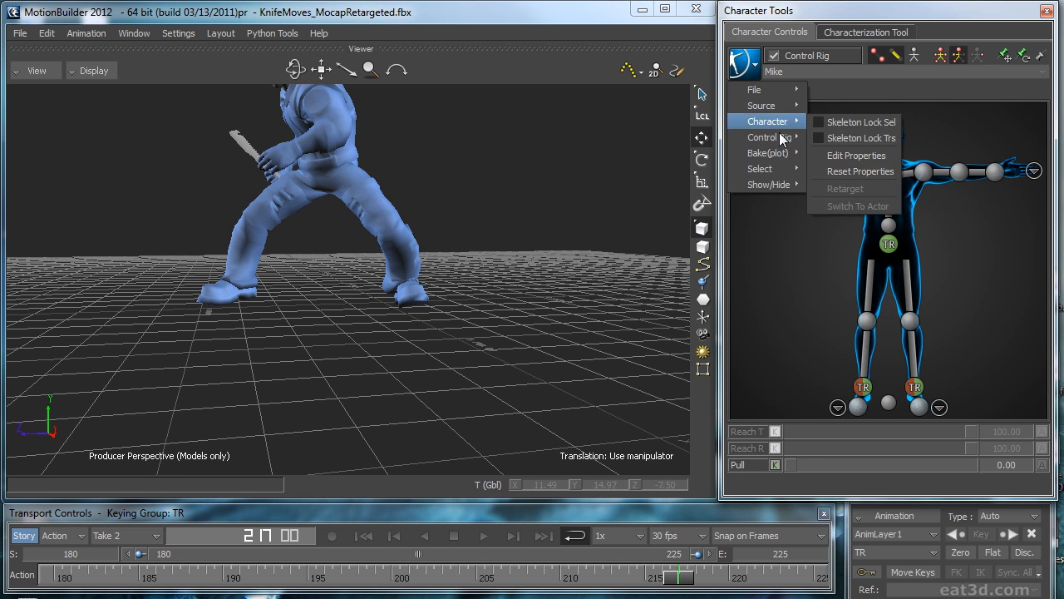
mouse_move(790, 155)
click(866, 169)
click(741, 63)
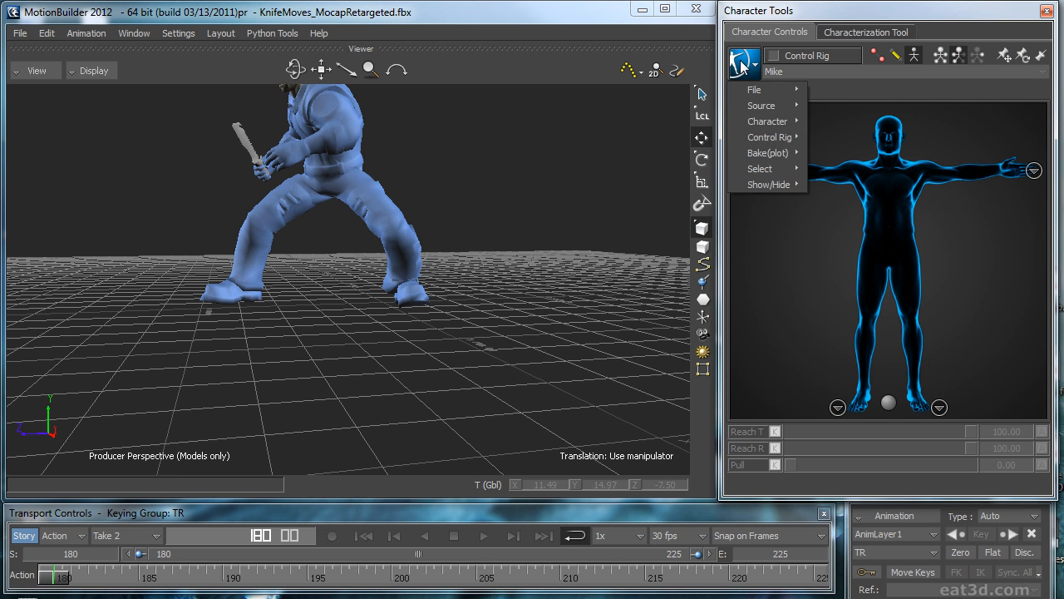
click(860, 169)
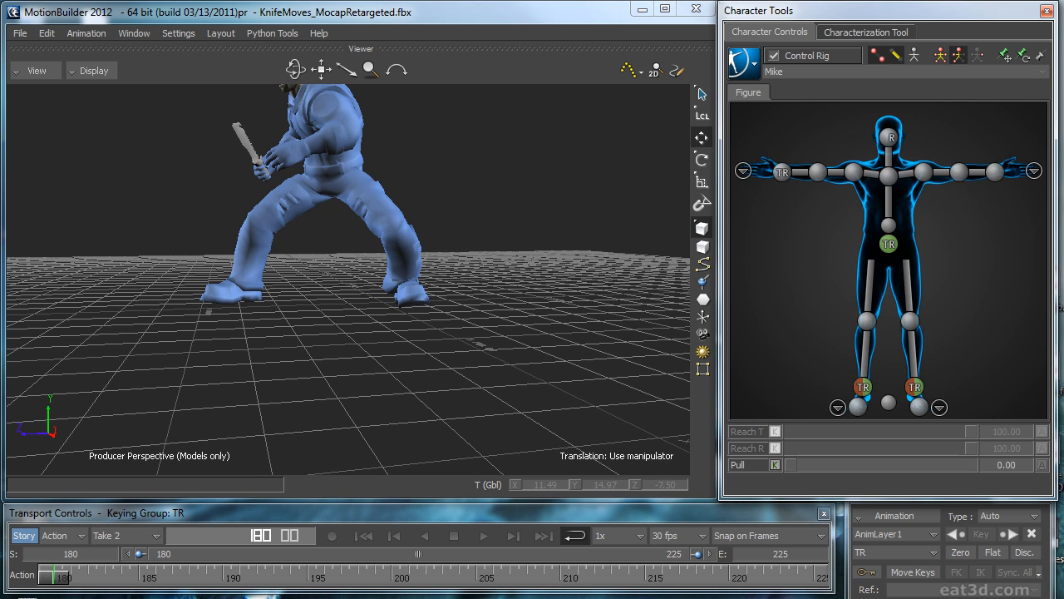
drag(1063, 274, 373, 96)
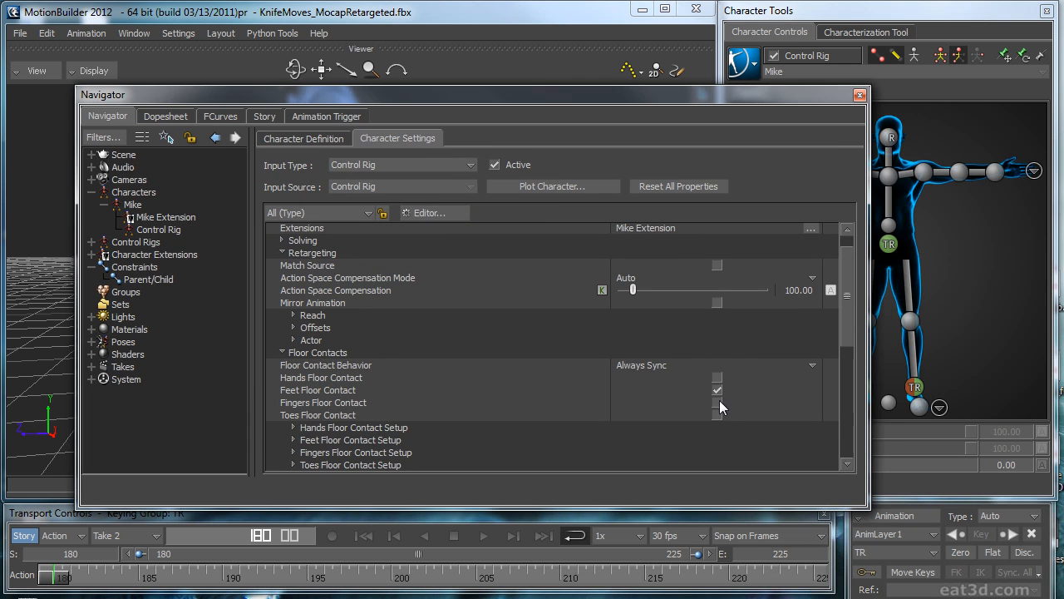
drag(660, 95, 1063, 275)
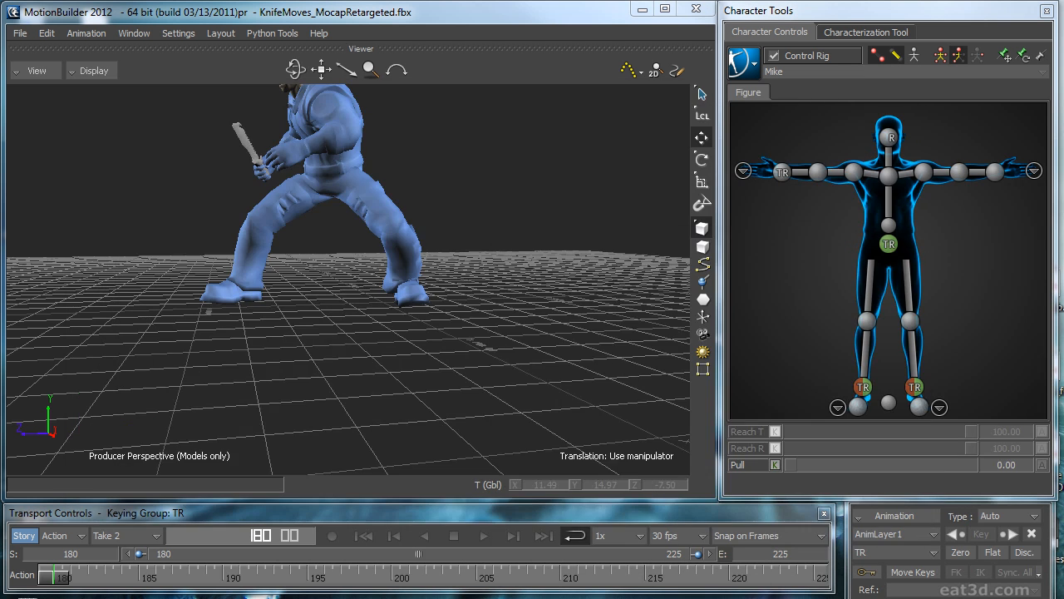
Step: Play the baked take in the front view to examine how the feet meet the floor
ctrl+shift+drag(532, 309, 572, 313)
key(ctrl+f)
shift+drag(565, 275, 577, 207)
shift+drag(540, 301, 590, 325)
key(ctrl+space)
click(450, 533)
click(338, 533)
click(632, 484)
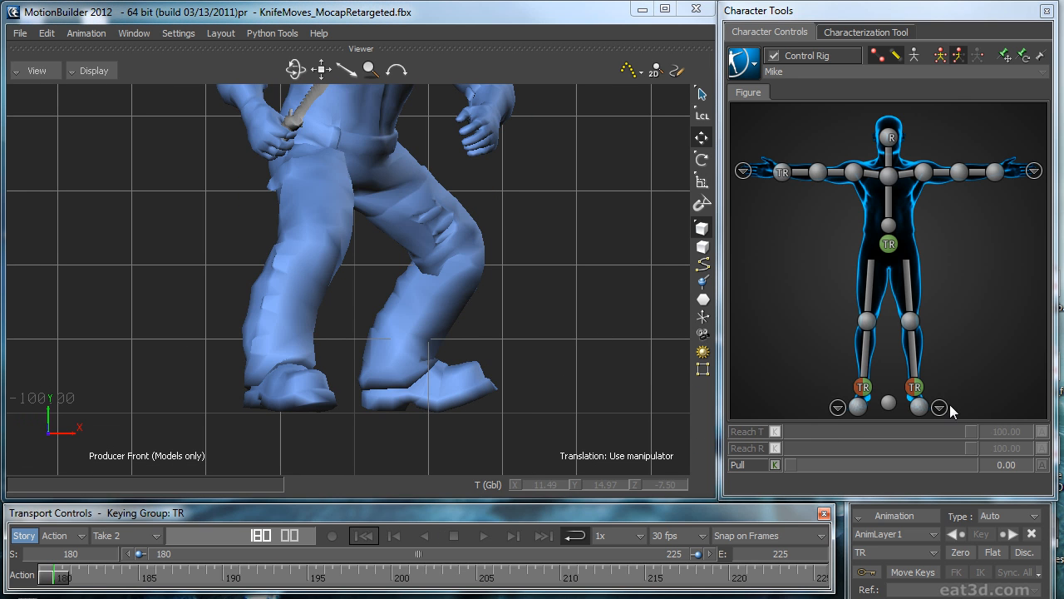
Step: Adjust the rotation of the left foot through its foot and ankle effectors at frame 180
click(919, 407)
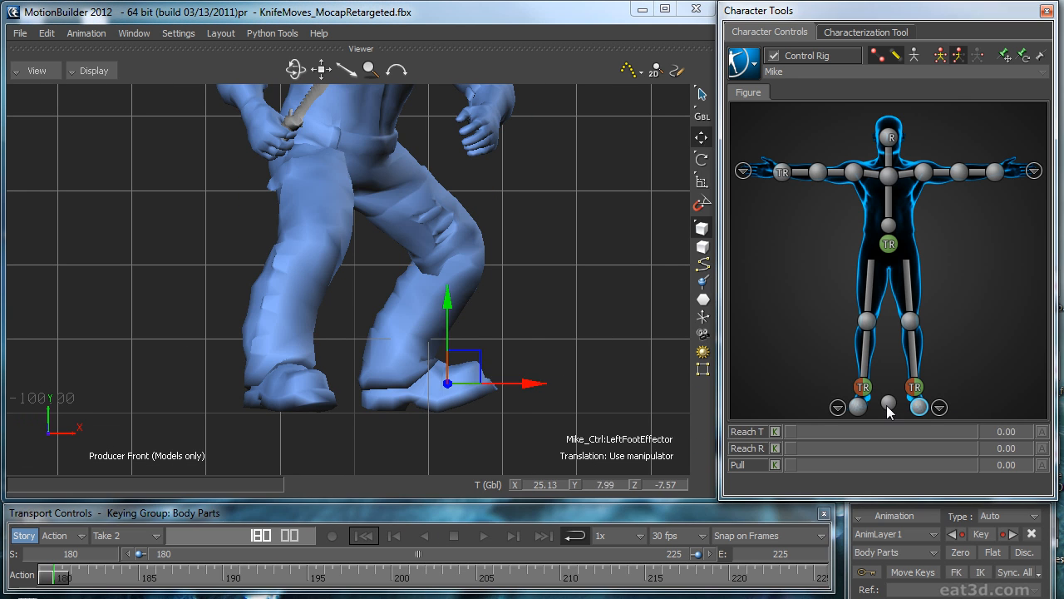
drag(513, 317, 521, 316)
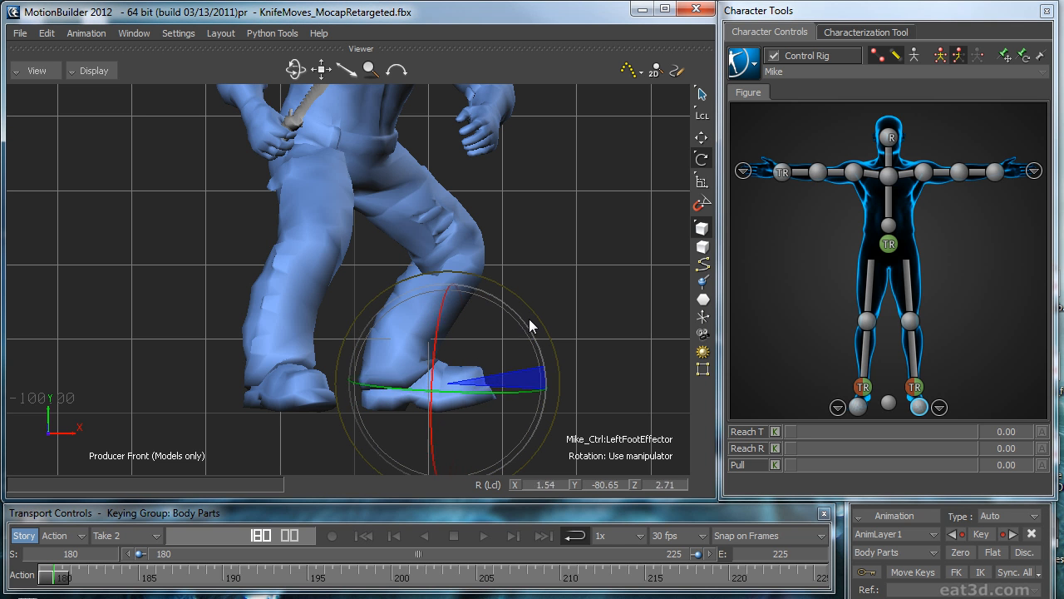
click(914, 387)
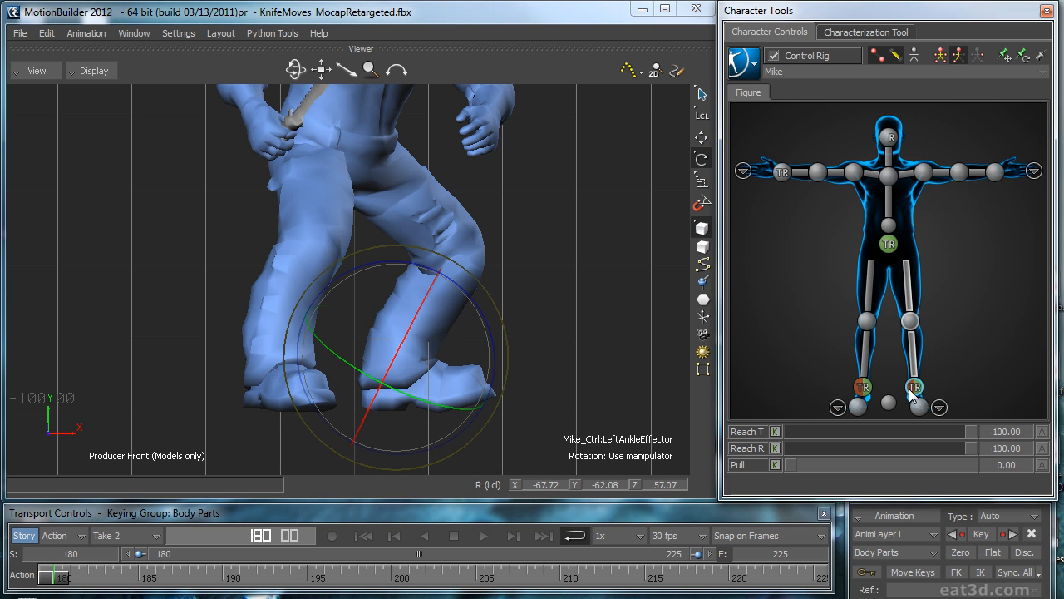
drag(418, 317, 427, 315)
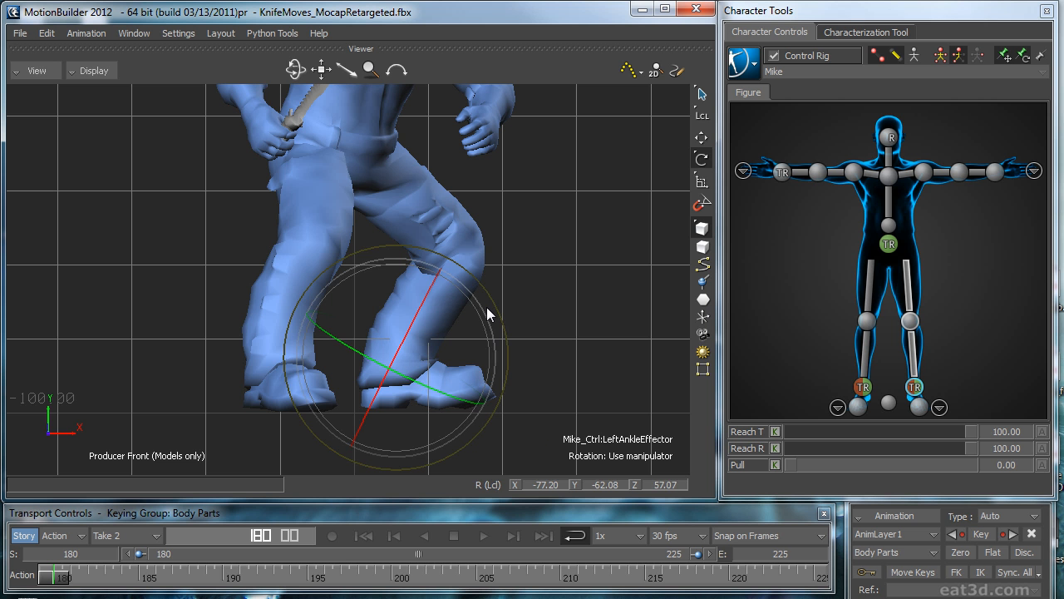
key(F5)
drag(400, 275, 405, 279)
Step: Refine and key the left ankle effector at frame 180 using perspective, front and side views, and scrub the range to check it
key(ctrl+e)
ctrl+shift+drag(554, 313, 430, 252)
key(r)
key(ctrl+f)
key(ctrl+r)
key(t)
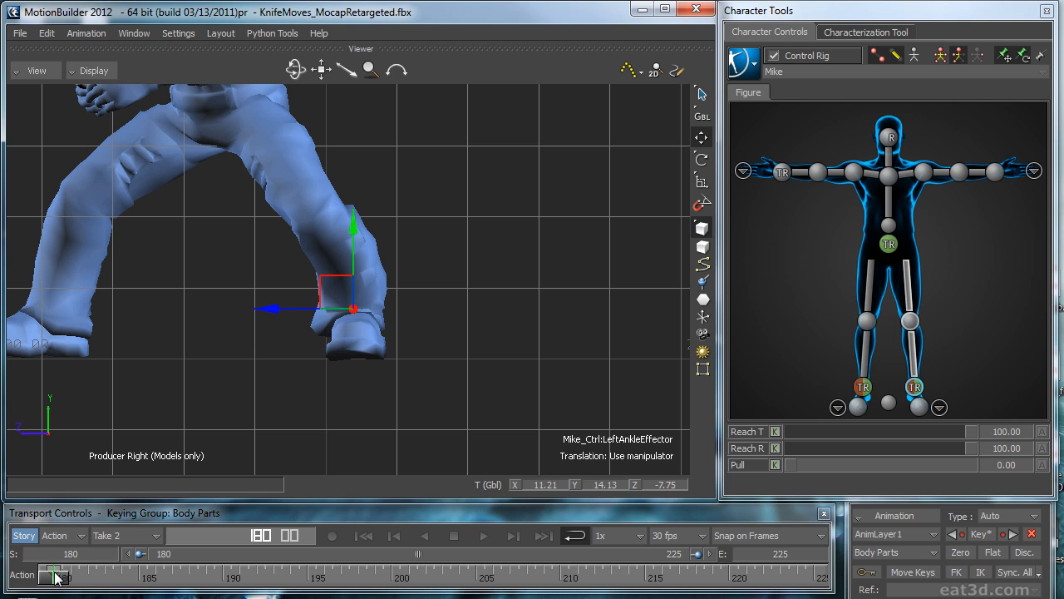
drag(103, 580, 836, 568)
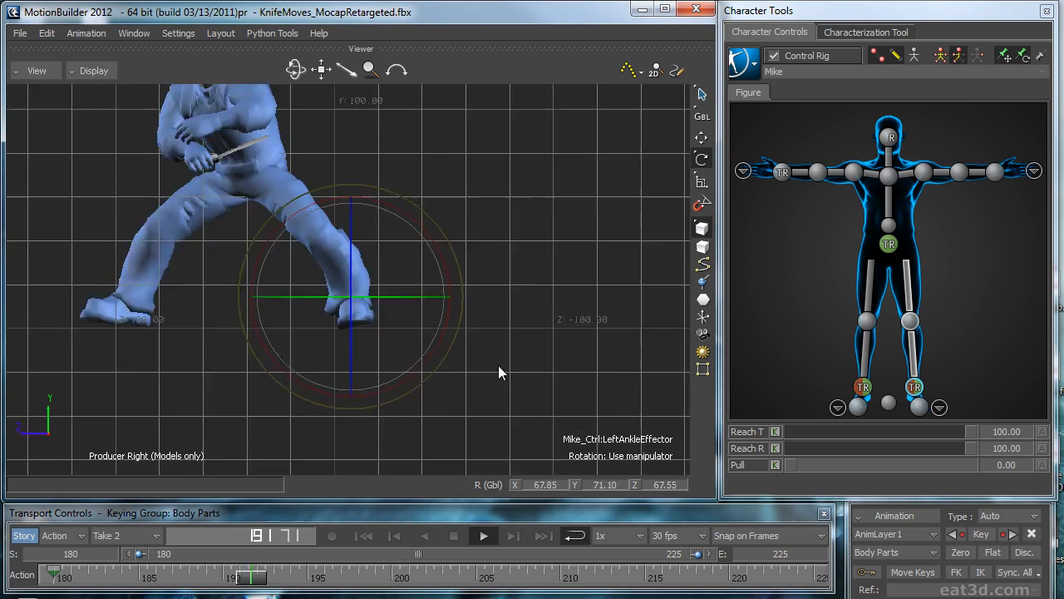
key(ctrl+e)
ctrl+shift+drag(507, 366, 601, 310)
click(499, 407)
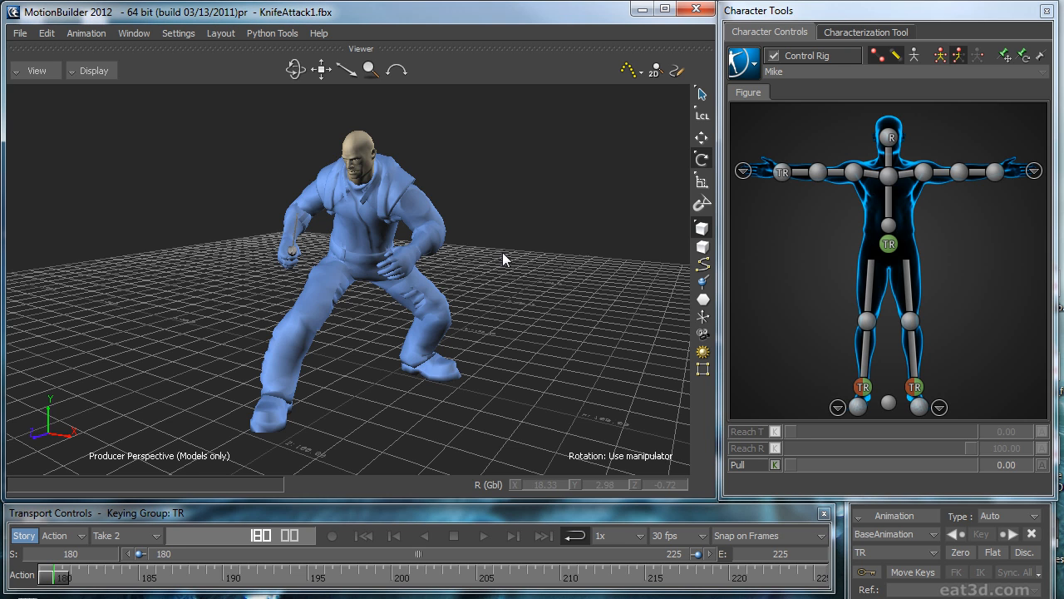
Step: Play the KnifeAttack1 animation while viewing the character from different angles, and return to frame 180
ctrl+shift+drag(539, 257, 491, 264)
key(space)
ctrl+shift+drag(337, 202, 555, 226)
key(space)
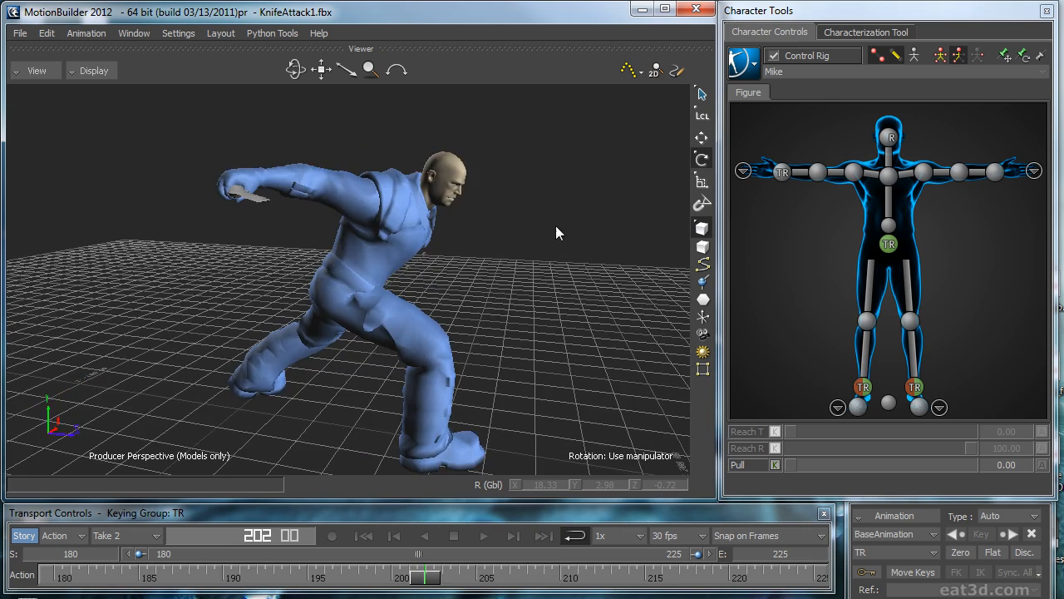
click(421, 587)
key(Home)
Step: Key the head effector on AnimLayer1 at frames 180 and 225
click(886, 147)
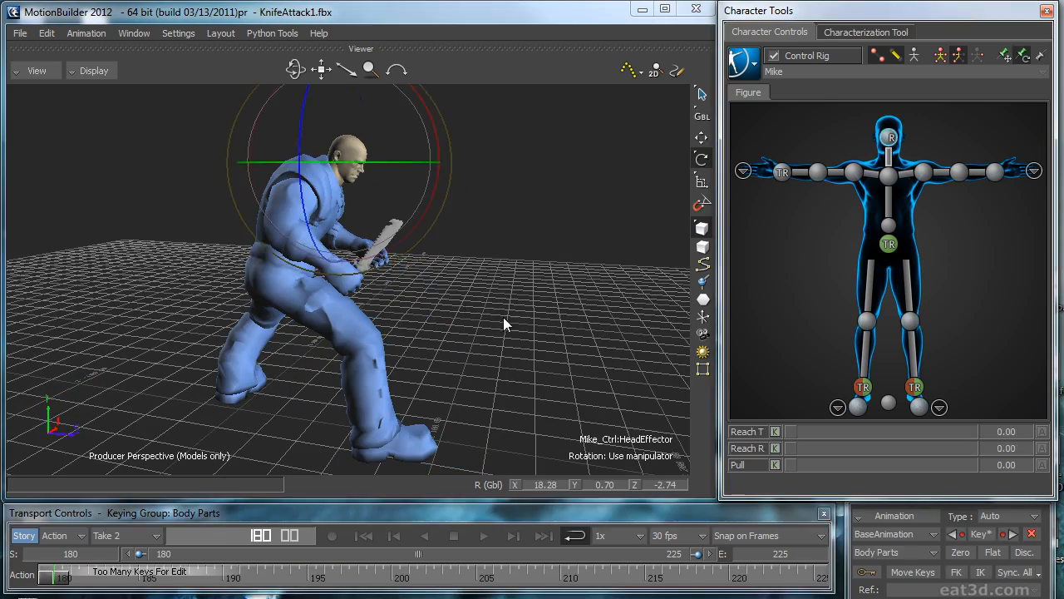
click(894, 536)
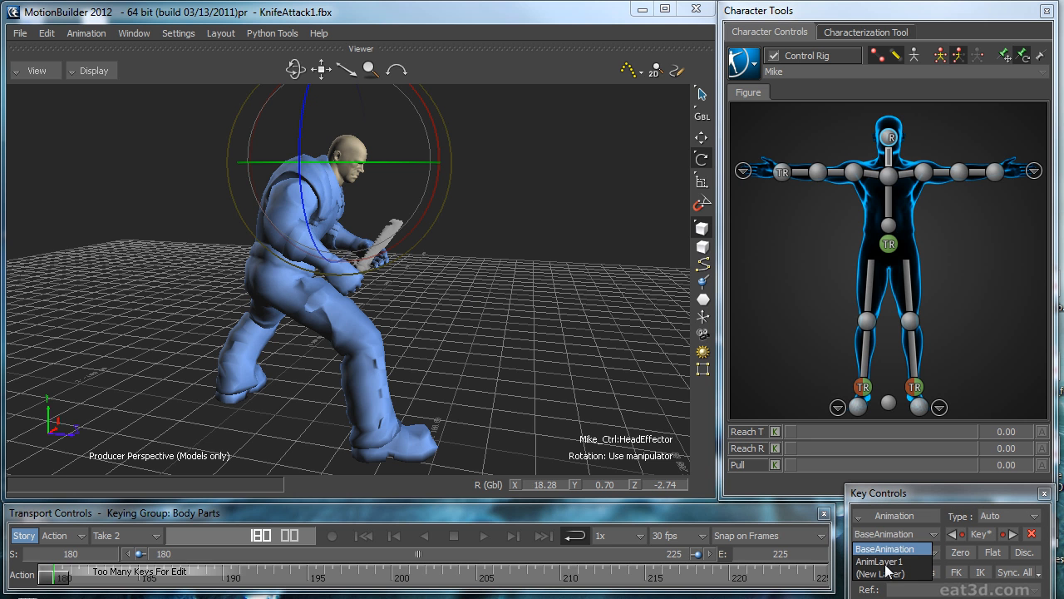
click(892, 558)
drag(52, 580, 817, 592)
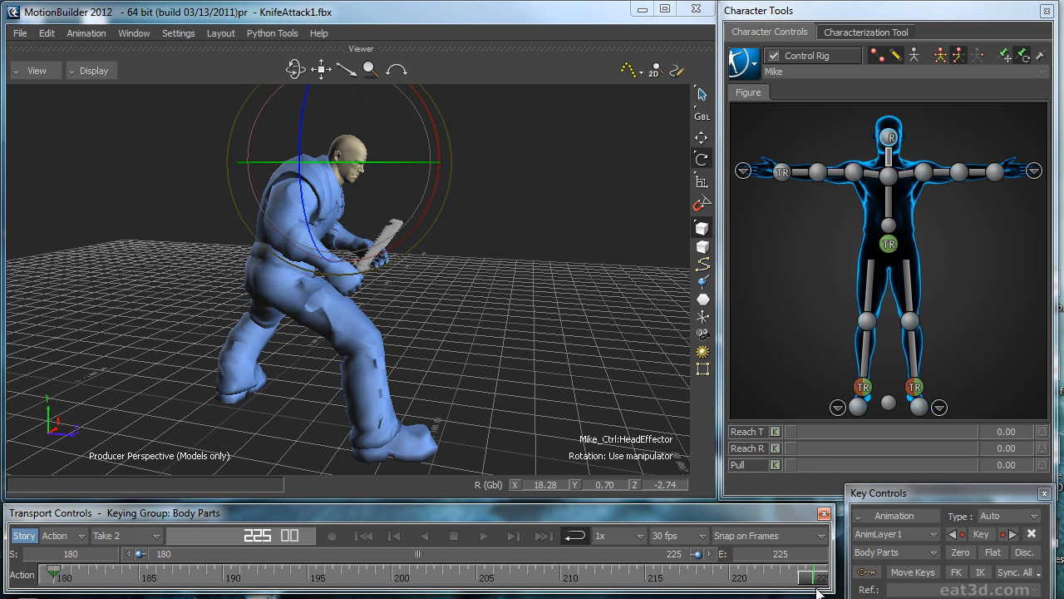
ctrl+shift+drag(533, 283, 469, 256)
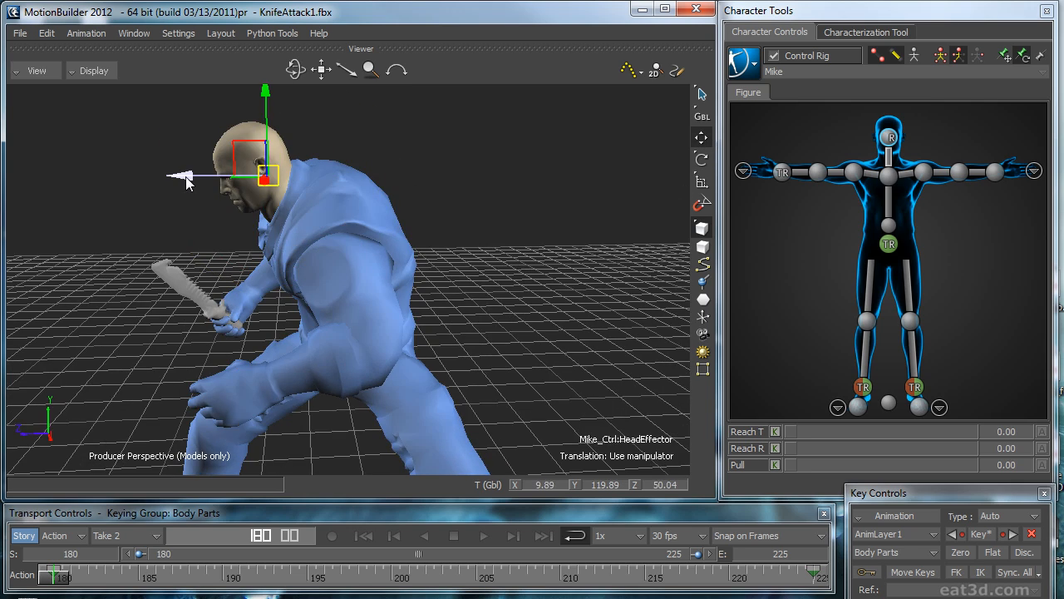
Step: Reposition the head effector at frame 180 and rotate it to about X 19.2, Y -0.4, Z -1.9
ctrl+shift+drag(333, 198, 483, 163)
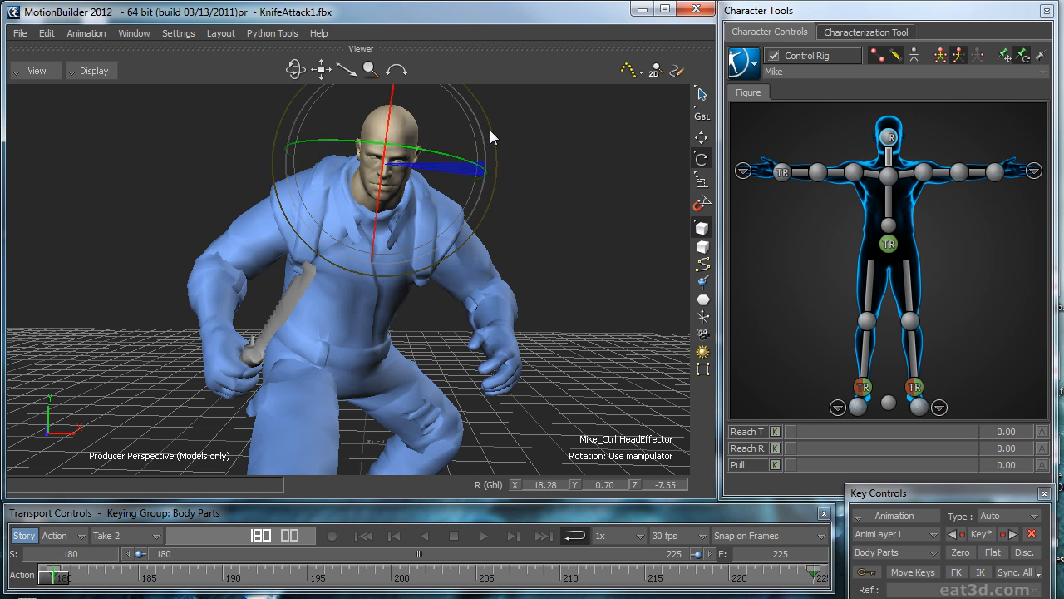
key(t)
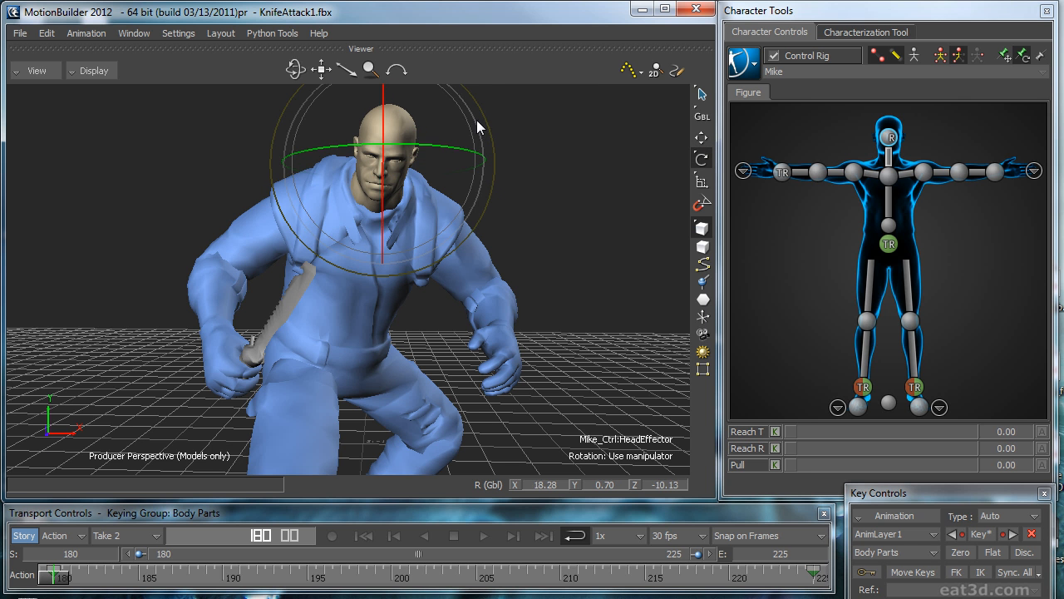
drag(434, 195, 446, 188)
ctrl+shift+drag(637, 191, 473, 206)
key(ctrl+f)
drag(439, 164, 388, 141)
key(ctrl+r)
shift+drag(556, 166, 671, 154)
shift+drag(615, 131, 606, 198)
key(ctrl+e)
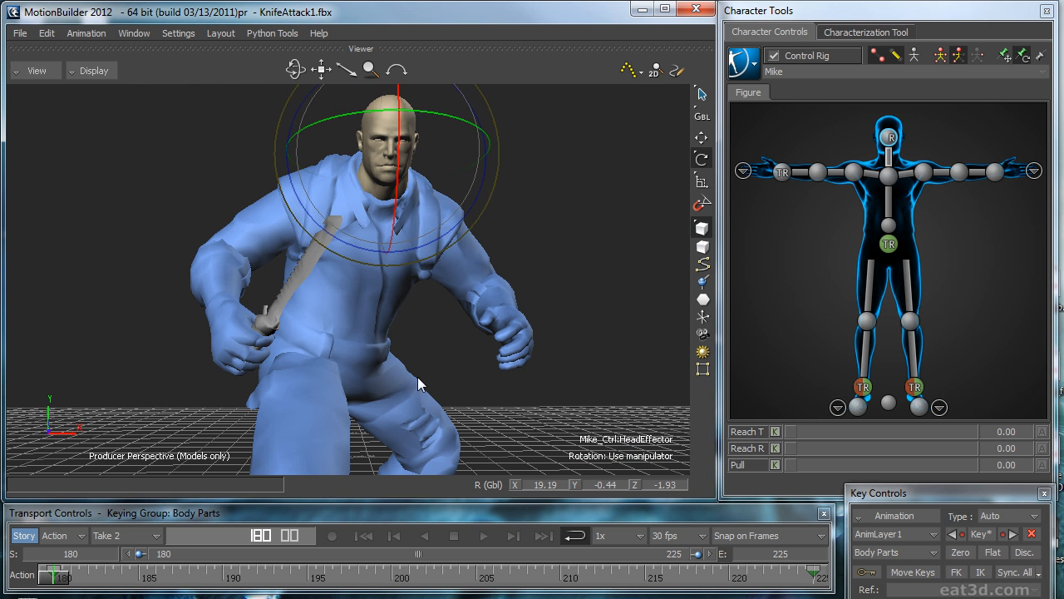
Step: Zero-key the head effector at frame 190 and move it to about X 12.2, Y 118, Z 57.8
click(122, 577)
drag(140, 507, 224, 514)
ctrl+shift+drag(417, 397, 547, 243)
click(966, 554)
drag(337, 159, 303, 172)
ctrl+shift+drag(411, 187, 311, 173)
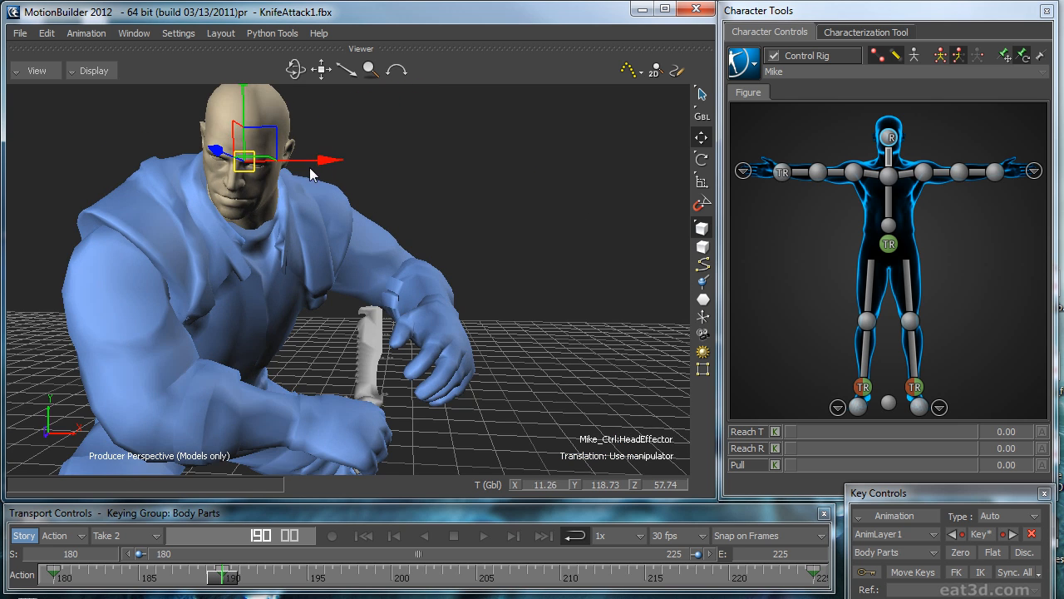
ctrl+shift+drag(443, 171, 399, 182)
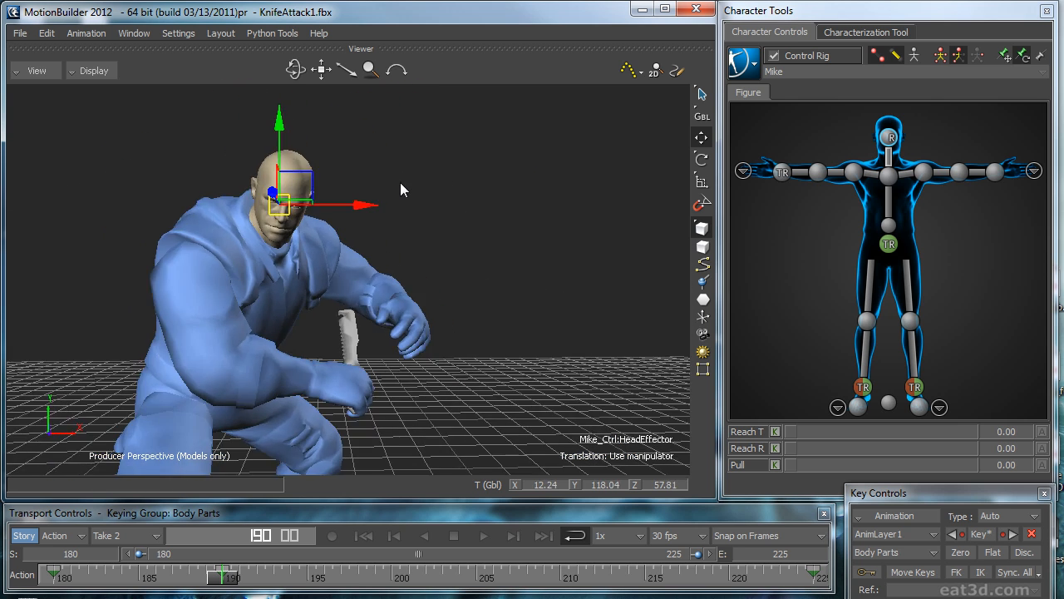
Step: Zero-key the head effector at frame 200 and move it to about X -4.3, Y 112.3, Z 94.7
drag(238, 580, 397, 584)
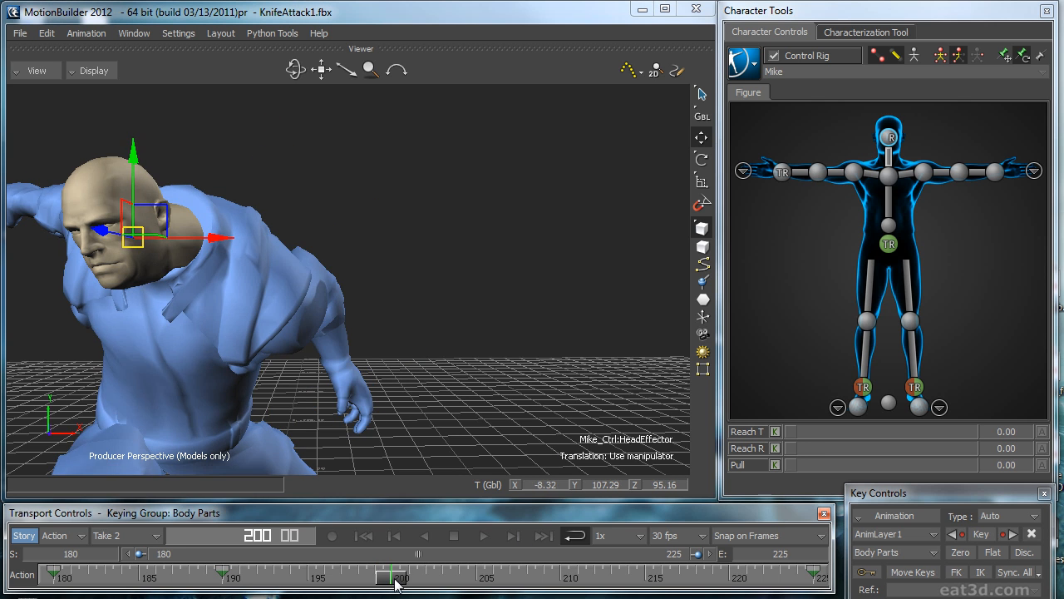
ctrl+shift+drag(459, 368, 490, 365)
click(964, 554)
ctrl+shift+drag(544, 320, 575, 301)
drag(356, 181, 365, 182)
key(ctrl+f)
shift+drag(354, 220, 381, 218)
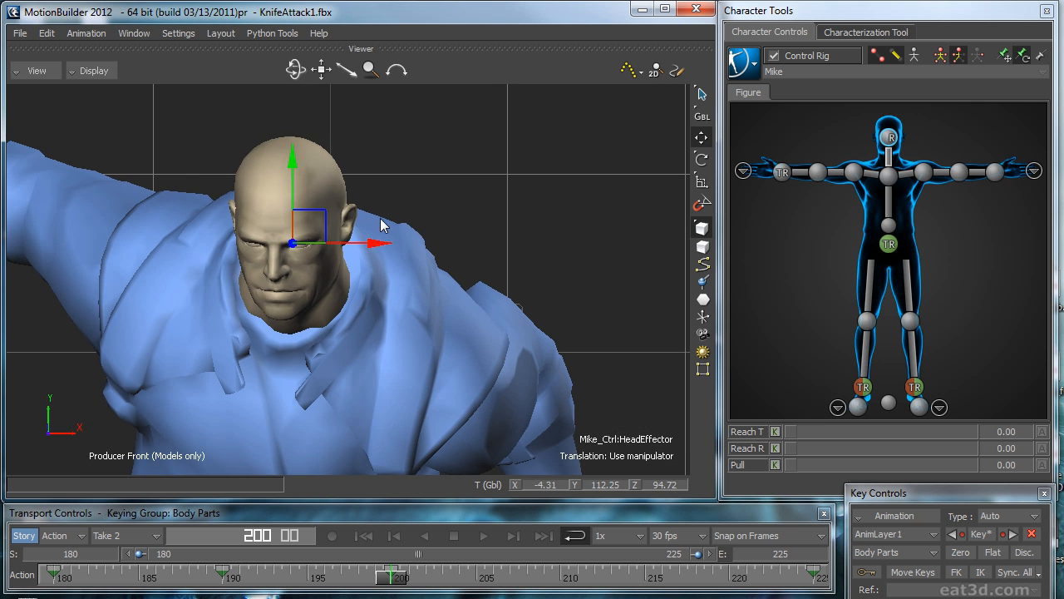
Step: Rotate the head to face forward at frame 200, and refine its position to about X -3.9, Y 112, Z 94.9
drag(283, 245, 264, 233)
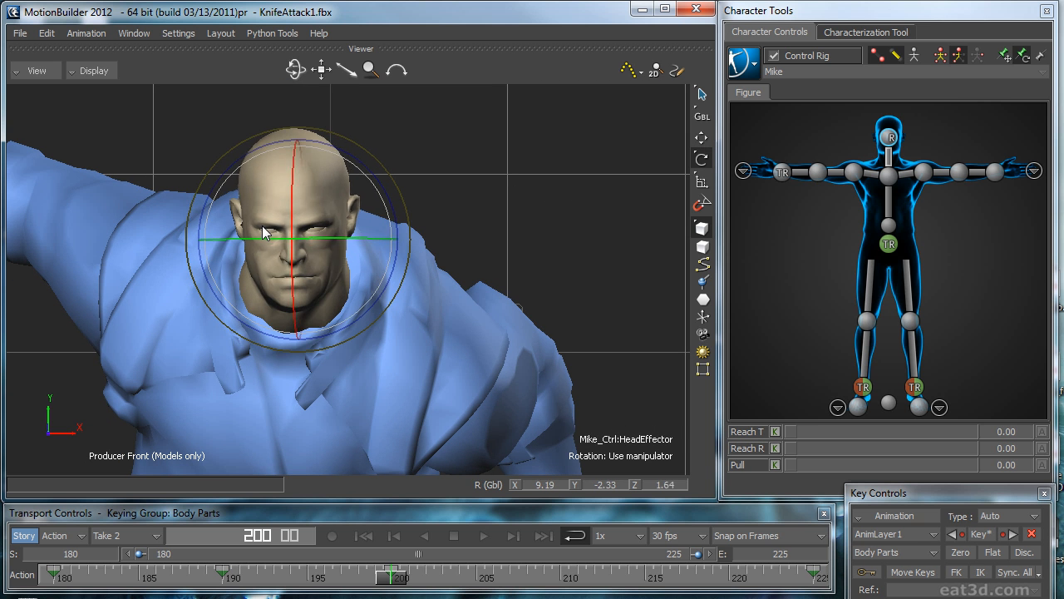
drag(325, 216, 330, 220)
key(ctrl+r)
shift+drag(152, 179, 257, 201)
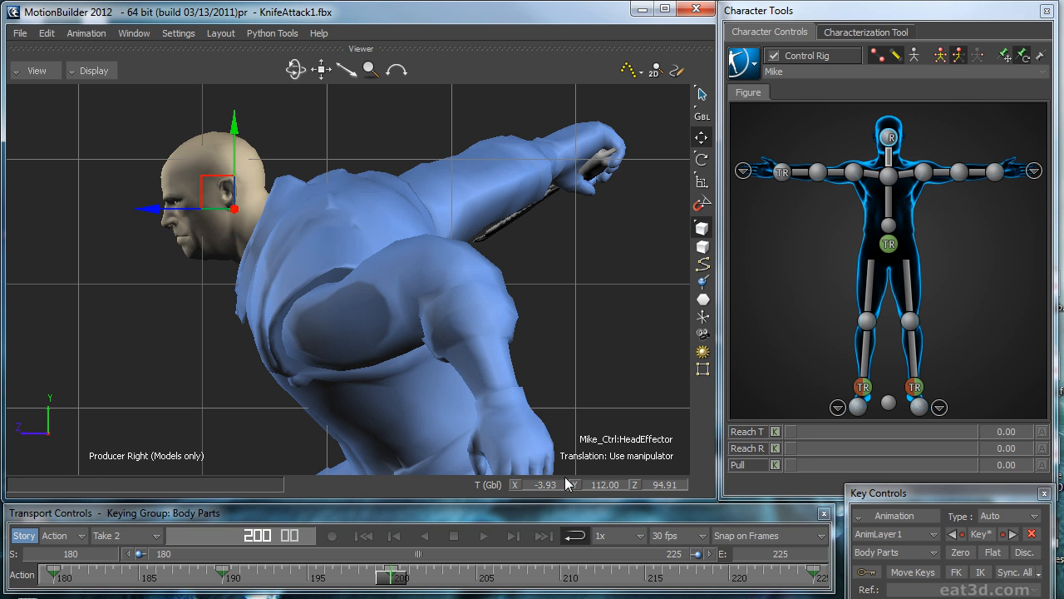
key(ctrl+e)
mouse_move(482, 384)
ctrl+mouse_down()
mouse_move(465, 374)
mouse_move(473, 378)
ctrl+mouse_up()
Step: Adjust the head effector's position at frame 210 to about X 4.9, Y 117, Z 79.2
drag(399, 578, 558, 578)
ctrl+shift+drag(522, 445, 354, 450)
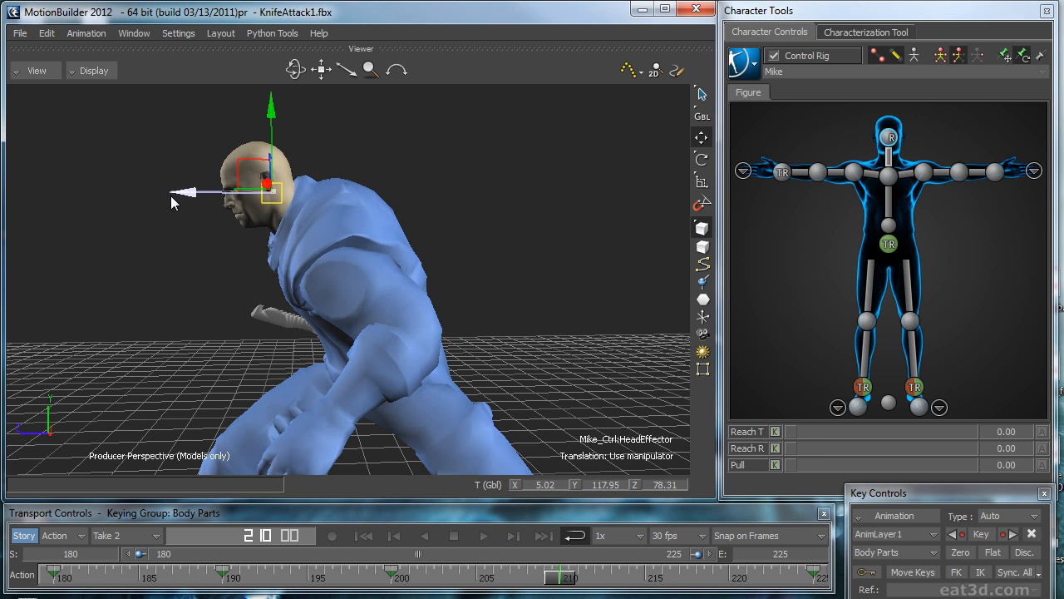
ctrl+shift+drag(247, 213, 430, 193)
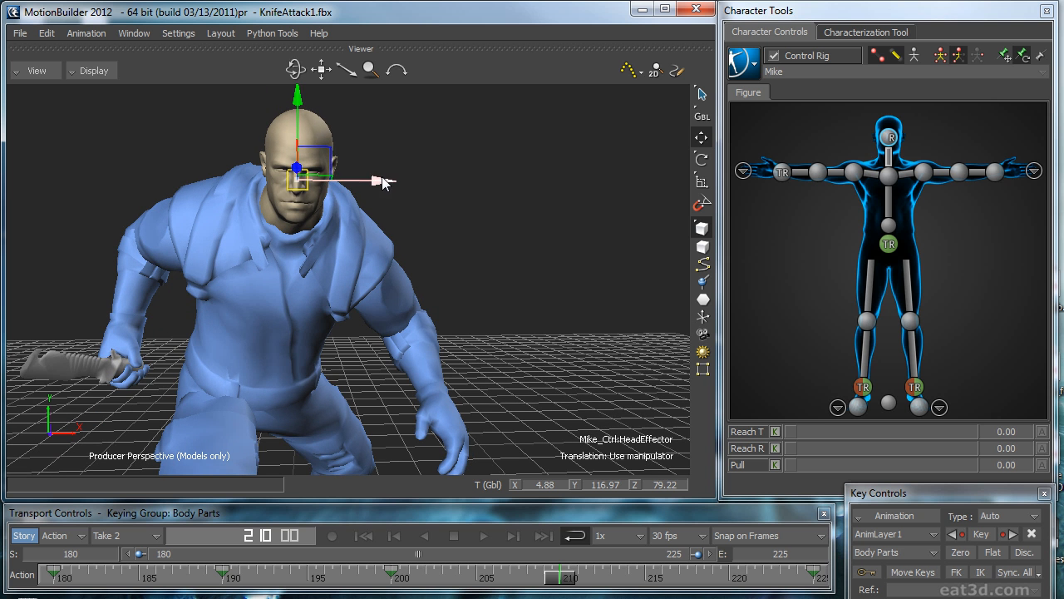
Step: Zero-key the head effector at frame 215 and adjust its rotation to about X 15.6, Y -2.6, Z 1.3
drag(574, 578, 639, 587)
click(960, 557)
ctrl+shift+drag(672, 373, 256, 221)
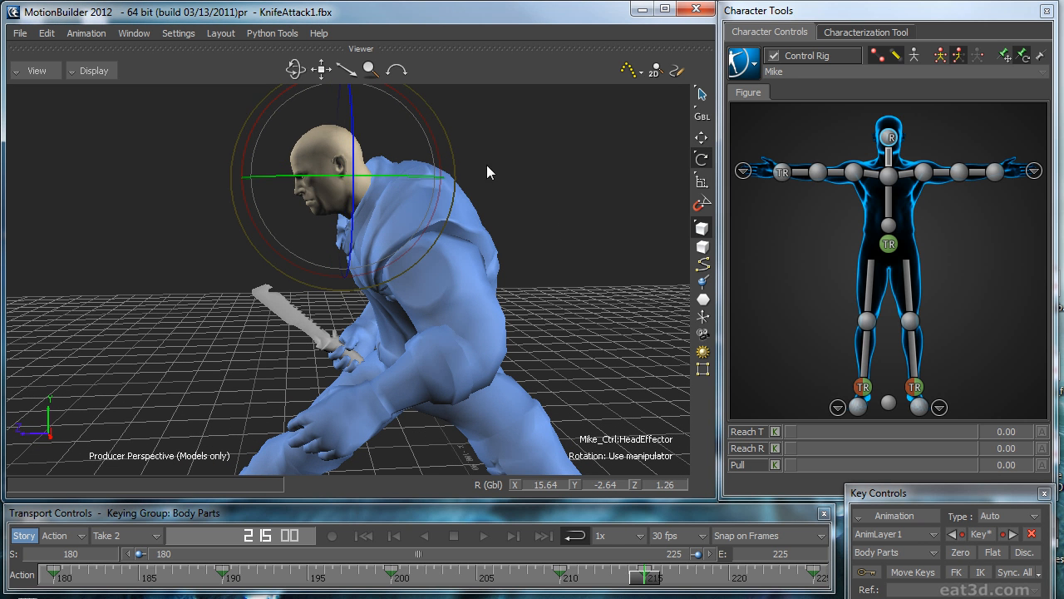
Step: Play the take in perspective and side views to review the head motion, and return to frame 180
drag(638, 585, 51, 549)
key(ctrl+space)
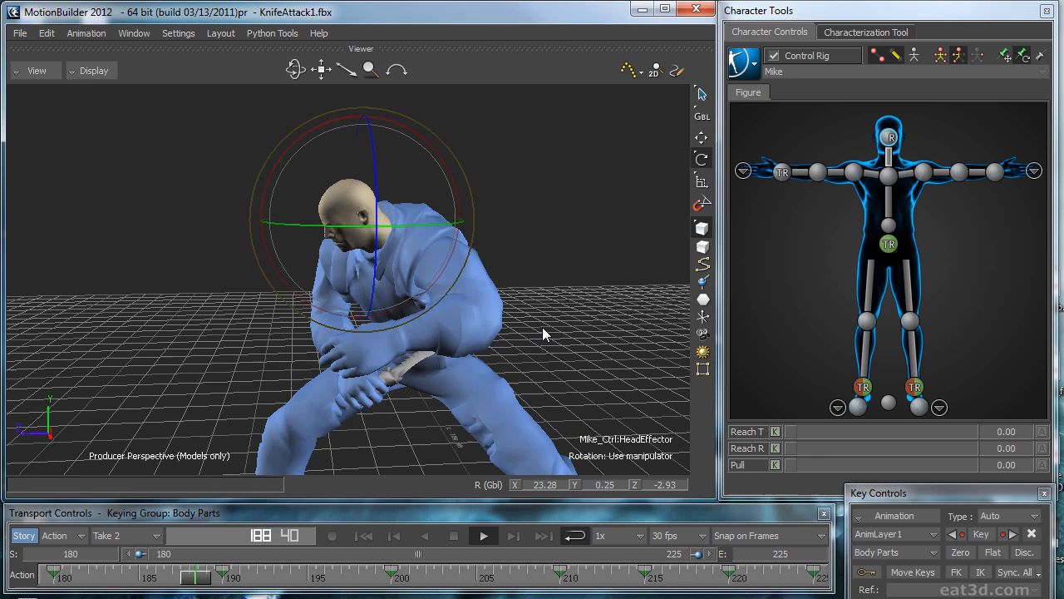
click(603, 324)
key(ctrl+r)
ctrl+drag(588, 277, 358, 293)
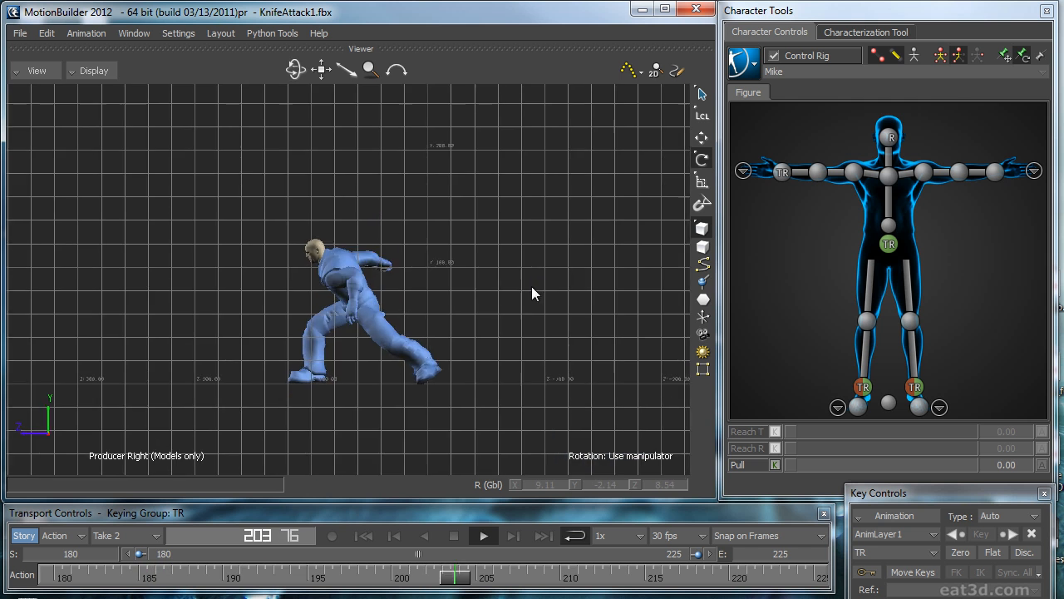
ctrl+drag(531, 286, 562, 256)
key(ctrl+space)
drag(319, 576, 48, 574)
Step: Set the head effector's Reach R and Reach T to 100, and play the take from the side to check the head
click(890, 139)
drag(910, 448, 1053, 460)
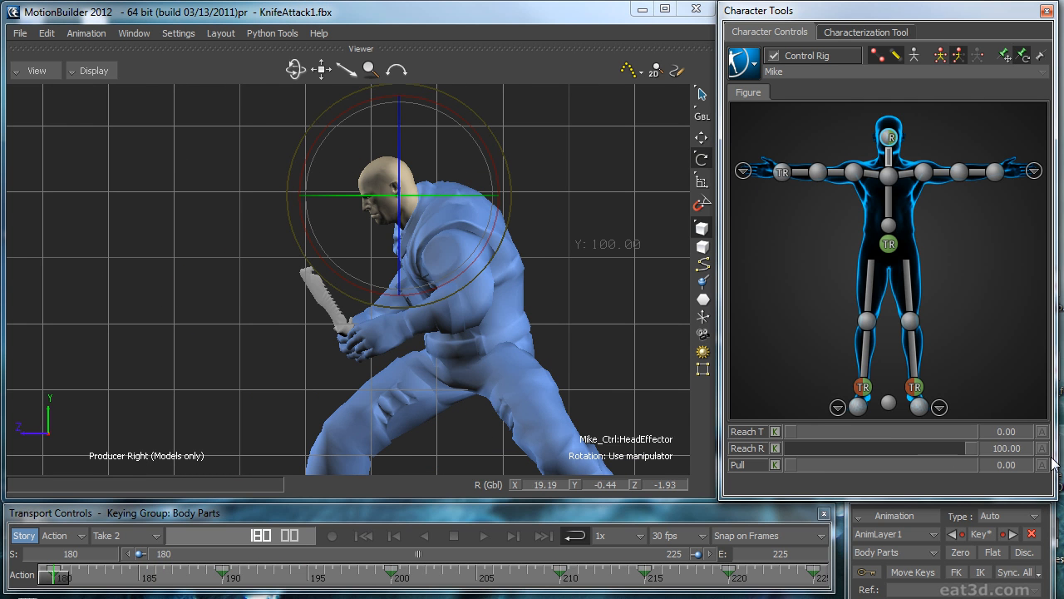
key(ctrl+space)
key(ctrl+space)
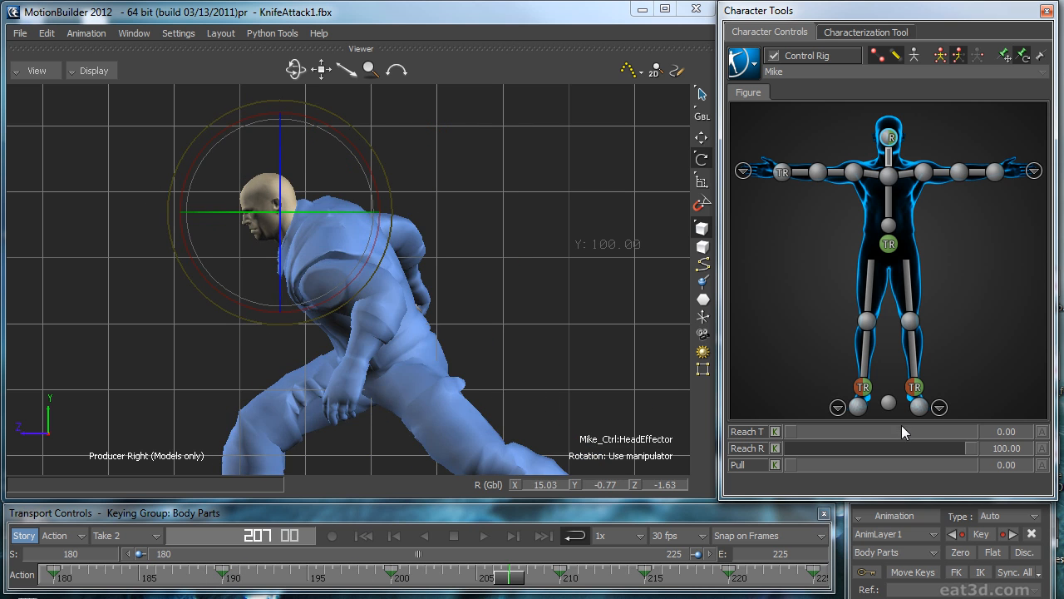
drag(904, 431, 1015, 434)
key(ctrl+space)
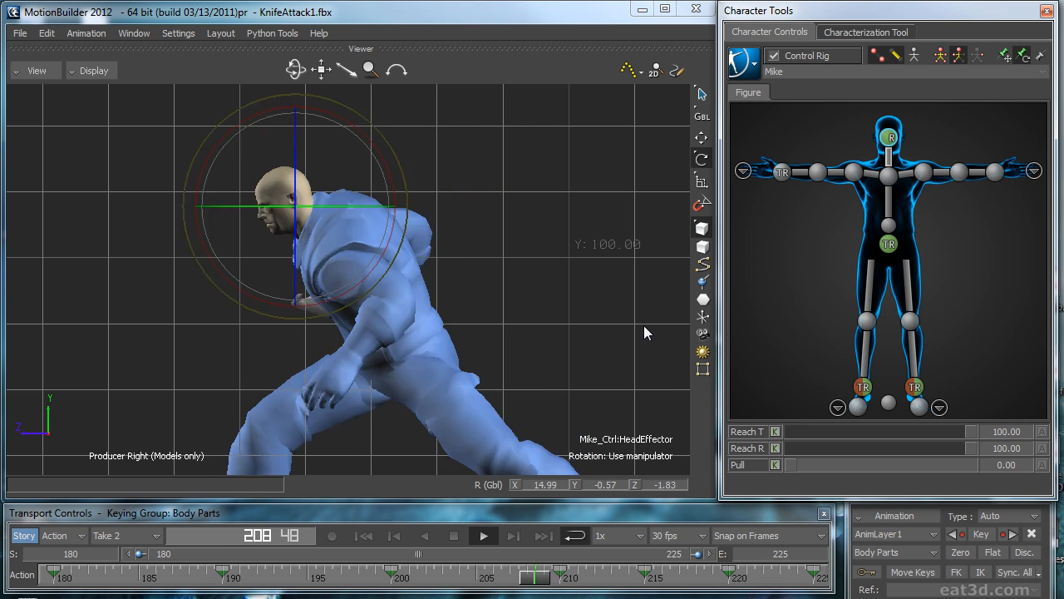
key(ctrl+space)
scroll(424, 426, up, 5)
scroll(509, 331, down, 1)
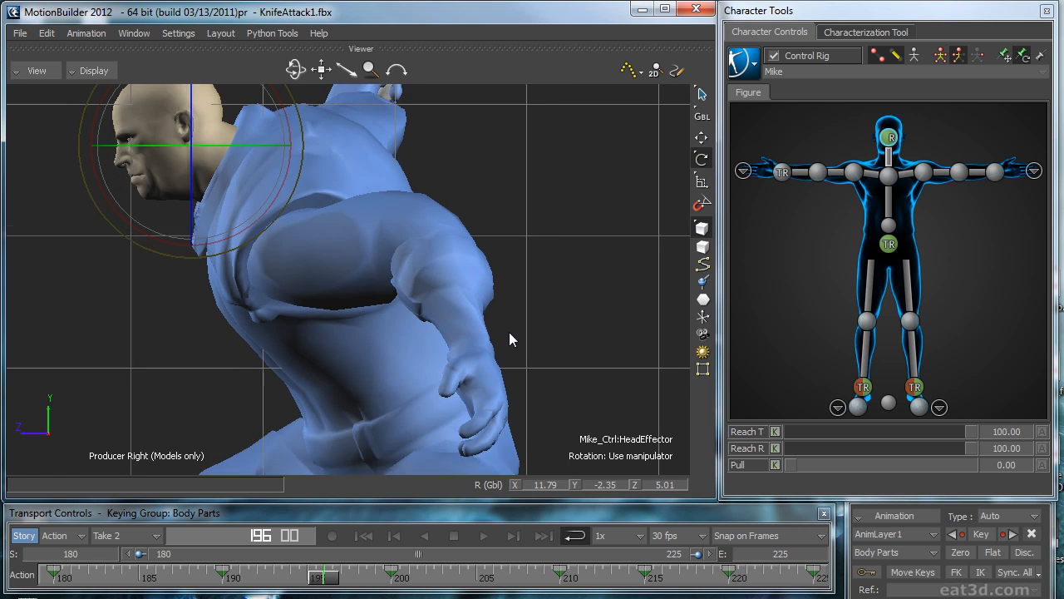
Step: Adjust the head effector at frame 195 to about X -4.3, Y 116.9, Z 85.8, and fine-tune its rotation from the front
scroll(511, 345, down, 2)
drag(337, 573, 306, 571)
drag(183, 214, 209, 217)
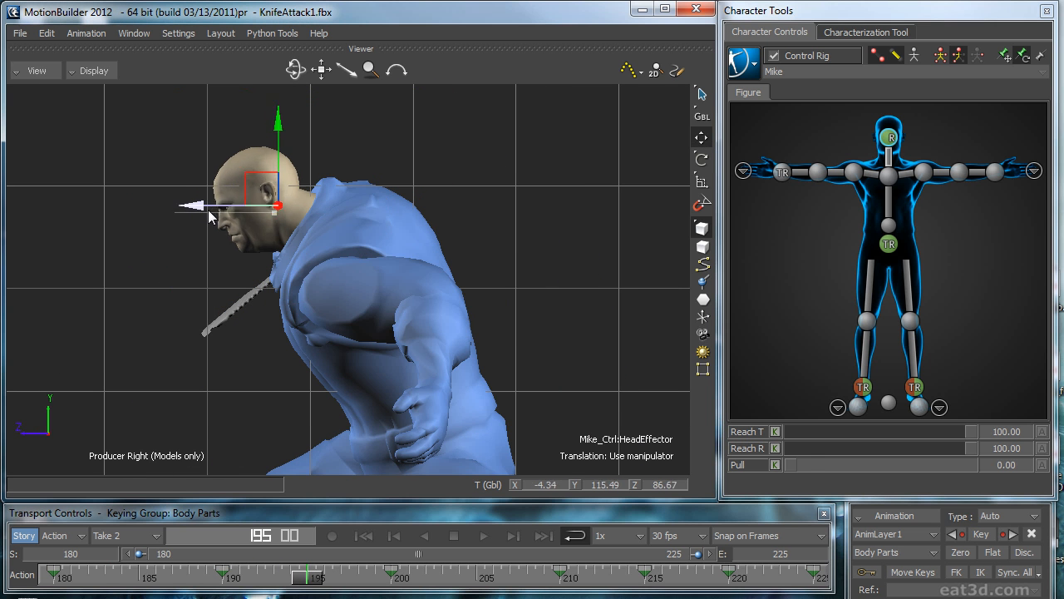
key(ctrl+f)
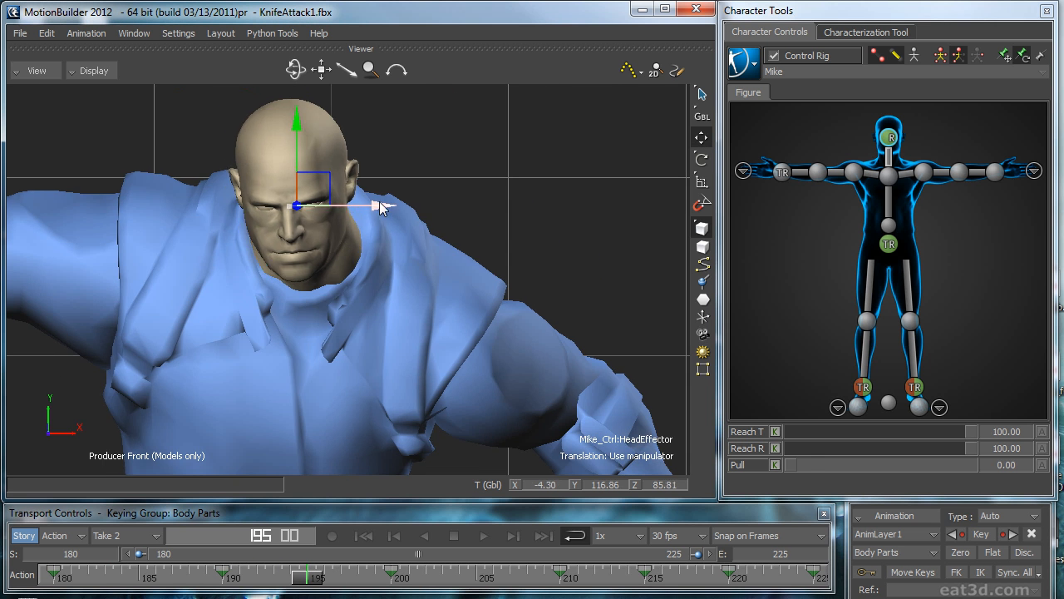
key(e)
mouse_move(377, 148)
mouse_down()
mouse_move(367, 164)
mouse_move(389, 157)
mouse_up()
Step: Adjust the head effector's position at frame 194 to about X -6.3, Y 121.8, Z 74.5 using front and perspective views
mouse_move(278, 582)
mouse_down()
mouse_move(302, 577)
mouse_move(280, 577)
mouse_up()
key(w)
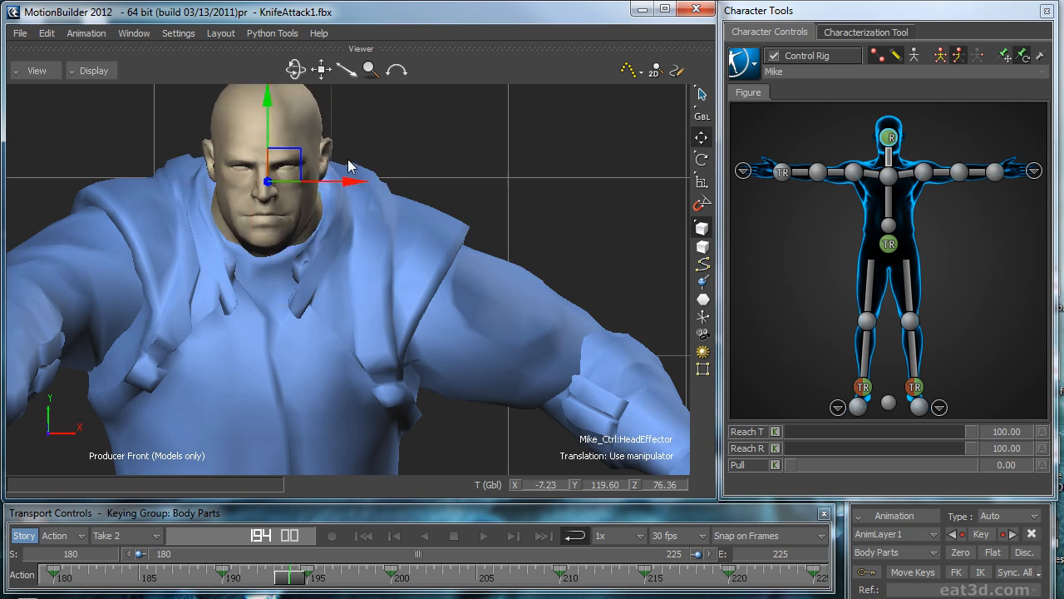
key(ctrl+p)
drag(181, 211, 192, 212)
ctrl+shift+drag(204, 212, 420, 212)
drag(364, 198, 371, 200)
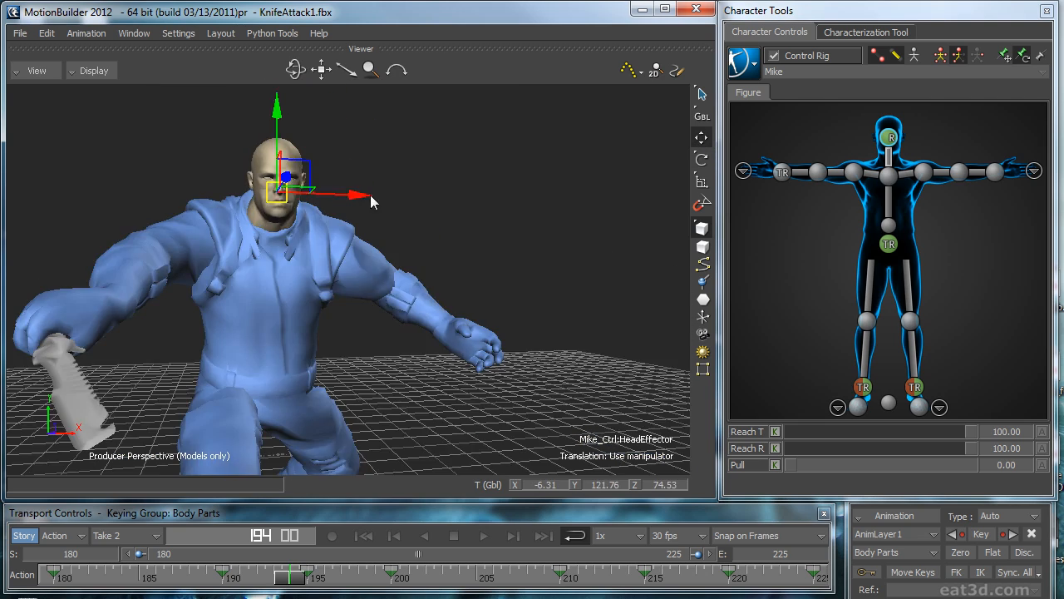
Step: Scrub and play the take from several perspective angles to review the corrected head motion
ctrl+shift+drag(533, 217, 362, 236)
drag(291, 583, 476, 575)
ctrl+shift+drag(497, 424, 532, 233)
drag(462, 571, 812, 574)
click(484, 536)
ctrl+shift+drag(517, 357, 509, 280)
click(588, 343)
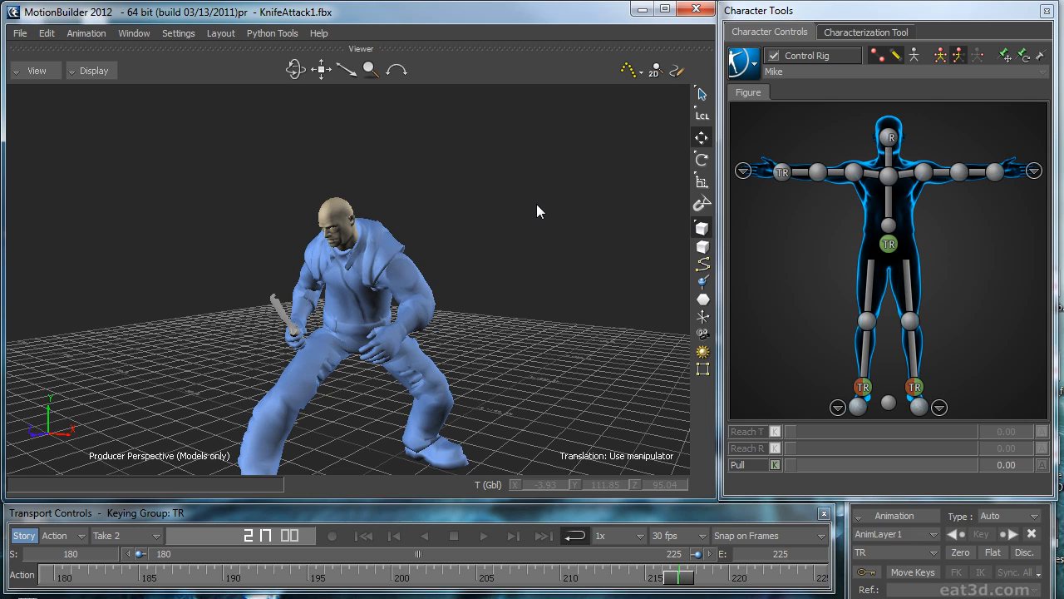
ctrl+shift+drag(537, 206, 610, 296)
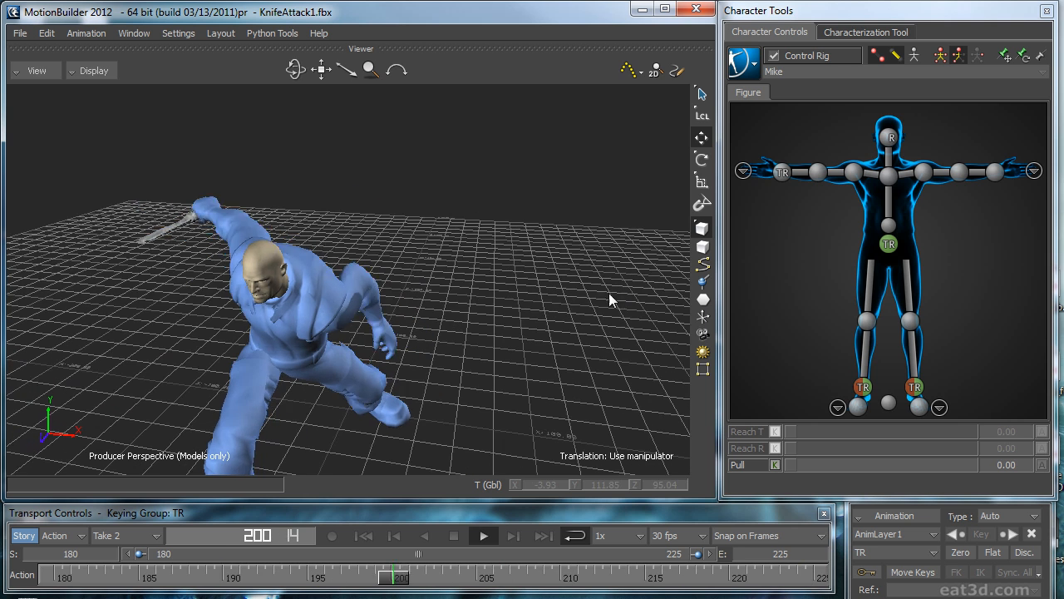
key(space)
Step: Bake the control rig animation onto the character's skeleton
click(745, 63)
mouse_move(776, 140)
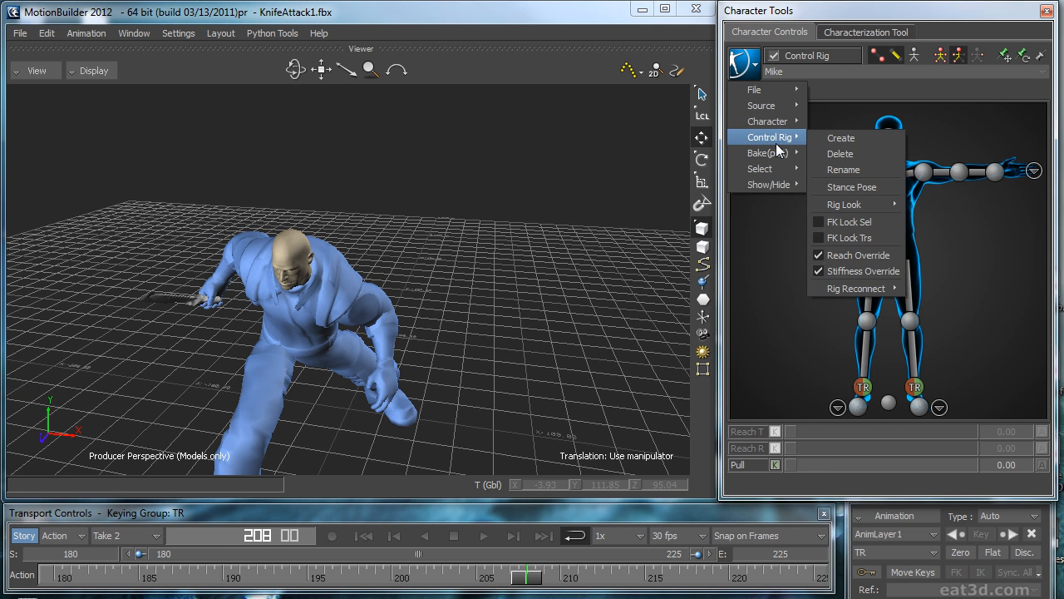
click(860, 153)
Step: Review the baked skeleton animation by scrubbing and playing it from several angles, focusing on the body around frames 193 to 196
click(745, 63)
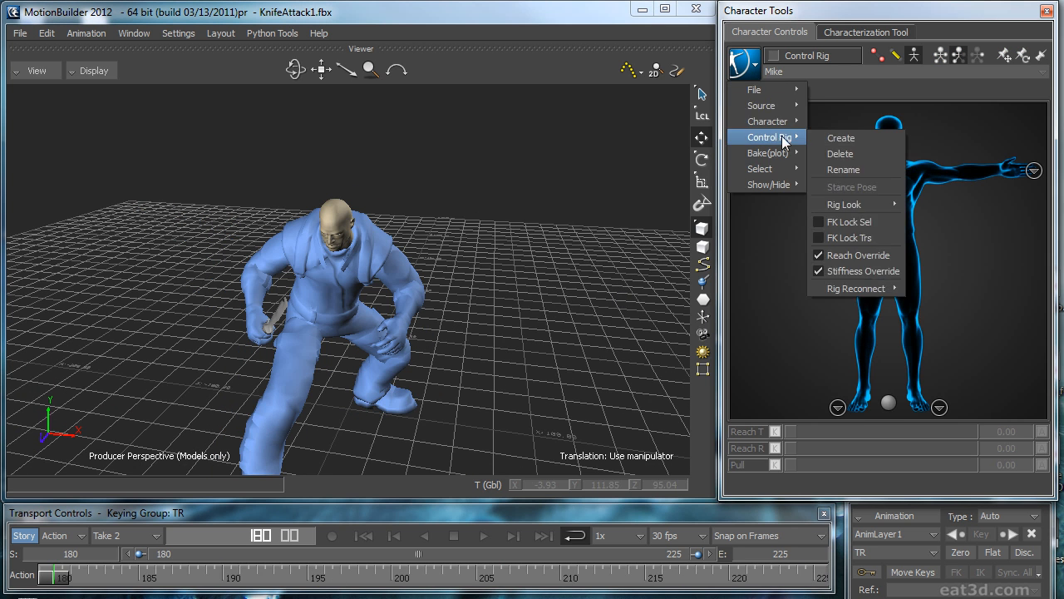
click(583, 189)
ctrl+shift+drag(583, 189, 465, 304)
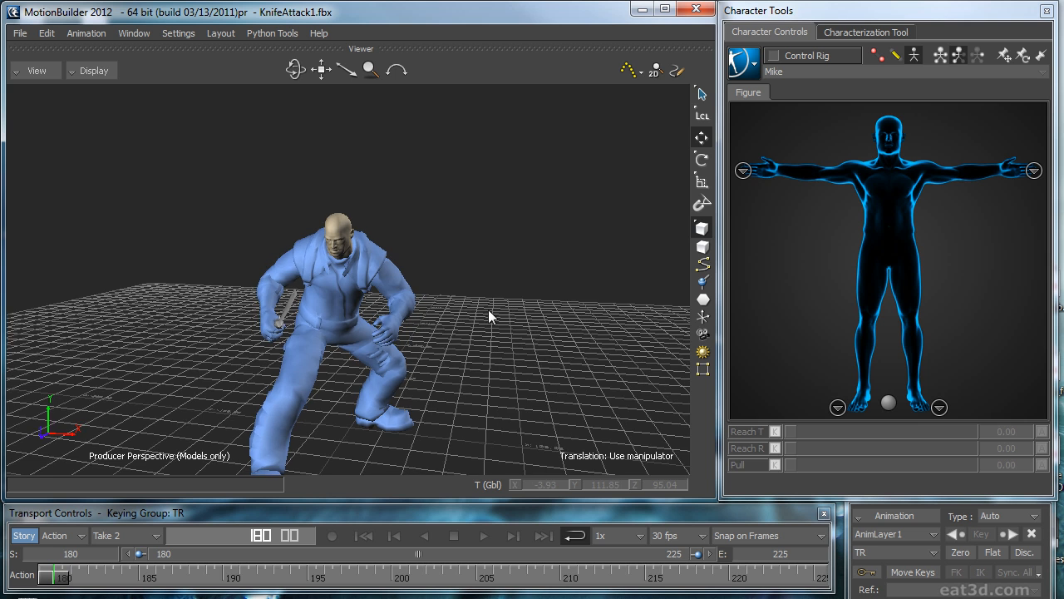
ctrl+shift+drag(565, 320, 544, 337)
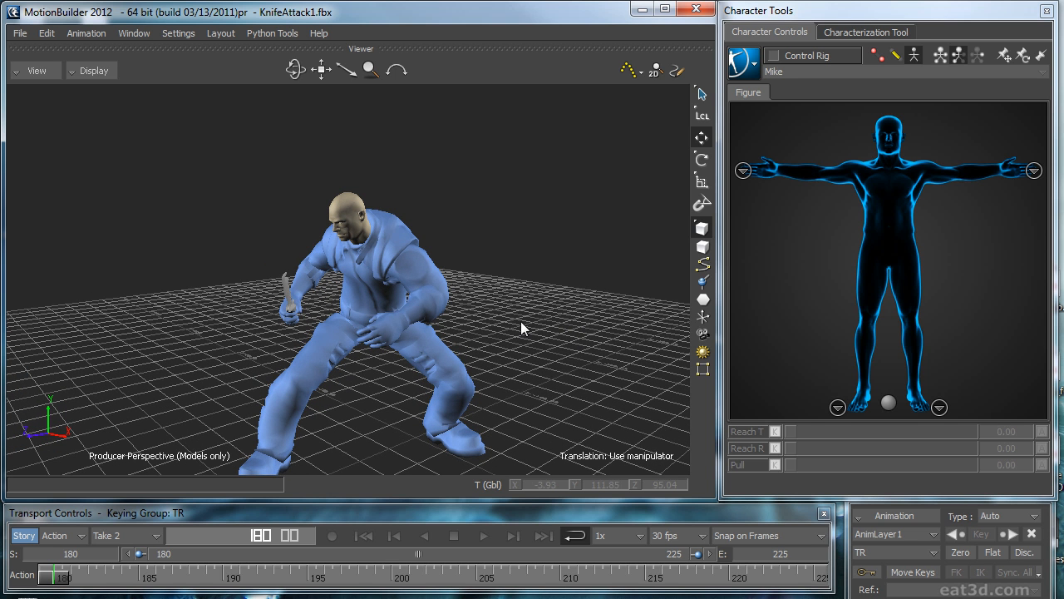
key(Right)
key(Right)
key(Right)
key(Right)
key(Right)
key(Right)
key(Right)
key(Right)
key(Right)
key(Right)
key(Right)
key(Right)
key(Right)
key(Right)
key(Right)
key(Right)
key(Right)
key(Right)
key(Right)
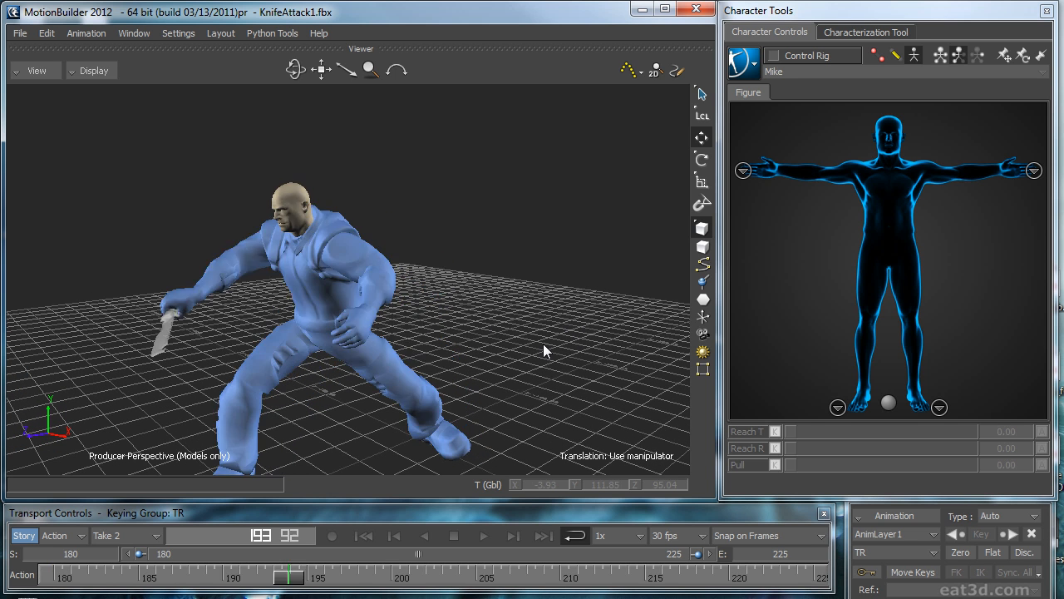
drag(386, 579, 291, 584)
key(Right)
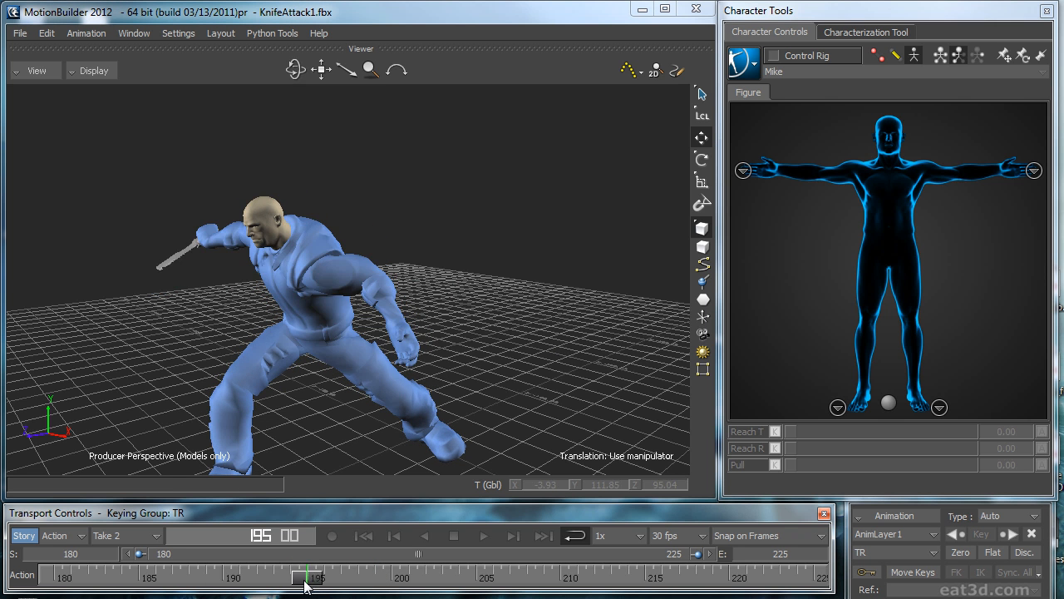
drag(290, 584, 457, 572)
click(483, 535)
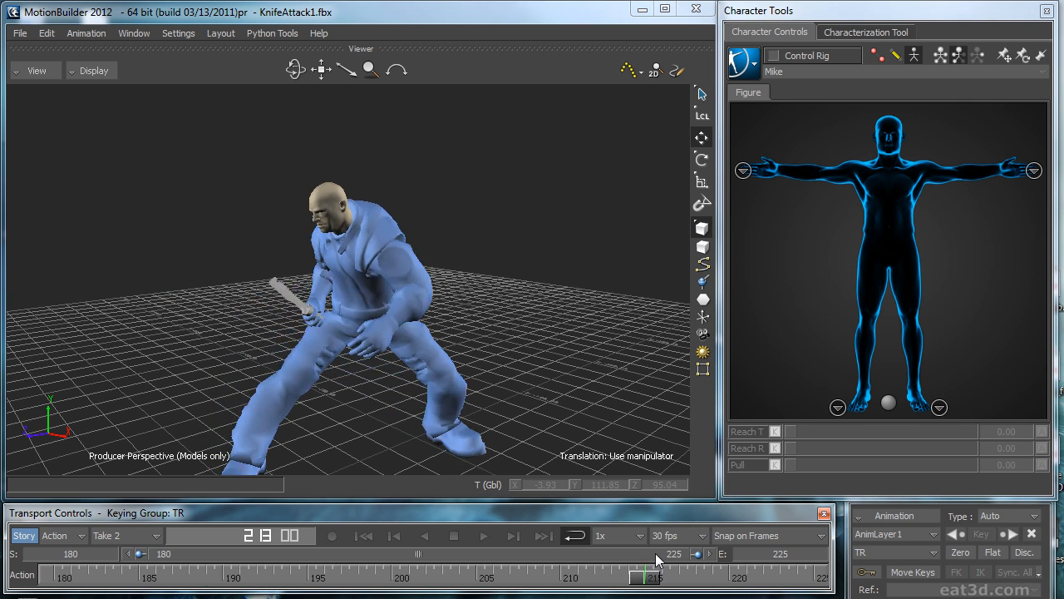
ctrl+shift+drag(520, 357, 465, 396)
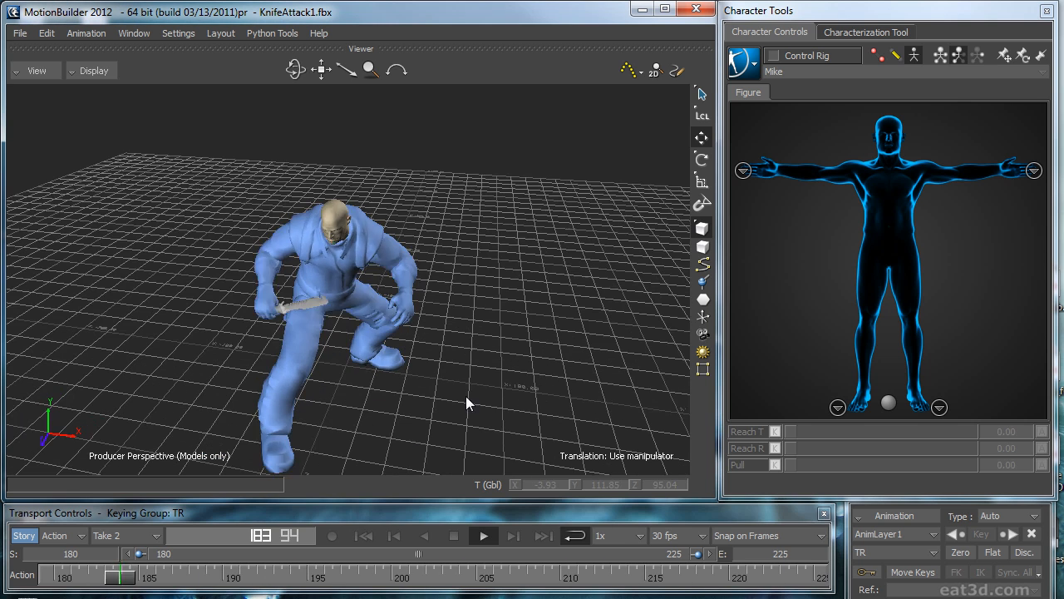
key(ctrl+space)
key(Right)
mouse_move(467, 348)
mouse_down()
mouse_move(493, 344)
mouse_move(439, 352)
mouse_move(488, 350)
mouse_move(447, 349)
mouse_move(477, 347)
mouse_move(446, 339)
mouse_move(464, 336)
mouse_up()
Step: Bake the skeleton animation back onto the control rig
click(752, 67)
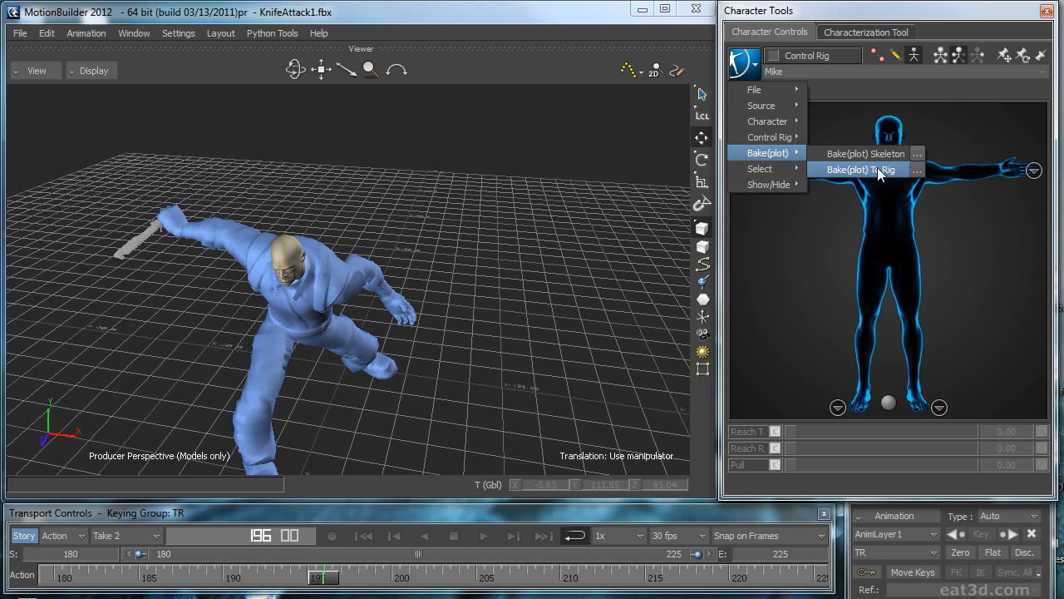
click(877, 167)
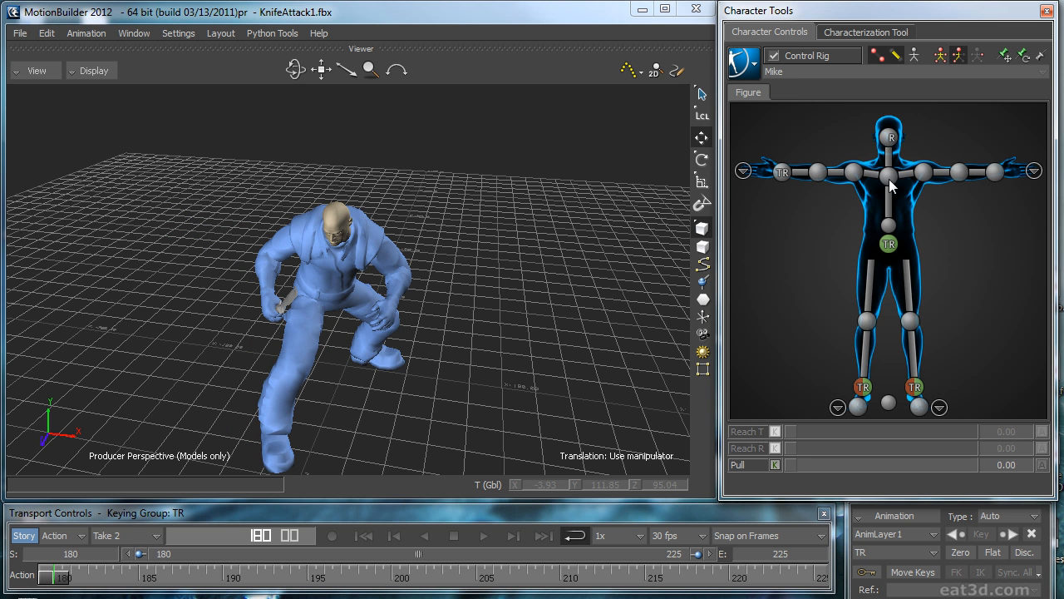
Step: Set Reach T and Reach R to 100 for the chest, spine, both shoulder and both wrist effectors
click(888, 176)
click(888, 225)
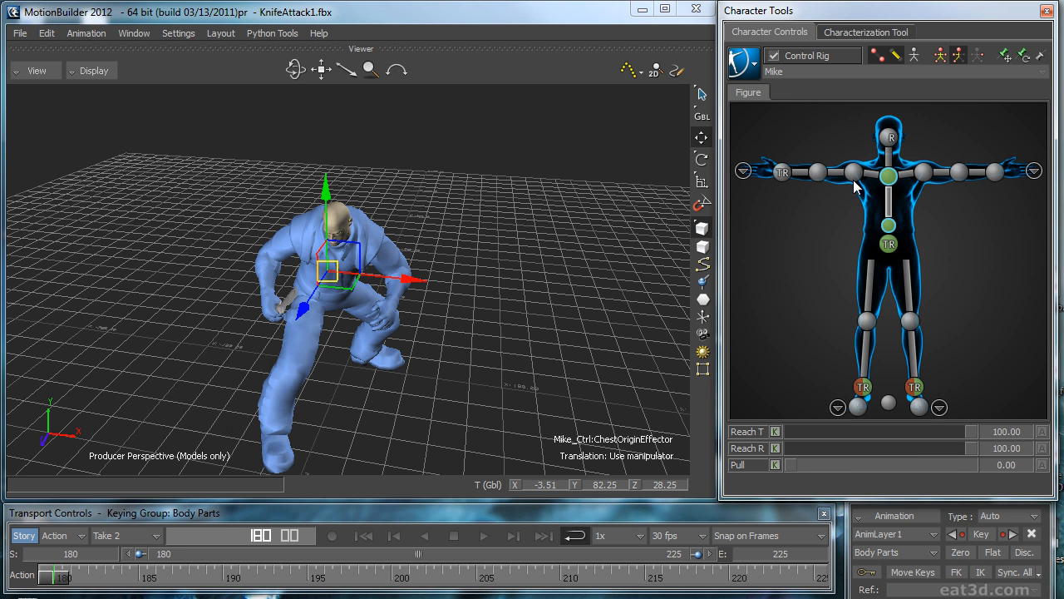
click(924, 172)
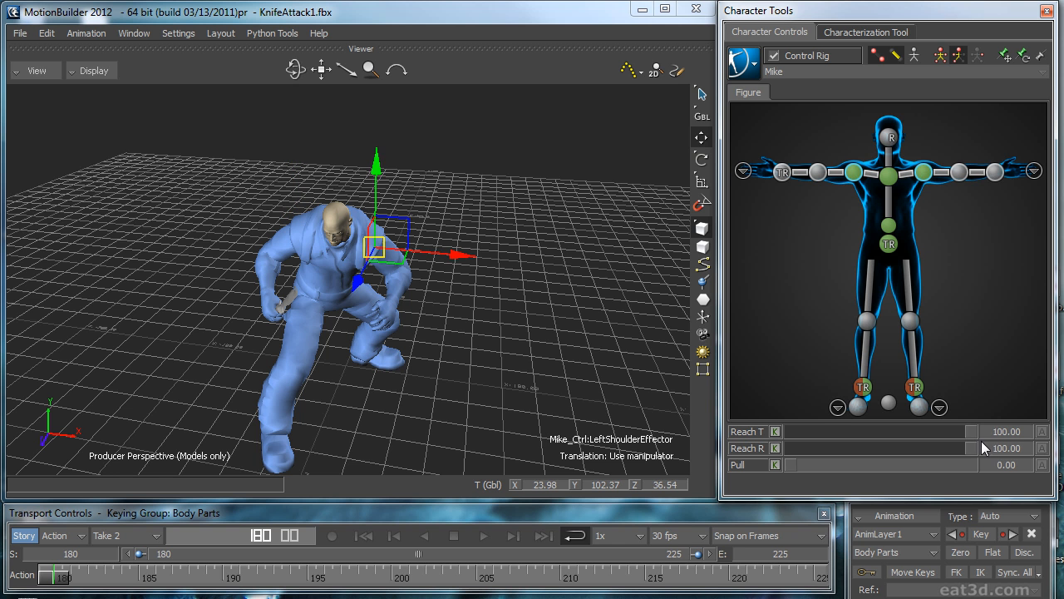
click(786, 188)
ctrl+shift+drag(545, 275, 534, 259)
click(994, 194)
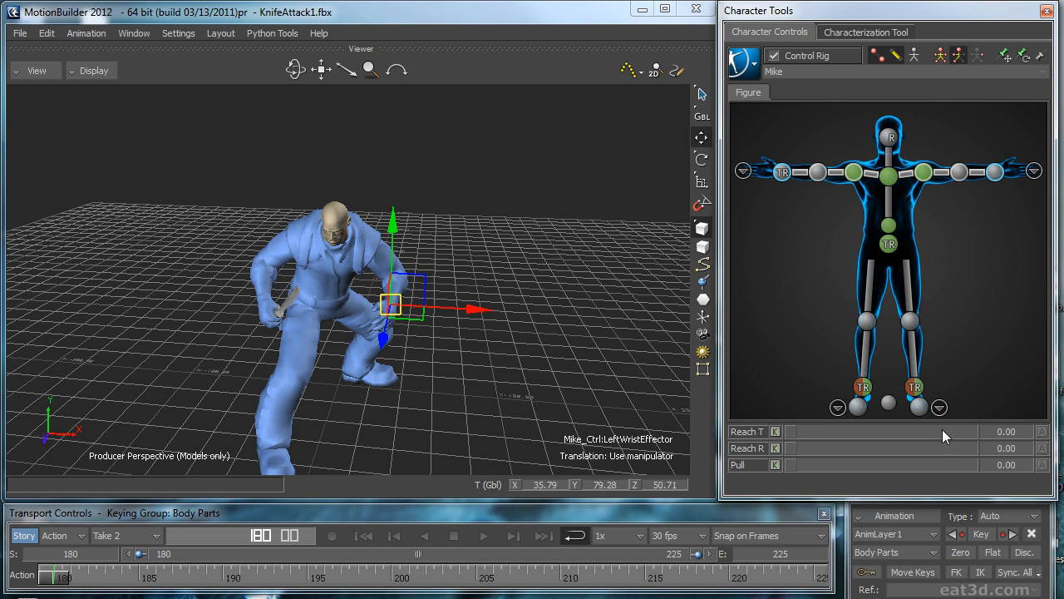
click(973, 431)
click(972, 446)
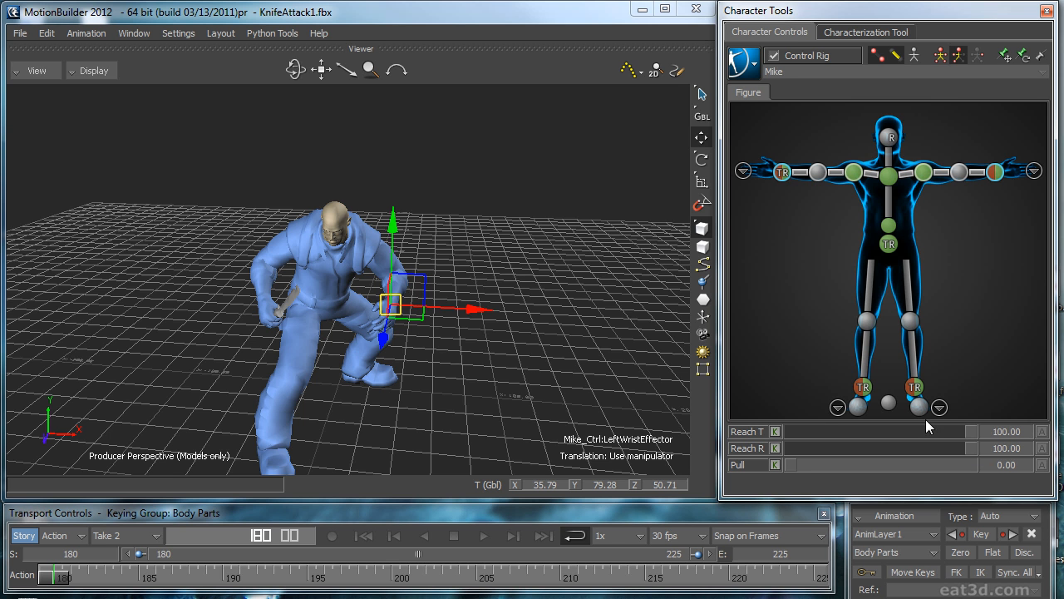
Step: Select the chest, both shoulder, spine and hips effectors, and open the FCurves editor at frame 194
click(889, 178)
click(856, 173)
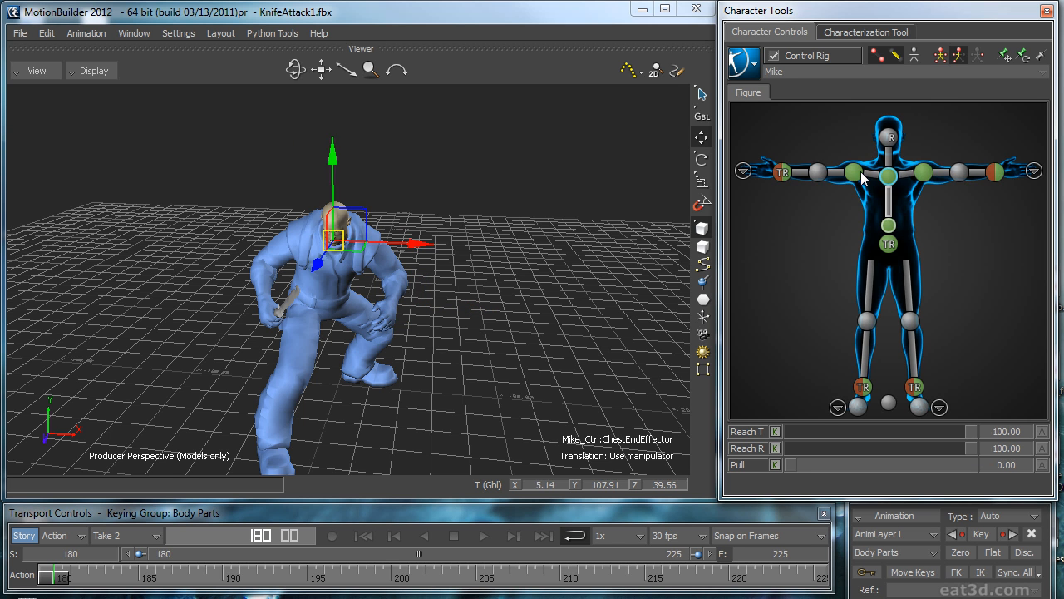
shift+click(924, 175)
shift+click(890, 225)
shift+click(889, 248)
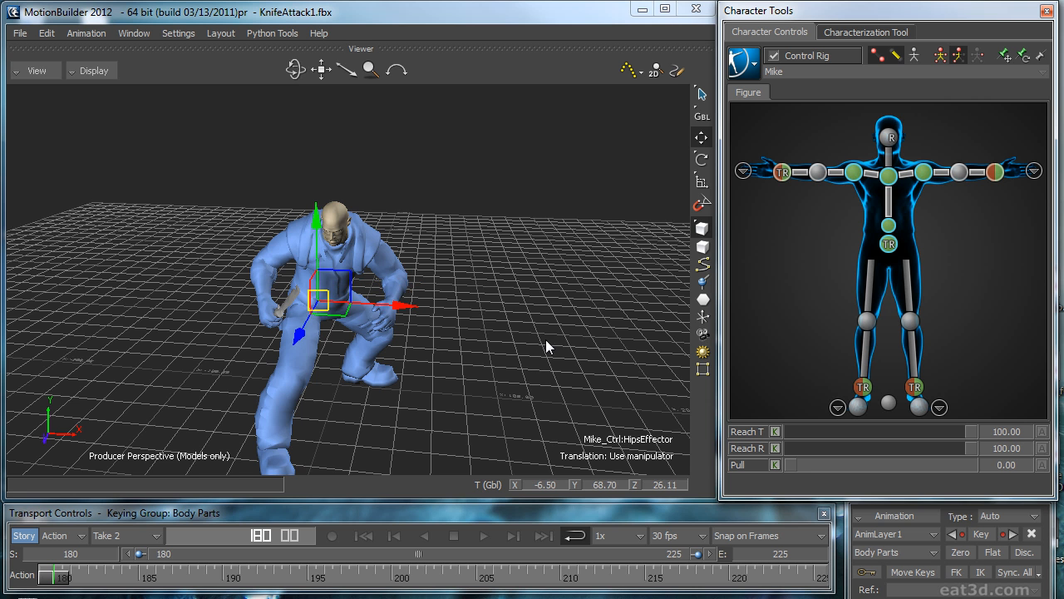
drag(546, 341, 468, 349)
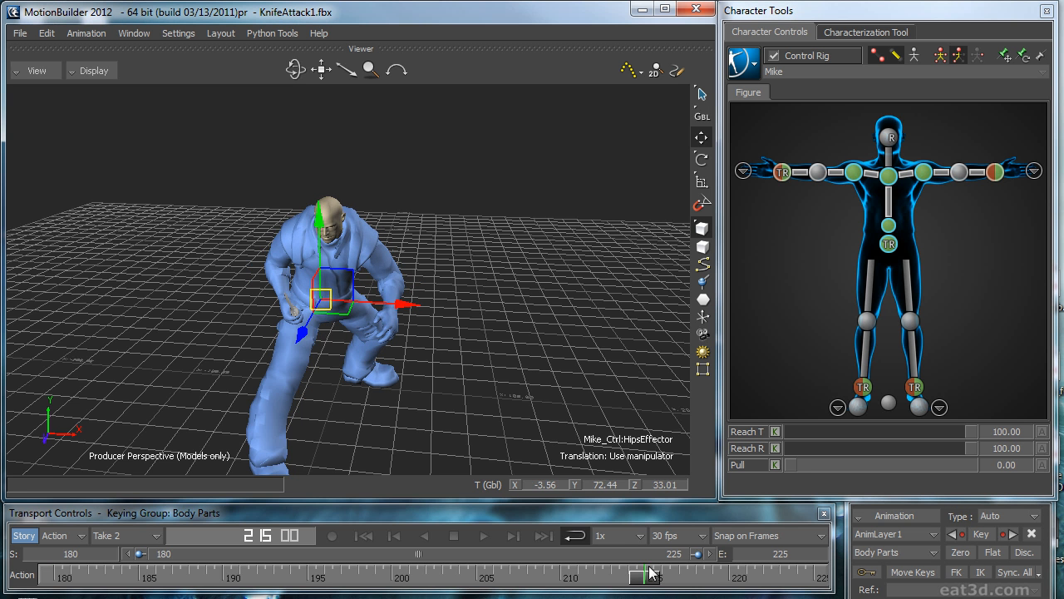
drag(645, 575, 293, 539)
drag(1063, 178, 608, 123)
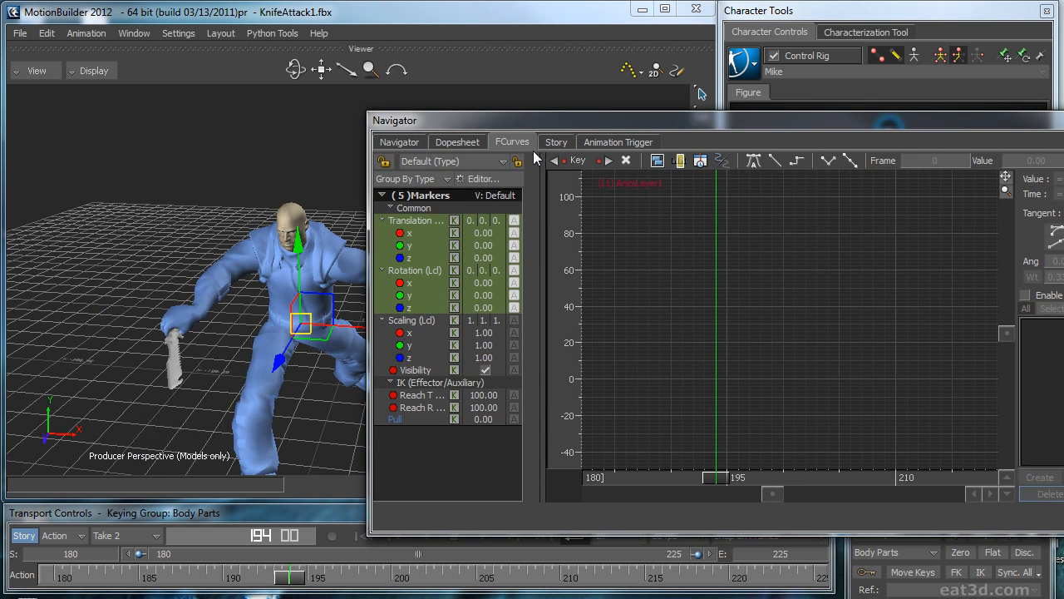
Step: Display the translation and rotation curves of the selected effectors on the BaseAnimation layer
click(430, 276)
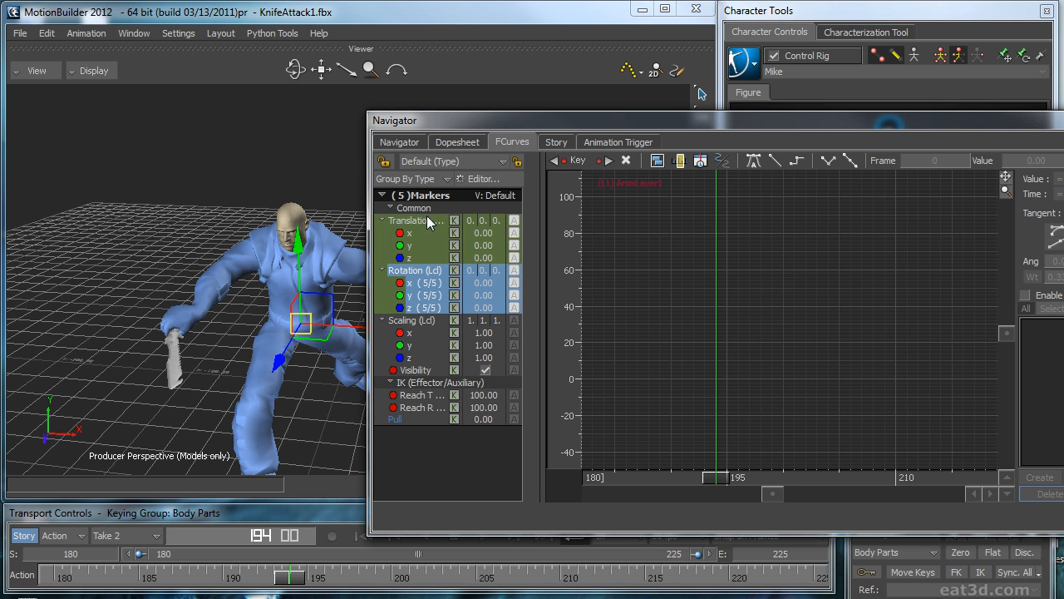
ctrl+click(428, 221)
drag(859, 120, 846, 66)
click(892, 529)
click(894, 533)
click(890, 548)
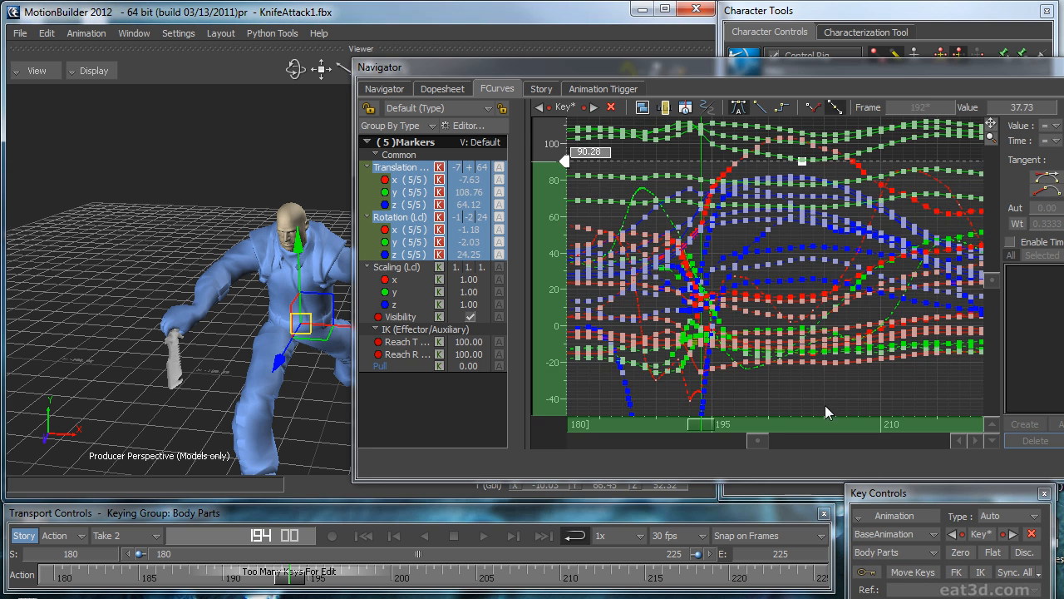
Step: Isolate the chest effector and examine its translation and rotation curves between frames 185 and 205
drag(508, 68, 492, 202)
click(887, 177)
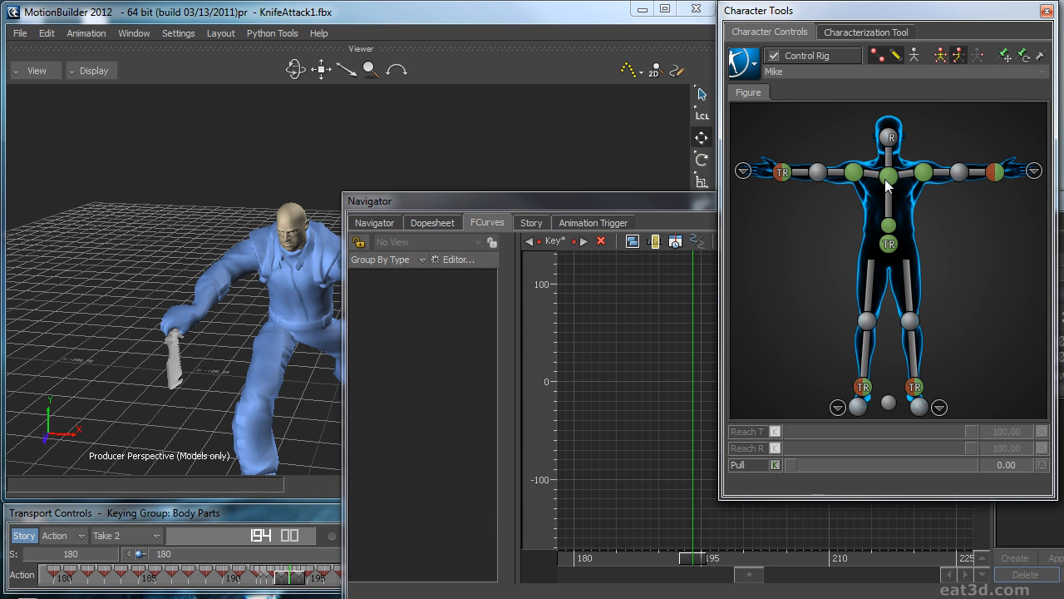
drag(599, 200, 606, 122)
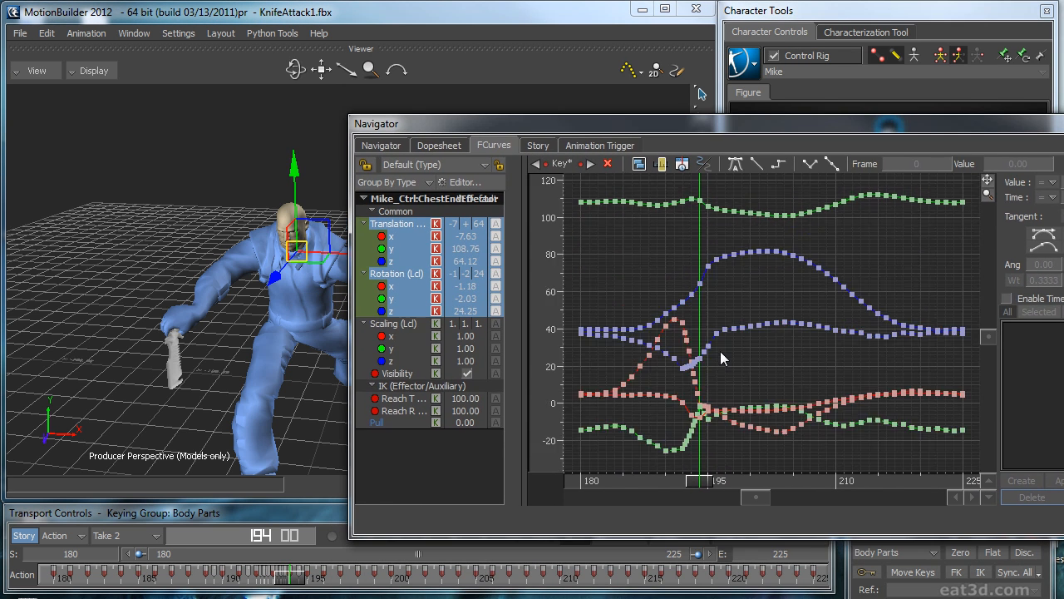
ctrl+drag(720, 362, 747, 342)
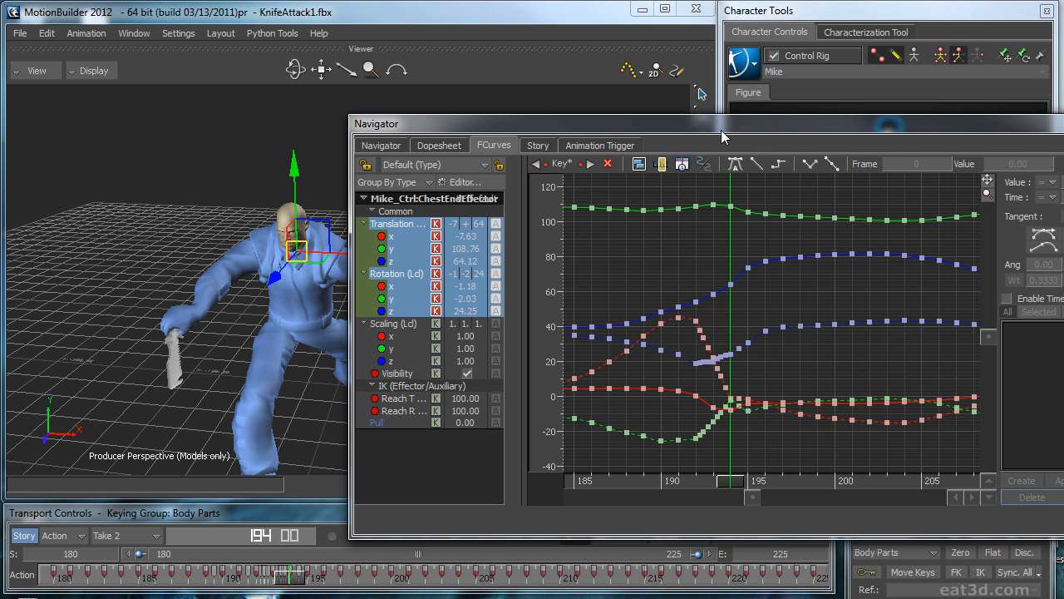
Step: Reselect the chest, shoulder, spine and hips effectors together, and delete their keys between frames 192 and 195
drag(722, 131, 674, 155)
shift+click(856, 176)
shift+click(921, 176)
shift+click(888, 227)
shift+click(888, 243)
ctrl+drag(720, 256, 734, 520)
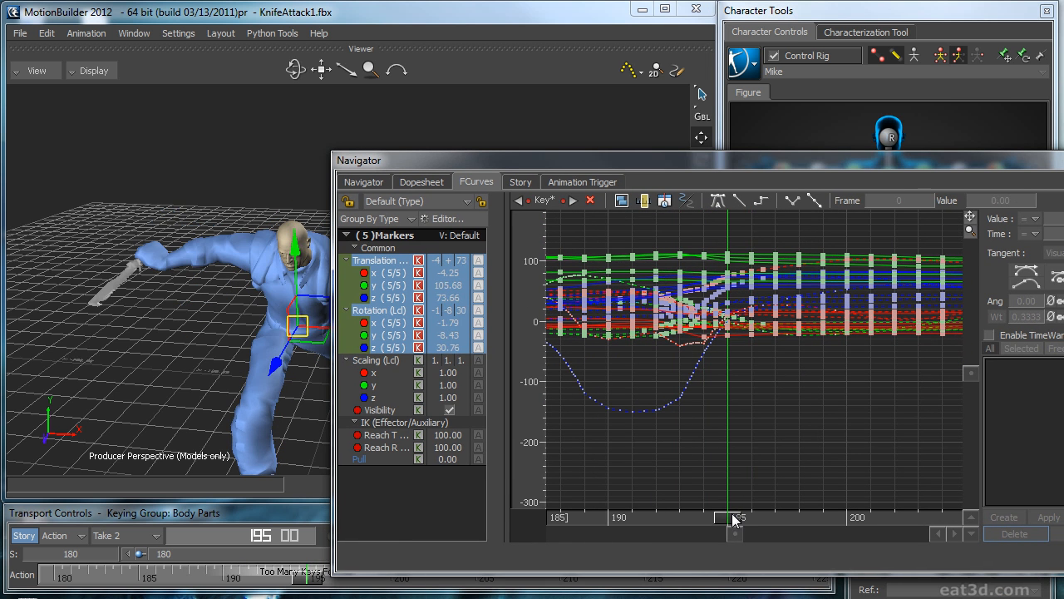
drag(724, 236, 682, 455)
key(Delete)
Step: Change the tangent type of the selected effectors' keys at frame 192, and leave the curve editor
drag(735, 520, 654, 518)
drag(705, 225, 686, 372)
drag(662, 470, 657, 472)
drag(687, 220, 655, 463)
click(1025, 285)
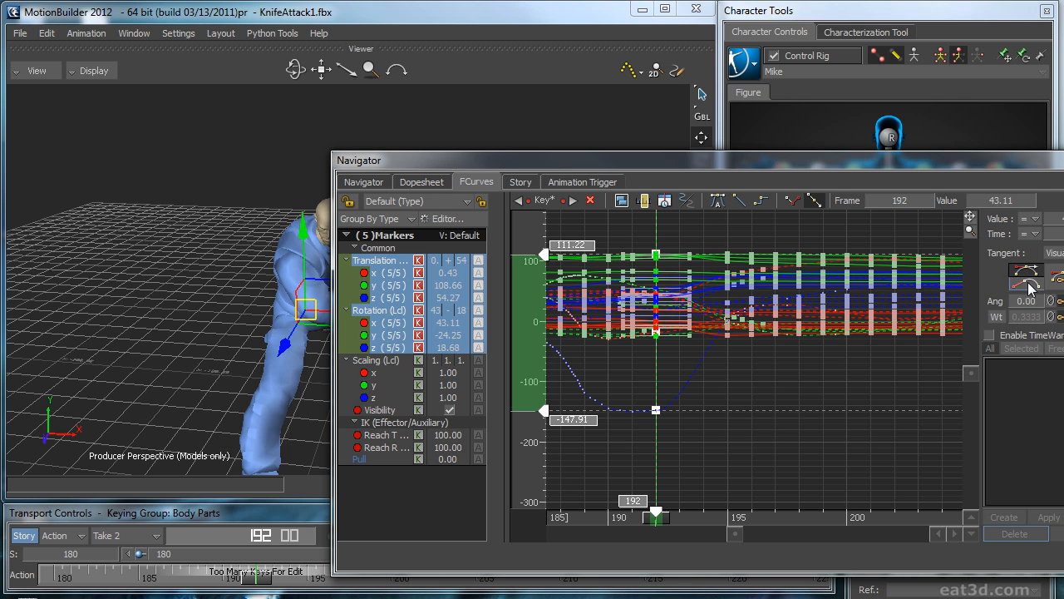
drag(705, 235, 729, 439)
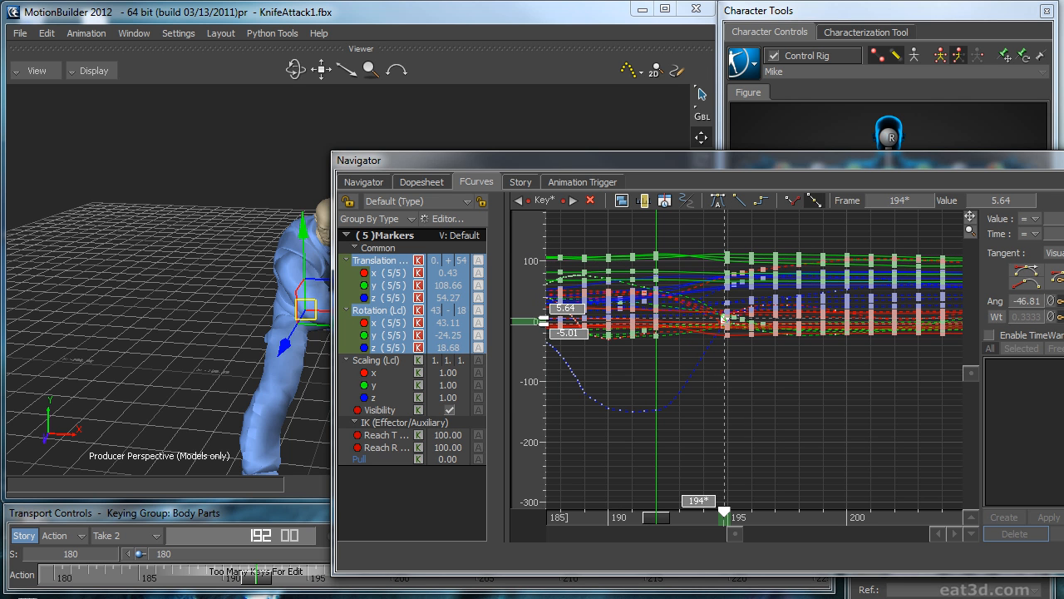
click(931, 373)
drag(797, 159, 877, 178)
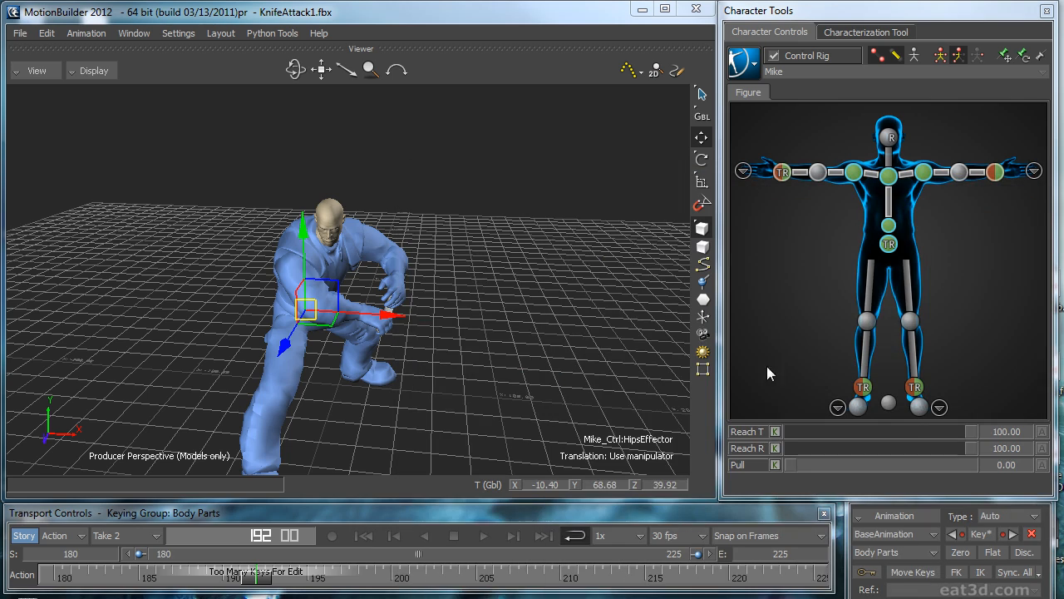
Step: Scrub and play the take from several angles to check the body motion, stopping at frame 213
drag(270, 568, 218, 575)
click(536, 355)
key(ctrl+space)
ctrl+shift+drag(543, 350, 489, 359)
mouse_move(740, 582)
mouse_down()
mouse_move(564, 579)
mouse_move(680, 580)
mouse_move(626, 592)
mouse_move(796, 592)
mouse_move(658, 592)
mouse_move(760, 588)
mouse_up()
ctrl+drag(532, 391, 572, 353)
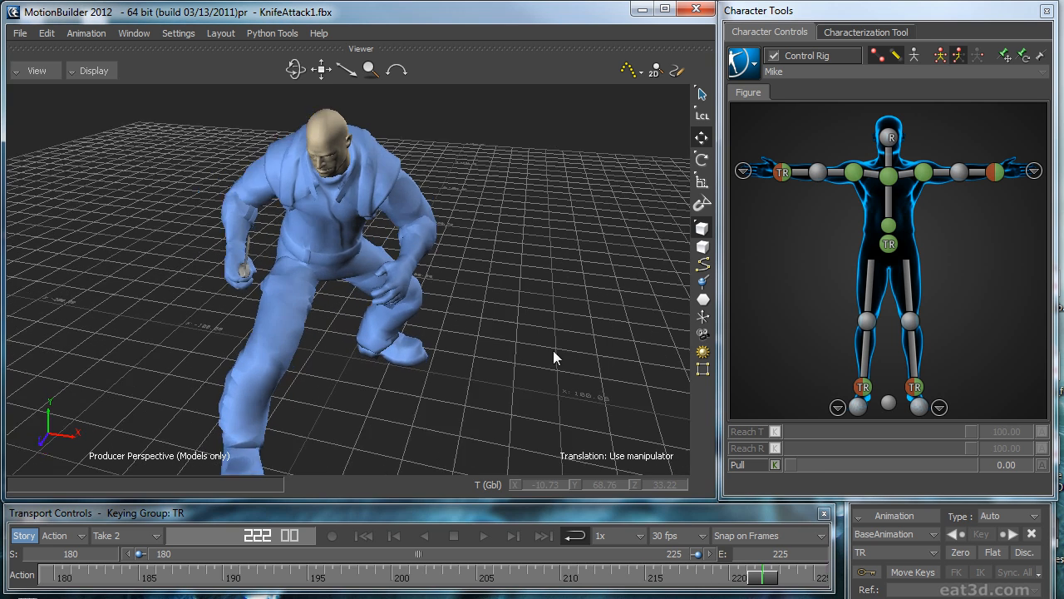
drag(757, 580, 610, 589)
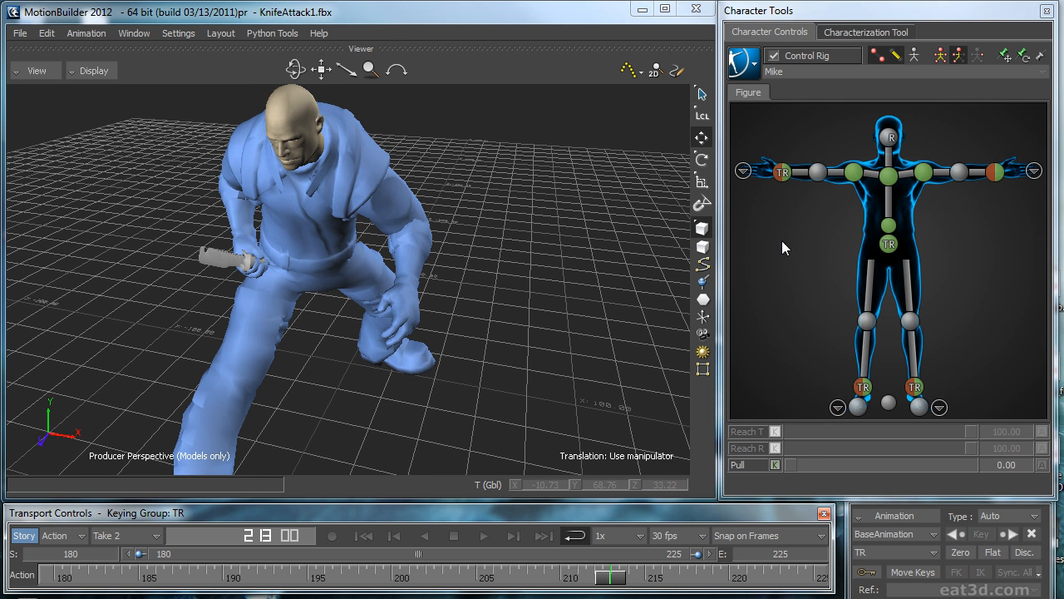
Step: Move the right wrist effector on AnimLayer1 at frame 213 to about X -27.5, Y 80.5, Z 51.4 in local mode
click(781, 172)
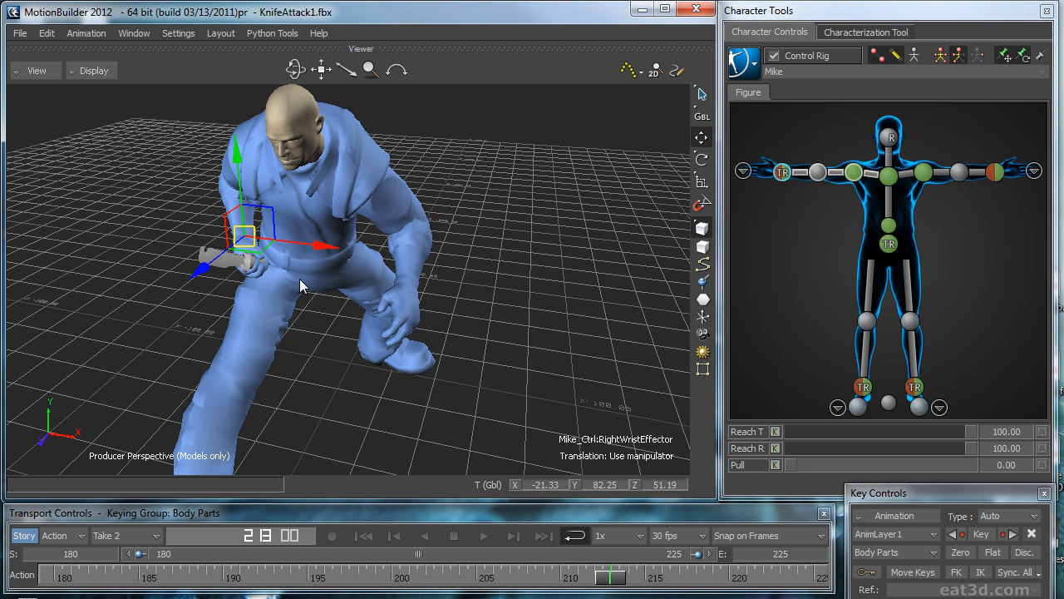
key(l)
drag(324, 227, 307, 235)
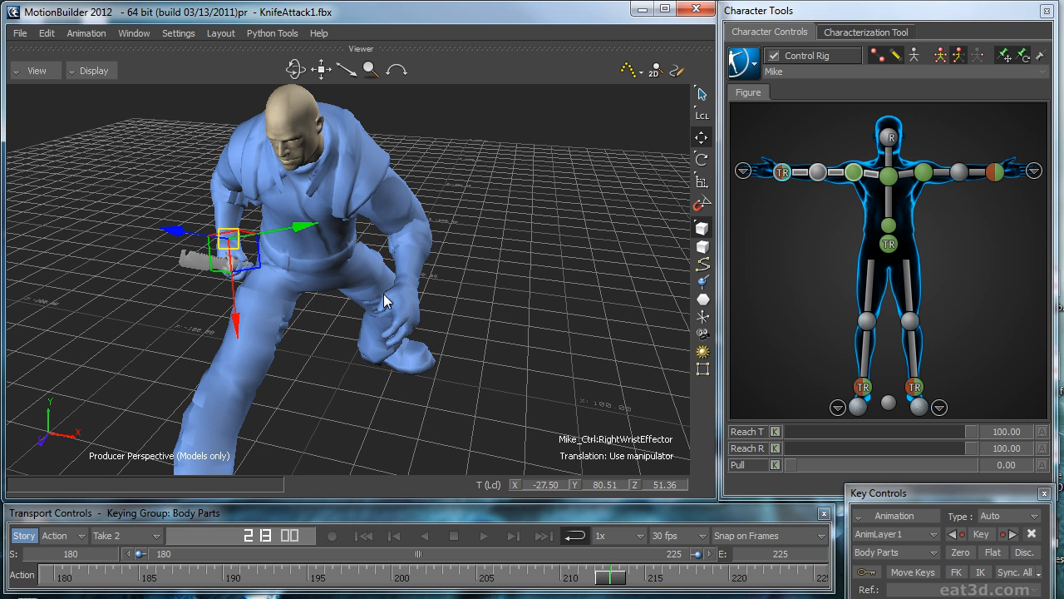
Step: Key the right wrist effector's adjusted pose at frame 213 on AnimLayer1, and add a zero key at frame 225
ctrl+shift+drag(385, 301, 273, 262)
key(r)
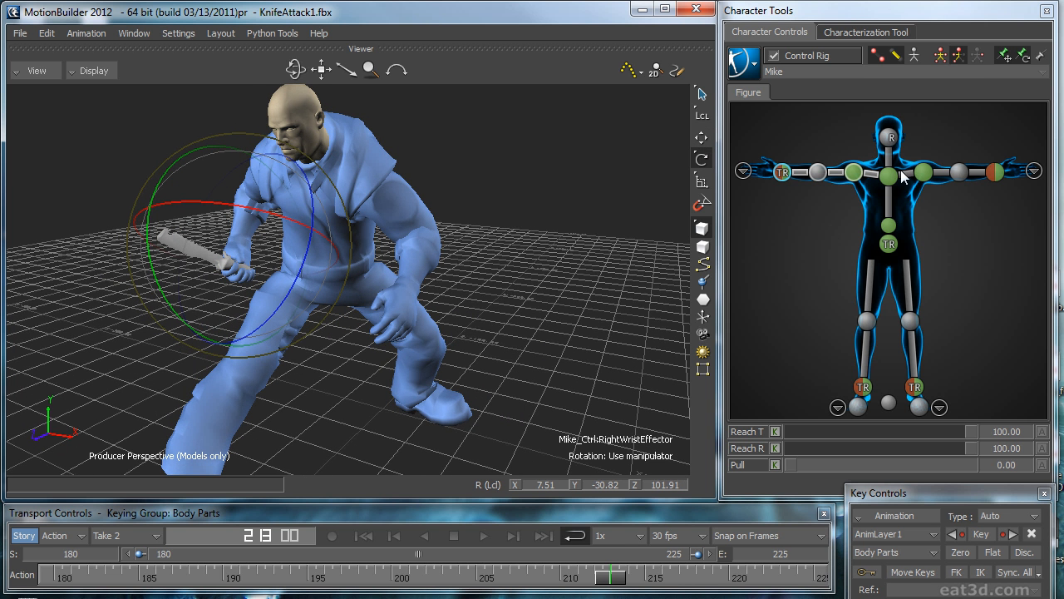
drag(616, 587, 886, 575)
click(954, 553)
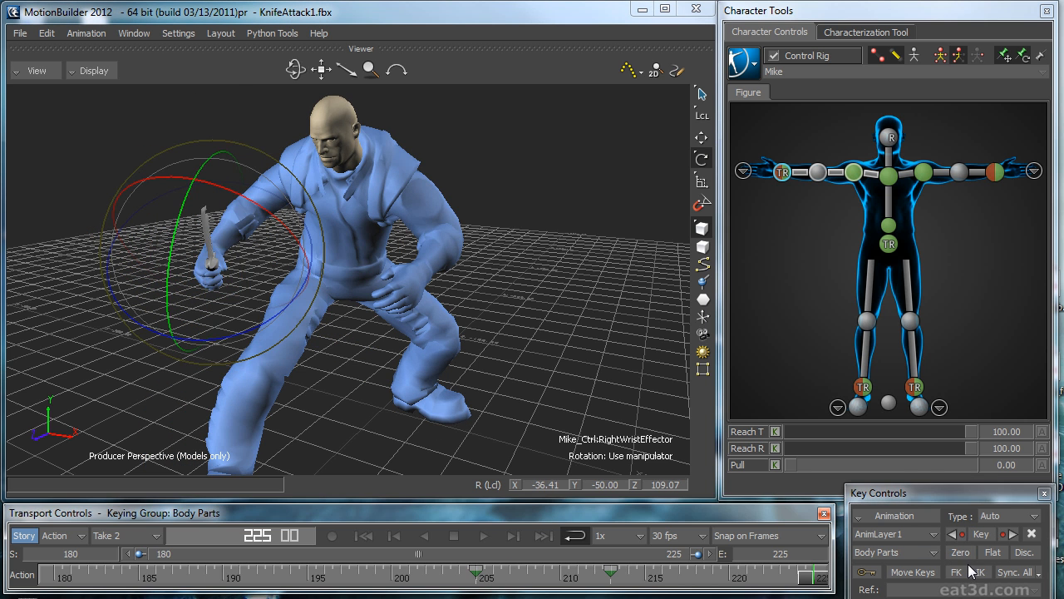
click(962, 554)
drag(773, 585, 529, 583)
key(ctrl+space)
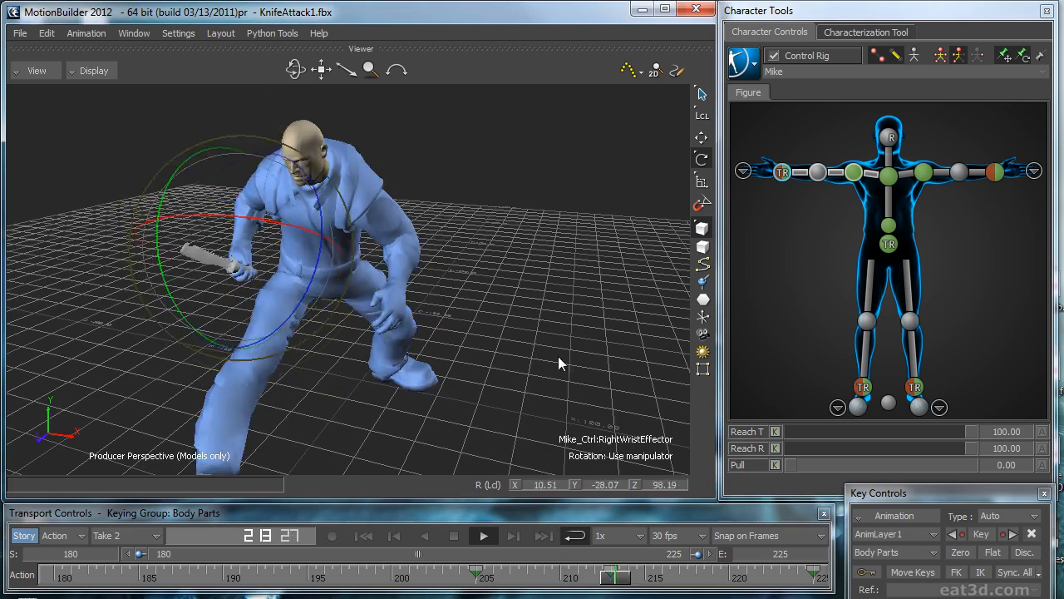
Step: Bake the character's layered animation to the skeleton and back onto the control rig
click(745, 62)
mouse_move(773, 138)
click(879, 152)
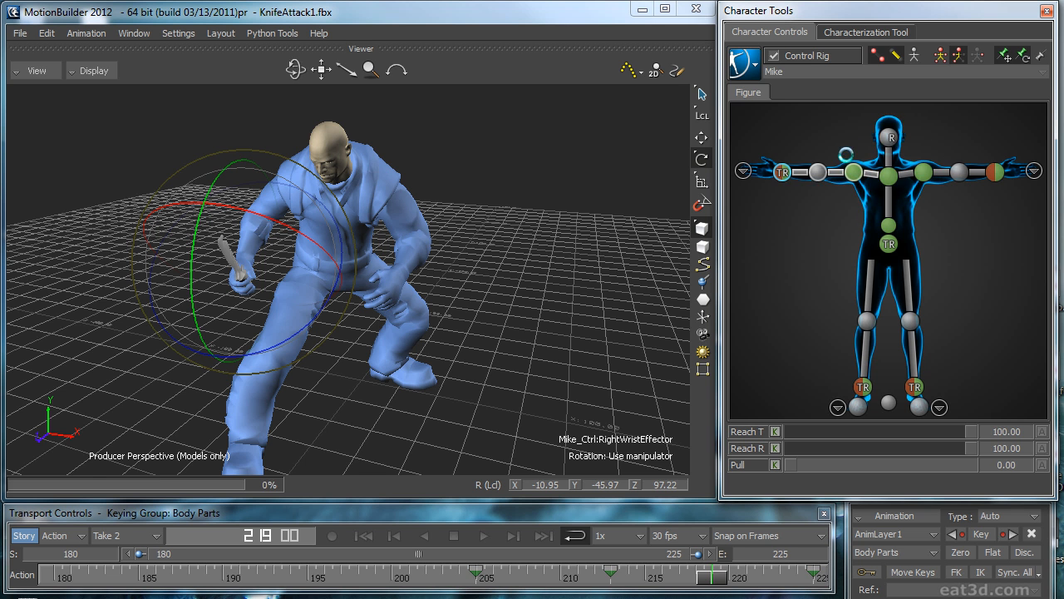
click(744, 62)
click(882, 169)
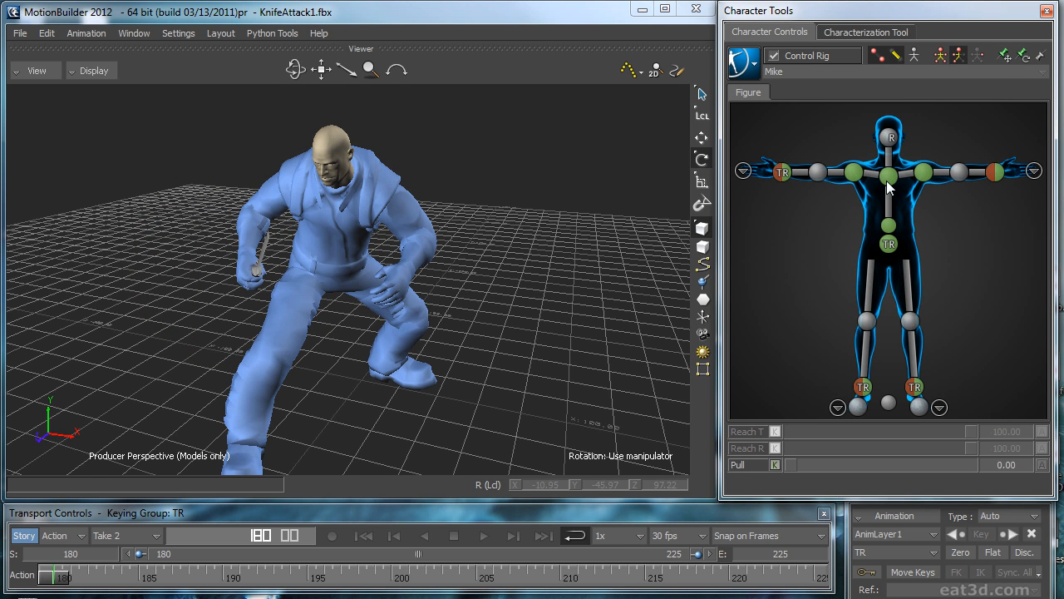
Step: Select the chest, spine and both shoulder effectors, and set their Reach T and Reach R to 0
click(887, 177)
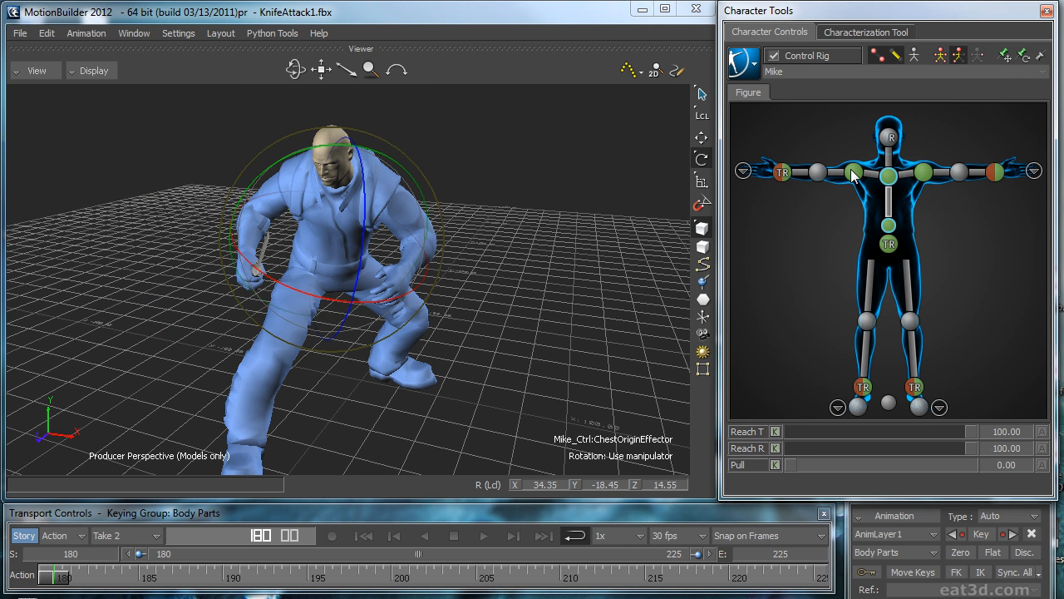
click(854, 173)
drag(937, 430, 795, 431)
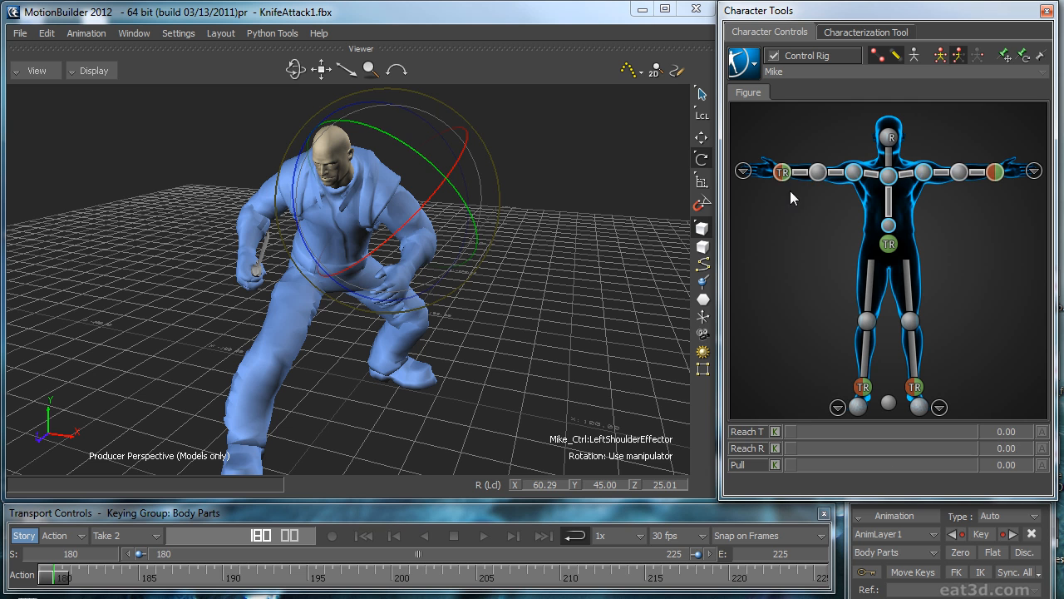
Step: Show the translation and rotation curves of both wrist effectors in the curve editor on the BaseAnimation layer
click(790, 191)
click(992, 173)
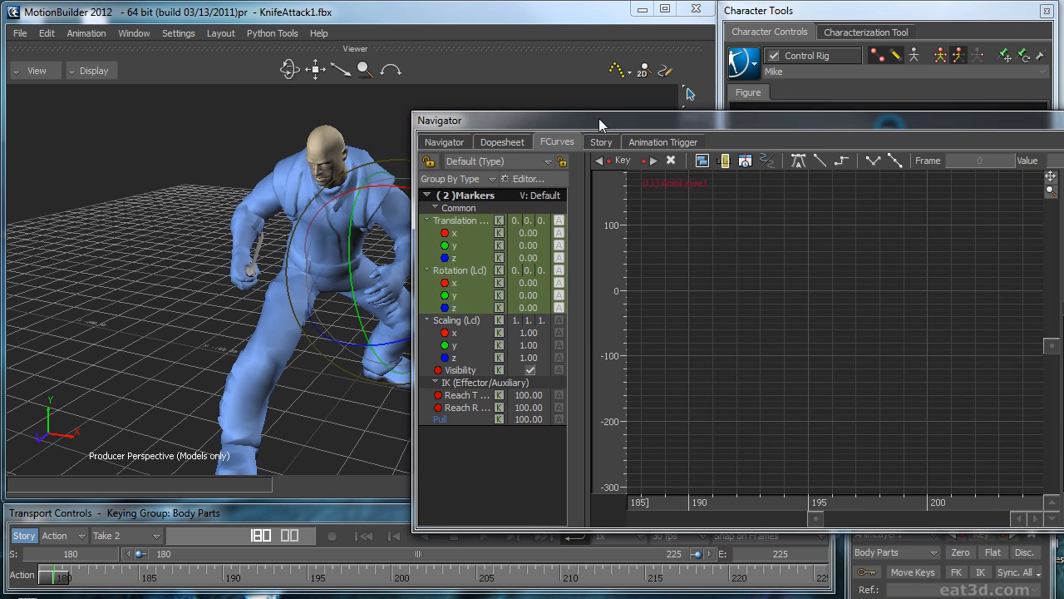
drag(598, 118, 431, 104)
drag(281, 207, 296, 252)
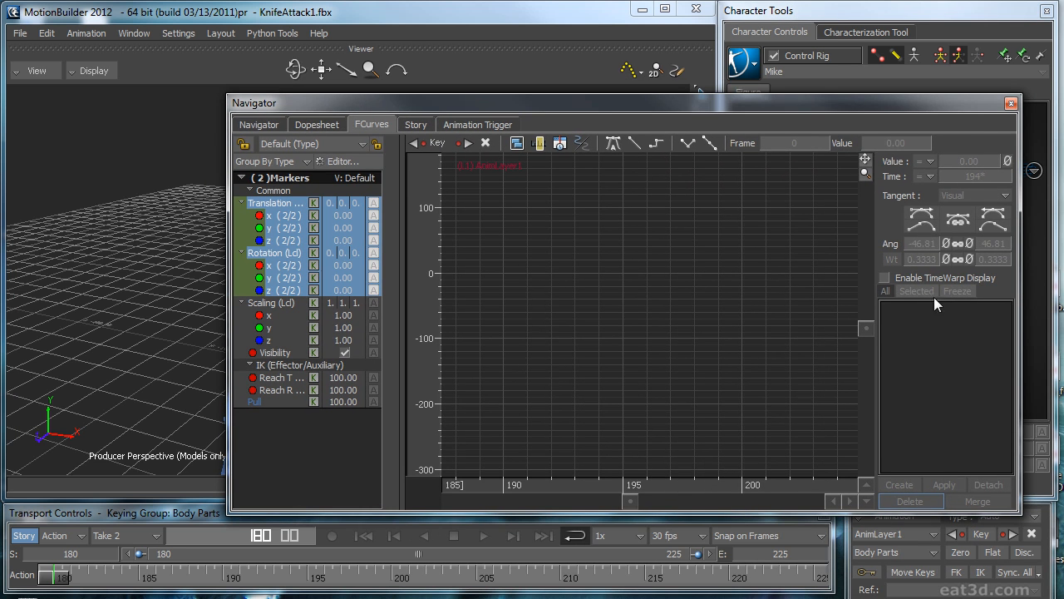
click(933, 534)
click(886, 539)
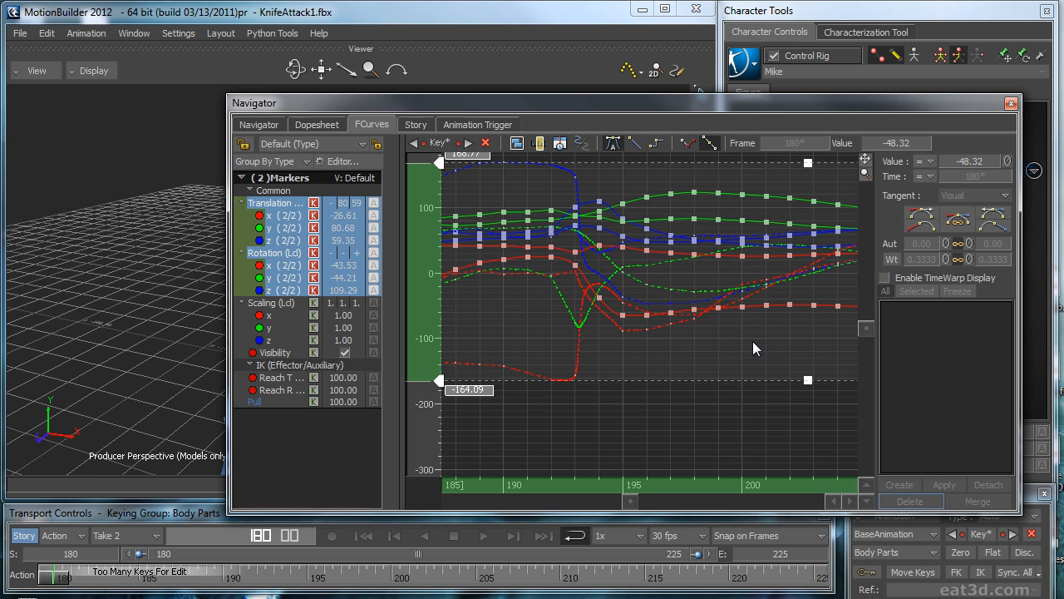
Step: Delete both wrist effectors' translation and rotation keys between frames 215 and 218
key(a)
drag(834, 189, 720, 491)
key(f)
click(760, 412)
ctrl+drag(709, 308, 605, 237)
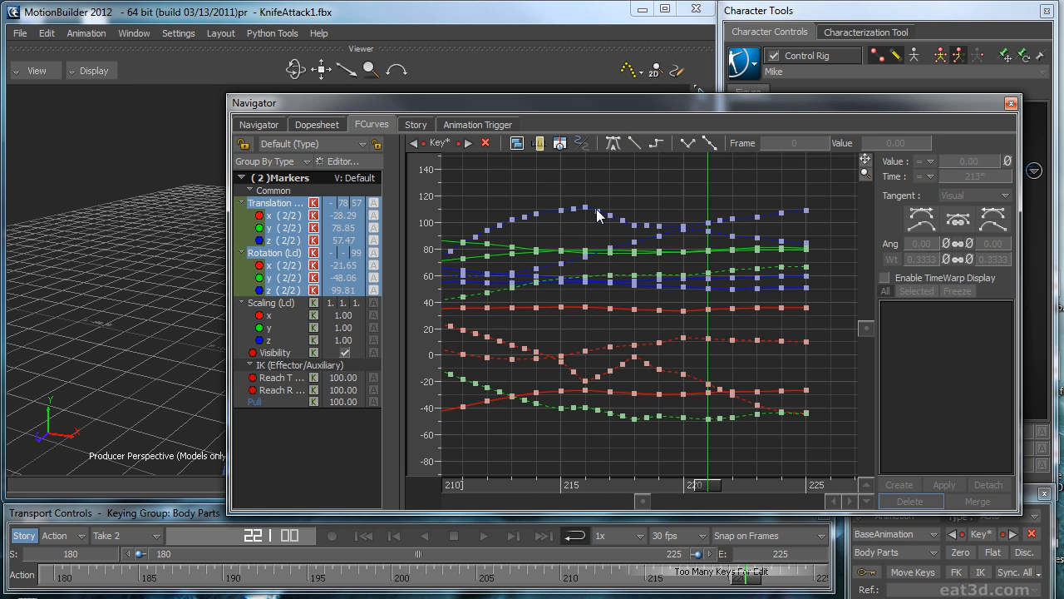
click(635, 357)
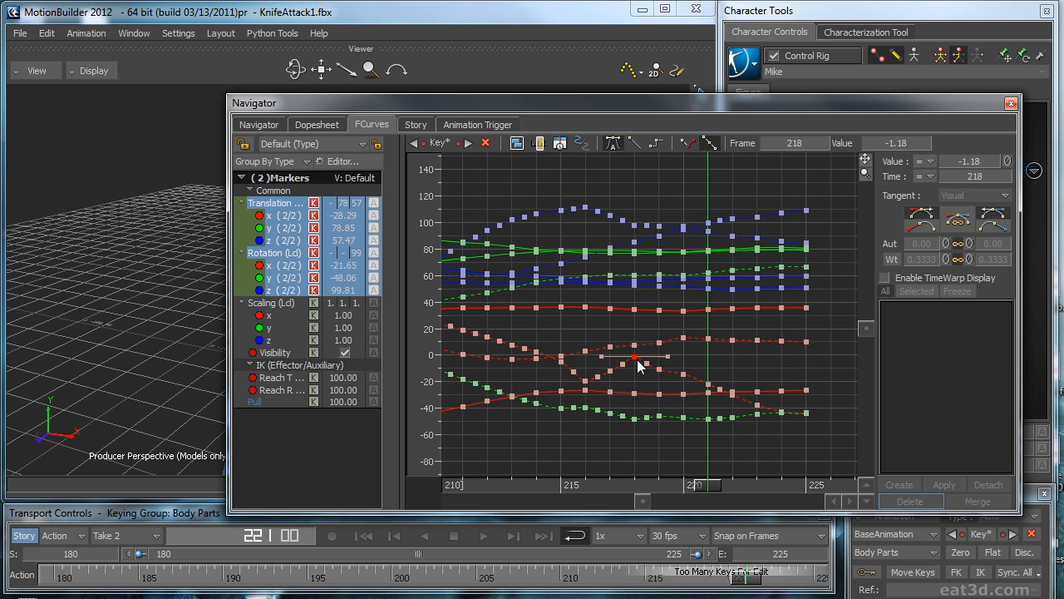
drag(699, 493, 562, 484)
click(567, 192)
drag(614, 420, 615, 422)
key(Delete)
Step: Delete both wrist effectors' keys between frames 218 and 225
drag(619, 483, 793, 483)
drag(798, 162, 644, 474)
key(Delete)
Step: Adjust the tangents of both wrist effectors' keys at frames 225, 215 and 218, and leave the curve editor
drag(824, 203, 786, 432)
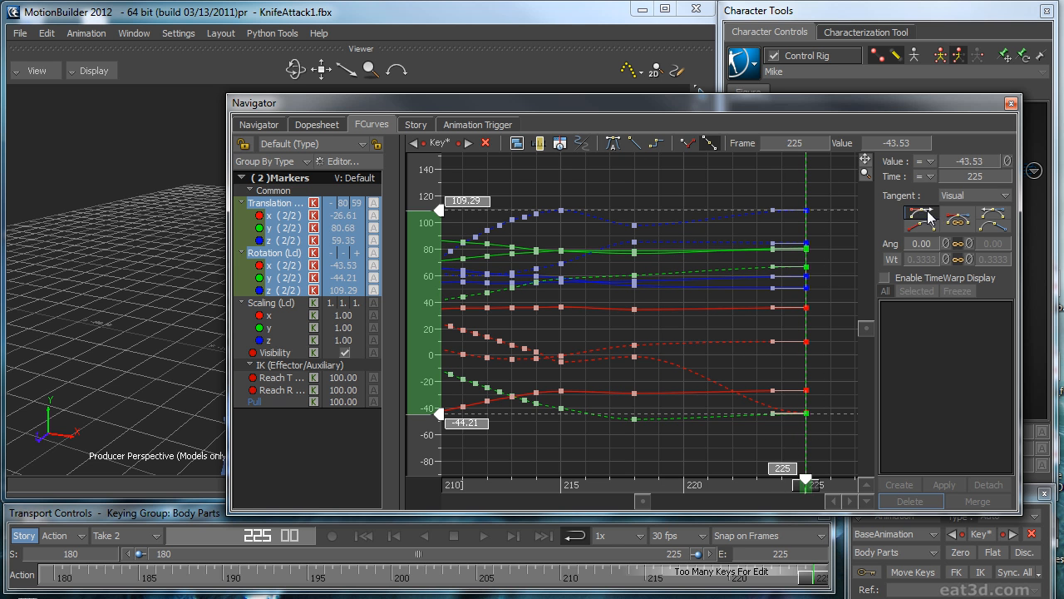
click(652, 204)
drag(560, 442, 560, 441)
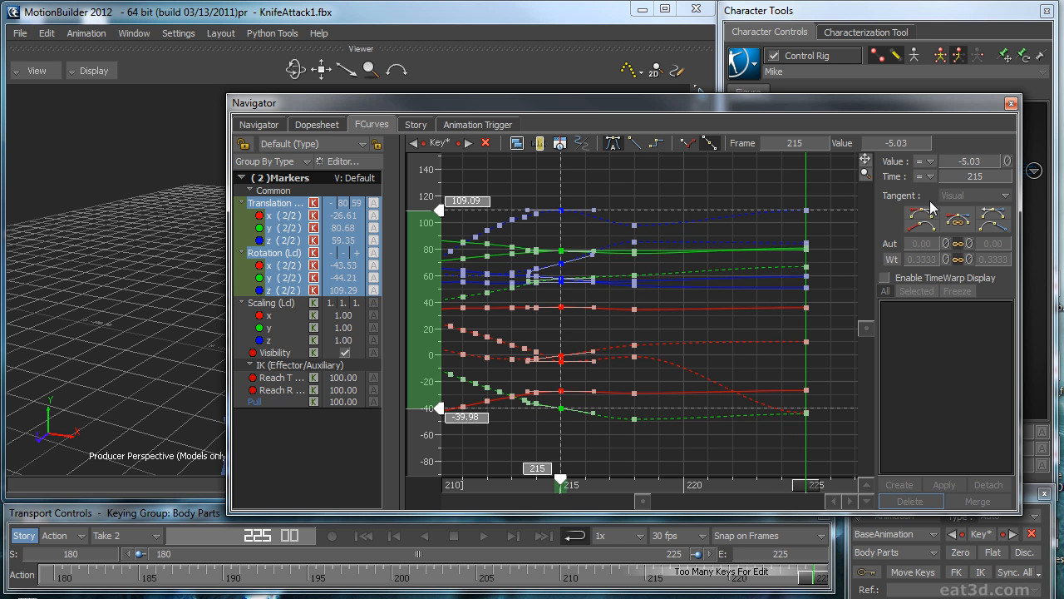
click(692, 174)
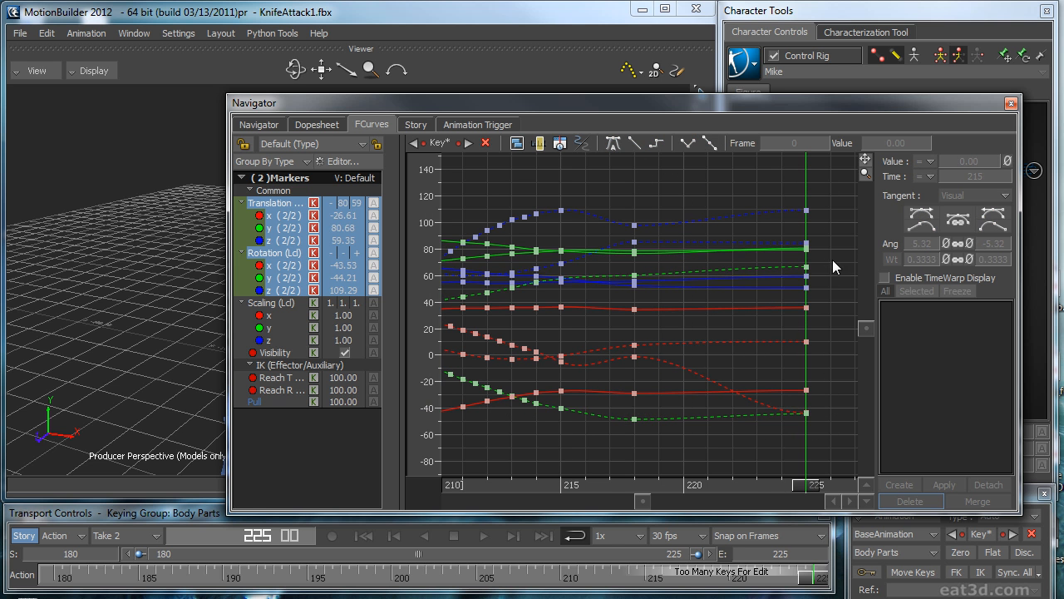
drag(613, 439, 613, 441)
click(925, 225)
click(924, 226)
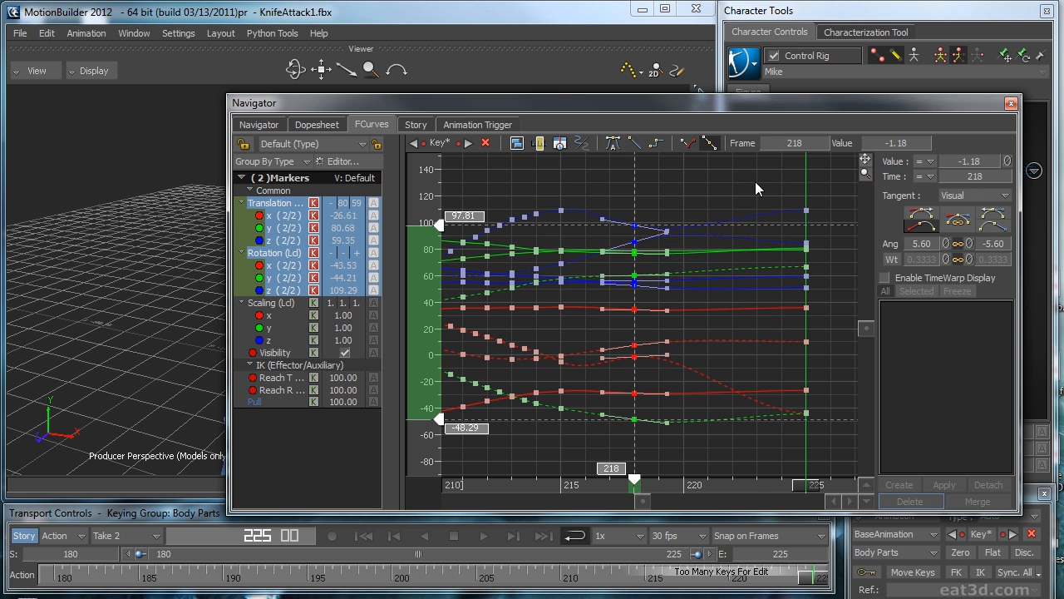
click(756, 180)
click(1011, 104)
Step: Play the take to check the settling motion of the wrists, and go to frame 225
click(652, 318)
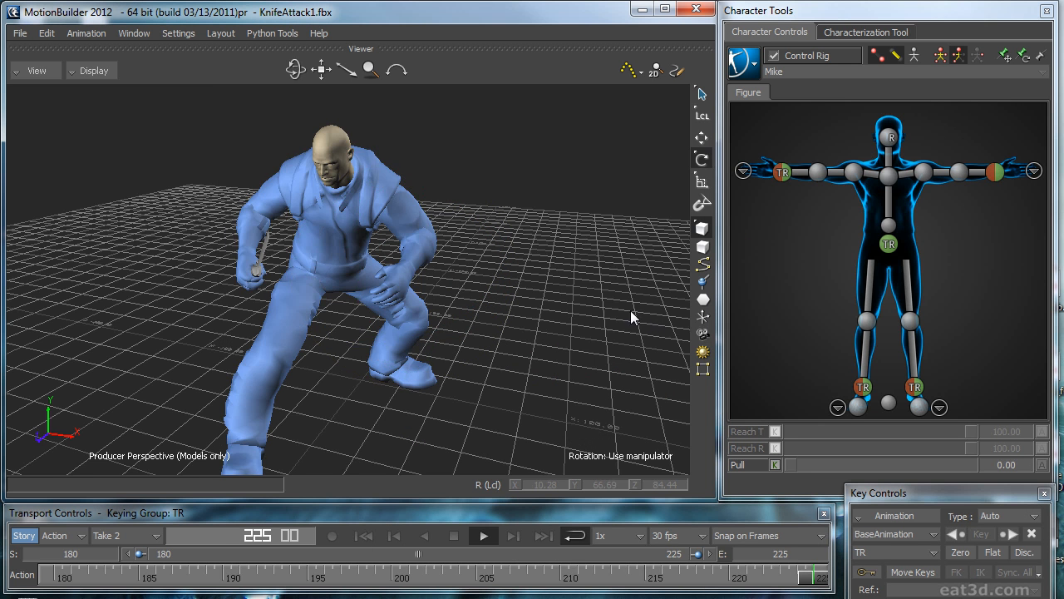
key(space)
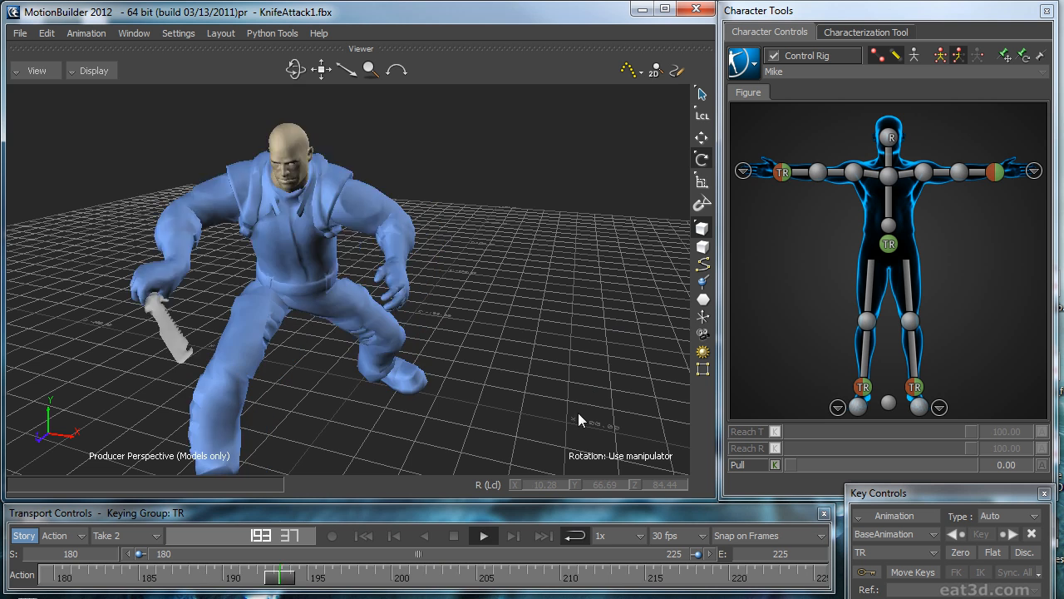
key(space)
drag(495, 579, 819, 579)
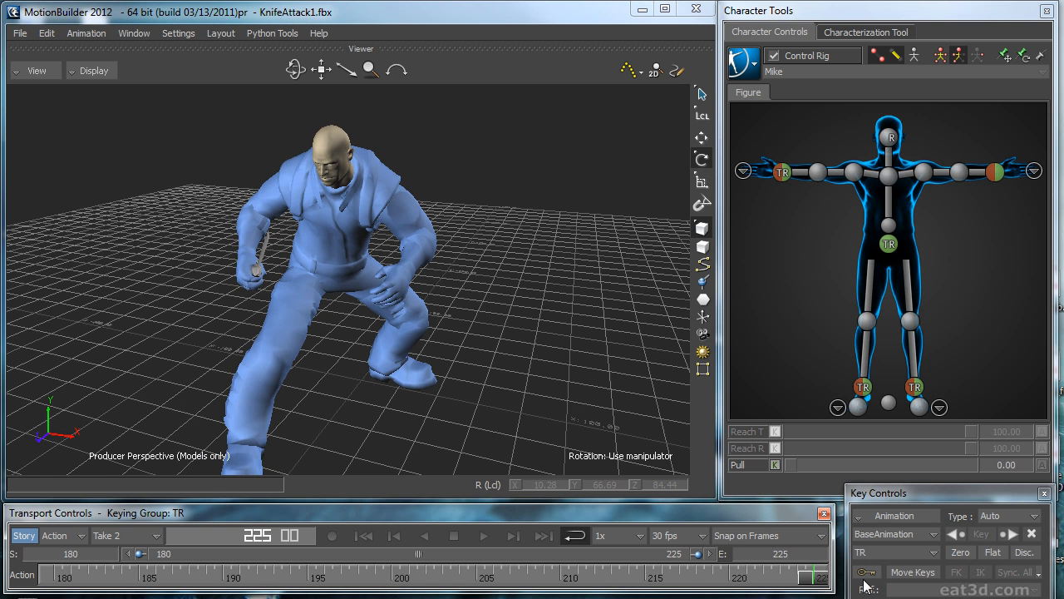
Step: Inspect the knife hand close up while scrubbing between frames 213 and 218
click(997, 172)
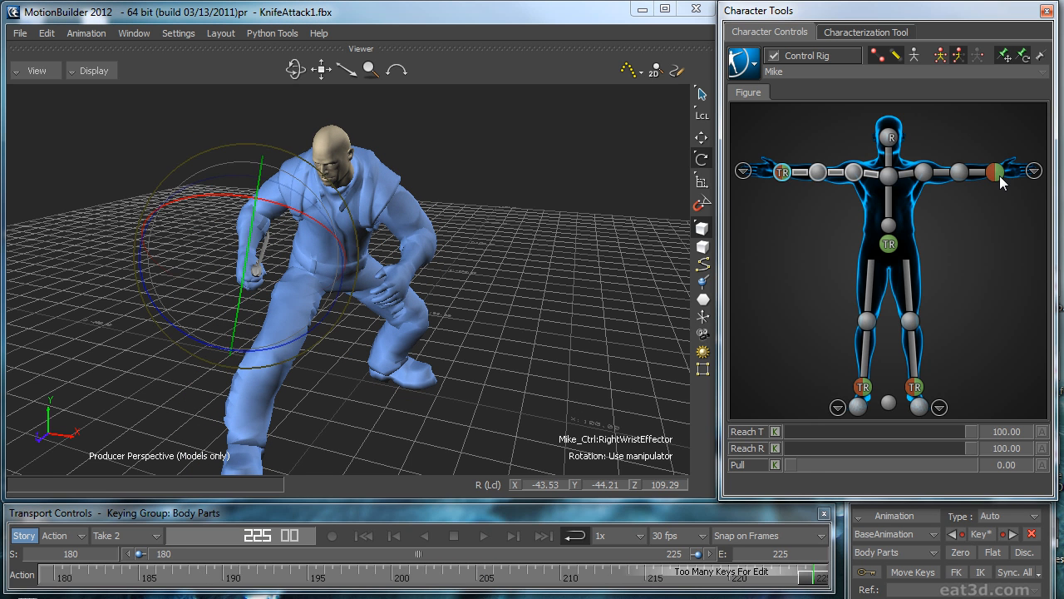
drag(811, 581, 688, 595)
click(653, 408)
shift+drag(453, 374, 475, 335)
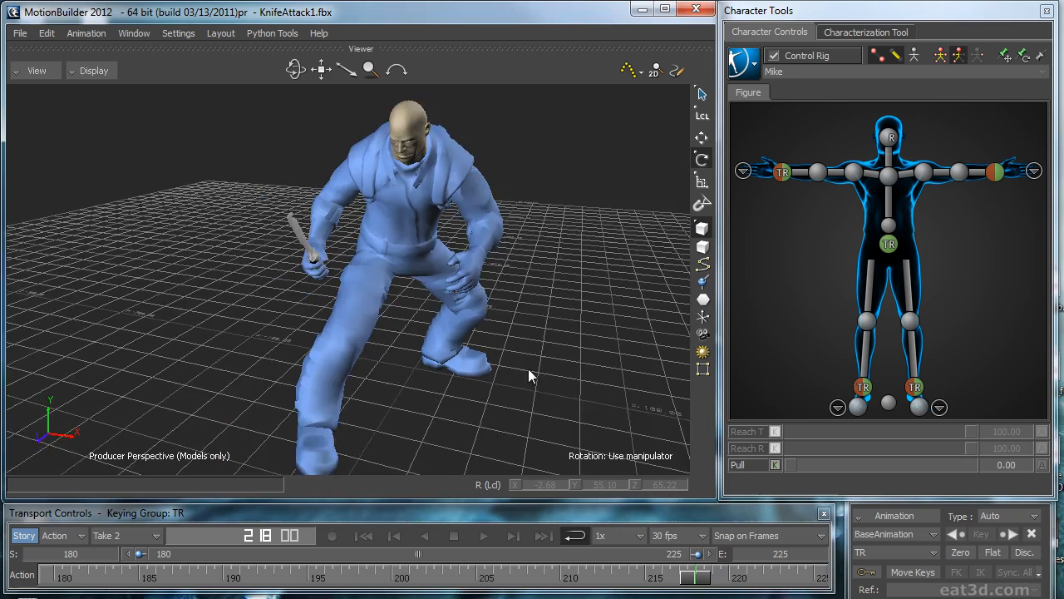
mouse_move(546, 339)
mouse_down()
mouse_move(514, 343)
mouse_move(555, 345)
mouse_move(536, 344)
mouse_up()
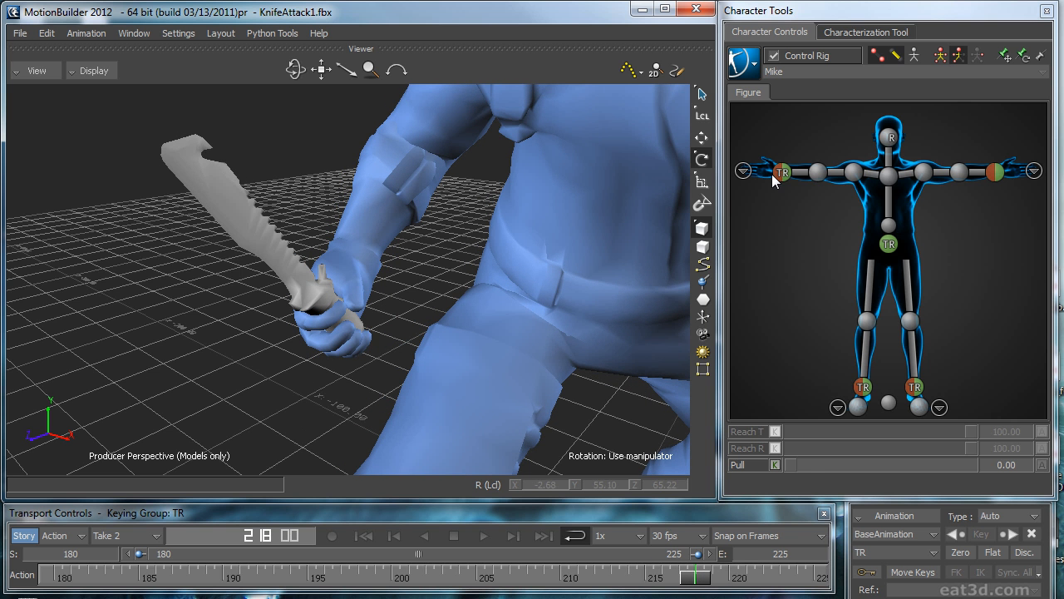
click(782, 172)
drag(695, 578, 611, 578)
drag(645, 577, 695, 577)
drag(1062, 180, 692, 81)
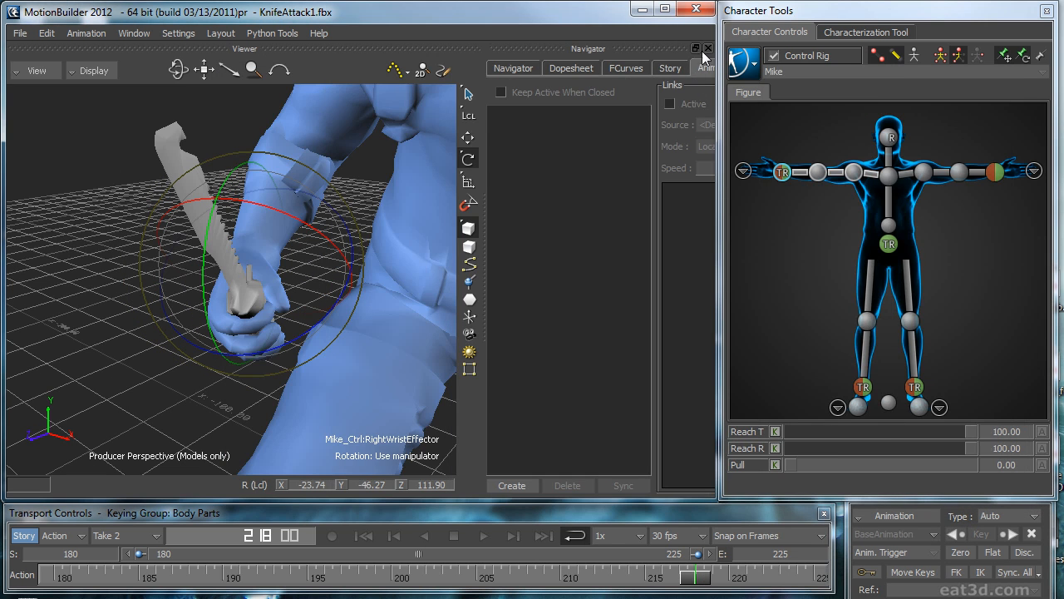
click(708, 48)
Step: Play the whole take from a wider view and from the side to check the arm motion
drag(707, 575, 526, 575)
scroll(524, 291, down, 6)
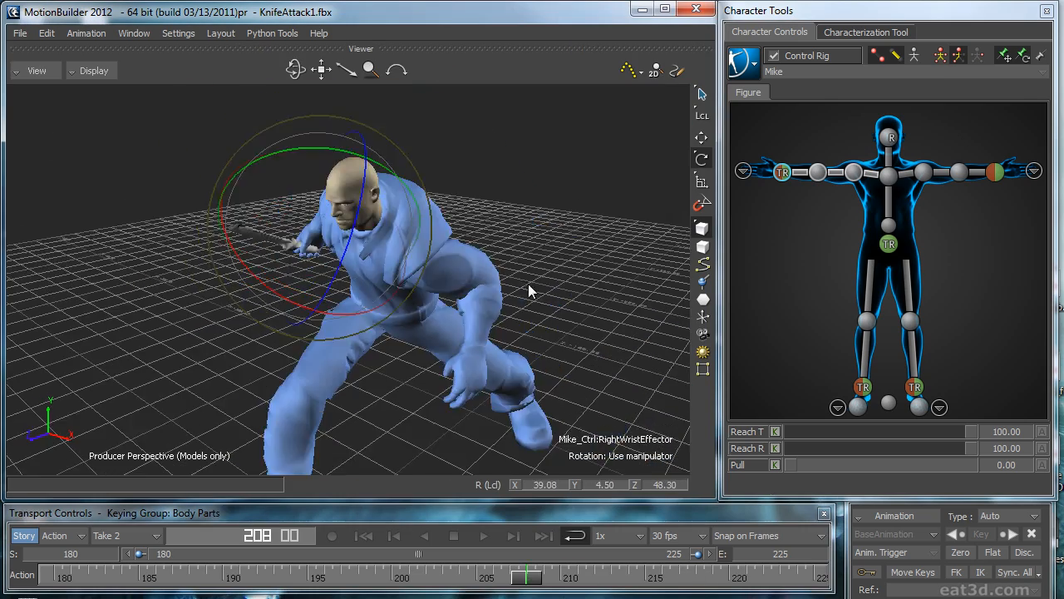
scroll(529, 286, down, 2)
click(564, 339)
key(ctrl+space)
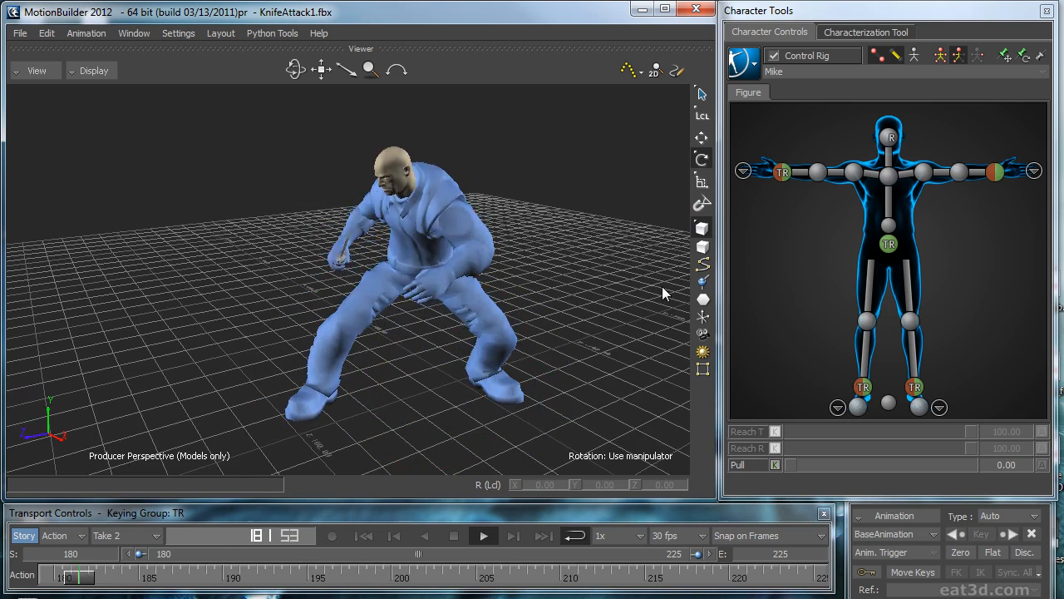
ctrl+shift+drag(619, 298, 449, 281)
Step: Display the left wrist effector's motion trajectory, and switch the viewport to X-Ray display
click(995, 173)
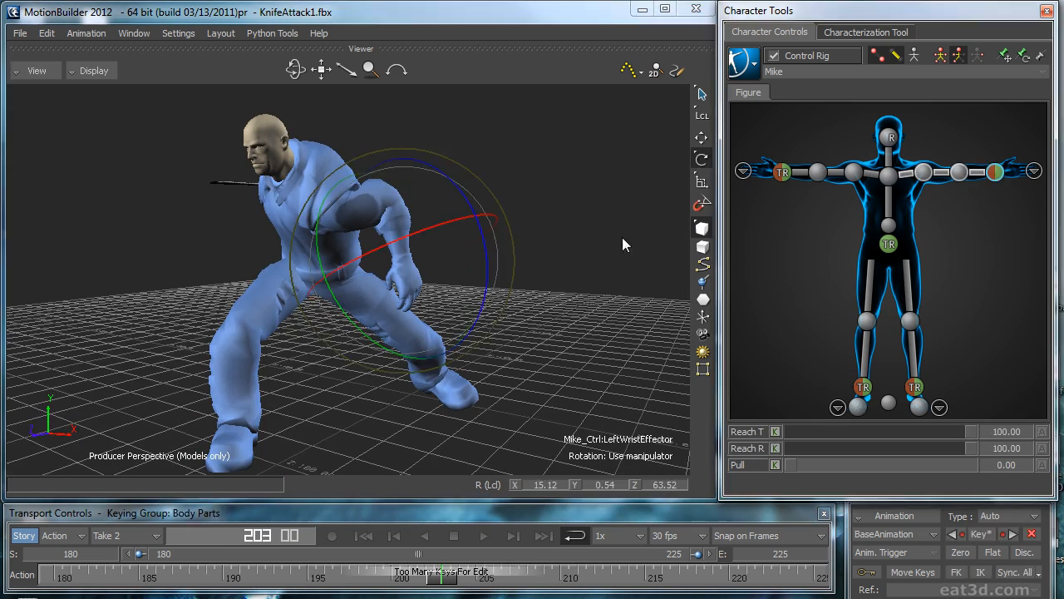
ctrl+shift+drag(622, 237, 584, 246)
click(630, 71)
ctrl+shift+drag(618, 316, 274, 117)
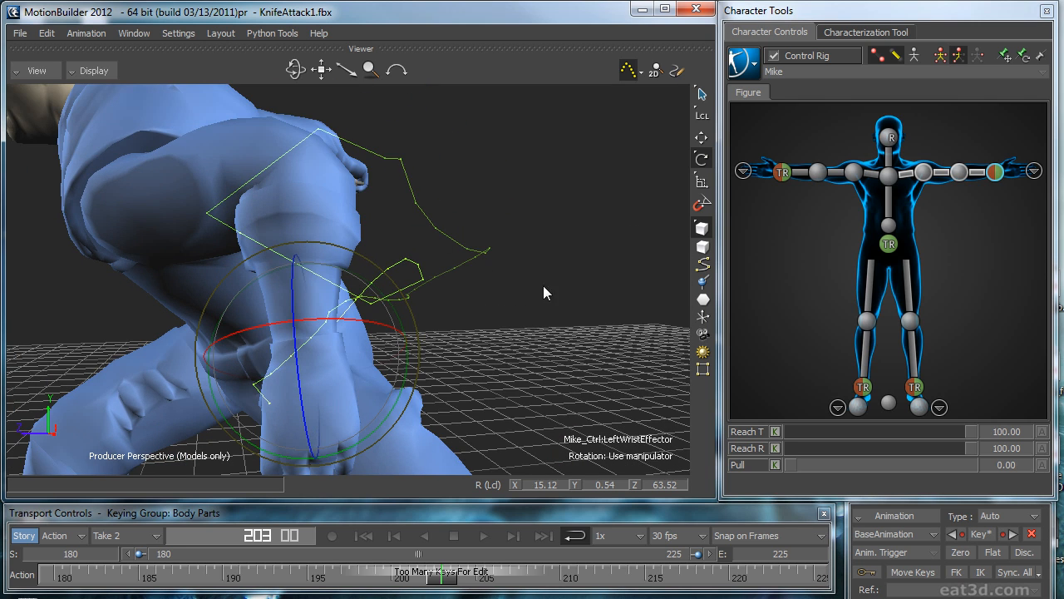
ctrl+drag(543, 285, 504, 309)
drag(548, 369, 637, 380)
key(ctrl+a)
Step: Delete the left wrist effector's translation and rotation keys between frames 189 and 192 in the curve editor
drag(1063, 218, 455, 104)
click(301, 130)
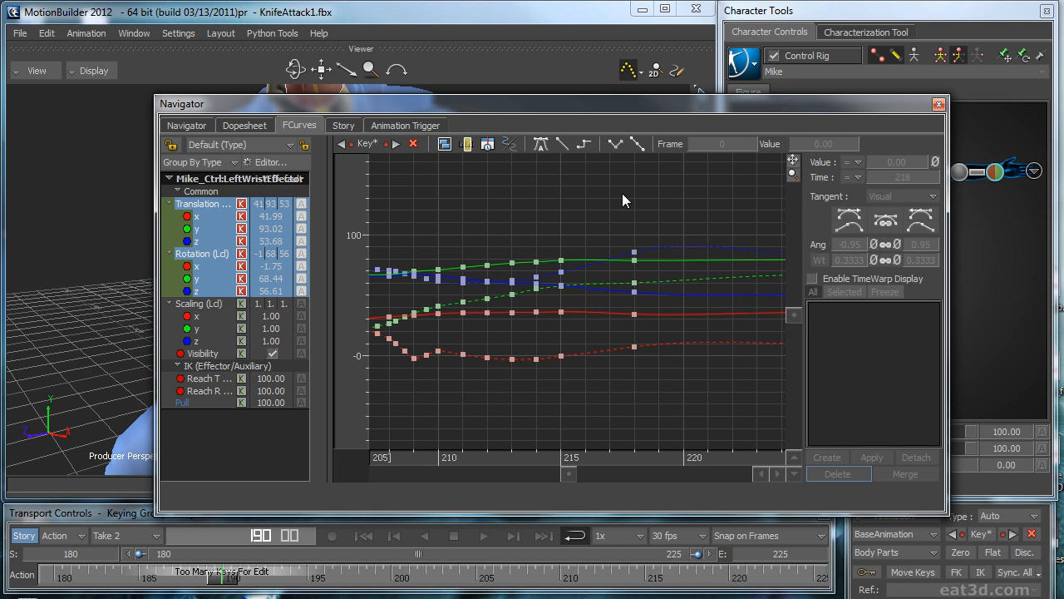
key(a)
drag(506, 162, 418, 415)
key(f)
click(657, 407)
shift+drag(673, 399, 647, 391)
drag(588, 460, 650, 441)
drag(590, 408, 564, 416)
key(Delete)
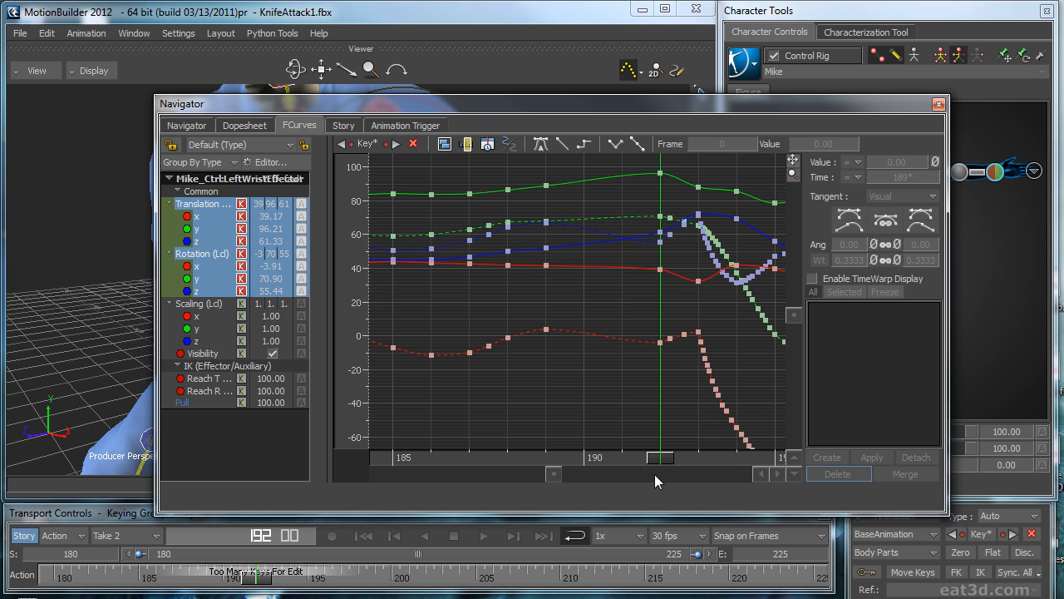
Step: Delete the left wrist effector's remaining keys around frame 192, before frame 193, and leave the curve editor
click(688, 456)
drag(658, 338, 691, 404)
key(Delete)
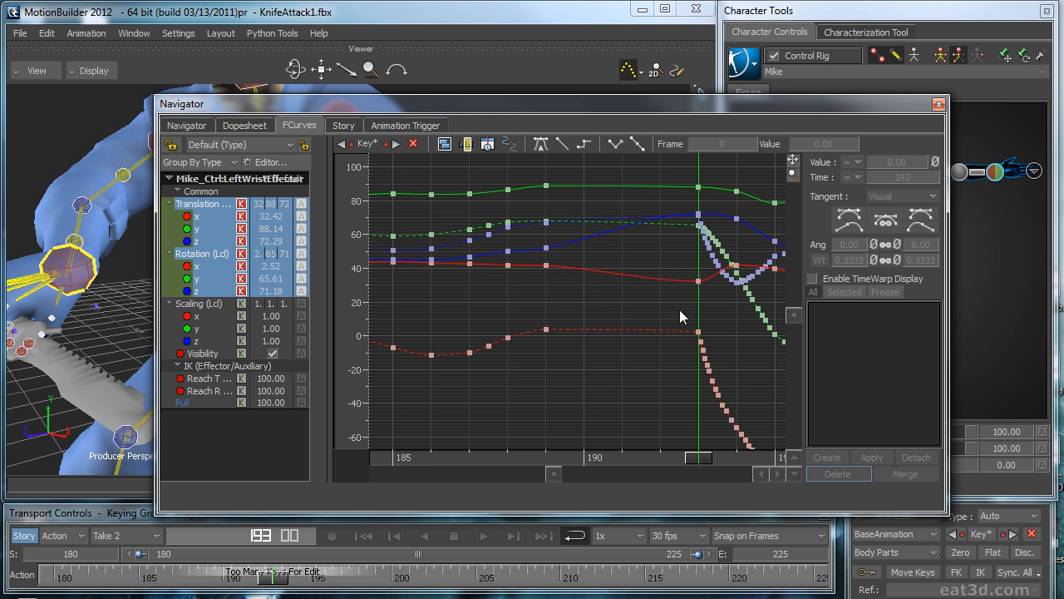
click(938, 104)
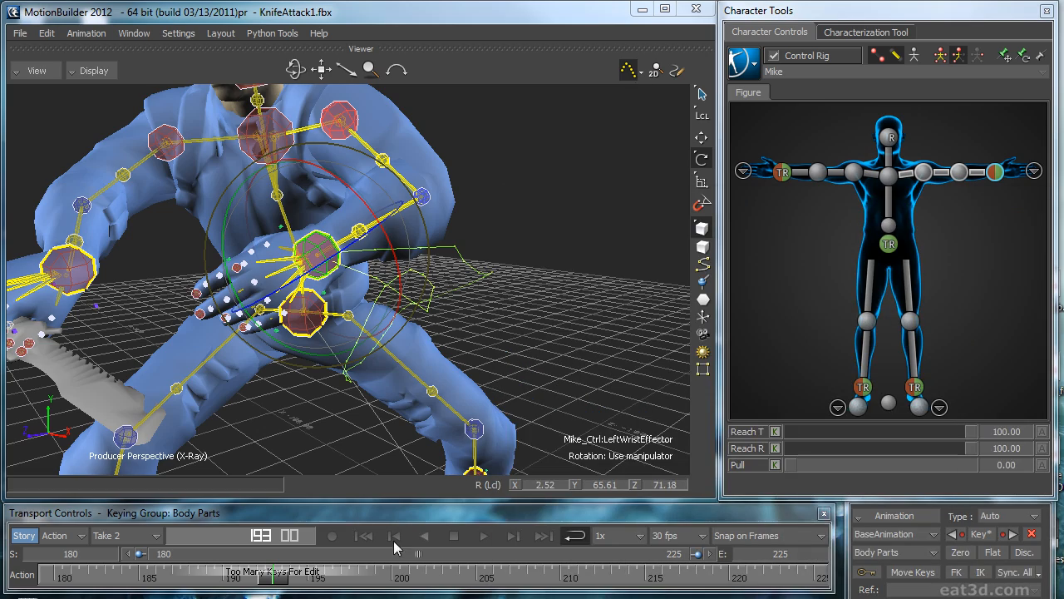
Step: Scrub around frame 194 to check the left hand, and return the viewport to Models Only display
drag(279, 588, 295, 569)
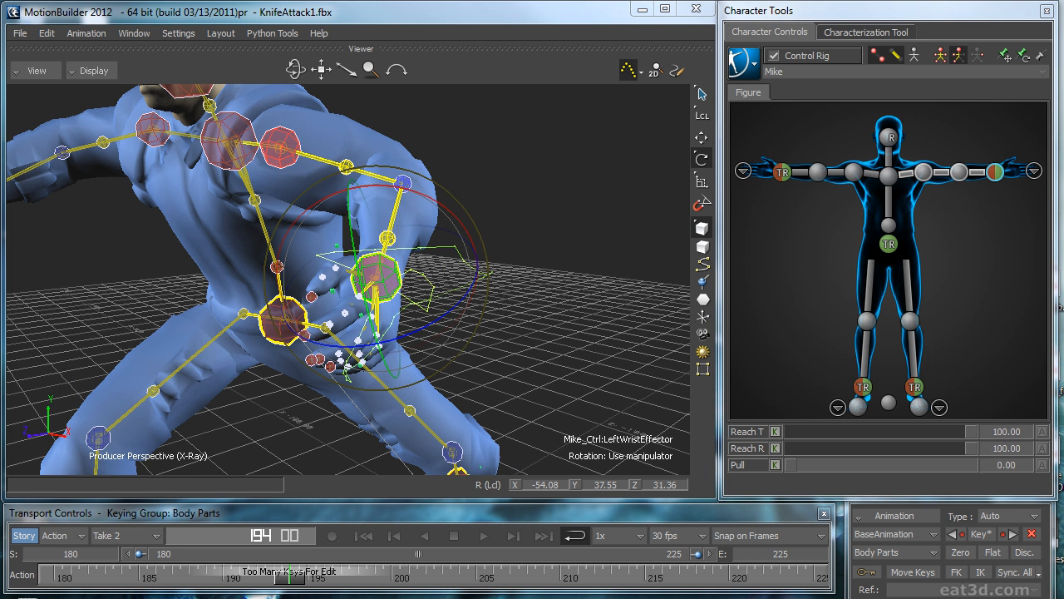
drag(285, 587, 162, 576)
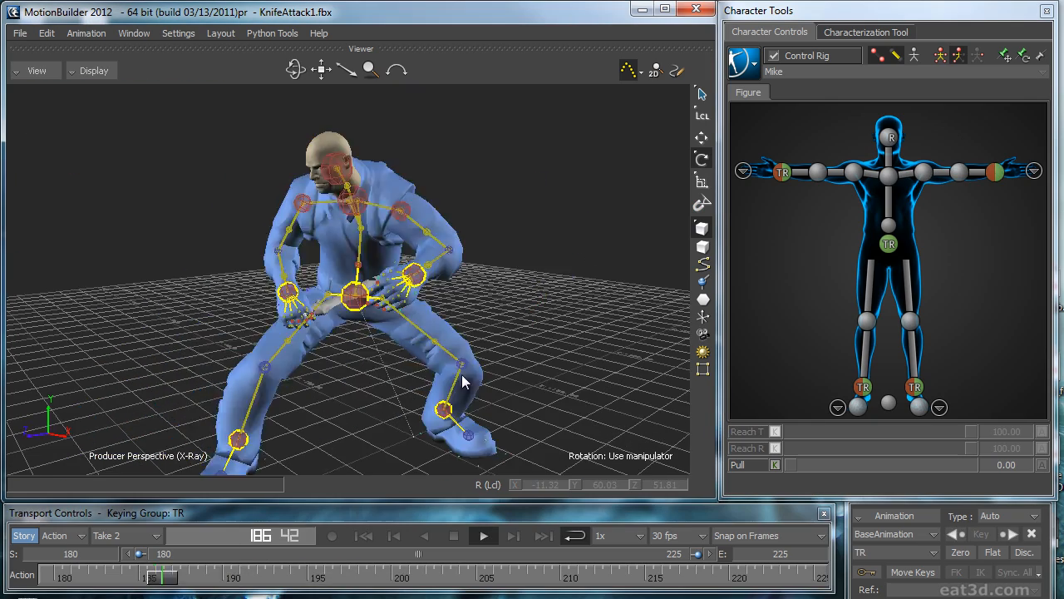
key(ctrl+a)
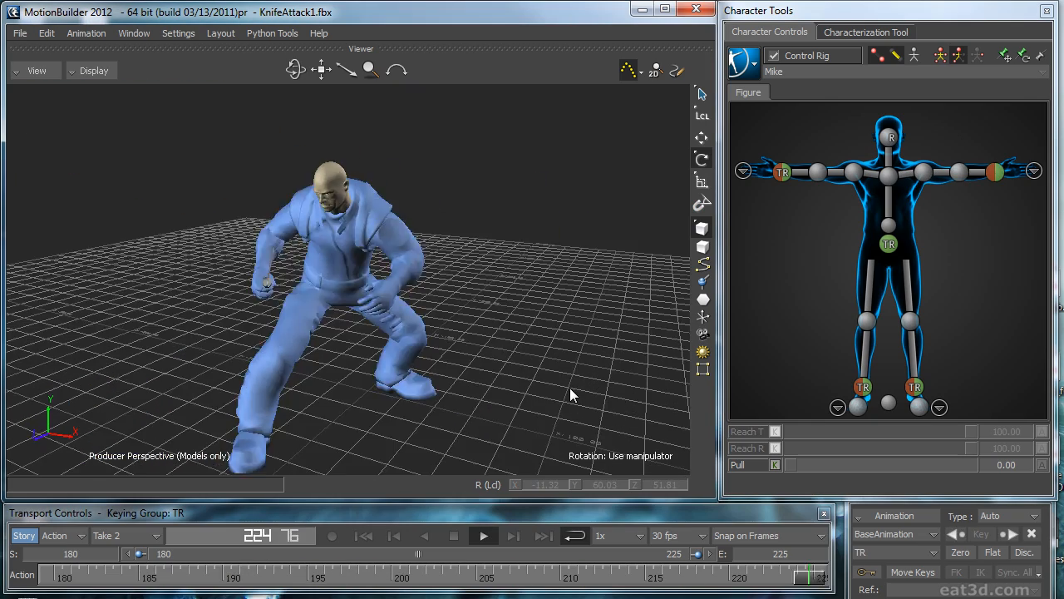
Step: Play the take and examine the left wrist effector's trajectory from the side, stopping at frame 206
key(ctrl+space)
click(995, 172)
ctrl+drag(565, 260, 442, 259)
key(ctrl+space)
key(ctrl+space)
mouse_move(621, 301)
mouse_down()
mouse_move(587, 303)
mouse_move(626, 308)
mouse_up()
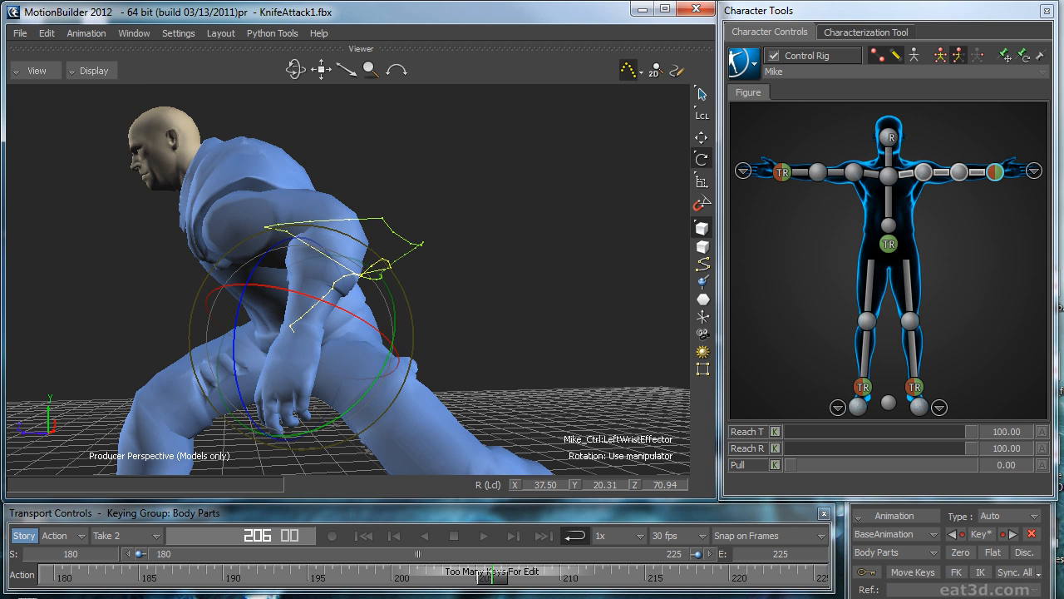
Step: Delete the left wrist effector's translation and rotation keys at frames 209 and 210 in the curve editor
drag(1063, 254, 768, 138)
key(f)
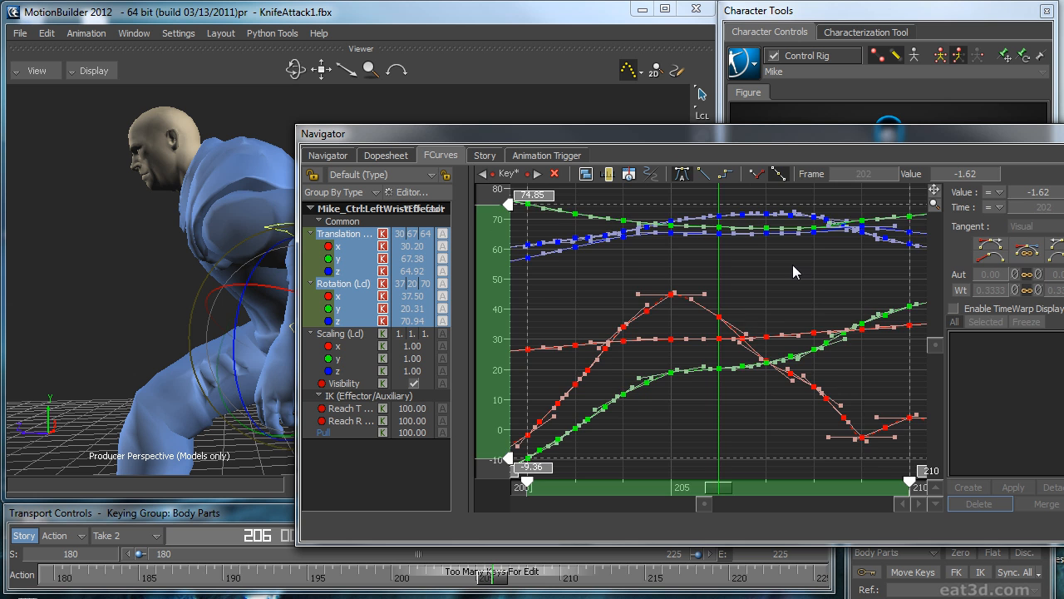
ctrl+drag(792, 265, 801, 312)
shift+drag(865, 310, 803, 346)
drag(700, 487, 793, 468)
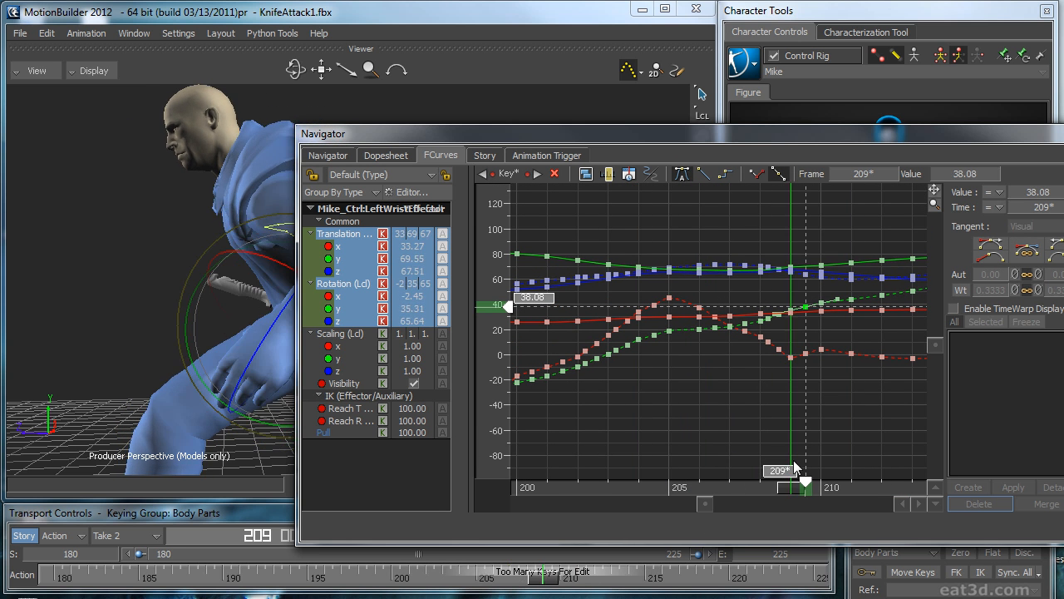
drag(693, 133, 785, 116)
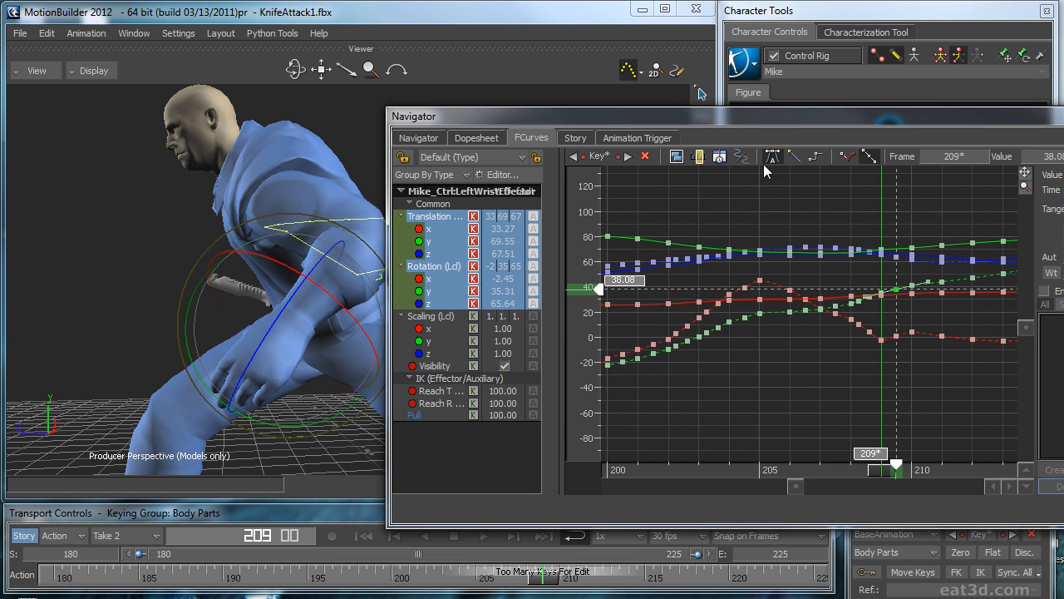
drag(877, 469, 851, 470)
click(883, 405)
drag(858, 234, 918, 414)
key(Delete)
Step: Go to frame 206, switch the viewport to X-Ray display and select the left wrist effector on the rig
drag(856, 474, 785, 455)
ctrl+shift+drag(324, 362, 449, 364)
shift+drag(318, 340, 393, 274)
click(356, 325)
key(ctrl+a)
key(ctrl+a)
shift+drag(299, 337, 327, 311)
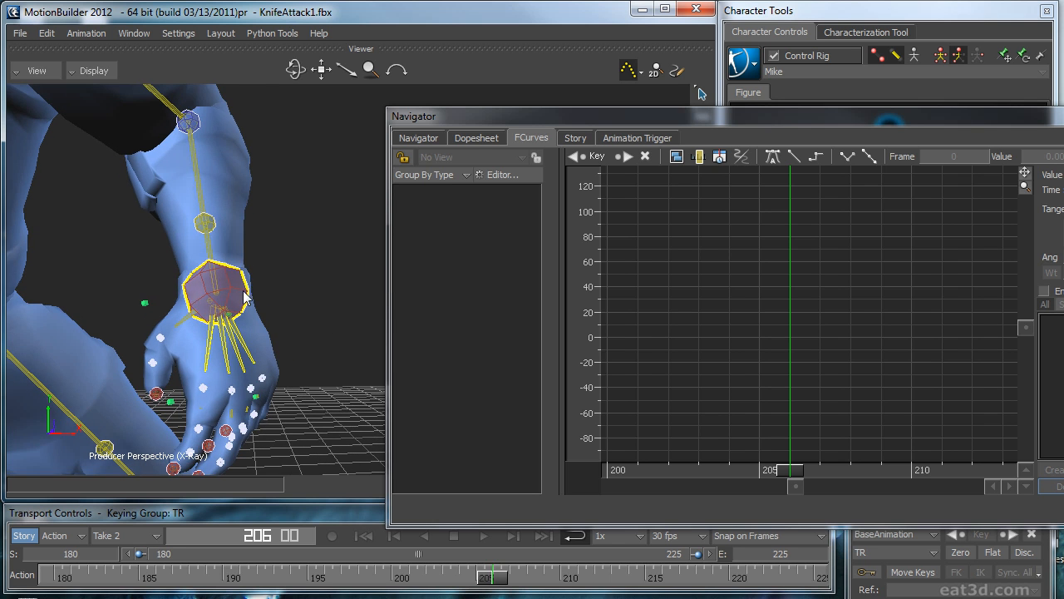
click(218, 291)
Step: Check the neighbouring frames and delete the left wrist effector's translation and rotation keys around frame 204
key(Left)
key(Left)
key(Left)
key(Left)
key(Left)
key(Left)
key(Left)
key(Left)
key(Left)
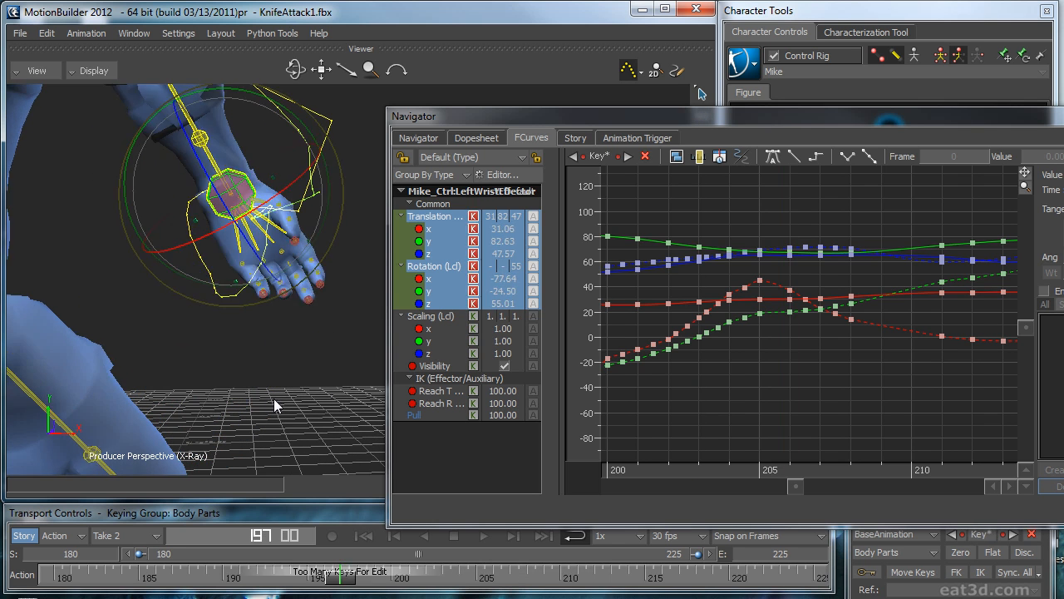
key(Right)
key(Right)
key(Right)
key(Right)
key(Right)
key(Right)
key(Right)
key(Right)
key(Left)
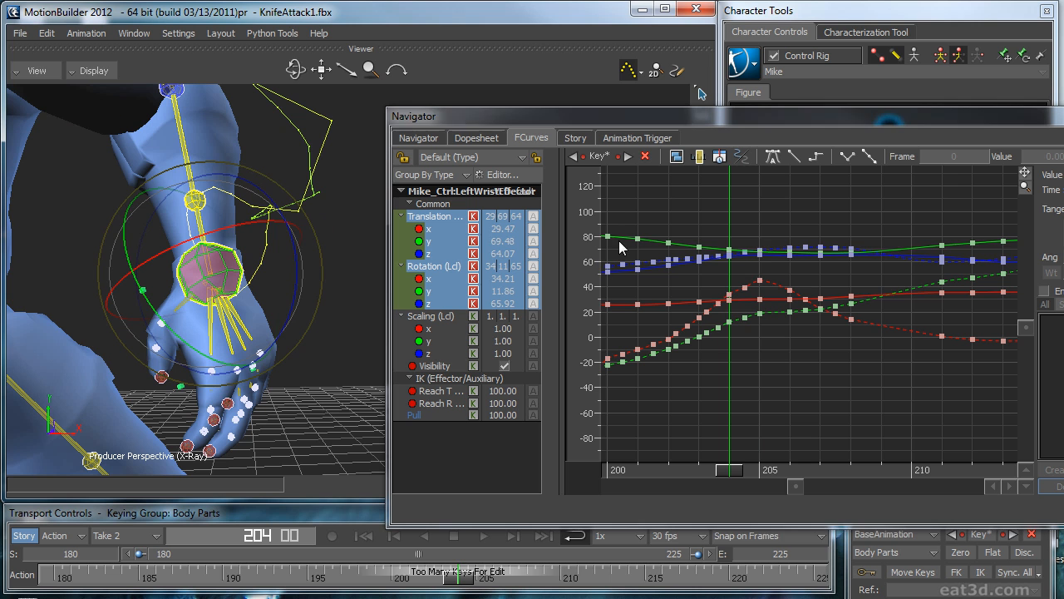
drag(757, 229, 703, 392)
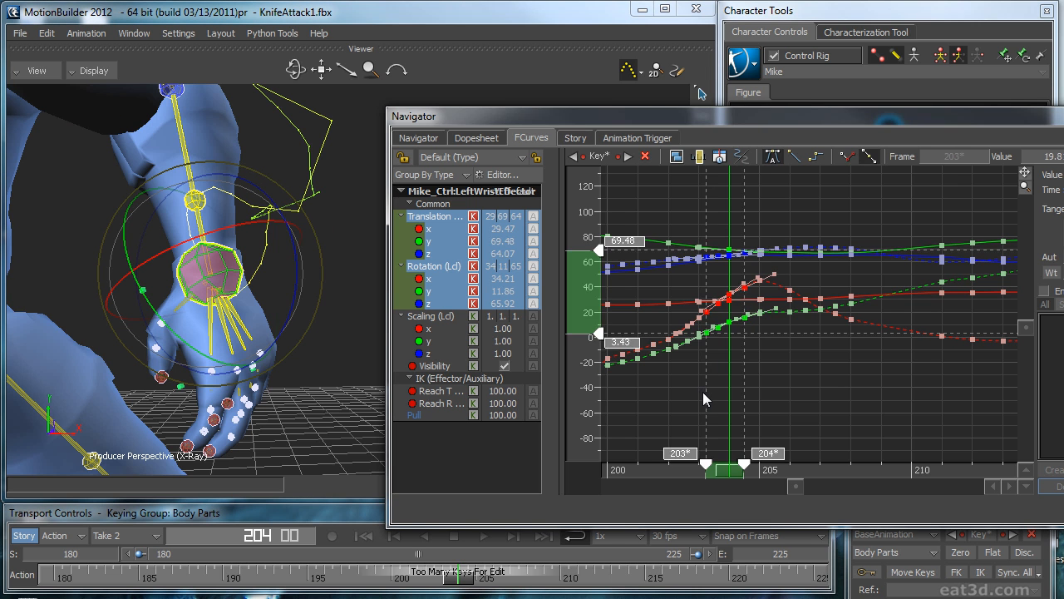
key(Delete)
Step: Play the take to review the left wrist effector's motion, stop at frame 186 and return the viewport to Models Only display
mouse_move(729, 470)
mouse_down()
mouse_move(654, 478)
mouse_move(1038, 466)
mouse_up()
key(space)
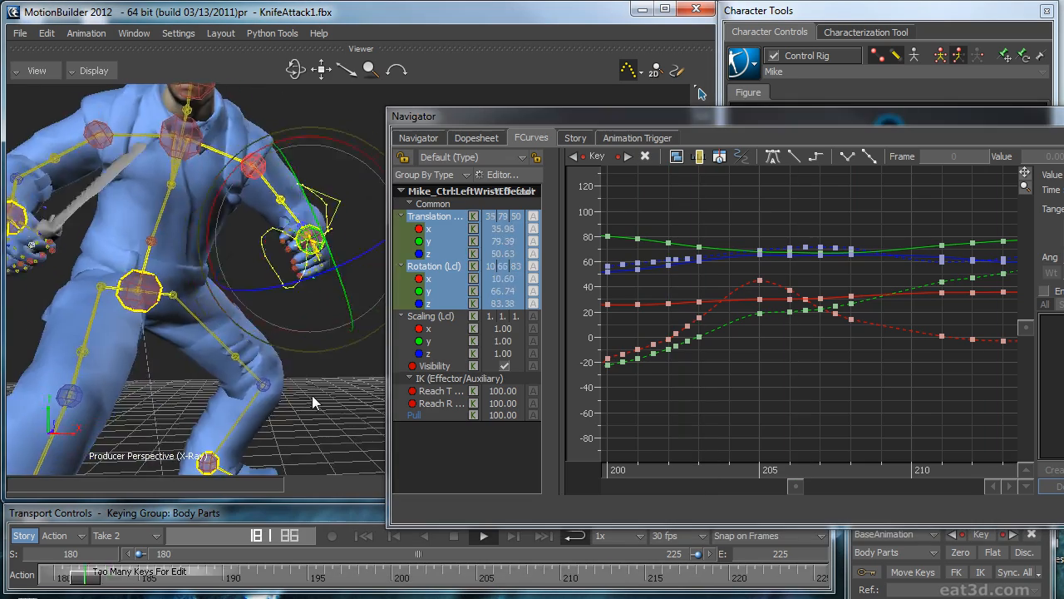
click(218, 433)
key(space)
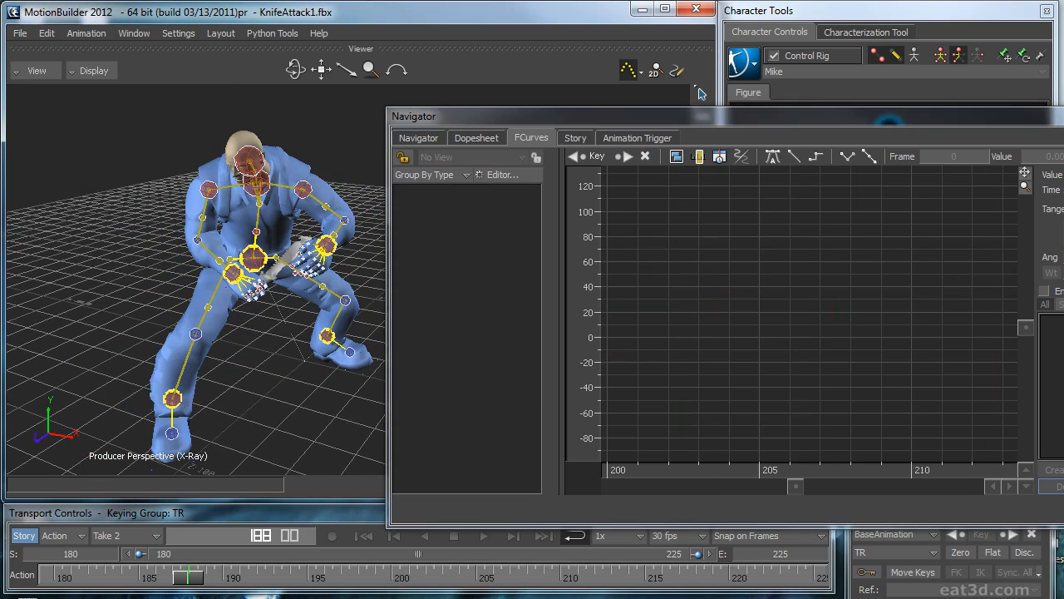
click(1063, 116)
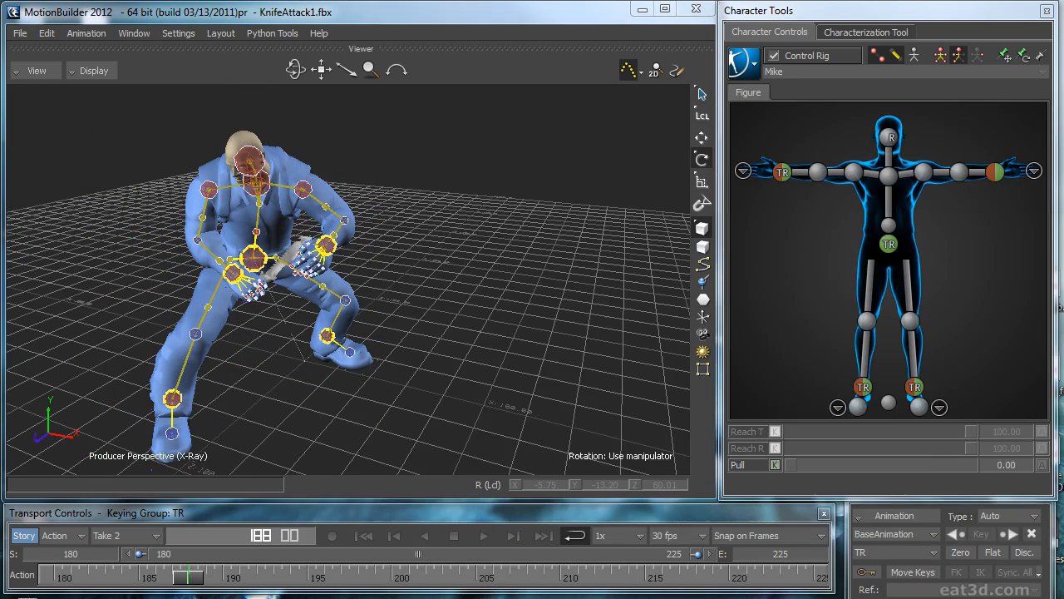
click(996, 173)
key(space)
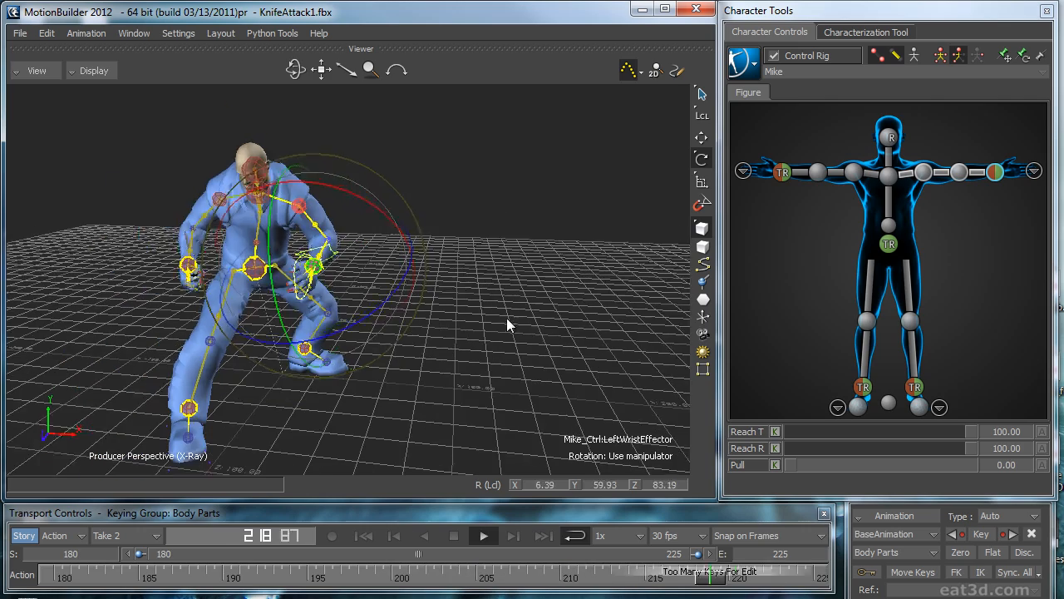
key(space)
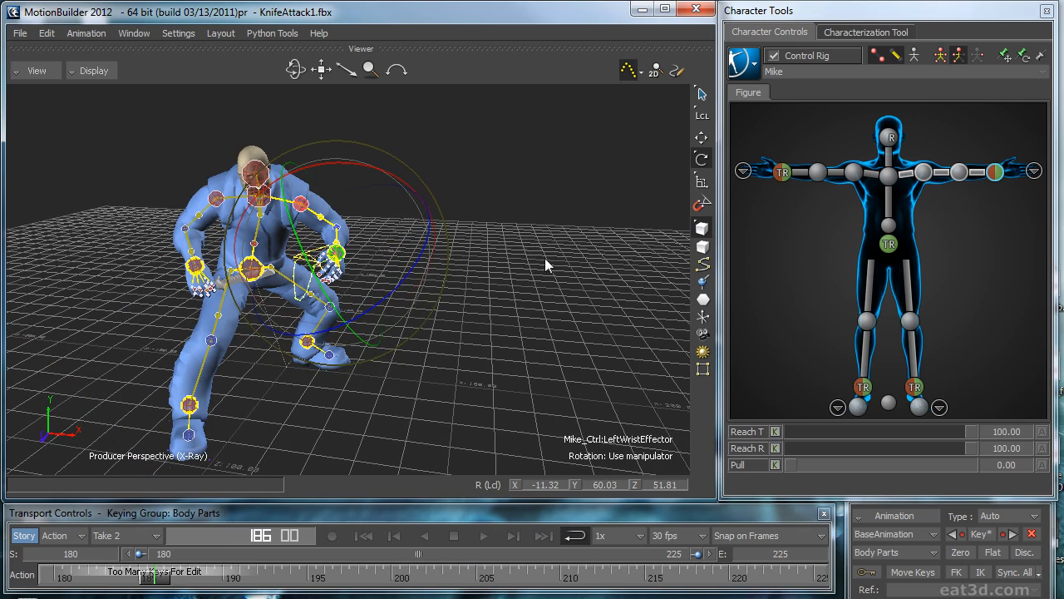
key(ctrl+a)
drag(463, 282, 499, 279)
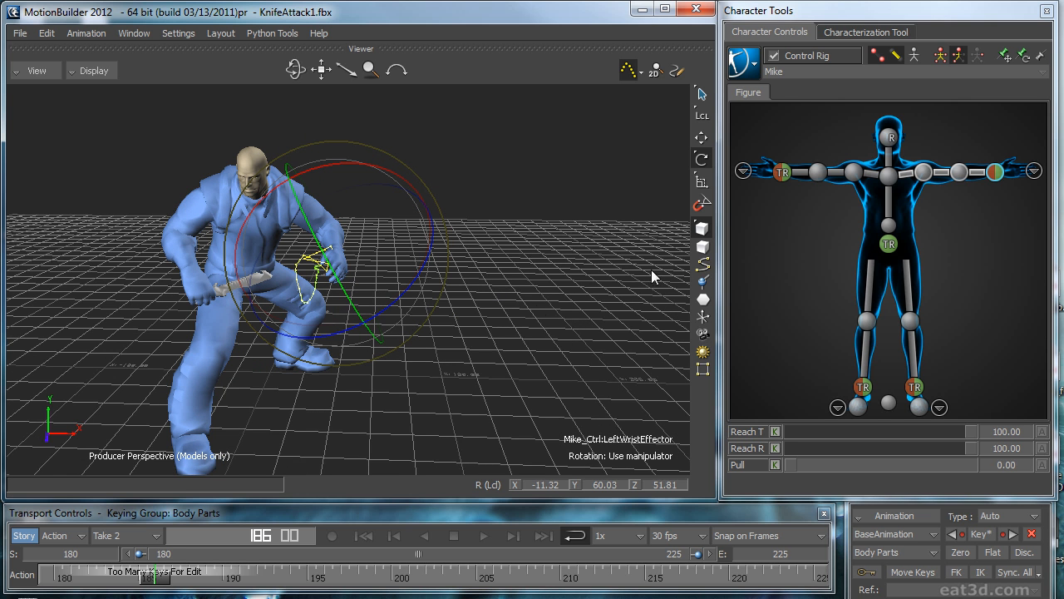
Step: Bake the selected left hand's motion with Bake(plot) Body Part
click(740, 66)
mouse_move(773, 153)
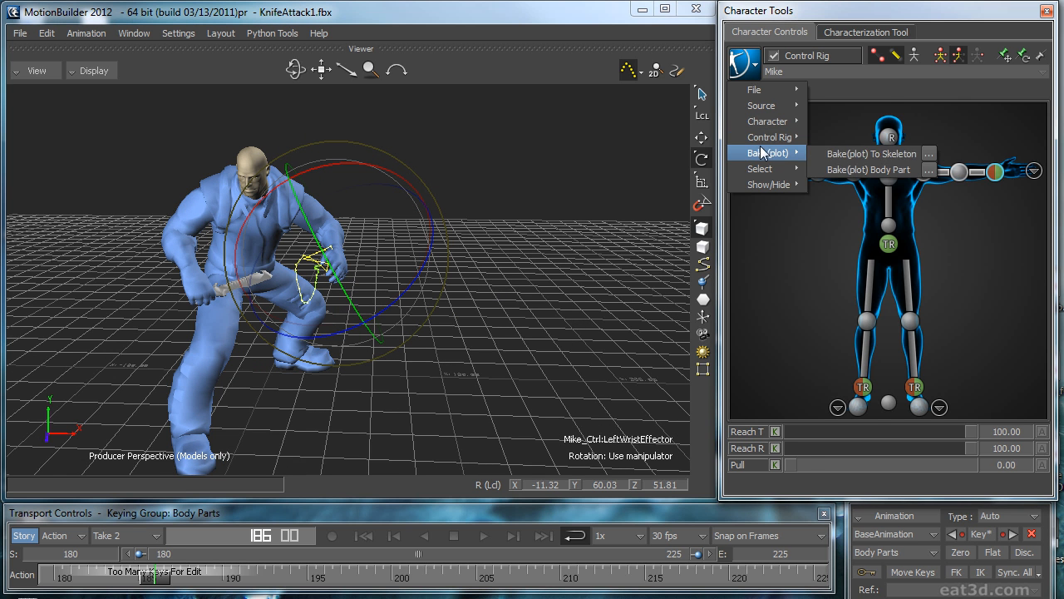
click(862, 170)
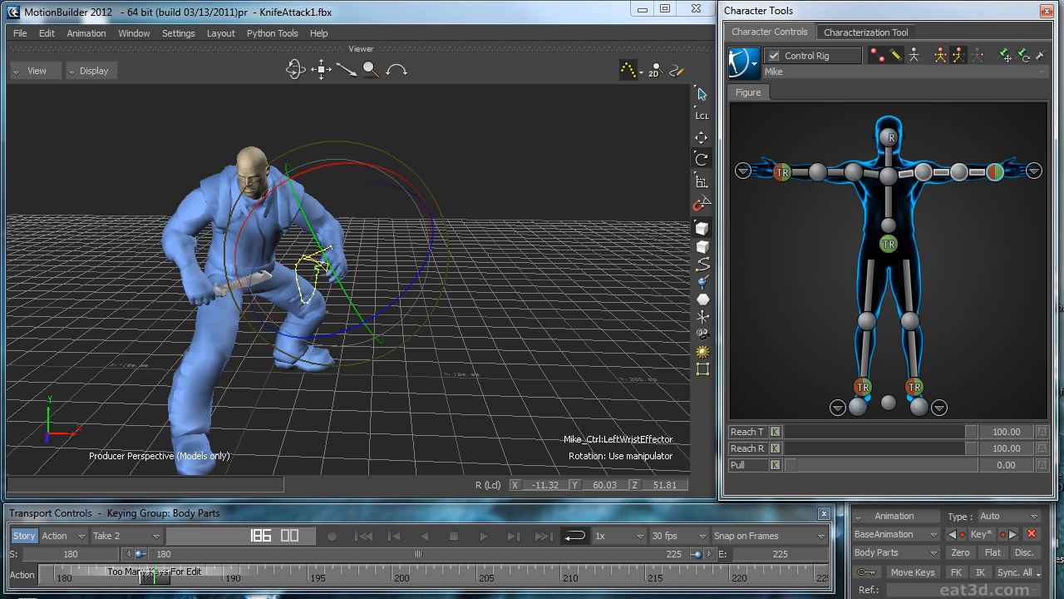
Step: Frame all of the left wrist effector's curves in the curve editor and switch to the Widunder2 window layout
drag(1063, 237, 544, 147)
key(a)
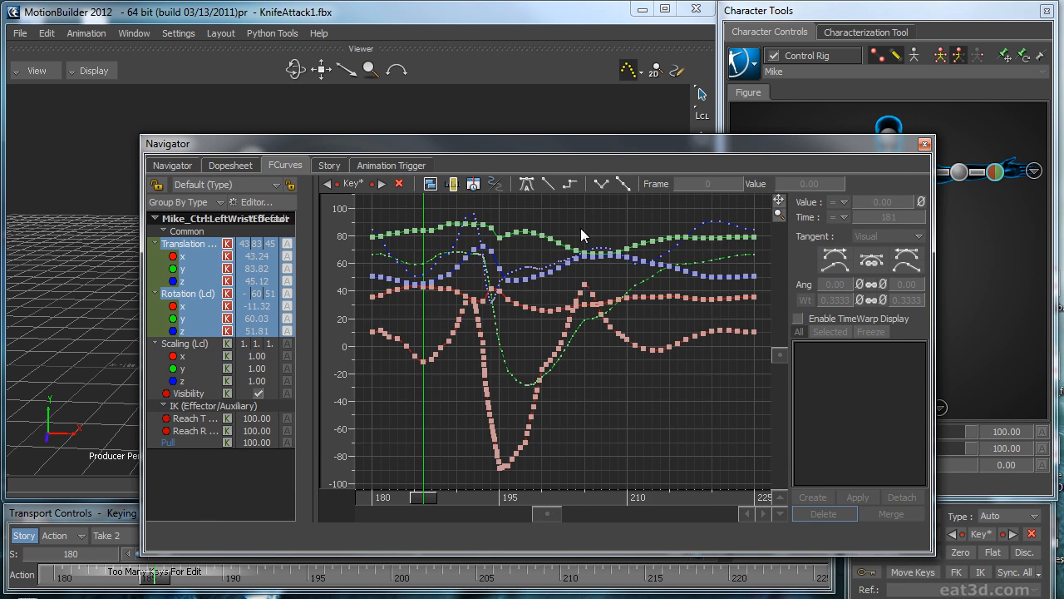
drag(546, 137, 631, 115)
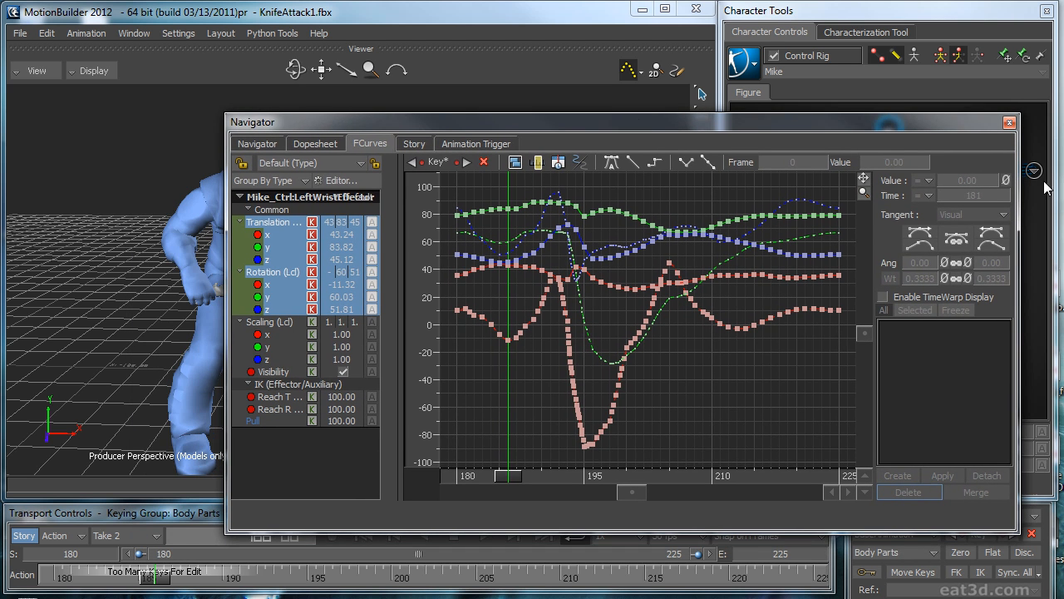
click(215, 33)
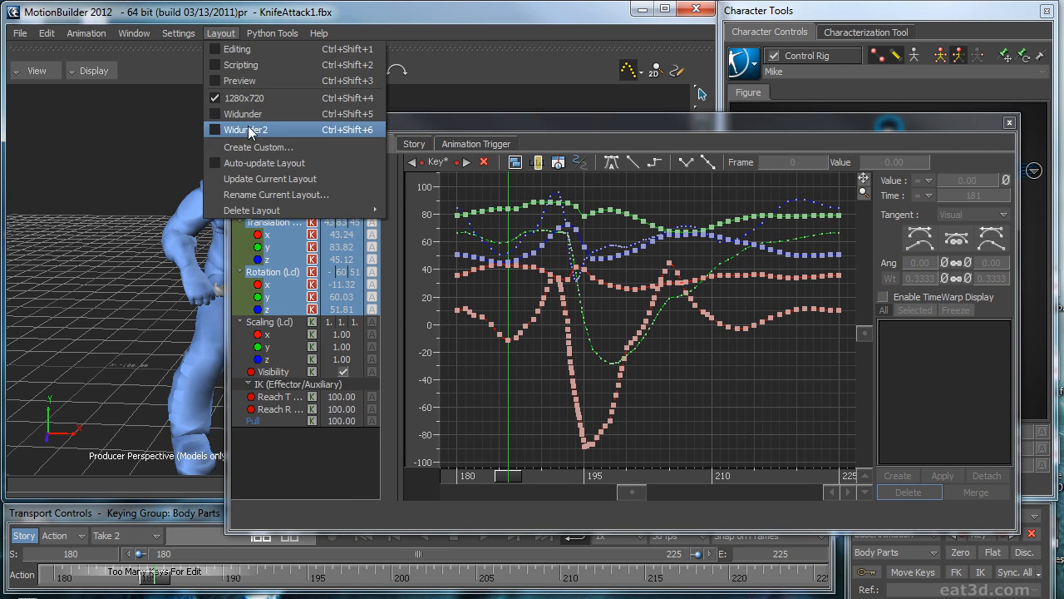
click(250, 129)
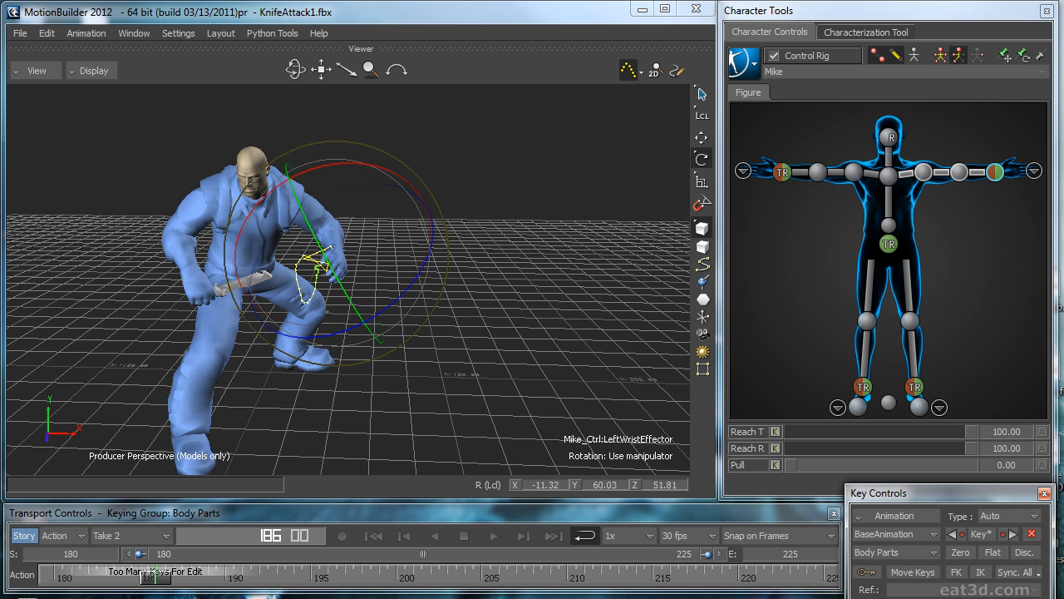
Step: Arrange the curve editor beside the Resources window, with the animation filter list open
drag(1063, 214, 430, 77)
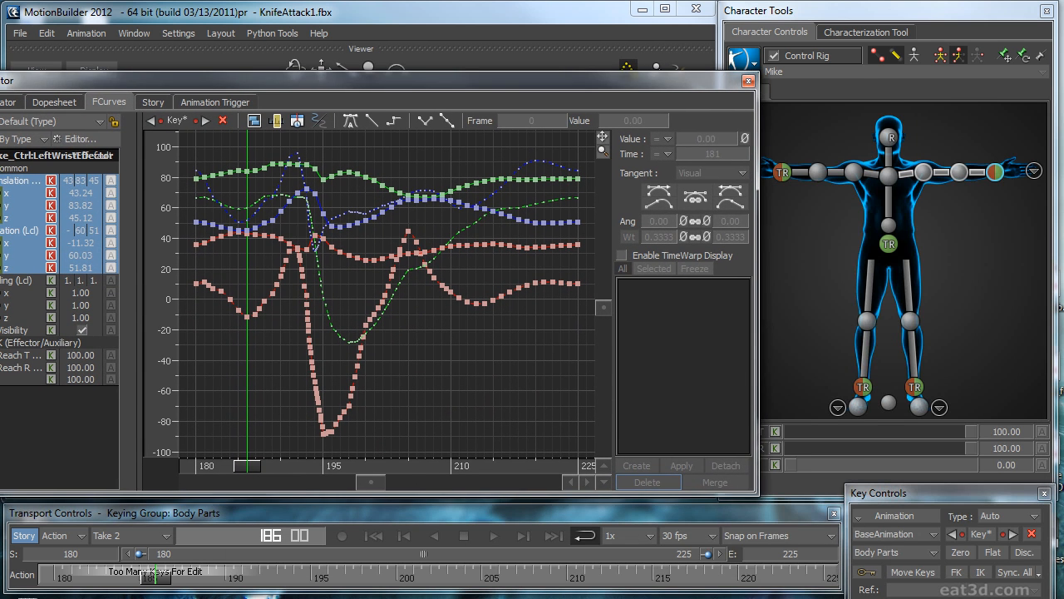
drag(1063, 39, 823, 49)
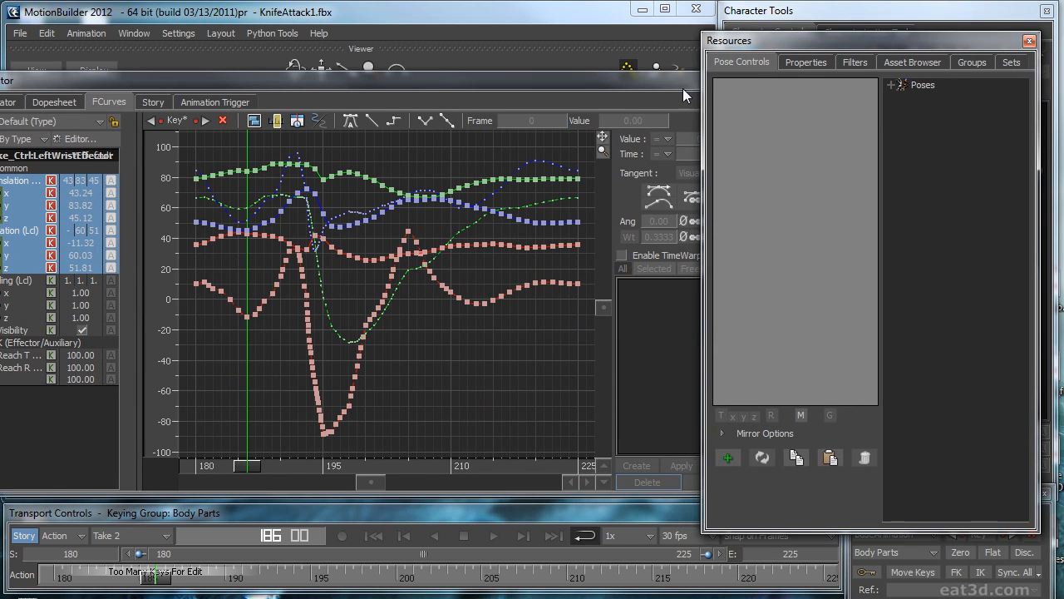
click(857, 62)
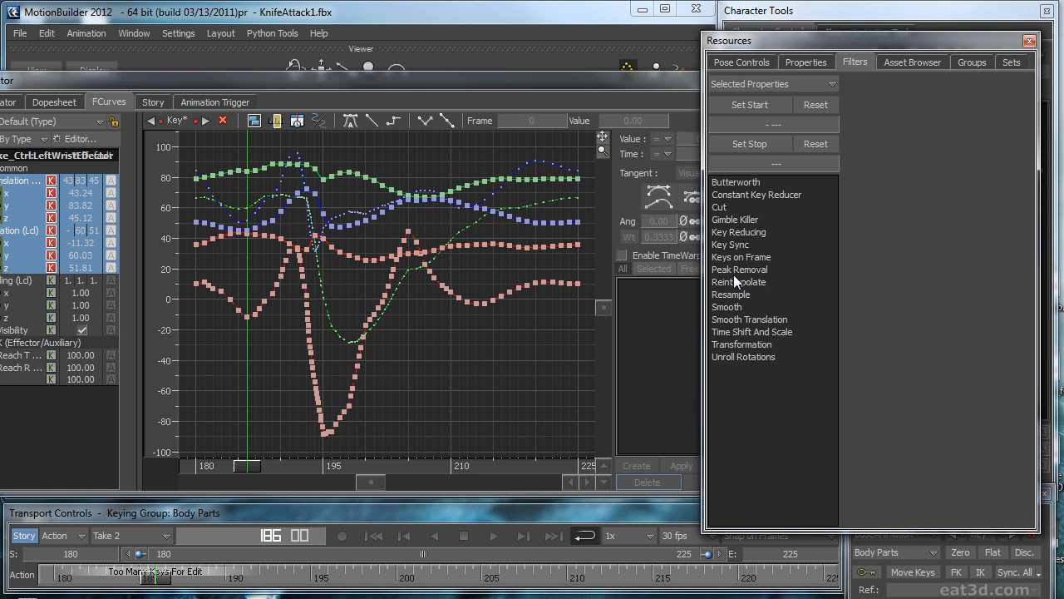
click(502, 83)
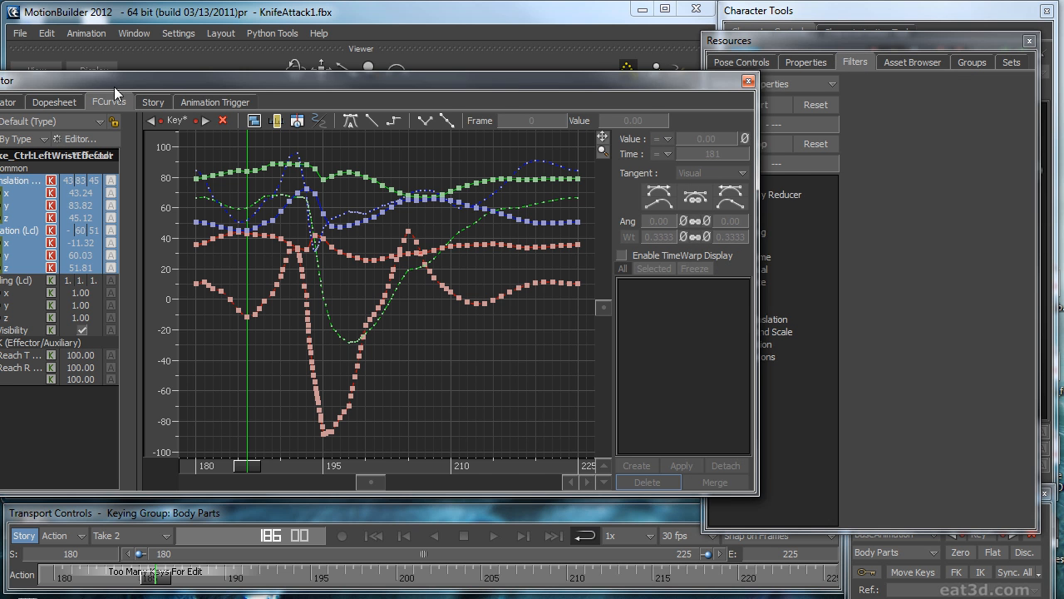
drag(133, 86, 169, 88)
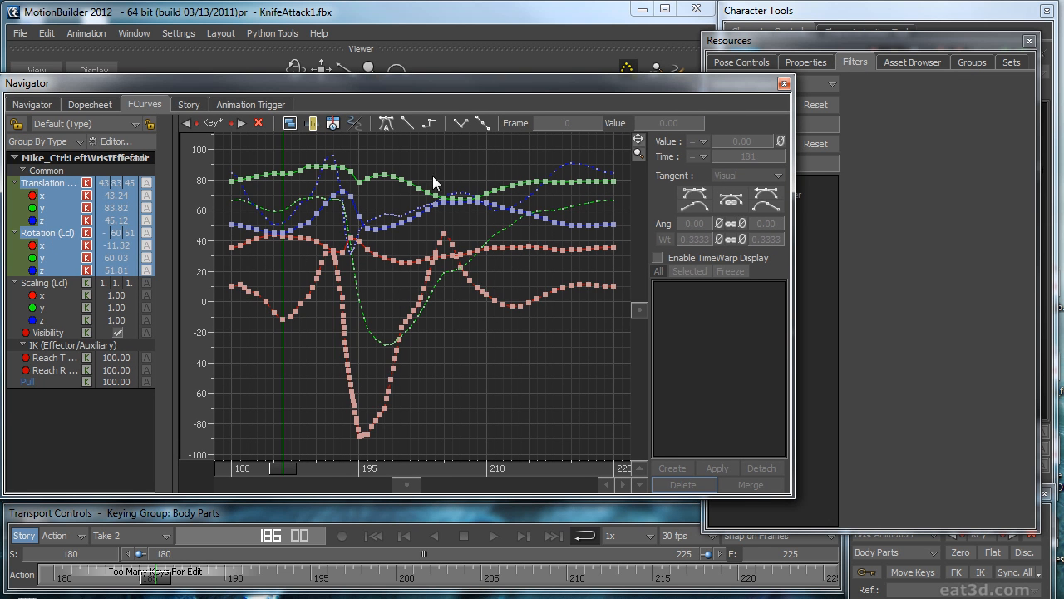
click(814, 39)
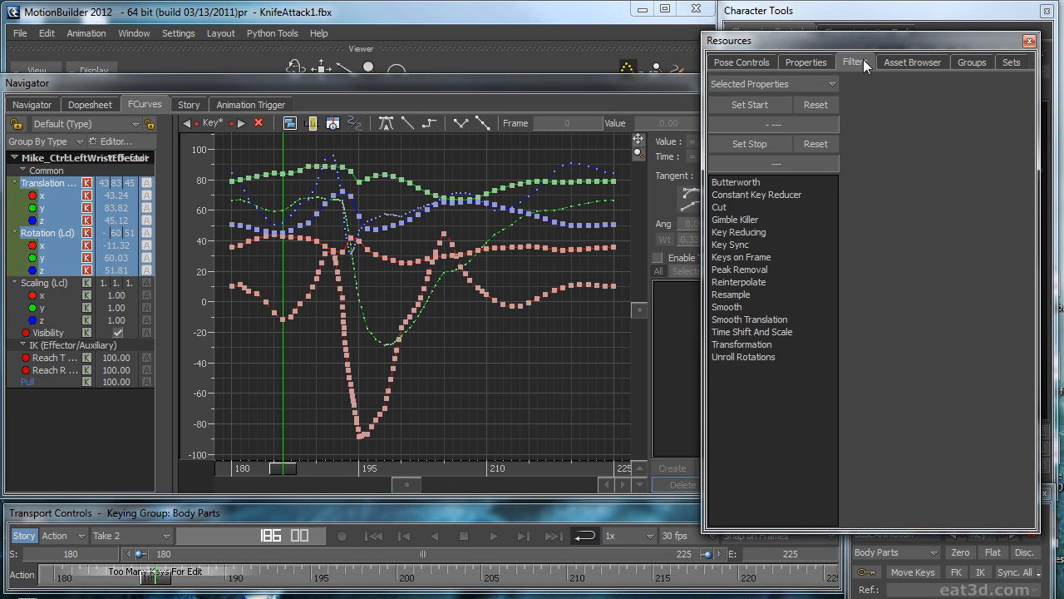
Step: Apply the Smooth filter to the left wrist effector's curves with width 4, sample count 8 and quaternions, and clear the windows away
double_click(726, 308)
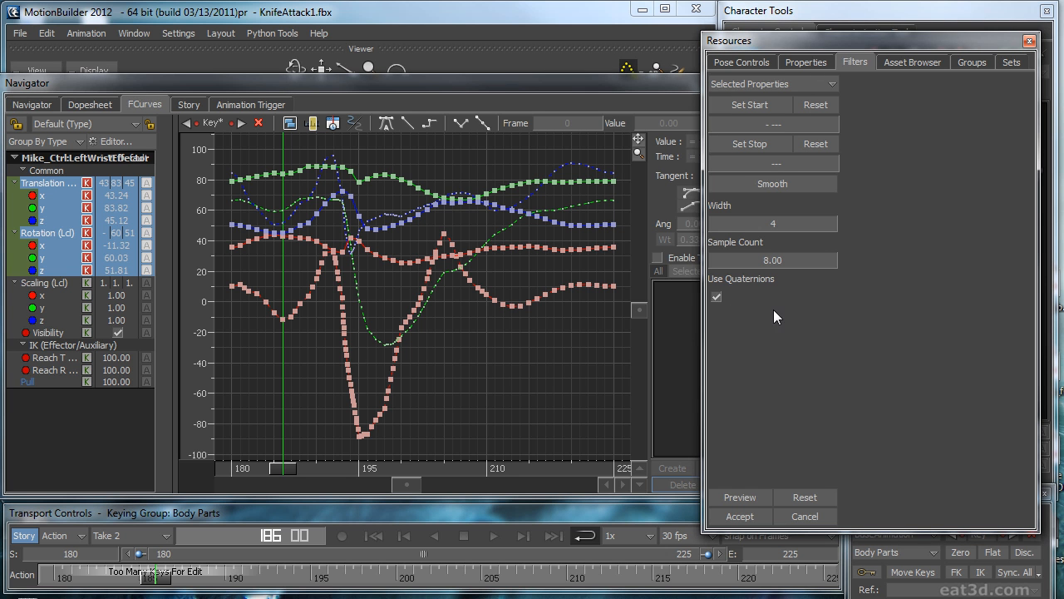
click(740, 497)
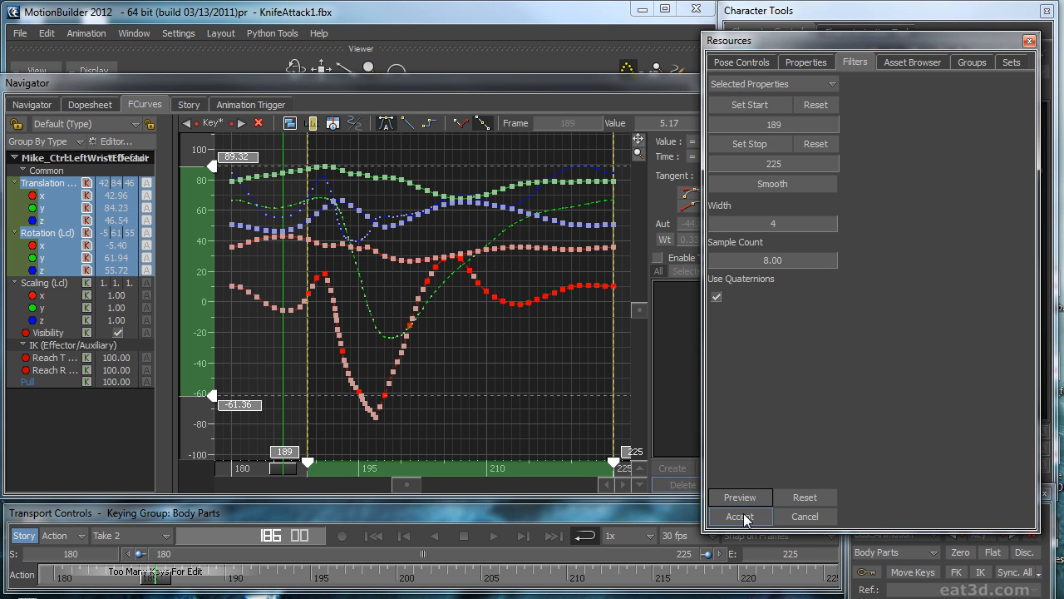
click(739, 516)
drag(806, 42, 1063, 98)
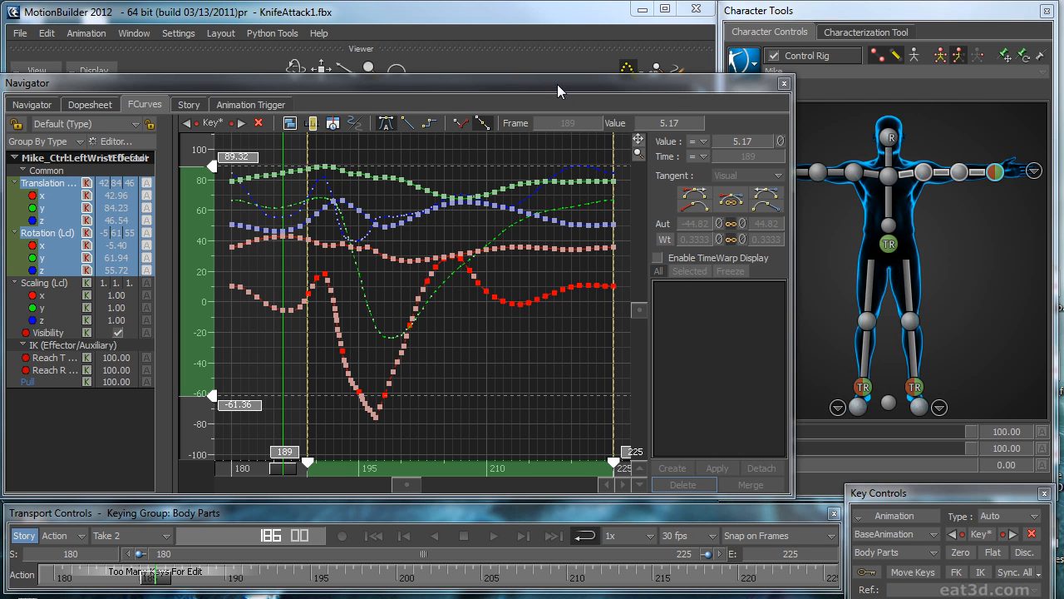
drag(558, 86, 1063, 132)
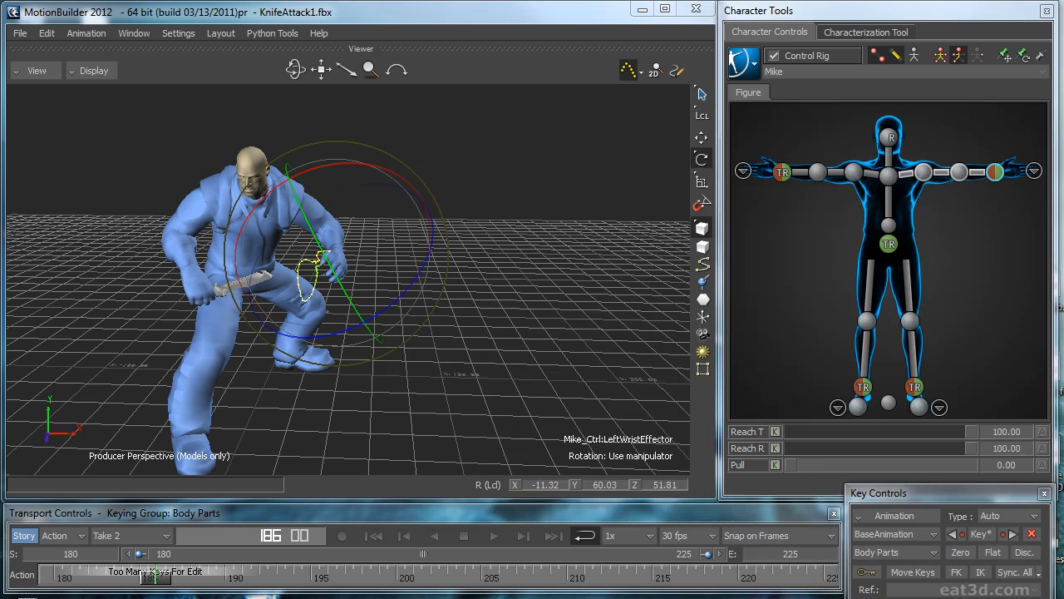
Step: Deselect the effector and play the take from another angle to review the smoothed left-hand motion
click(465, 319)
ctrl+shift+drag(588, 329, 477, 312)
key(ctrl+space)
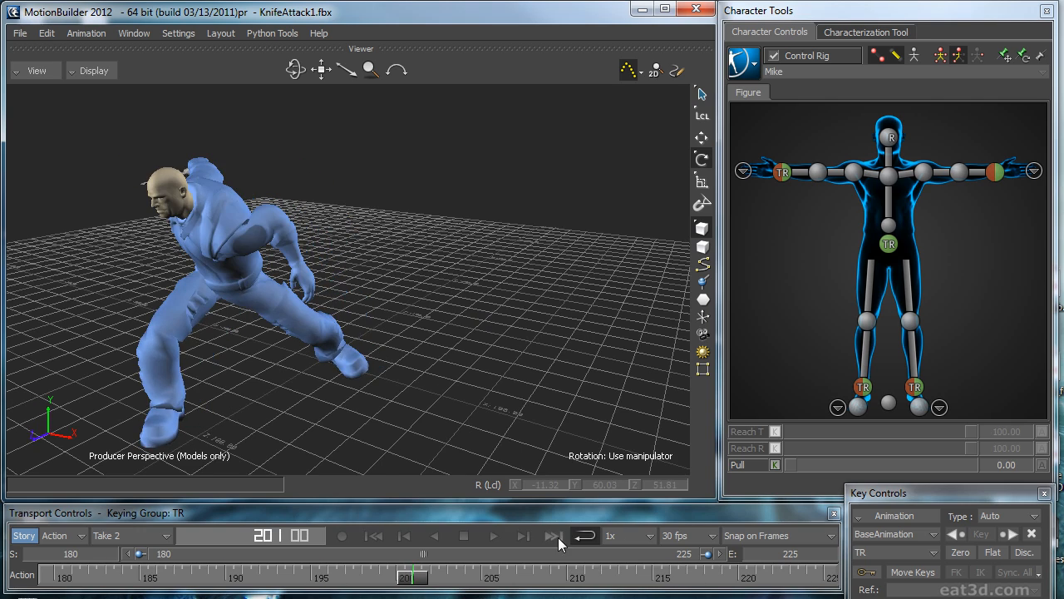
click(552, 536)
click(378, 535)
key(ctrl+space)
ctrl+shift+drag(399, 428, 459, 383)
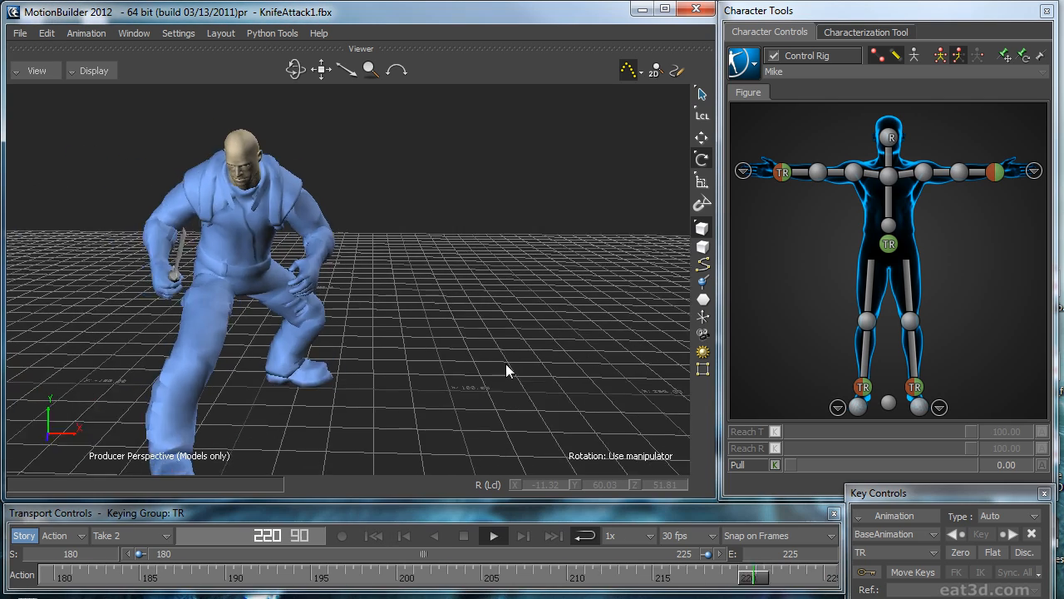
key(ctrl+space)
Step: Select the left wrist effector for translation, examine its pose at frame 192 and go to frame 198
click(1000, 173)
ctrl+shift+drag(545, 227, 492, 251)
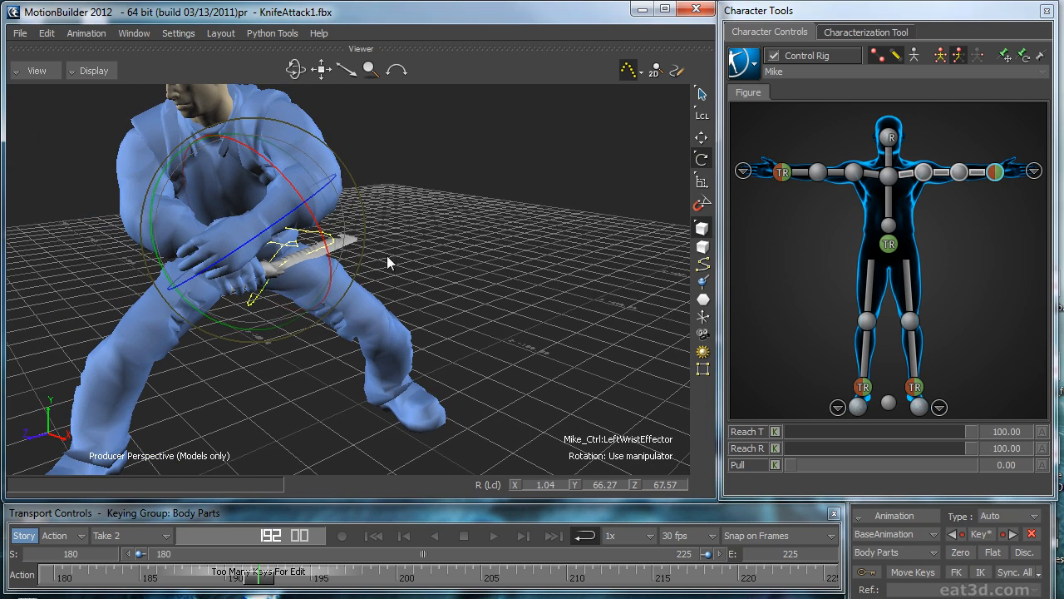
ctrl+shift+drag(331, 219, 602, 275)
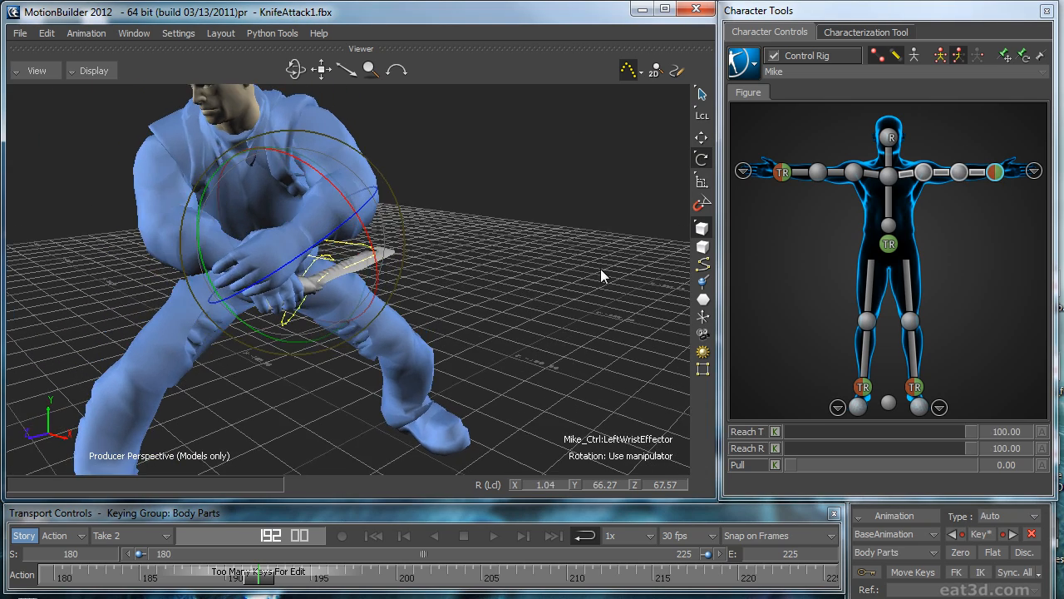
key(t)
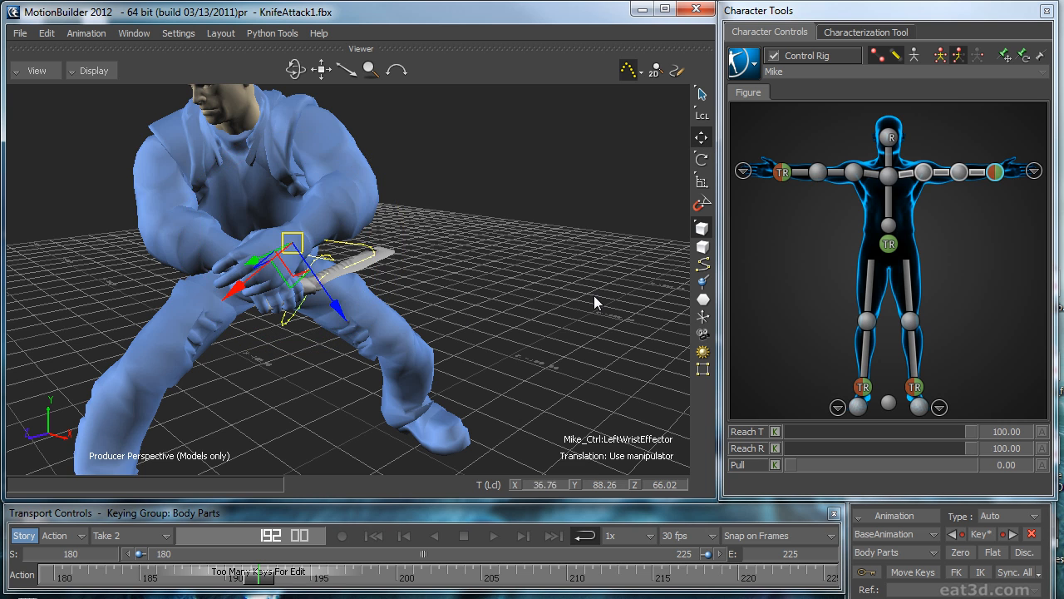
drag(566, 306, 532, 304)
mouse_move(355, 580)
mouse_down()
mouse_move(317, 580)
mouse_move(416, 579)
mouse_move(284, 581)
mouse_move(360, 580)
mouse_up()
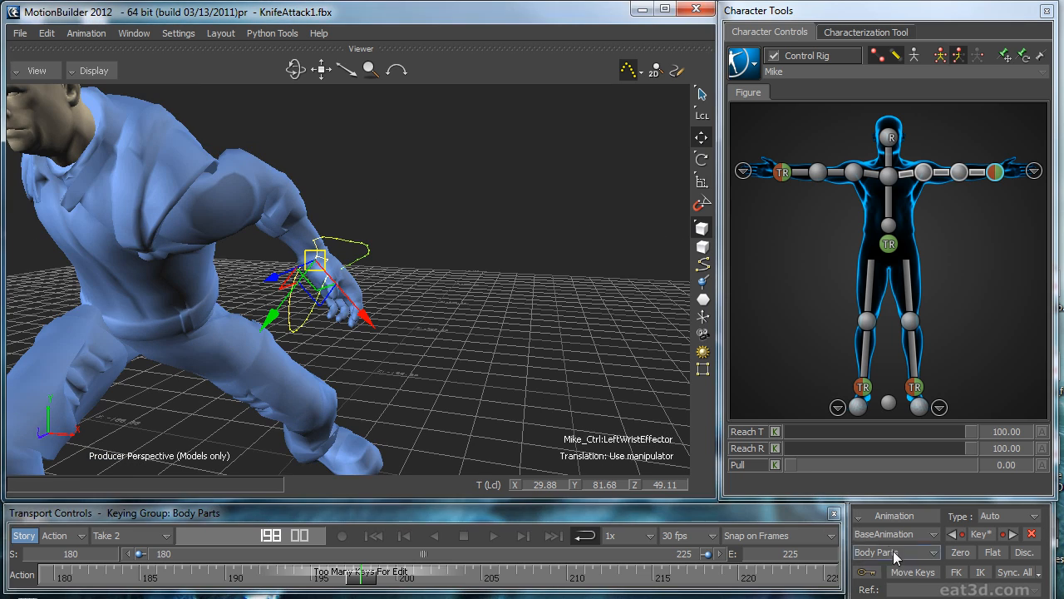
Step: Make AnimLayer1 the active animation layer and switch the left wrist manipulator to global axes
click(893, 534)
click(882, 556)
key(F5)
Step: Try moving the left wrist effector to about X 41, Y 74, Z 62 at frame 198, with zero keys at frames 192 and 210
ctrl+shift+drag(444, 317, 449, 291)
drag(336, 244, 295, 326)
ctrl+shift+drag(440, 320, 569, 237)
drag(356, 291, 359, 303)
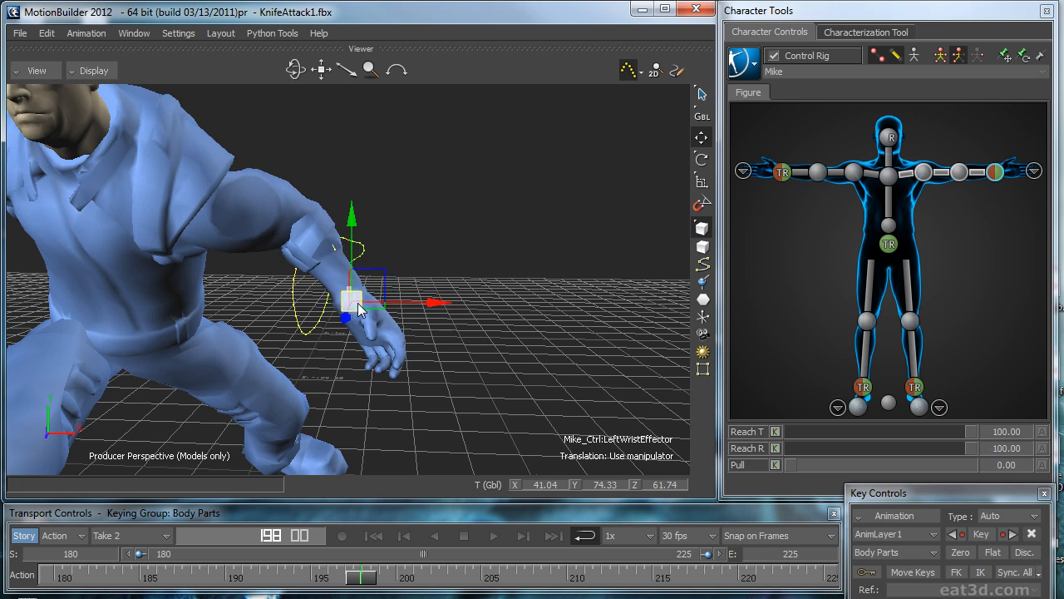
ctrl+shift+drag(582, 266, 599, 251)
drag(362, 577, 260, 576)
click(953, 552)
drag(326, 580, 566, 580)
click(964, 553)
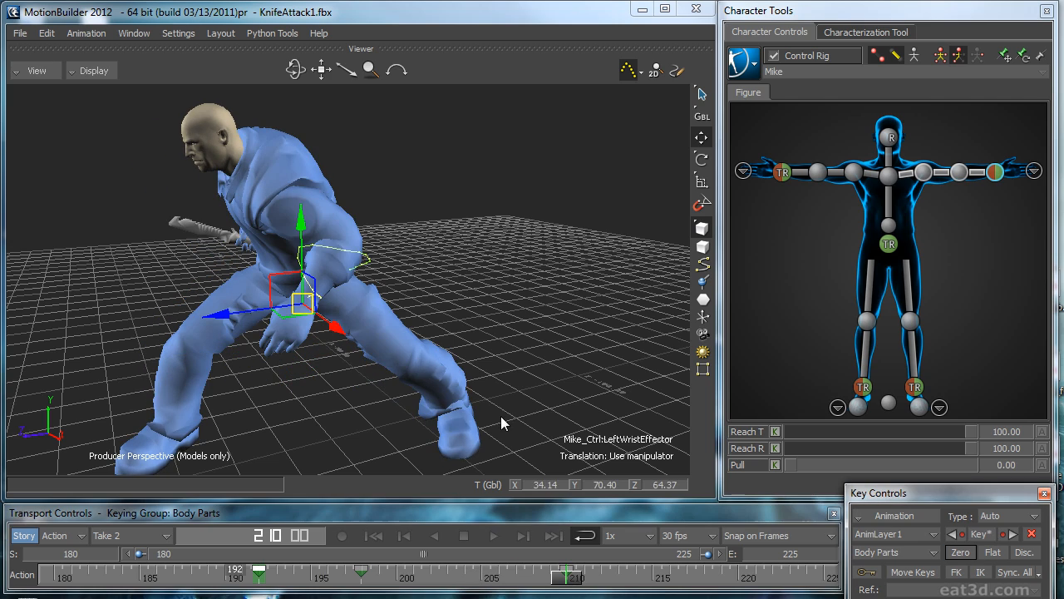
Step: Deselect the effector and play the take from another angle to review the left arm's motion
click(562, 577)
key(ctrl+space)
ctrl+shift+drag(470, 438, 523, 355)
click(586, 384)
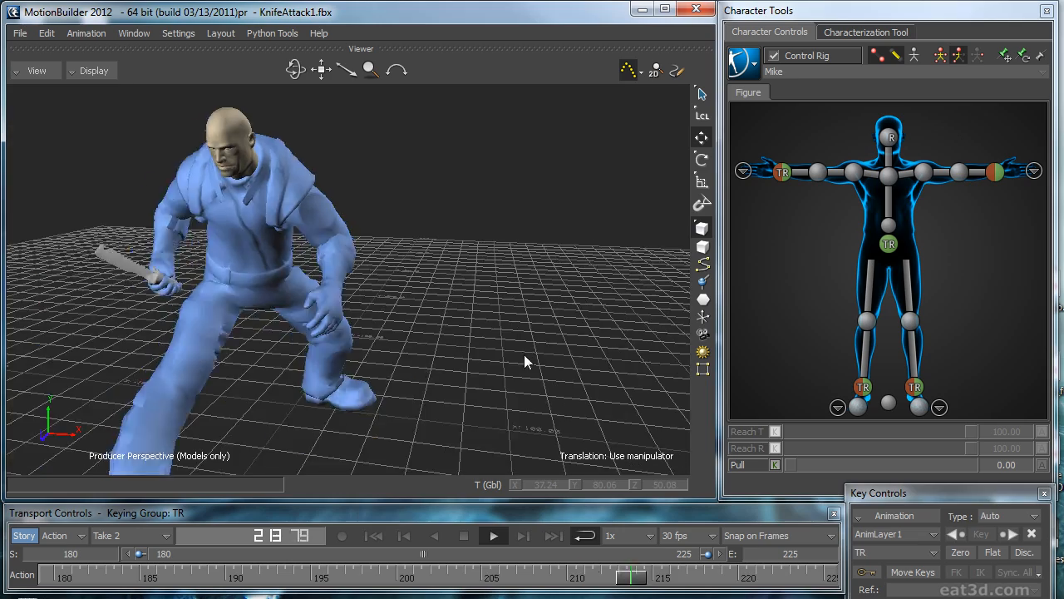
key(ctrl+space)
Step: Reselect the left wrist effector and delete its keys on AnimLayer1
click(989, 173)
ctrl+shift+drag(652, 303, 633, 326)
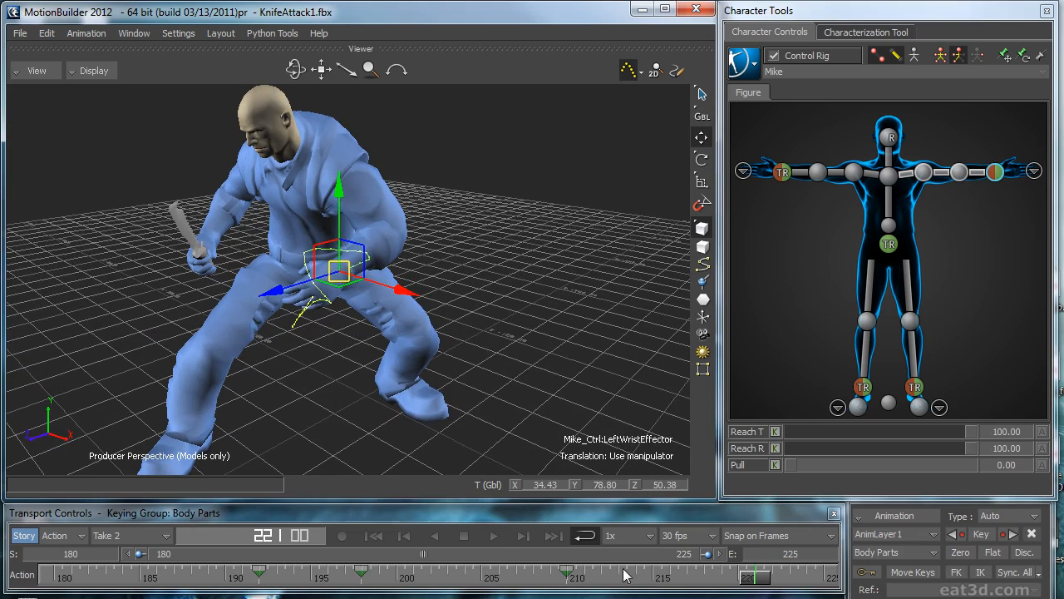
shift+double_click(555, 578)
key(Delete)
Step: Play the take with nothing selected, review the motion from the front and return to frame 180
click(550, 353)
ctrl+shift+drag(551, 352, 403, 371)
key(ctrl+space)
click(402, 371)
click(517, 368)
ctrl+shift+drag(511, 363, 473, 323)
key(ctrl+space)
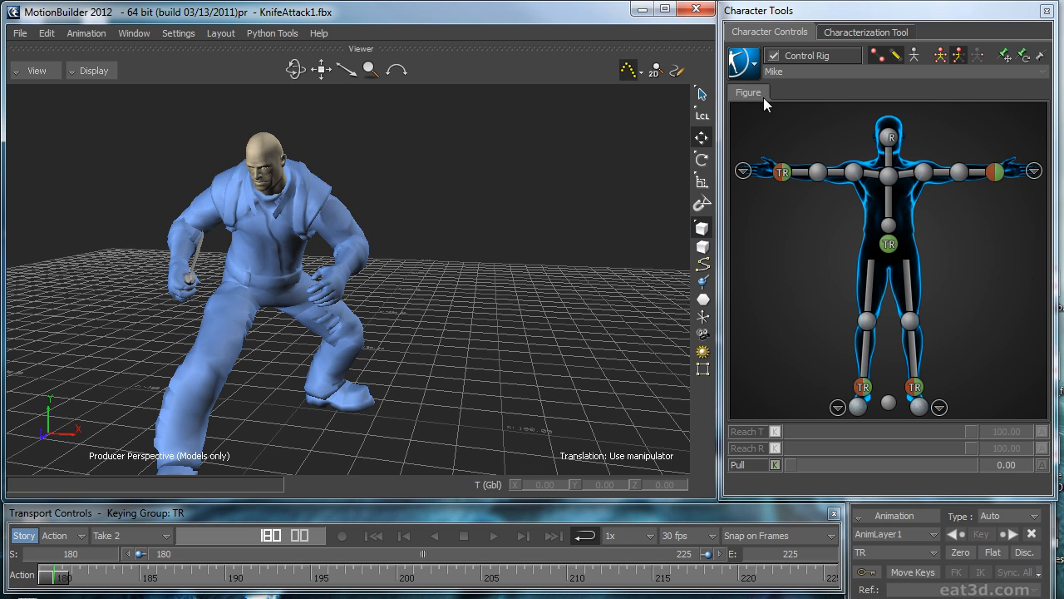
Step: Hide the trajectories, select the left hand's four finger effectors on the hand figure and key them at frames 180 and 225
click(1033, 171)
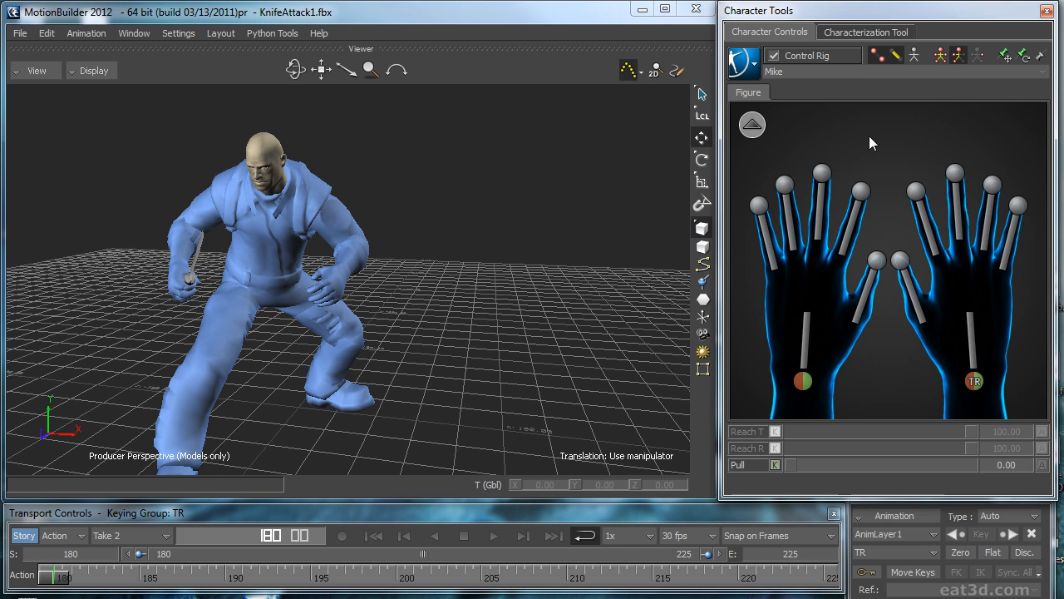
click(862, 192)
click(634, 68)
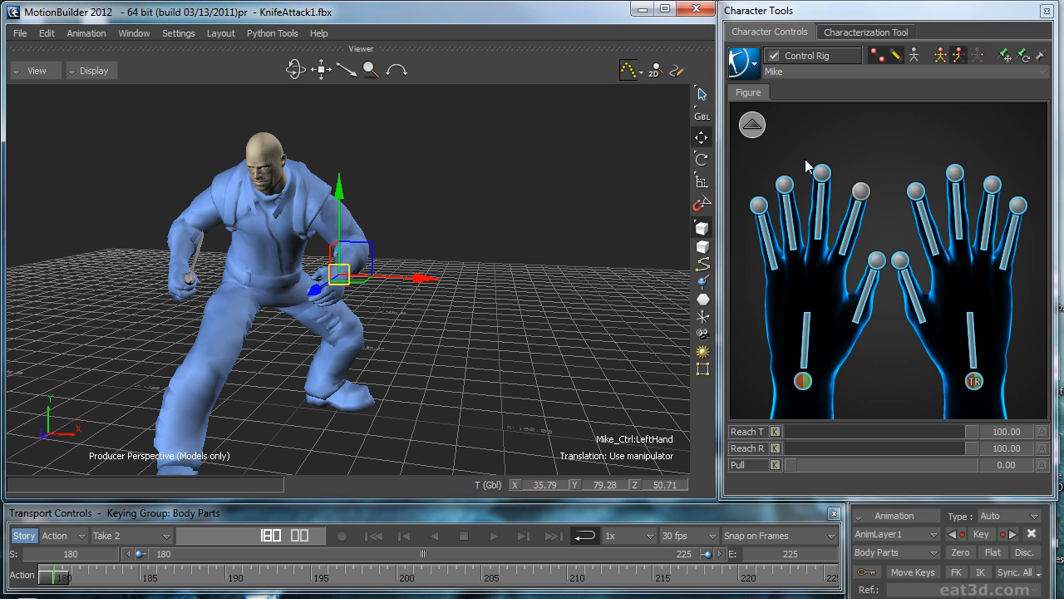
click(860, 192)
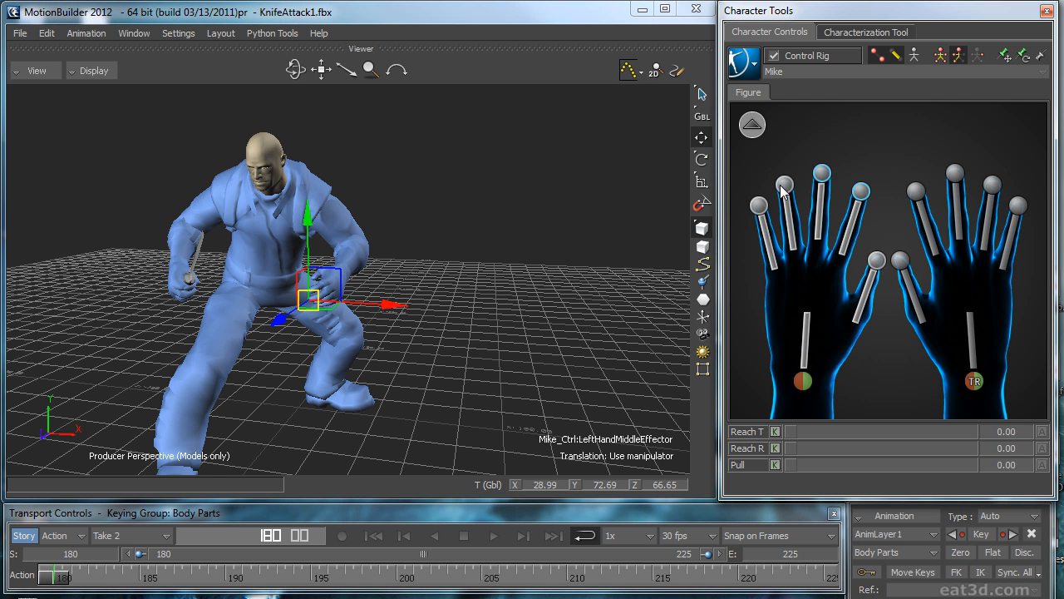
click(381, 537)
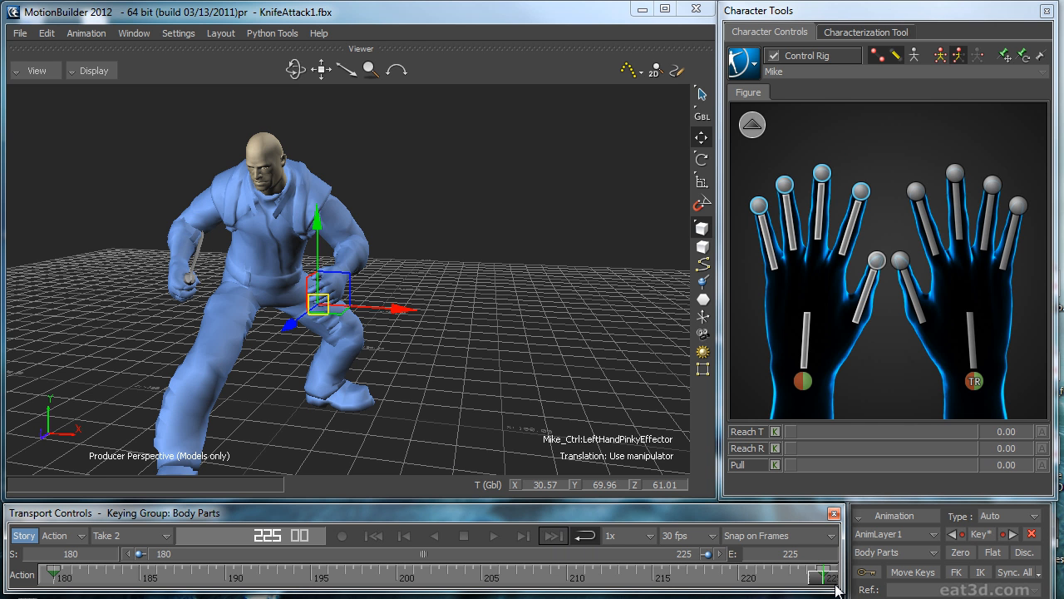
click(383, 539)
Step: At frame 191, rotate the left hand's four finger effectors and thumb effector to curl the hand into a fist
key(ctrl+space)
drag(169, 569, 242, 577)
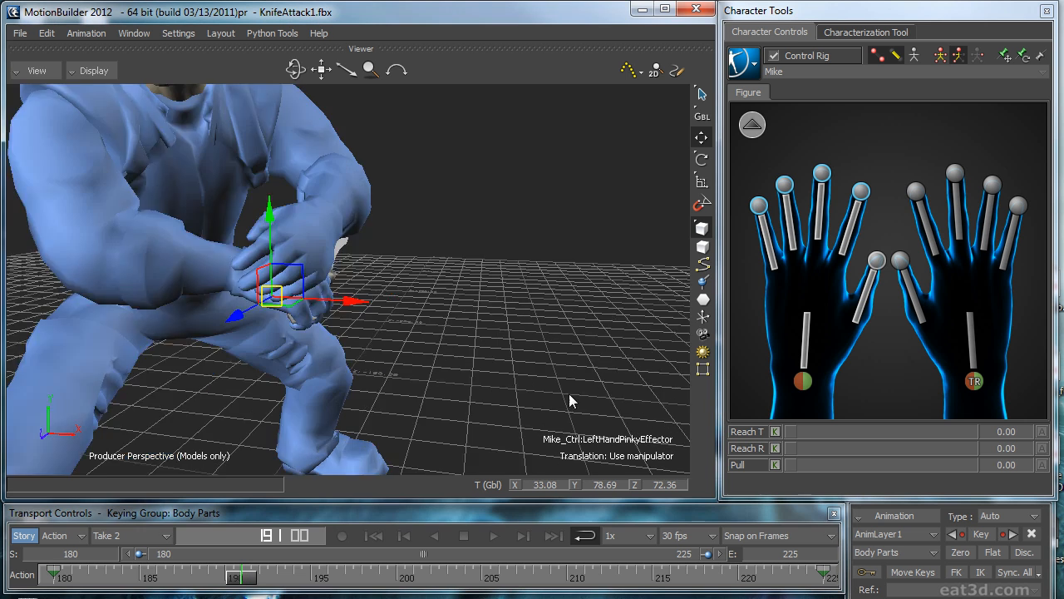
key(r)
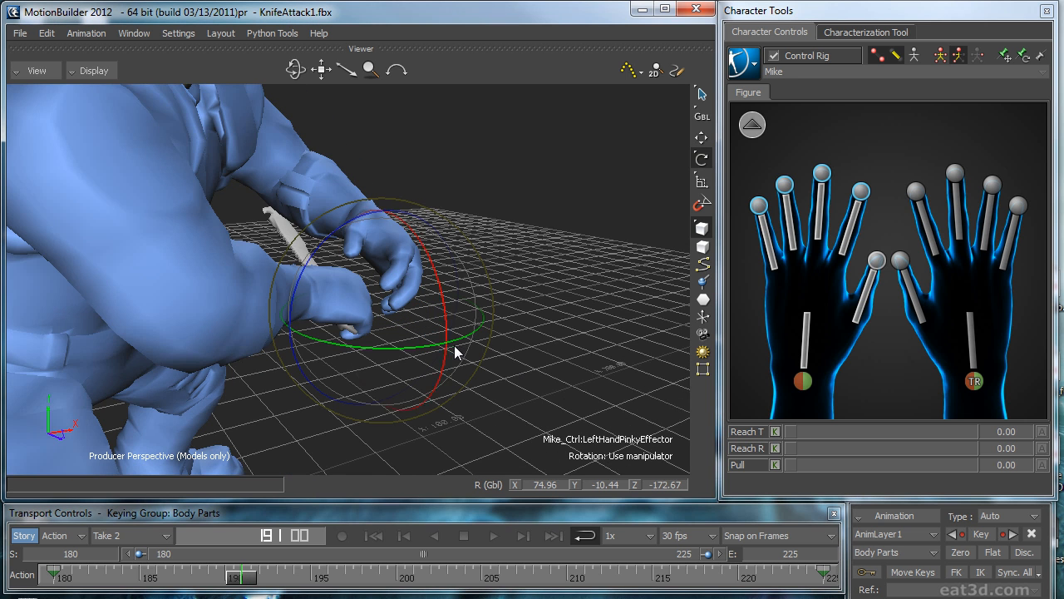
drag(469, 349, 396, 393)
click(876, 262)
drag(370, 321, 367, 318)
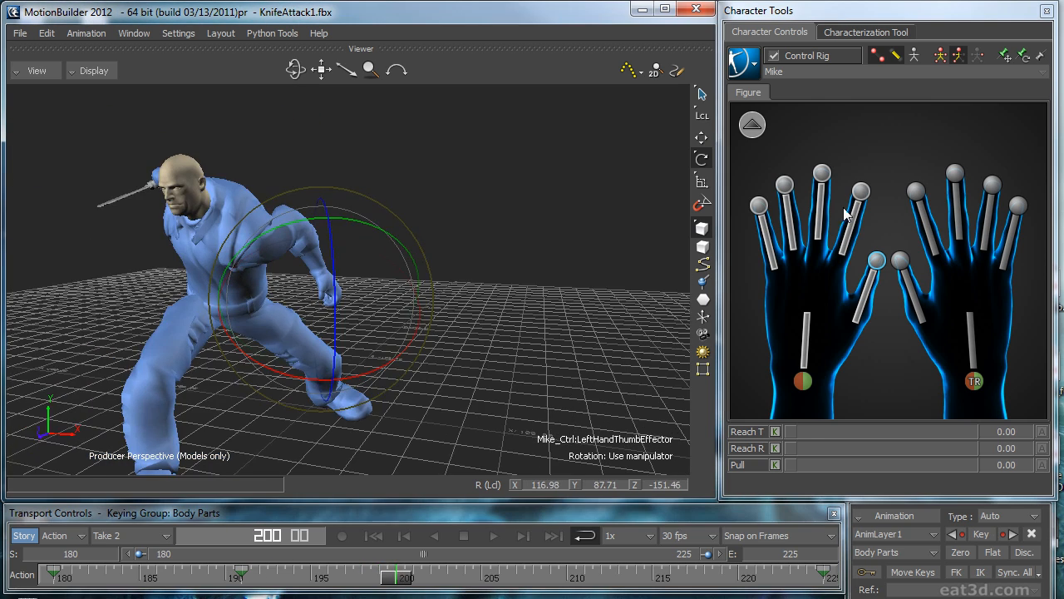
Step: At frame 200, rotate the left hand's fingers and thumb open, and add a key at frame 210
click(860, 191)
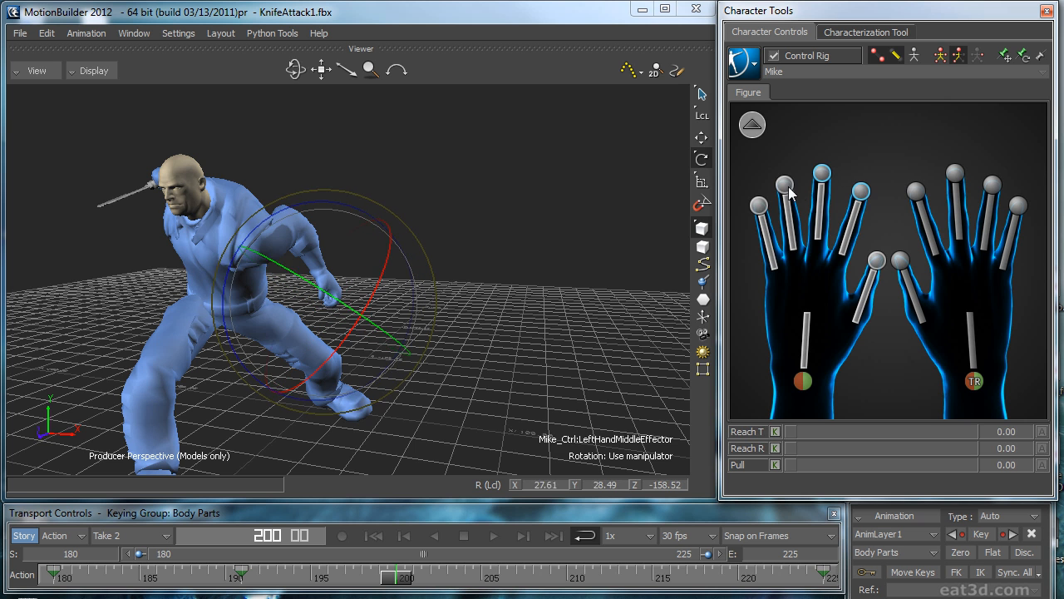
drag(309, 206, 277, 209)
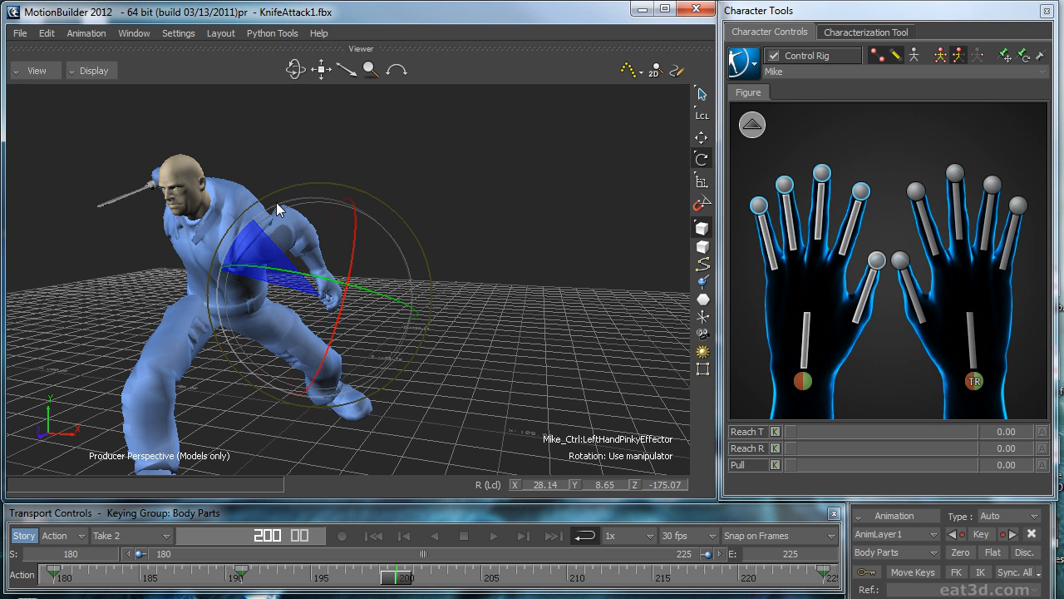
click(874, 262)
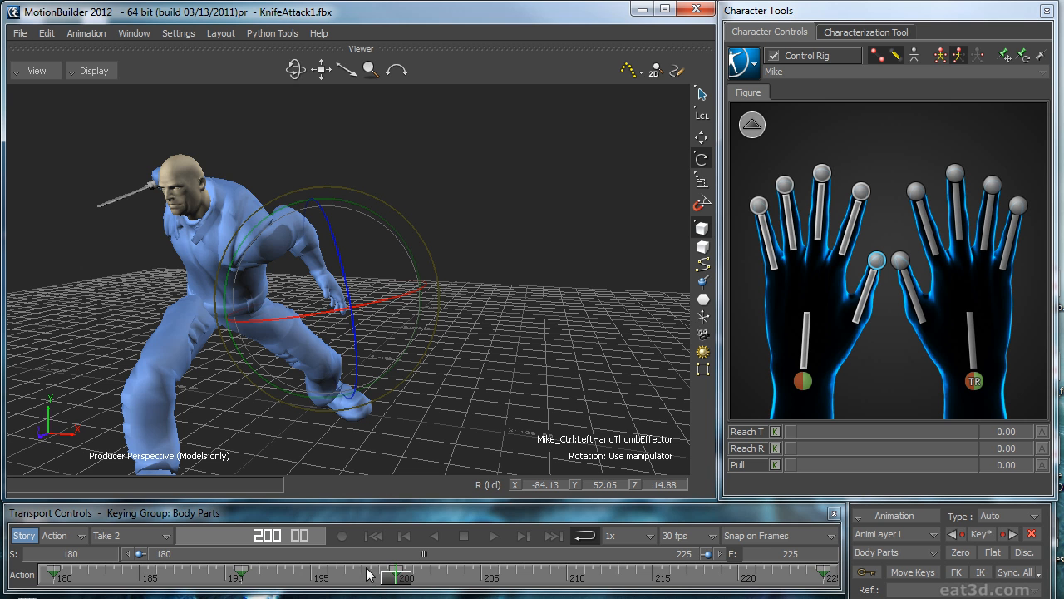
drag(431, 579, 572, 579)
Step: Check the finger motion in playback and shift the left fingers' open-hand key at frame 200 slightly earlier
drag(473, 582, 187, 569)
click(460, 364)
key(ctrl+space)
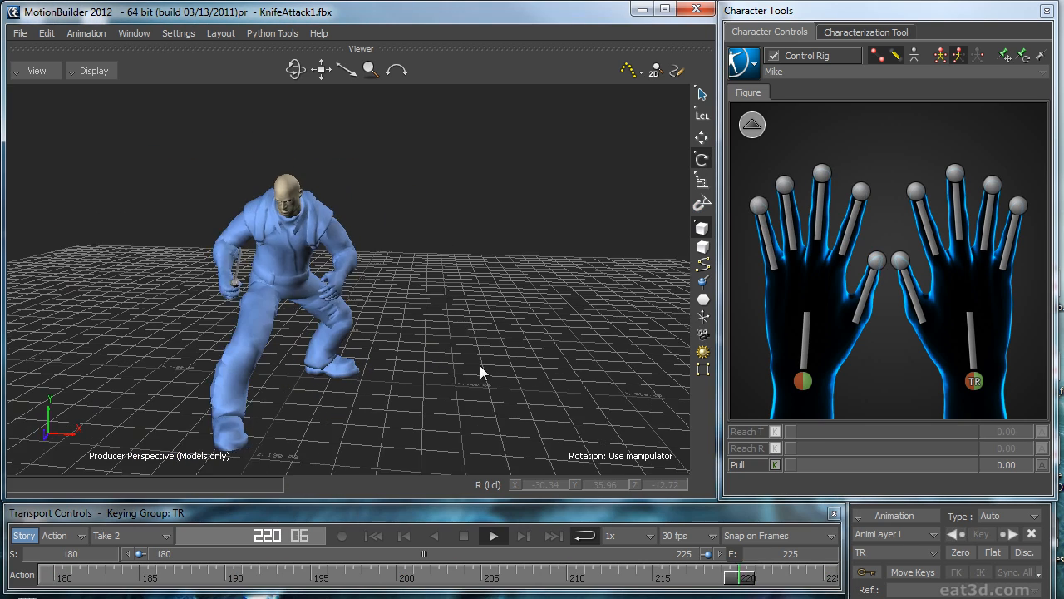
click(862, 196)
click(862, 196)
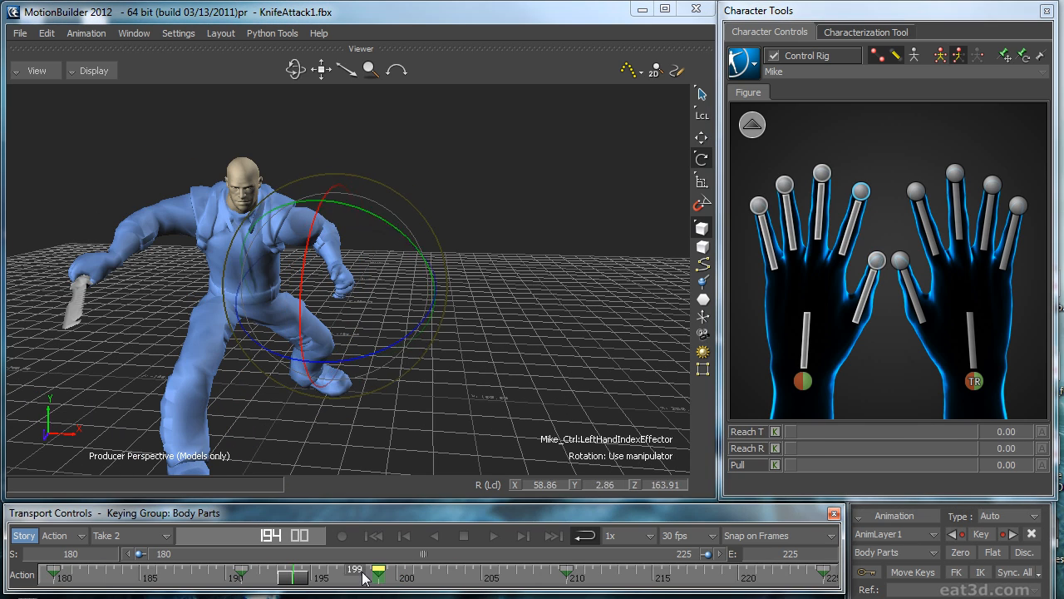
drag(301, 582, 60, 574)
Step: Play the take from a wider, higher angle to review the left hand, and stop at frame 197
click(448, 387)
key(ctrl+space)
scroll(460, 374, down, 2)
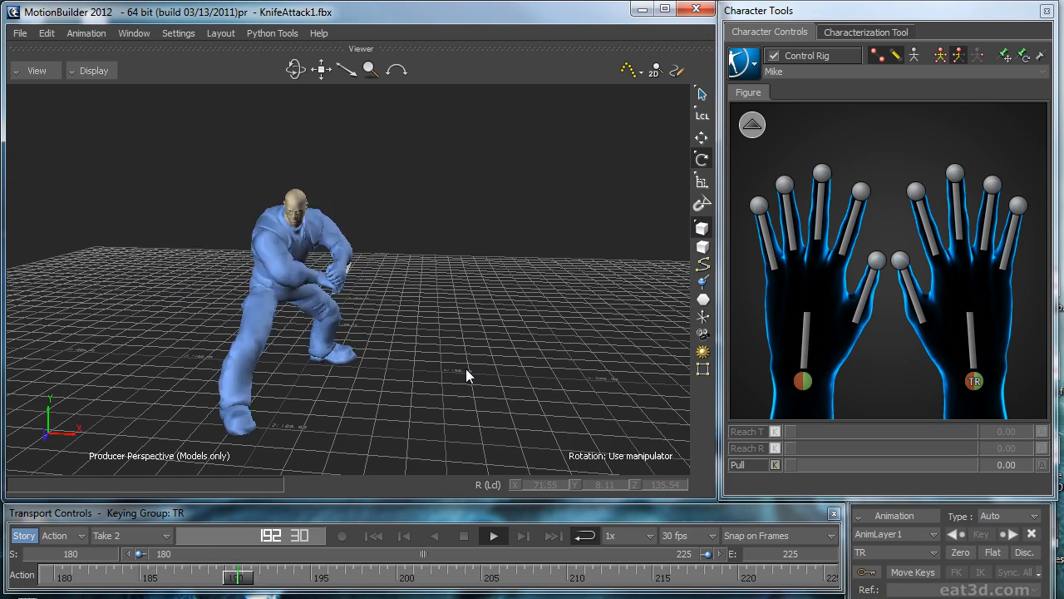
ctrl+shift+drag(518, 347, 309, 244)
key(ctrl+space)
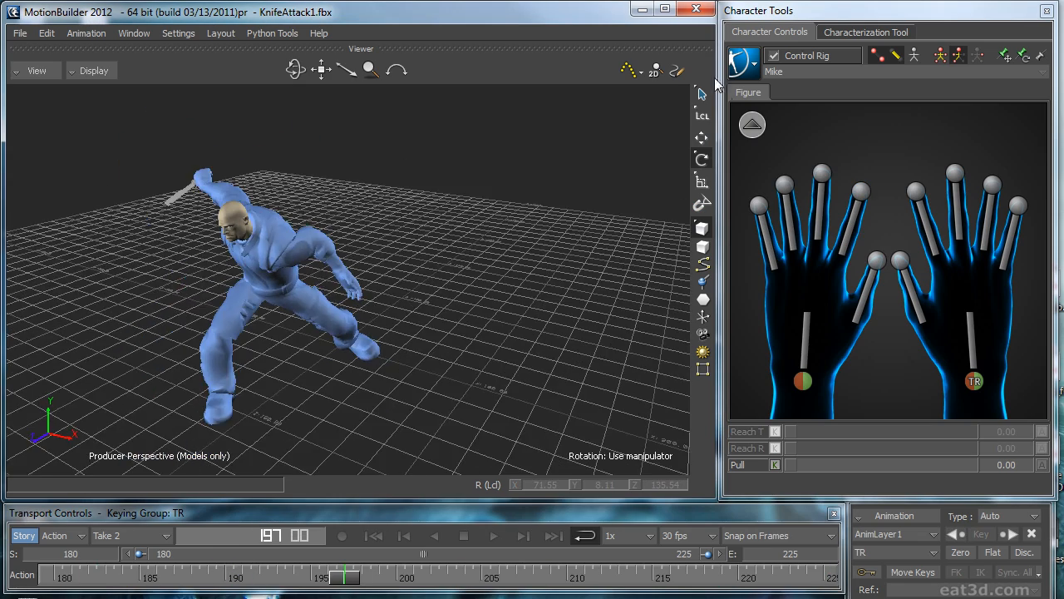
Step: Move and rotate the left wrist effector outward at frame 197 in global axes, to about X 48, Y 81, Z 69
click(803, 382)
scroll(583, 300, up, 3)
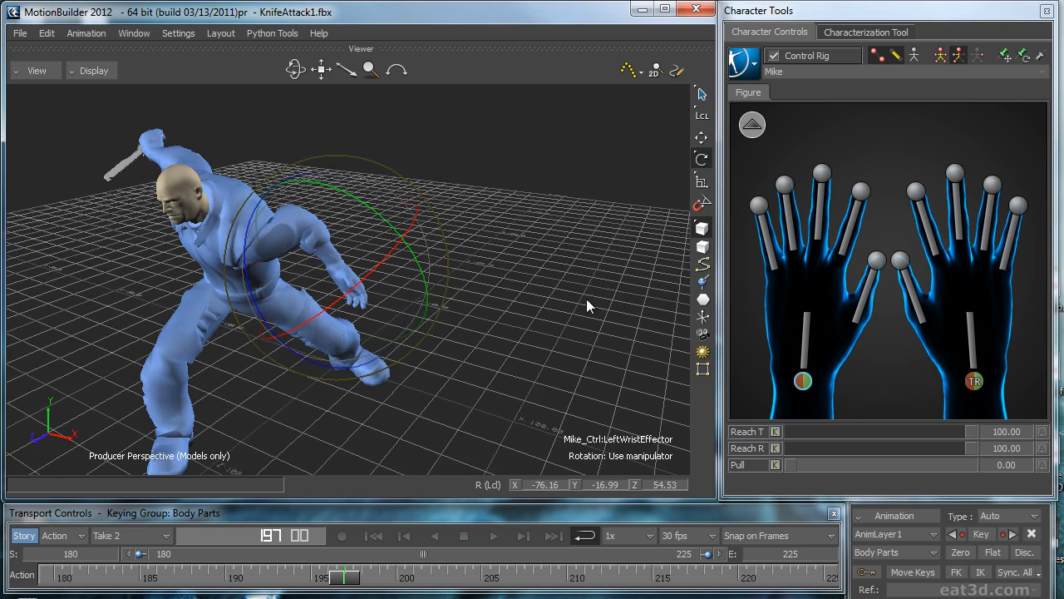
key(t)
ctrl+shift+drag(587, 299, 563, 317)
ctrl+shift+drag(526, 364, 402, 387)
key(F5)
drag(338, 302, 345, 368)
ctrl+shift+drag(515, 328, 484, 266)
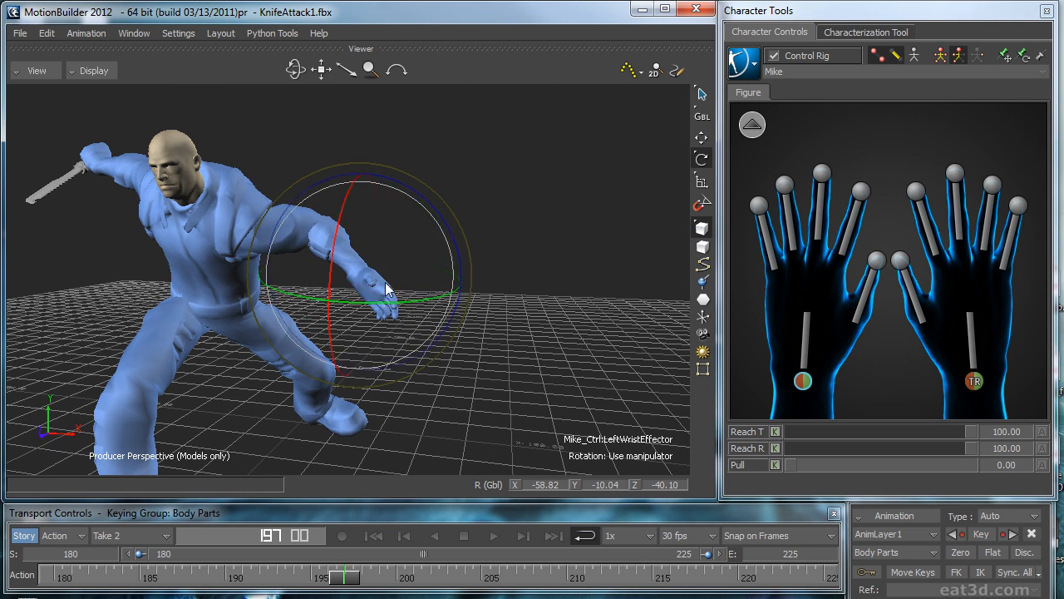
drag(347, 255, 337, 261)
ctrl+shift+drag(565, 295, 439, 317)
Step: Key the left wrist effector at frame 205 and adjust its position to about X 38, Y 63, Z 84
mouse_move(338, 583)
mouse_down()
mouse_move(139, 571)
mouse_move(480, 585)
mouse_up()
click(961, 552)
drag(415, 383, 367, 300)
ctrl+shift+drag(424, 295, 246, 304)
ctrl+shift+drag(359, 291, 508, 273)
drag(381, 318, 387, 311)
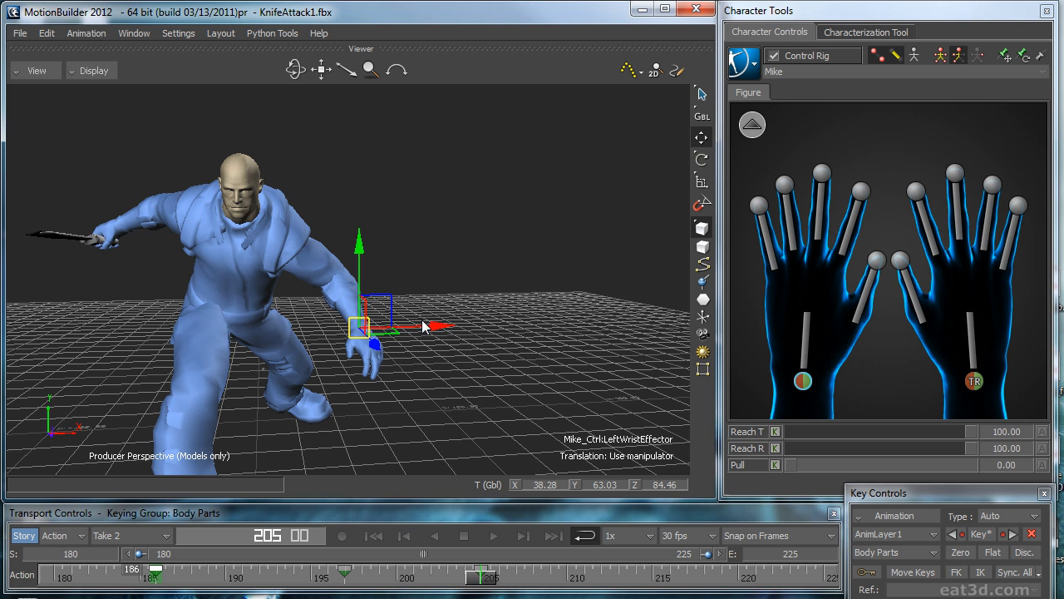
Step: Move the left wrist effector's earliest AnimLayer1 key to frame 190 and play the take to check the timing
drag(480, 577, 222, 558)
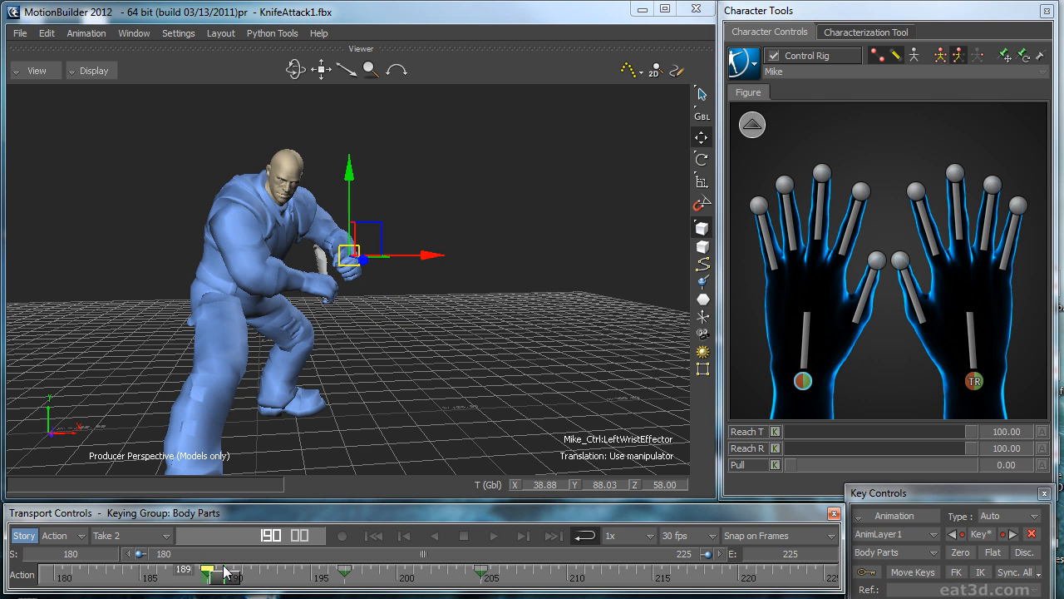
drag(235, 578, 312, 578)
click(494, 536)
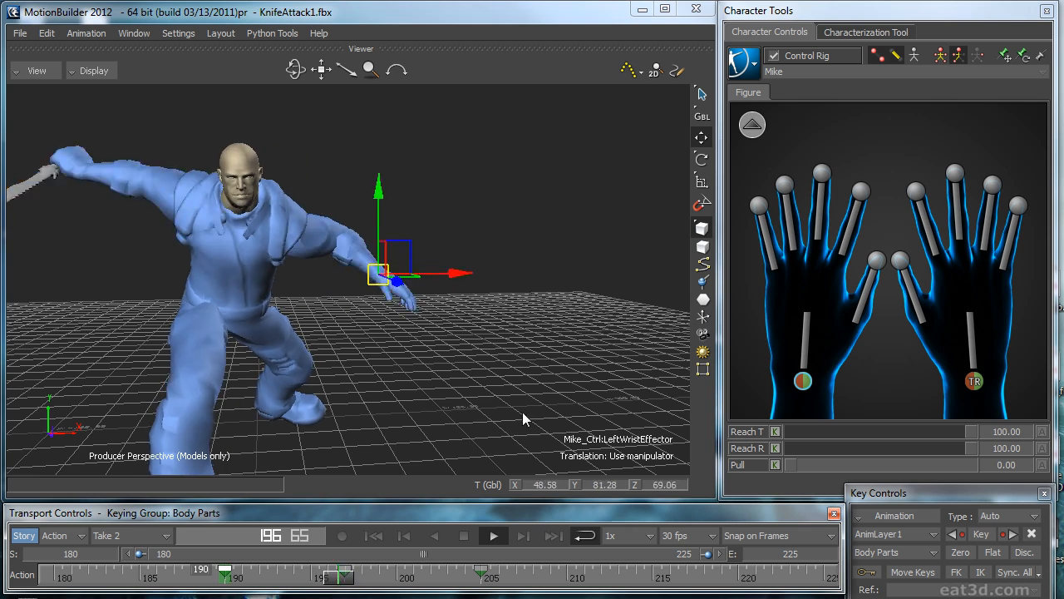
ctrl+shift+drag(523, 410, 463, 413)
Step: Key the left wrist effector at frame 210, shift that key to frame 212 and play the result
click(566, 586)
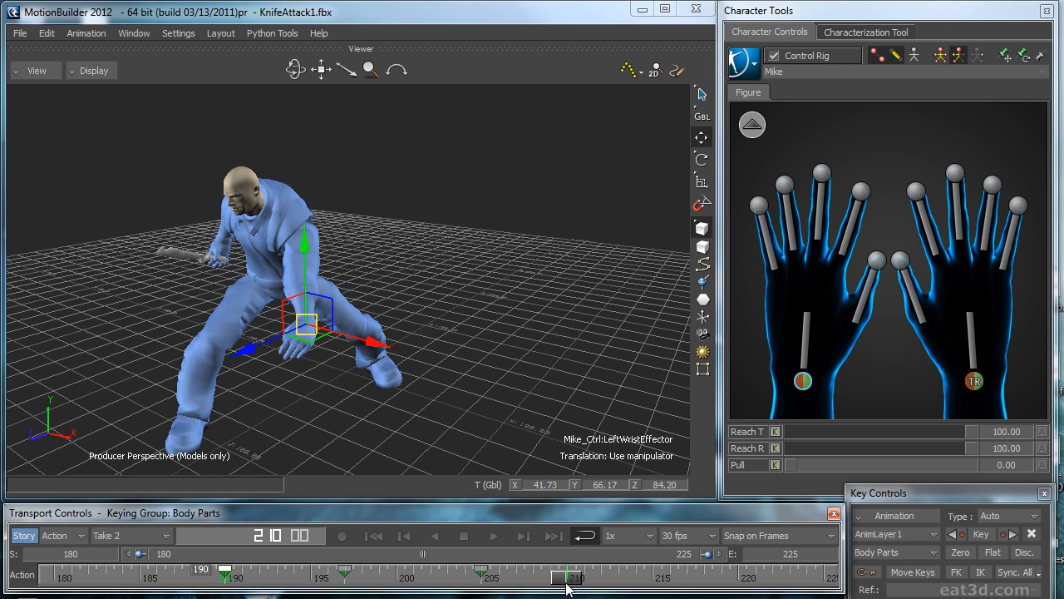
click(626, 580)
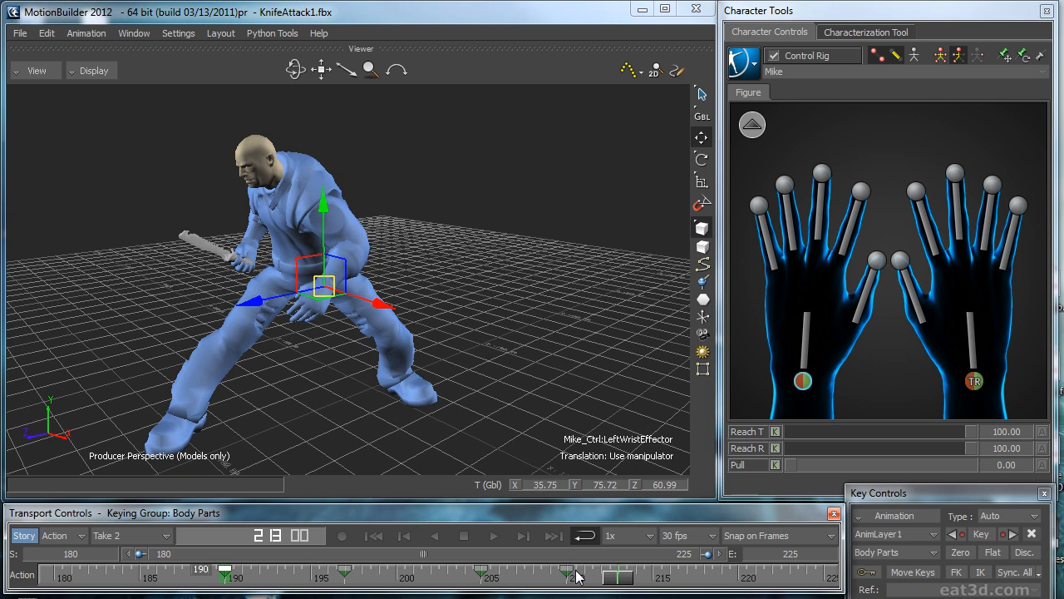
drag(622, 578, 611, 579)
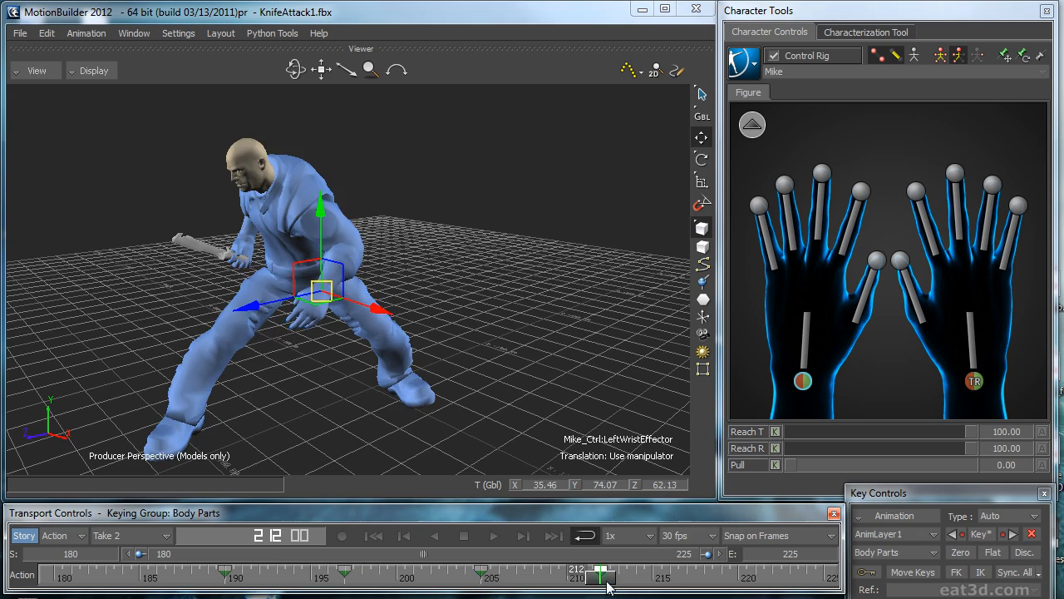
click(493, 536)
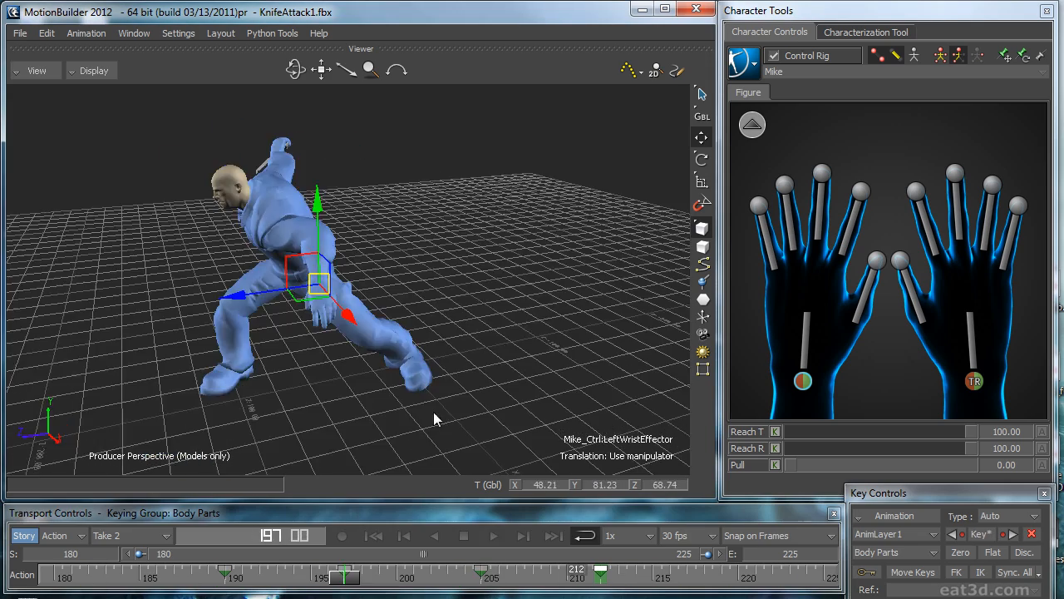
Step: Refine the left wrist effector's position around frame 197, checking it from the side and the front
click(410, 577)
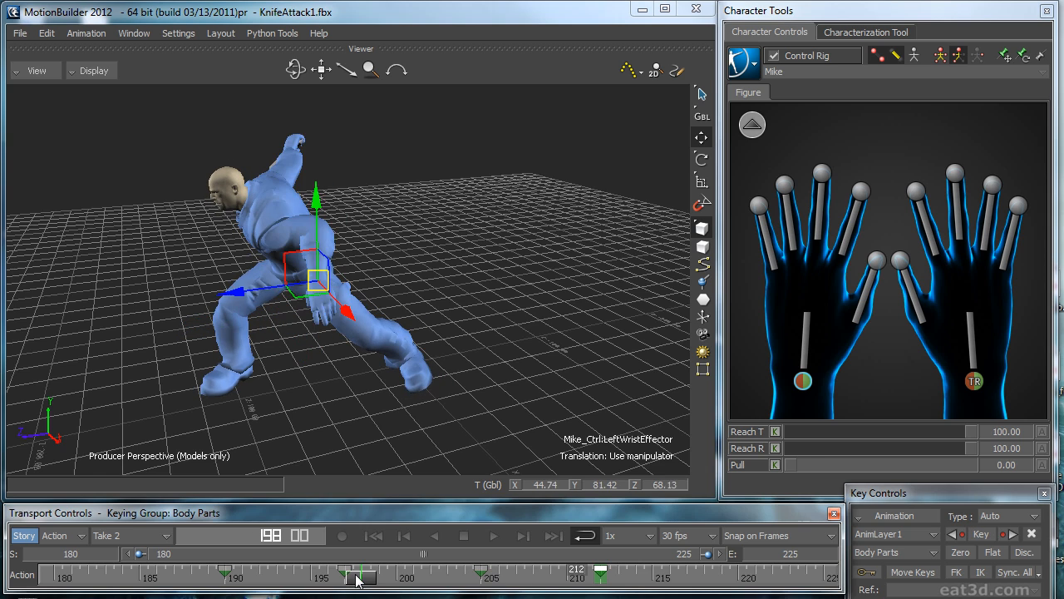
scroll(345, 312, up, 2)
drag(262, 295, 258, 298)
alt+drag(258, 298, 481, 269)
drag(398, 272, 385, 285)
Step: Deselect the effector and play the take from the side to review the adjusted left arm
key(space)
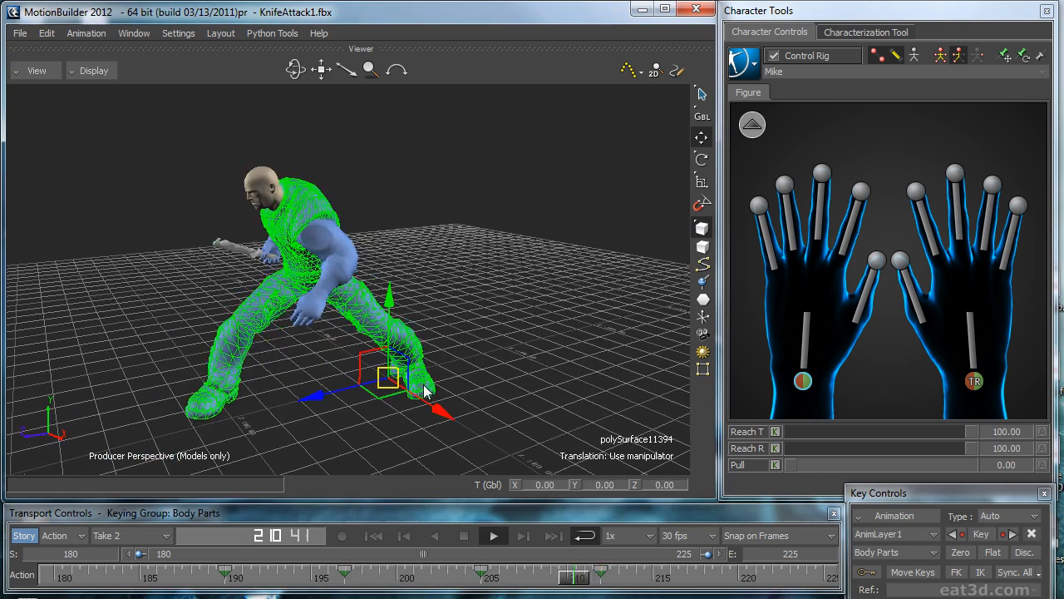
click(517, 360)
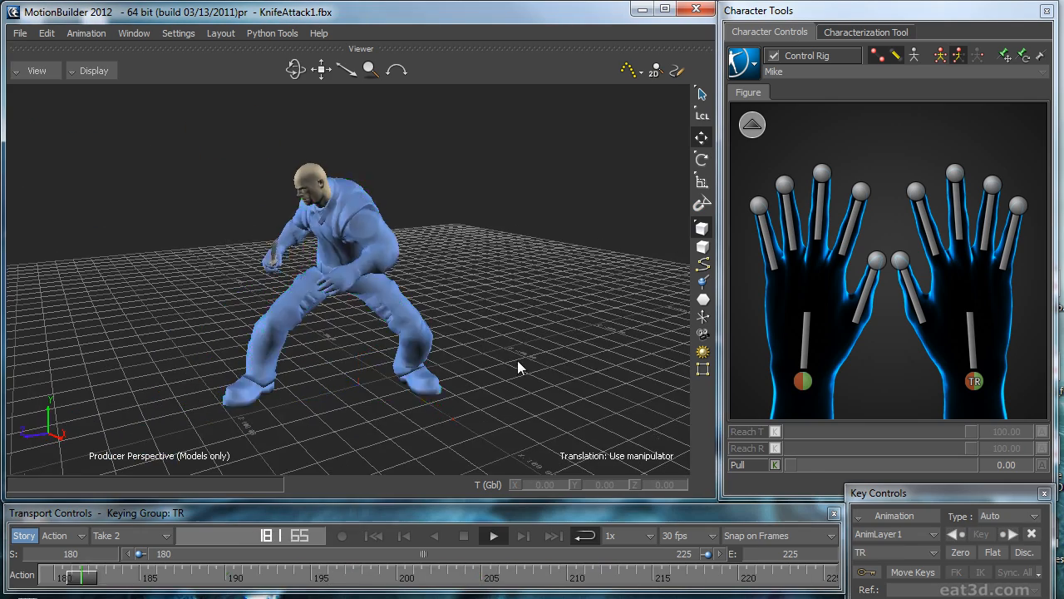
scroll(529, 328, up, 1)
alt+drag(529, 328, 504, 343)
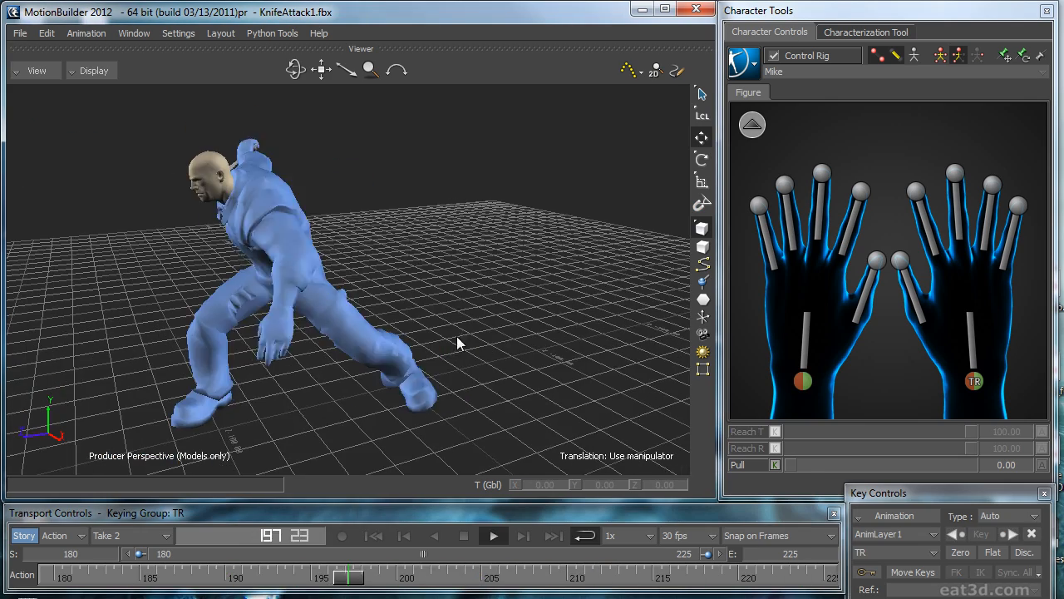
Step: Select only the left wrist effector on the hand figure
click(755, 64)
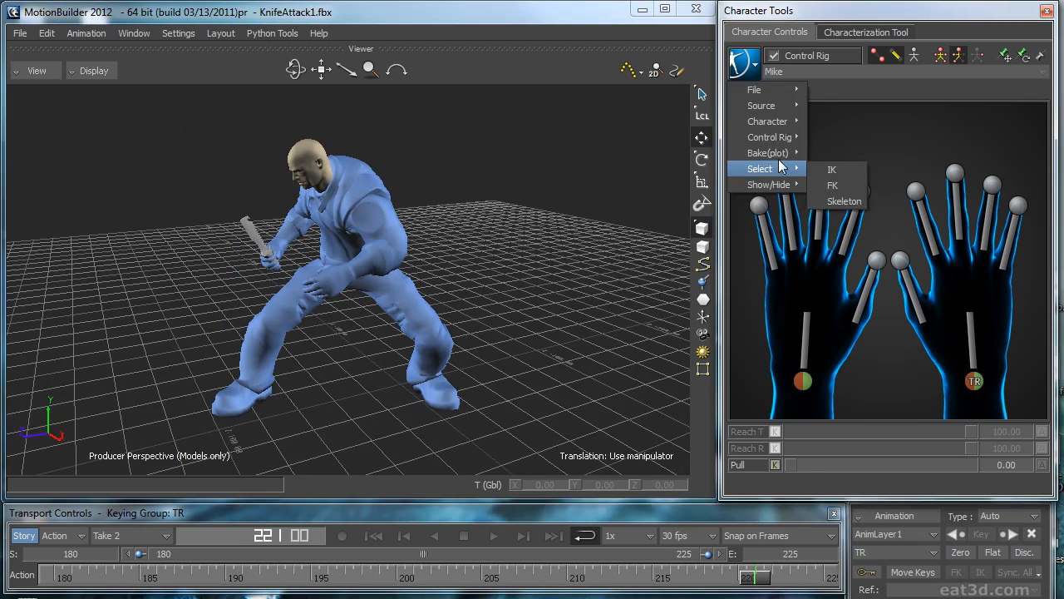
click(801, 383)
click(803, 383)
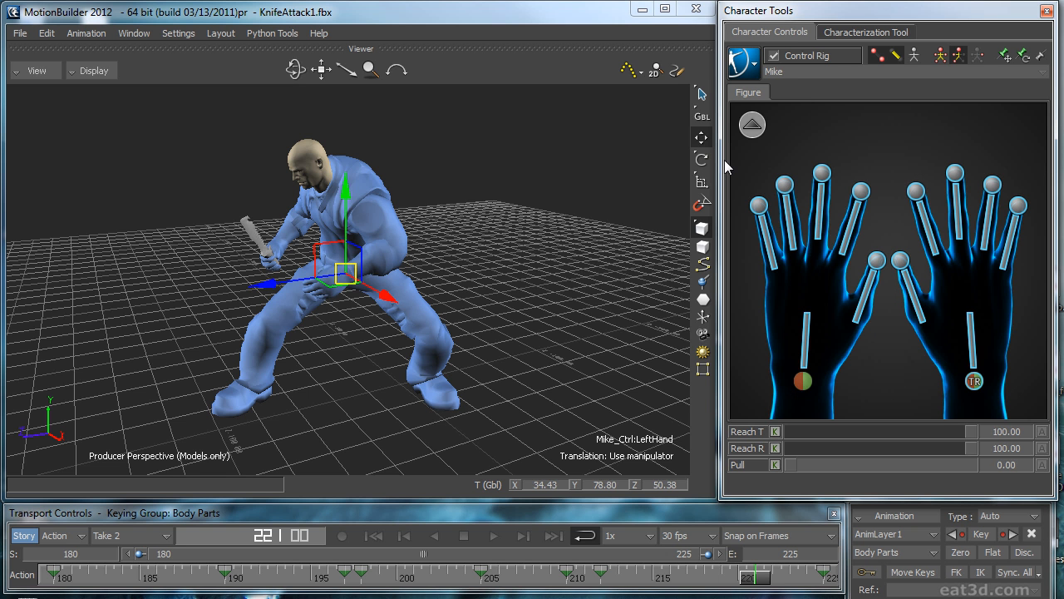
click(742, 316)
click(829, 380)
click(805, 389)
click(804, 386)
ctrl+drag(533, 287, 612, 241)
Step: Return to the full-body figure and bake the character's layered animation onto the control rig
click(751, 124)
click(747, 67)
mouse_move(787, 155)
click(872, 169)
Step: Show the left wrist effector's trajectory and examine its path up close around frame 199
ctrl+drag(558, 289, 573, 278)
ctrl+shift+drag(572, 278, 591, 284)
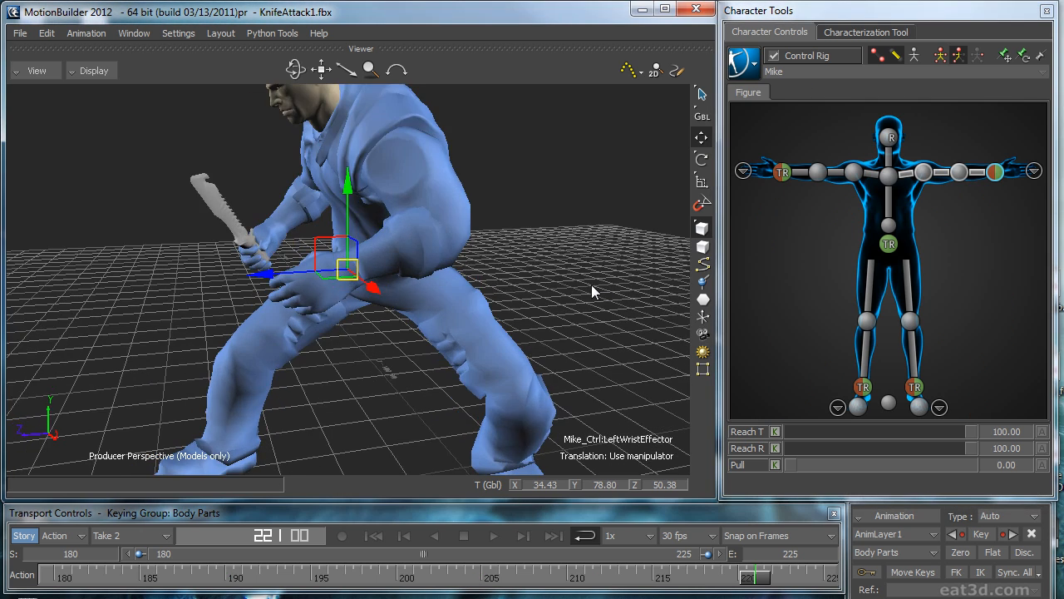
key(ctrl+space)
click(626, 72)
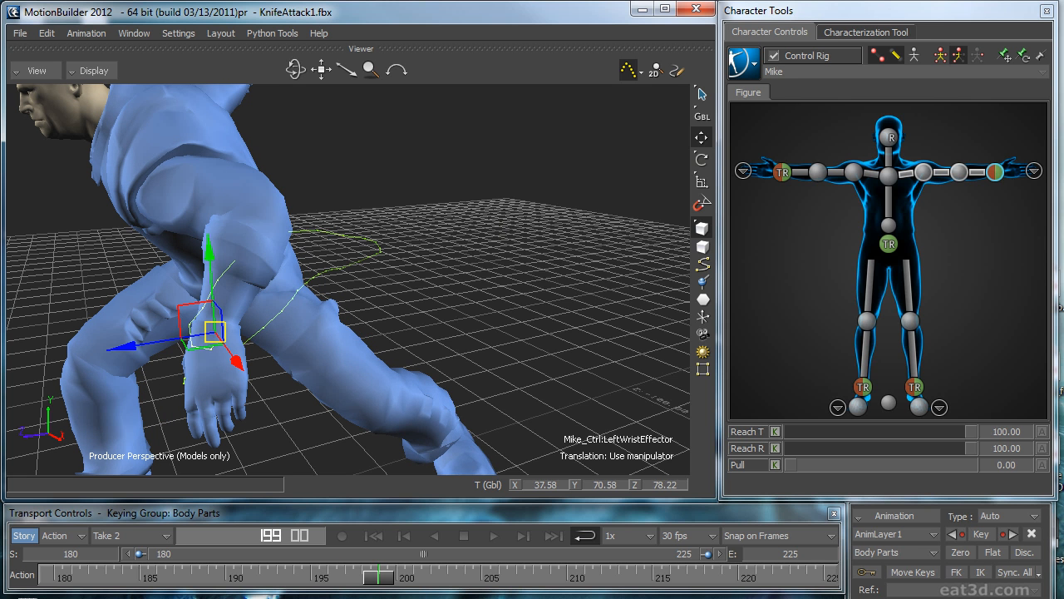
Step: Display the left wrist effector's animation curves on the BaseAnimation layer and fit them in the curve editor
drag(1063, 116, 397, 94)
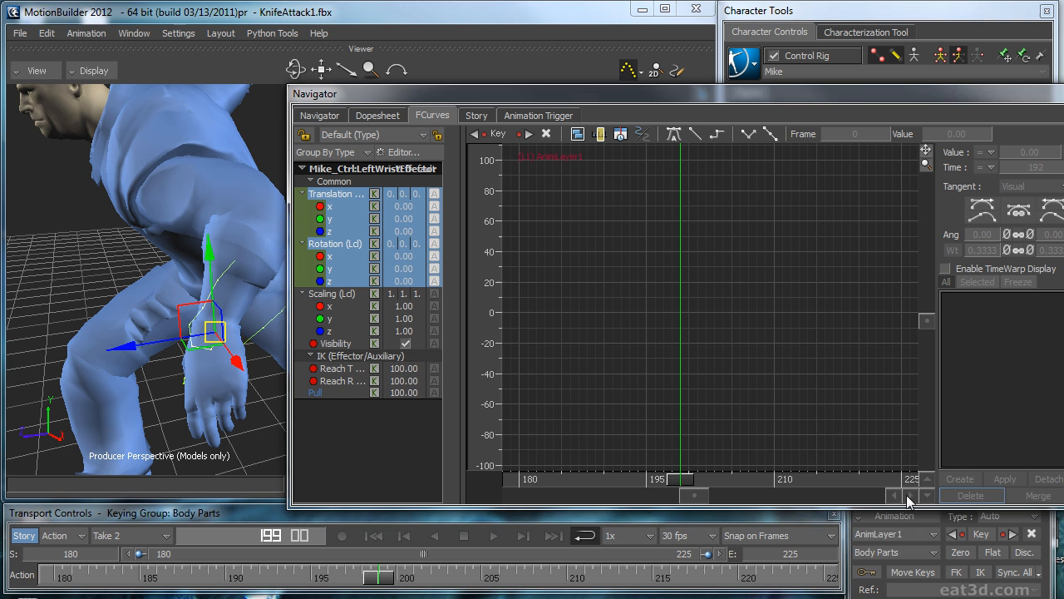
click(890, 534)
click(876, 544)
click(793, 393)
key(a)
Step: Delete the left wrist effector's translation and rotation keys from frame 200 through 203
ctrl+drag(709, 417, 773, 388)
key(Right)
drag(745, 479, 714, 448)
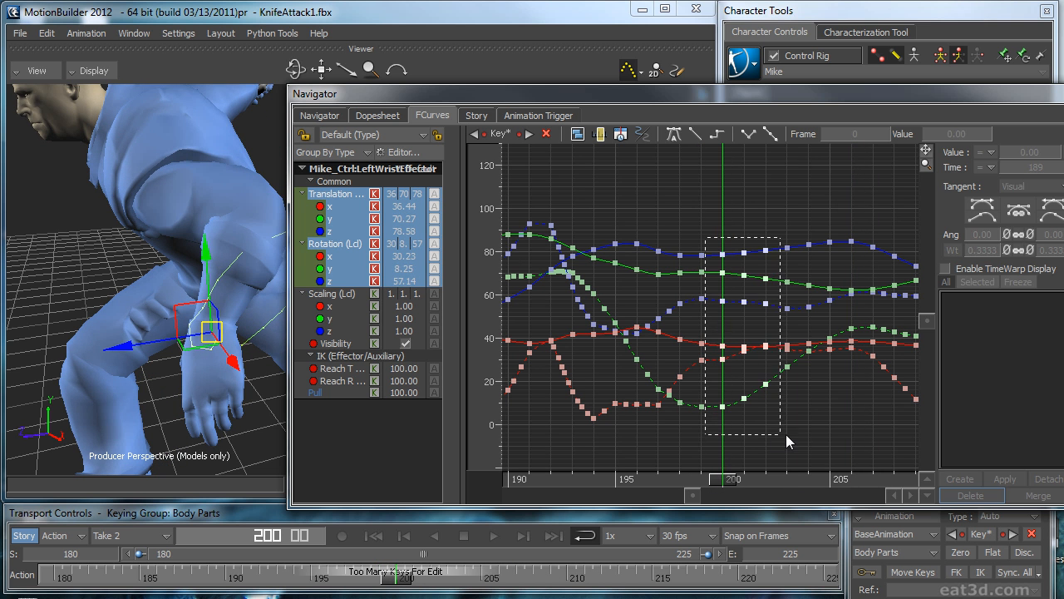
drag(786, 434, 798, 430)
key(Delete)
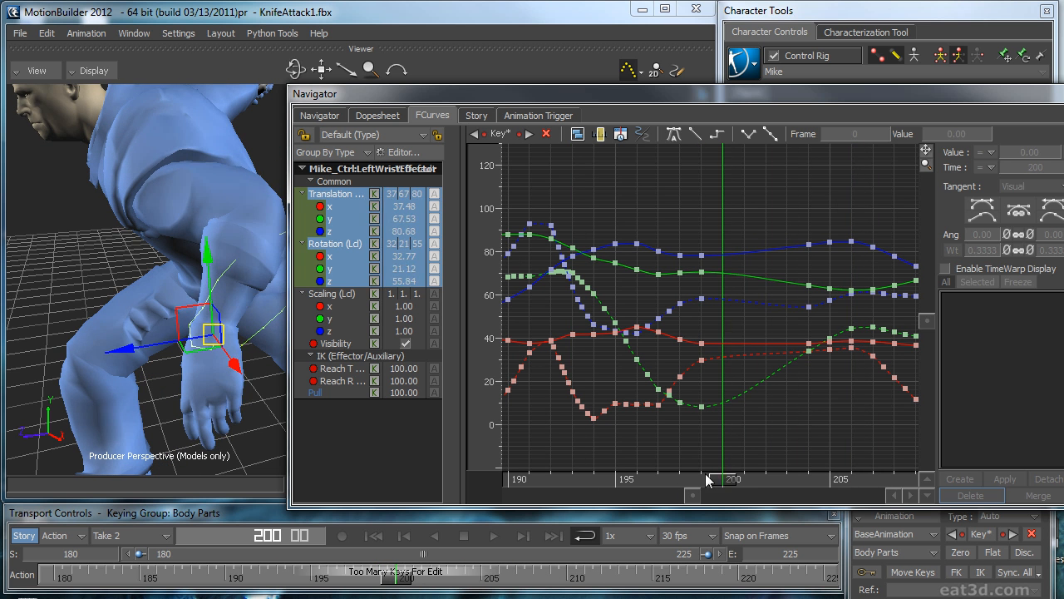
Step: Play the take on the deselected full character to review the left arm without the deleted keys
drag(705, 473, 656, 459)
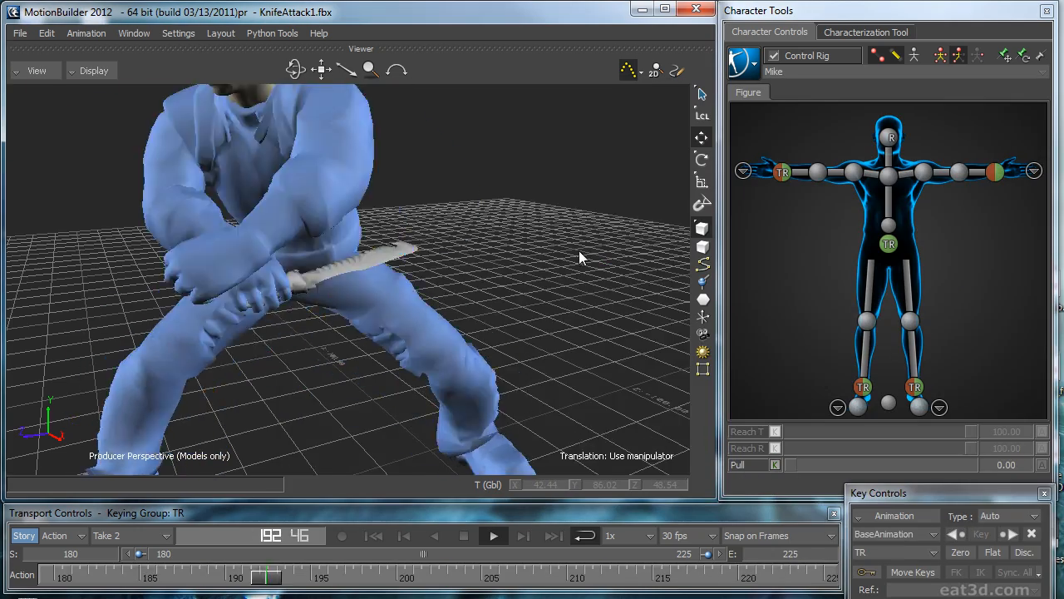
ctrl+shift+drag(578, 250, 643, 254)
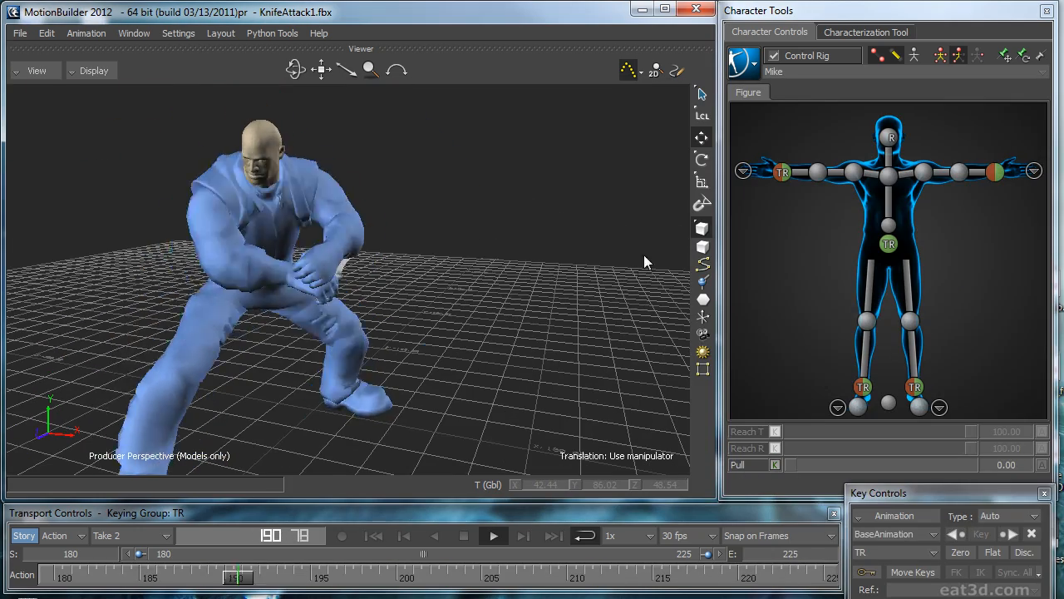
key(ctrl+space)
Step: Reselect the left wrist effector, show its complete curves and bake only that body part
click(995, 173)
drag(1063, 138, 208, 109)
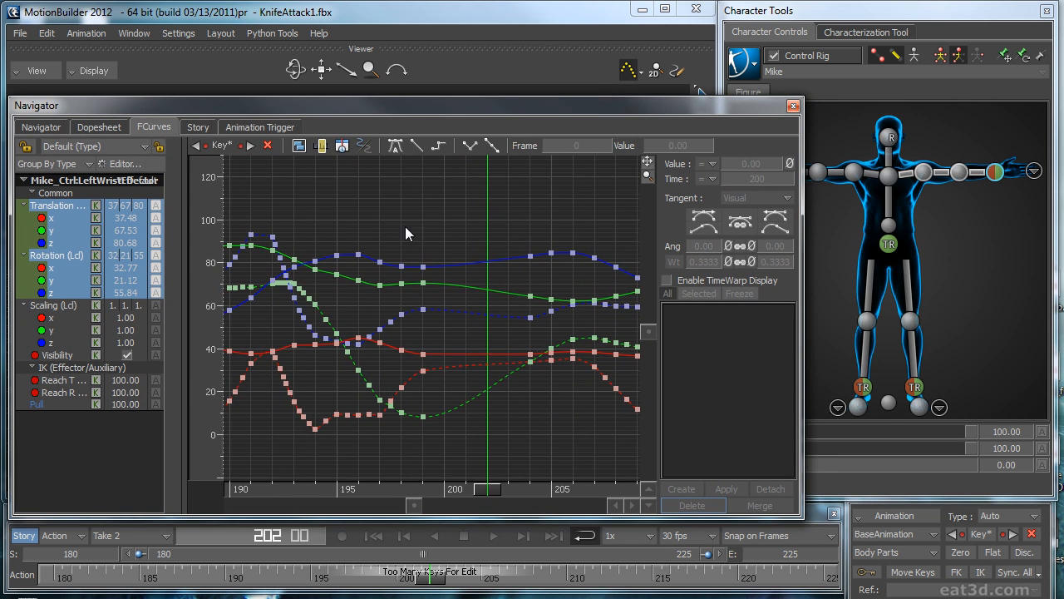
key(a)
click(756, 65)
mouse_move(772, 153)
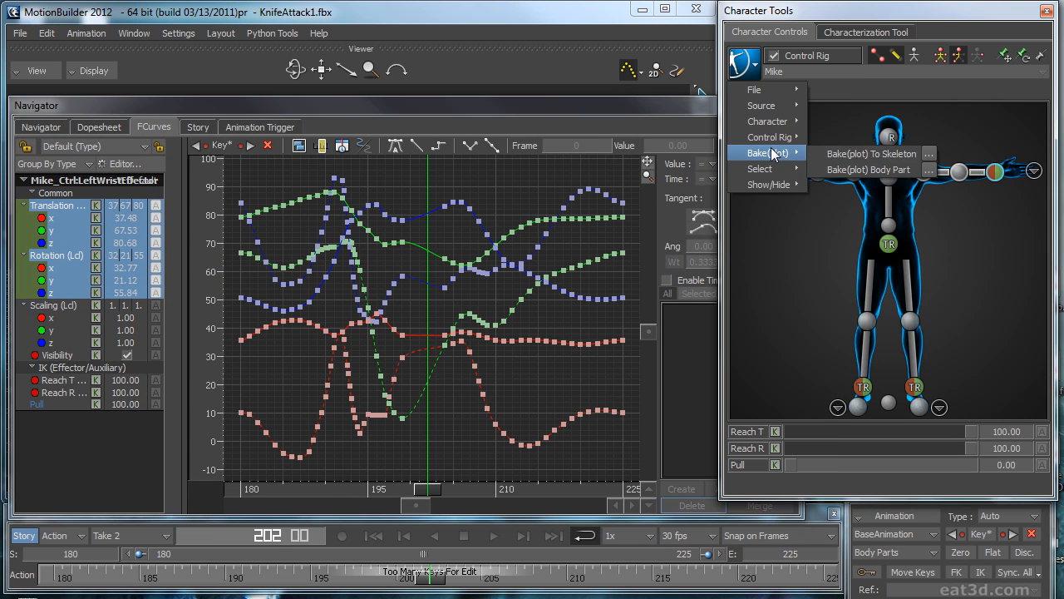
click(865, 169)
Step: Smooth the left wrist effector's selected properties with the Smooth filter, using width 4, sample count 8 and quaternions
drag(1063, 115, 904, 75)
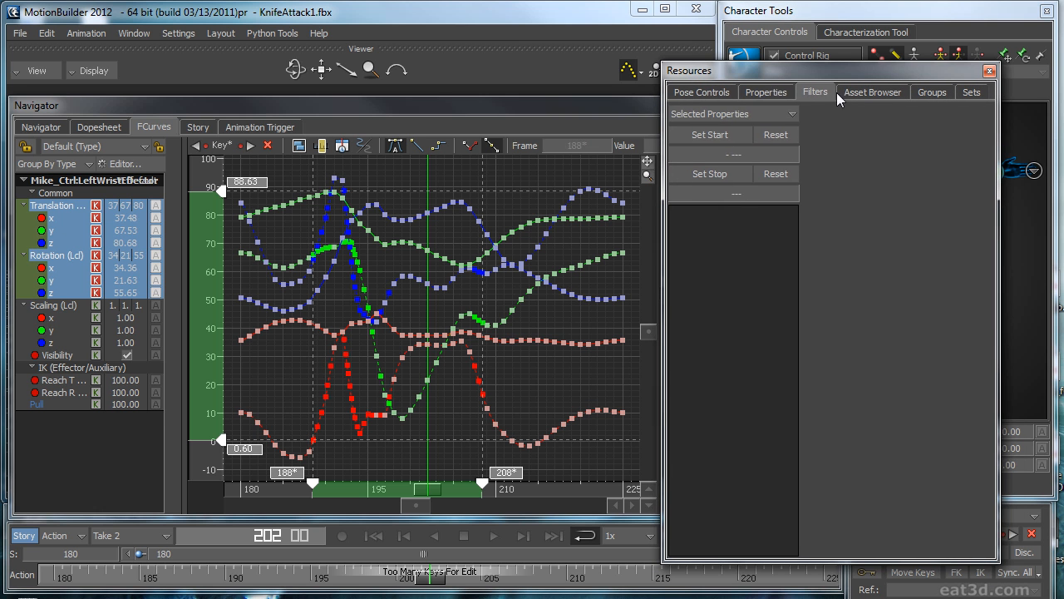
click(510, 173)
click(816, 90)
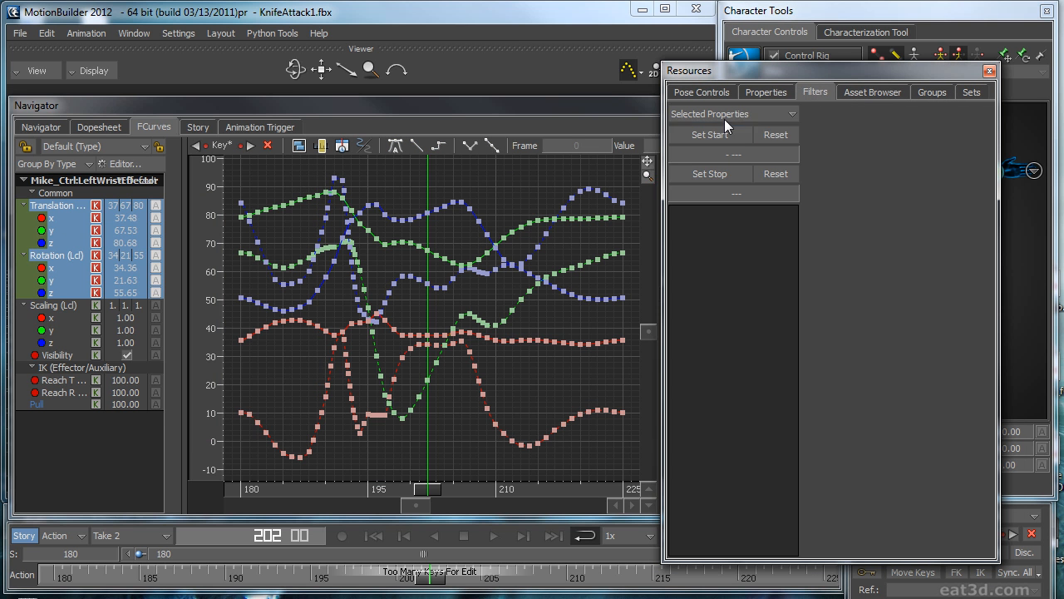
drag(752, 74, 601, 76)
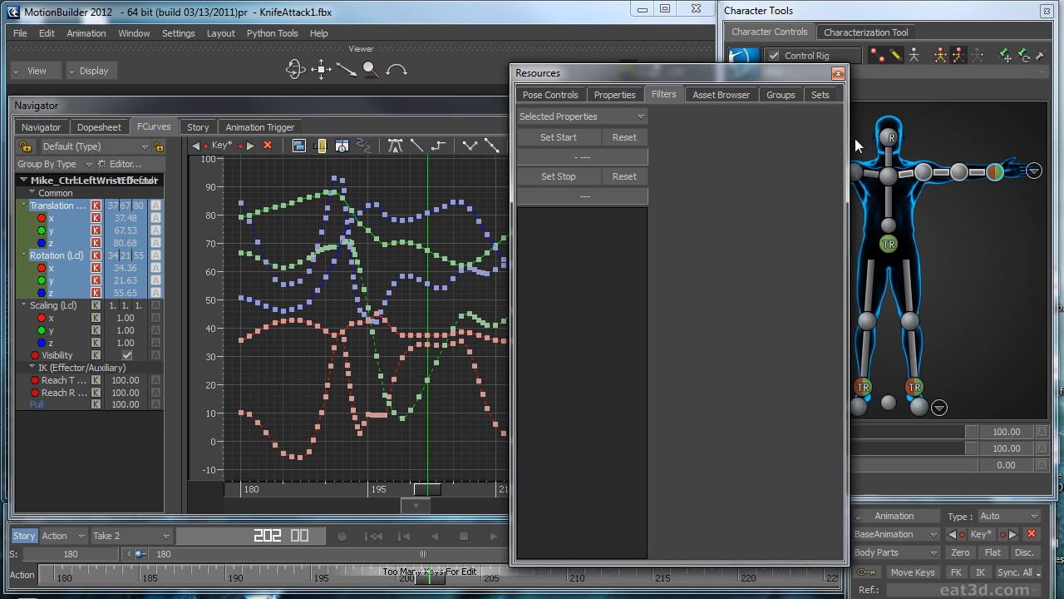
click(981, 177)
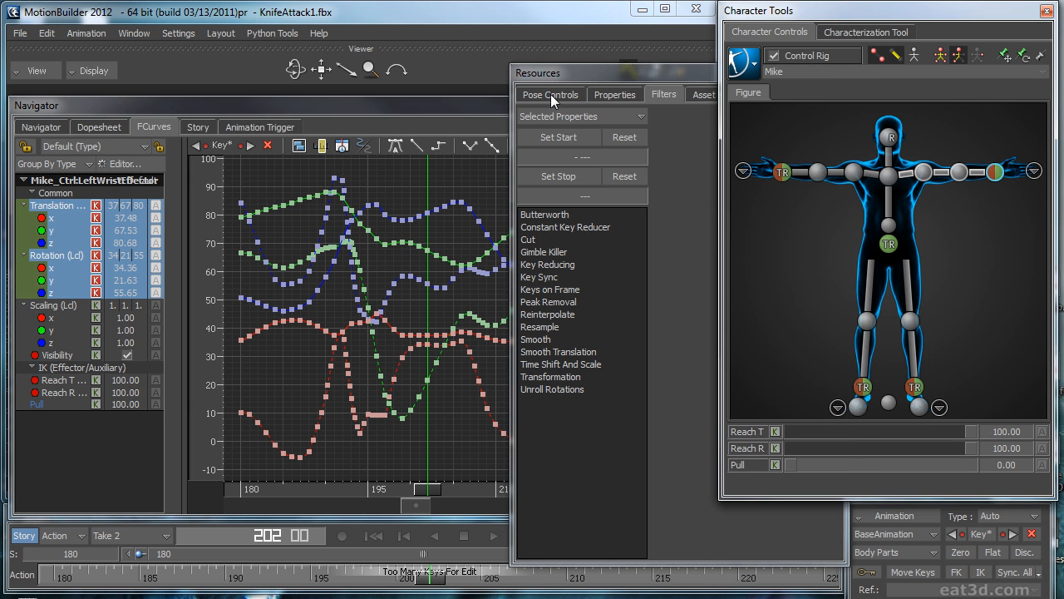
click(571, 76)
click(535, 338)
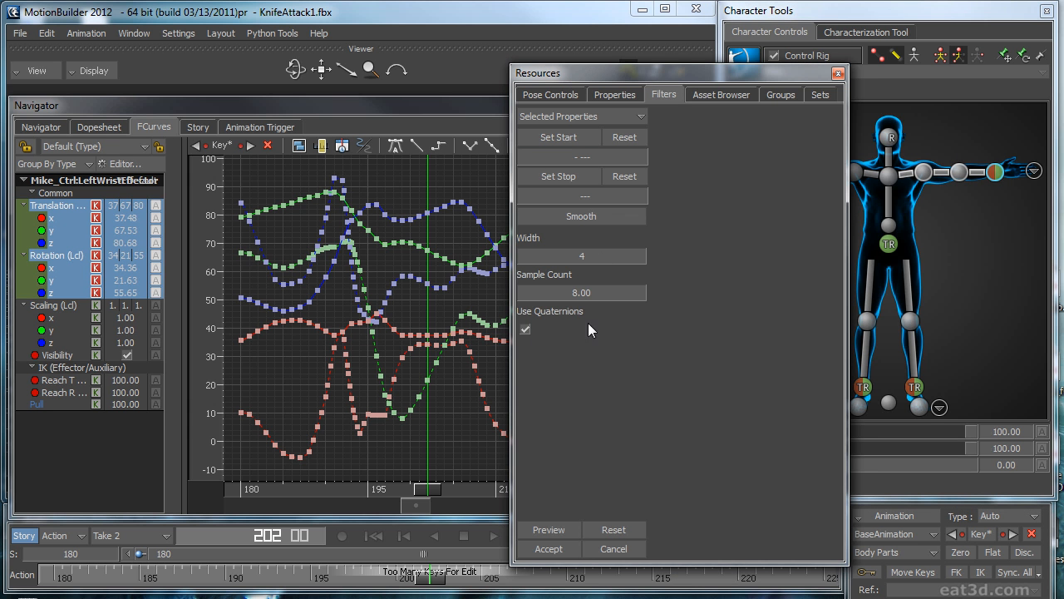
click(551, 530)
click(547, 547)
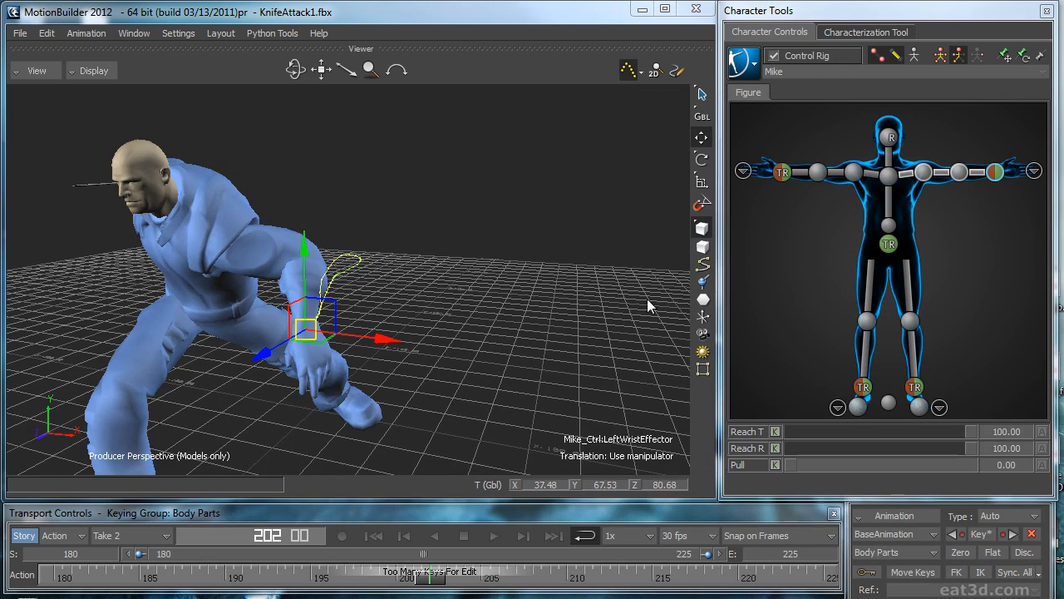
Step: Deselect the left wrist effector and play the take to review the smoothed arm motion
click(551, 303)
key(space)
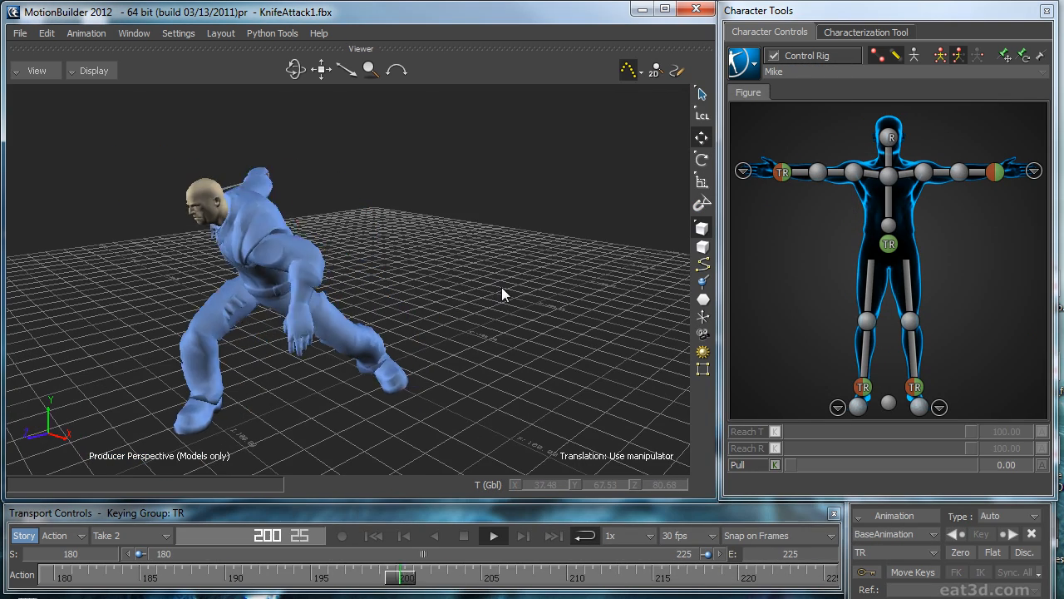
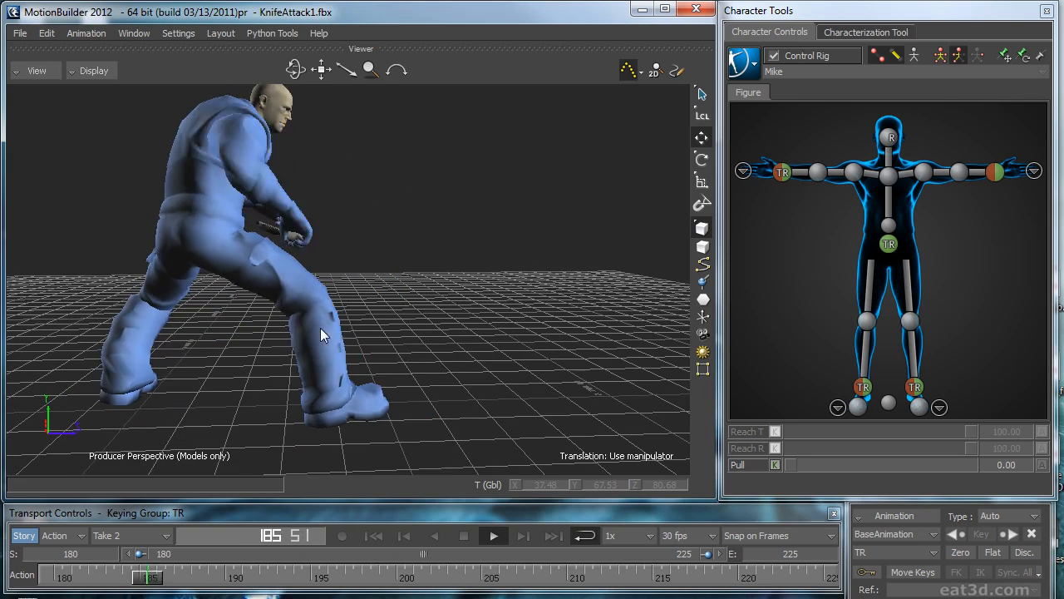
Step: Select the right ankle effector at frame 212 and set keying to the Body Parts group on AnimLayer1
drag(410, 577, 600, 572)
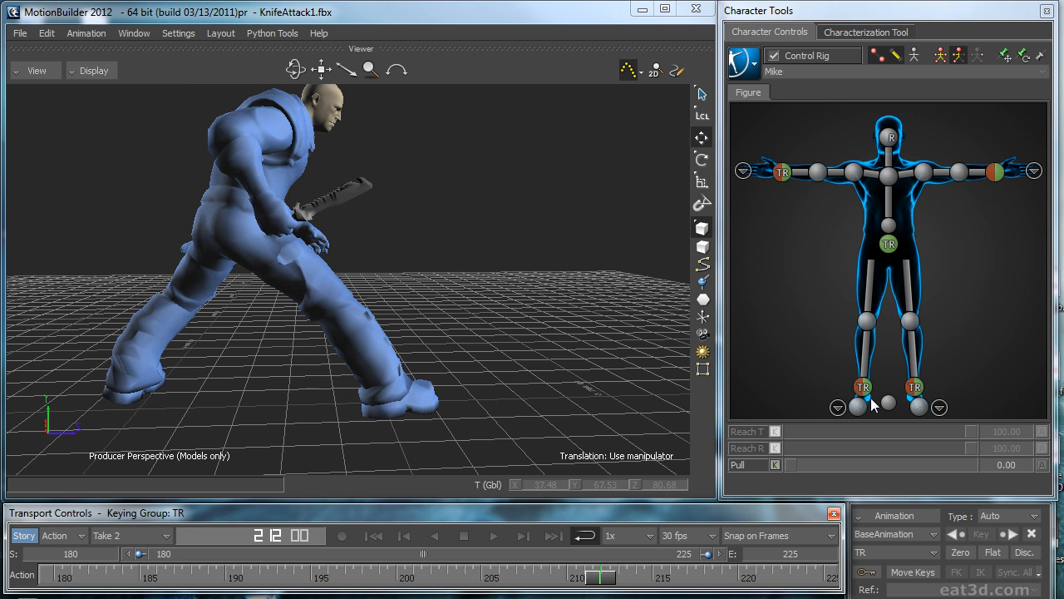
click(919, 391)
key(f)
click(865, 386)
key(f)
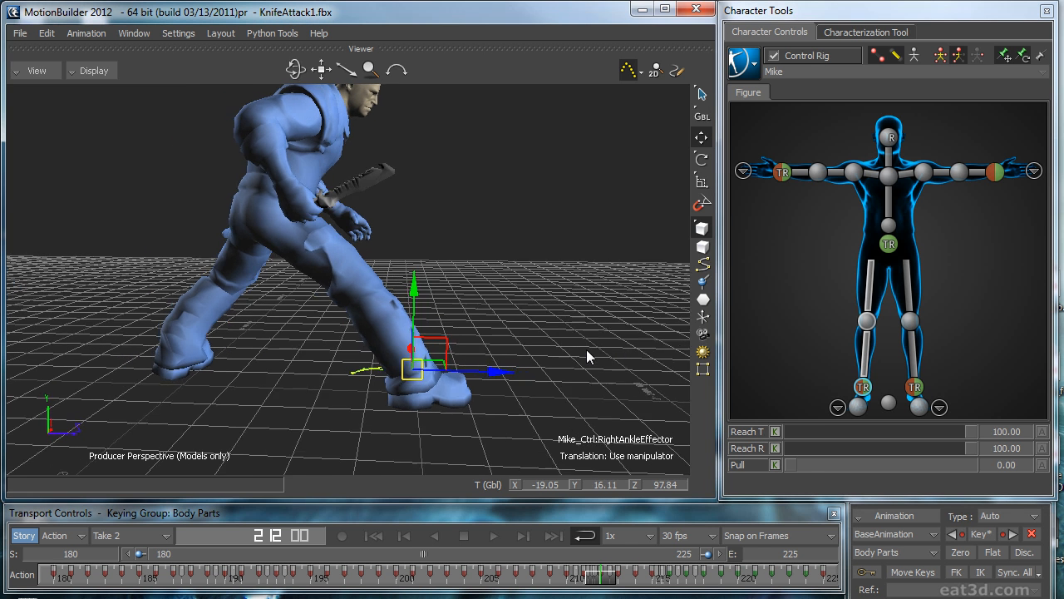
click(890, 533)
click(879, 562)
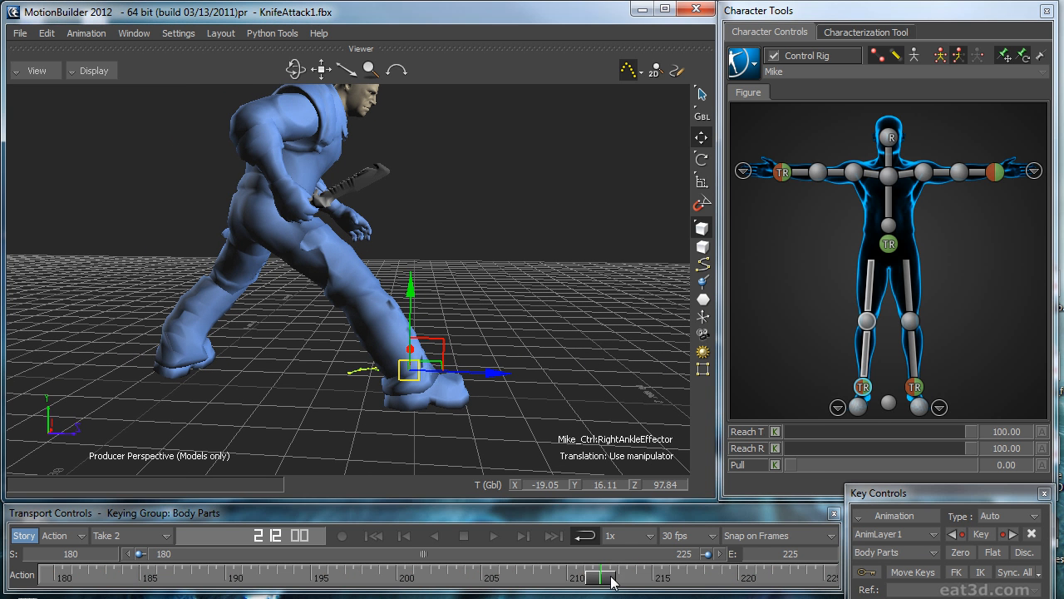
Step: Key the right ankle effector on AnimLayer1 at frames 180, 187 and 225
drag(83, 568, 841, 593)
mouse_move(314, 491)
mouse_down()
mouse_move(214, 500)
mouse_move(322, 501)
mouse_up()
drag(480, 520, 522, 542)
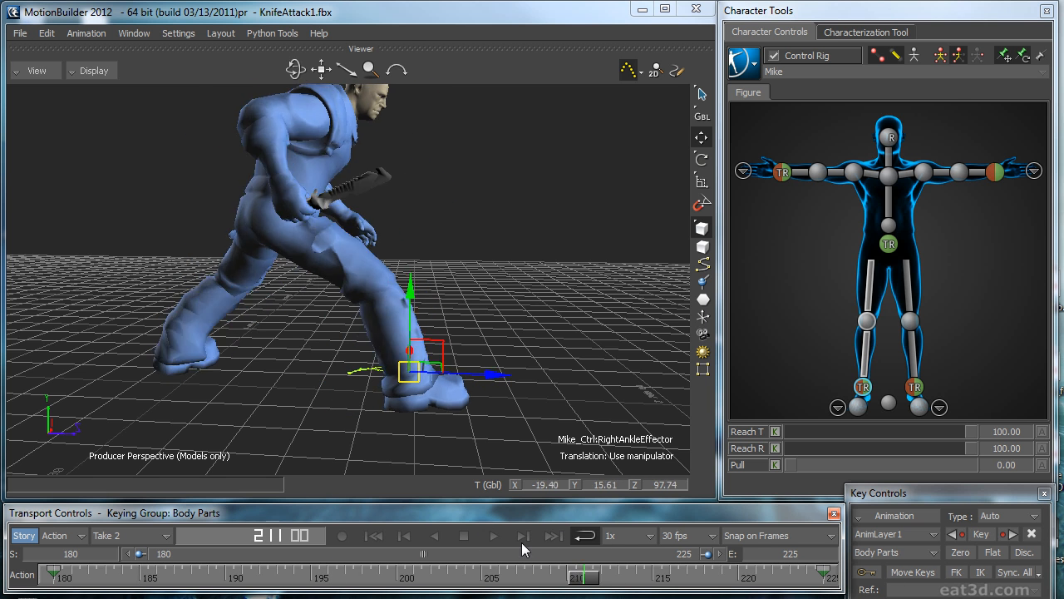
drag(224, 533, 219, 537)
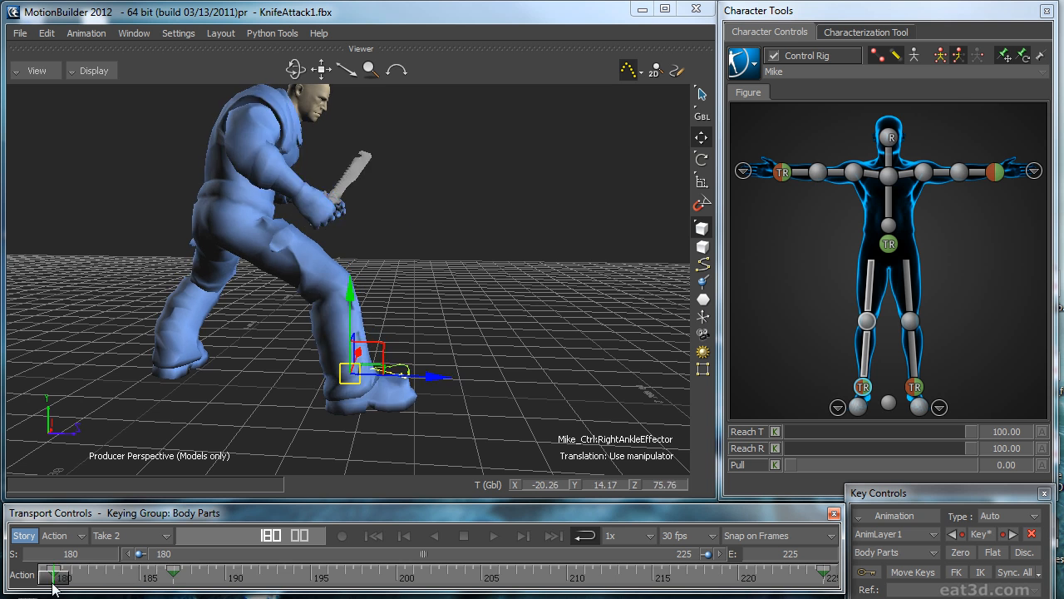
Step: Shift the right ankle to Z 90.18 at frame 194, key it, and add correction keys at frames 212 and 218
drag(228, 586, 297, 590)
drag(491, 380, 477, 384)
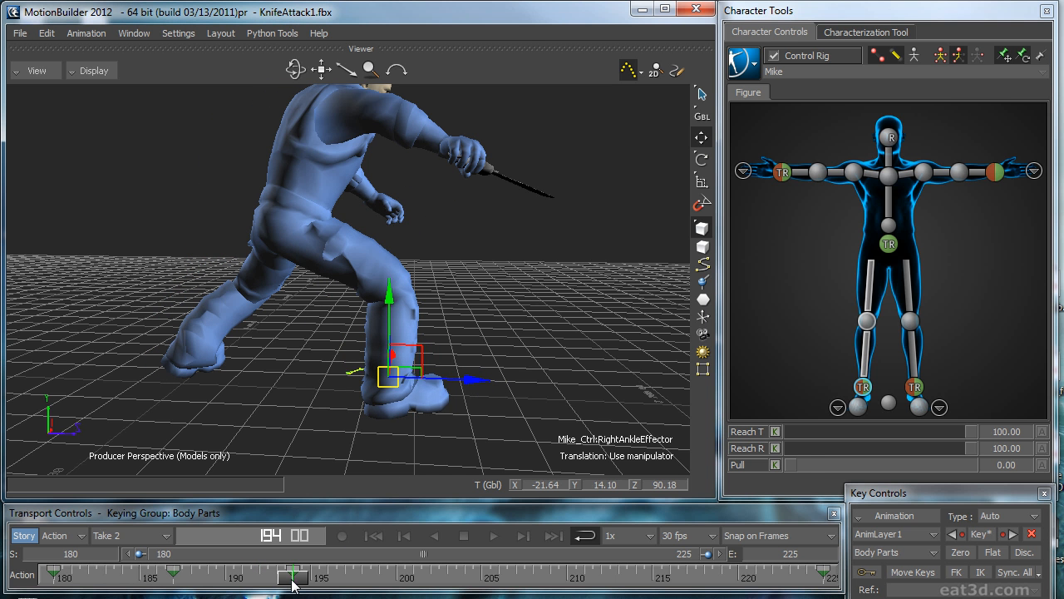
drag(298, 577, 498, 591)
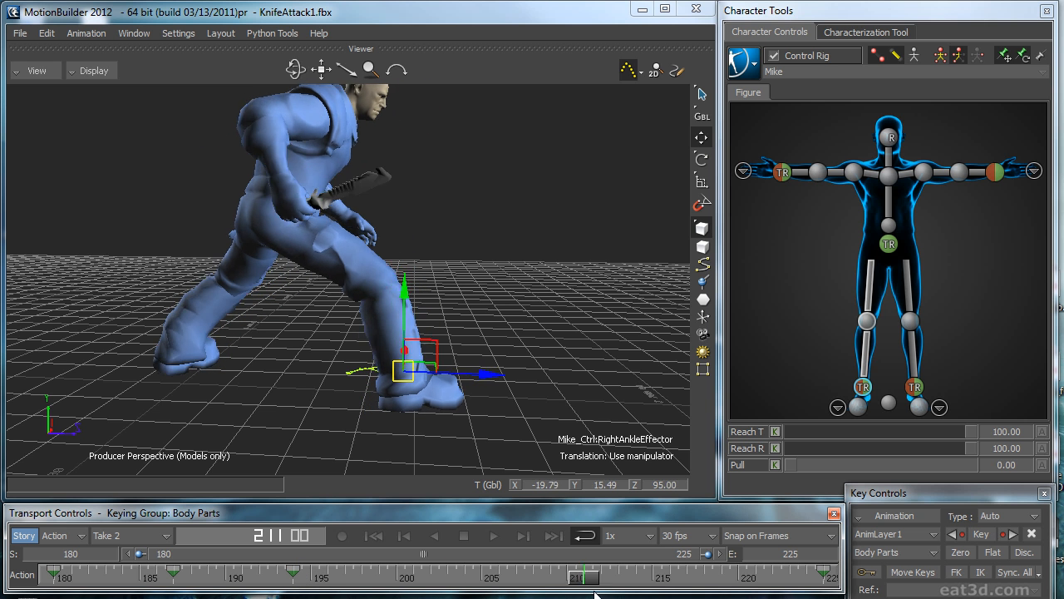
drag(566, 587, 721, 585)
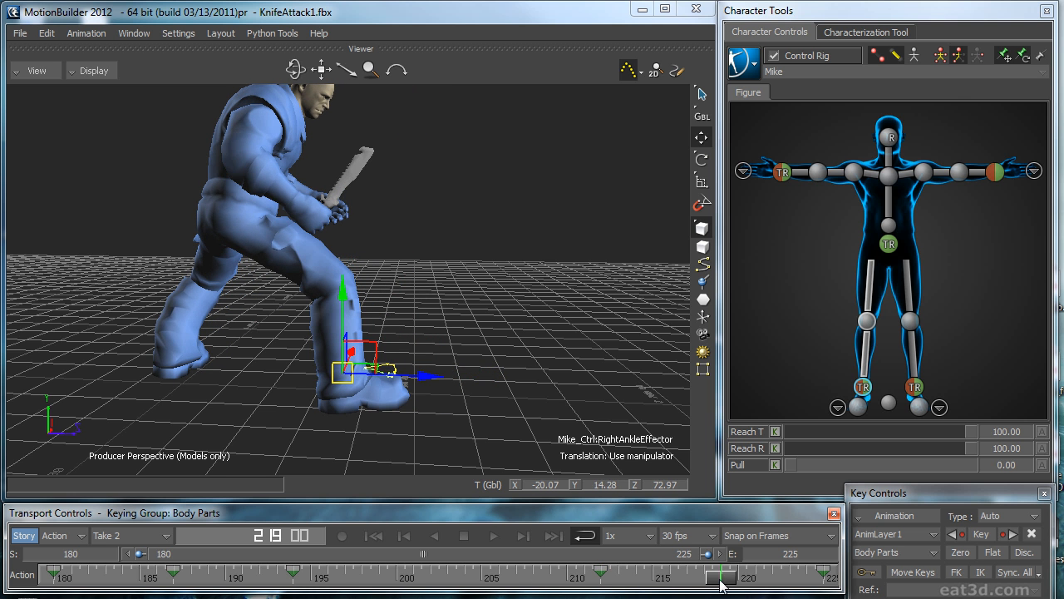
Step: Play the take in the perspective and right views to check the corrected right foot for sliding
key(space)
ctrl+shift+drag(582, 402, 607, 371)
key(space)
key(space)
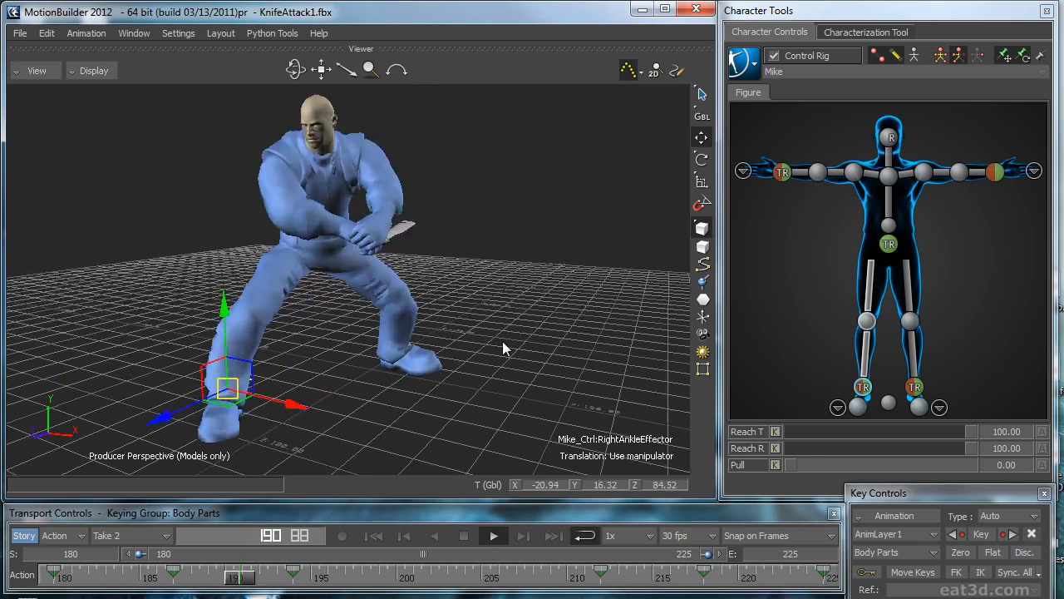
key(ctrl+r)
shift+drag(551, 336, 432, 216)
shift+drag(379, 367, 290, 406)
key(space)
Step: Bake the right ankle's layered correction onto that body part only
drag(374, 573, 309, 576)
click(740, 65)
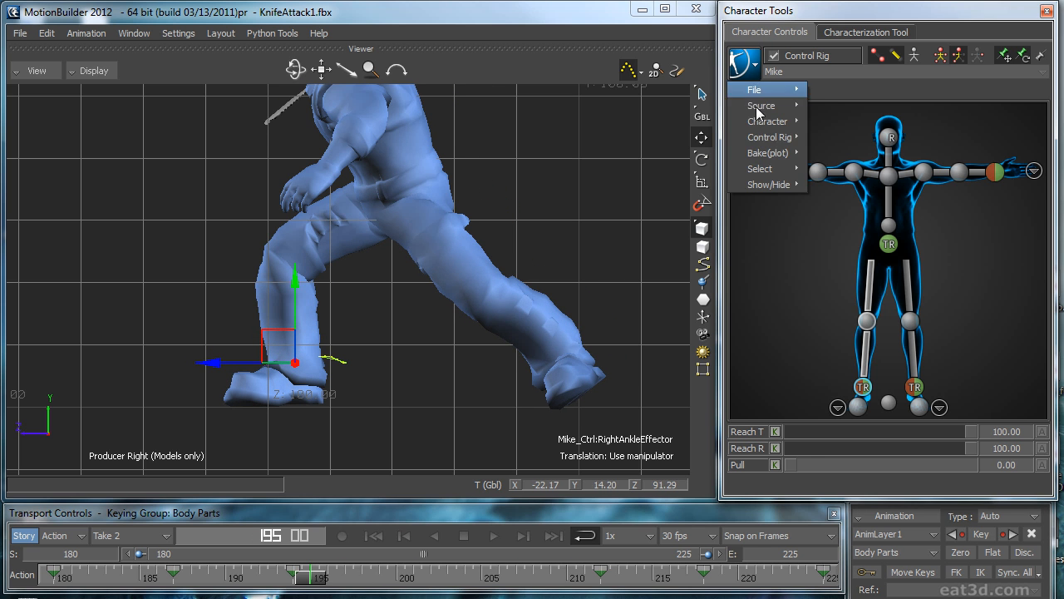
click(845, 168)
Step: On AnimLayer1, key the right ankle at frame 192, move it to Z 90.06 at frame 211 and zero-key frame 220
shift+drag(522, 329, 566, 424)
drag(321, 580, 591, 590)
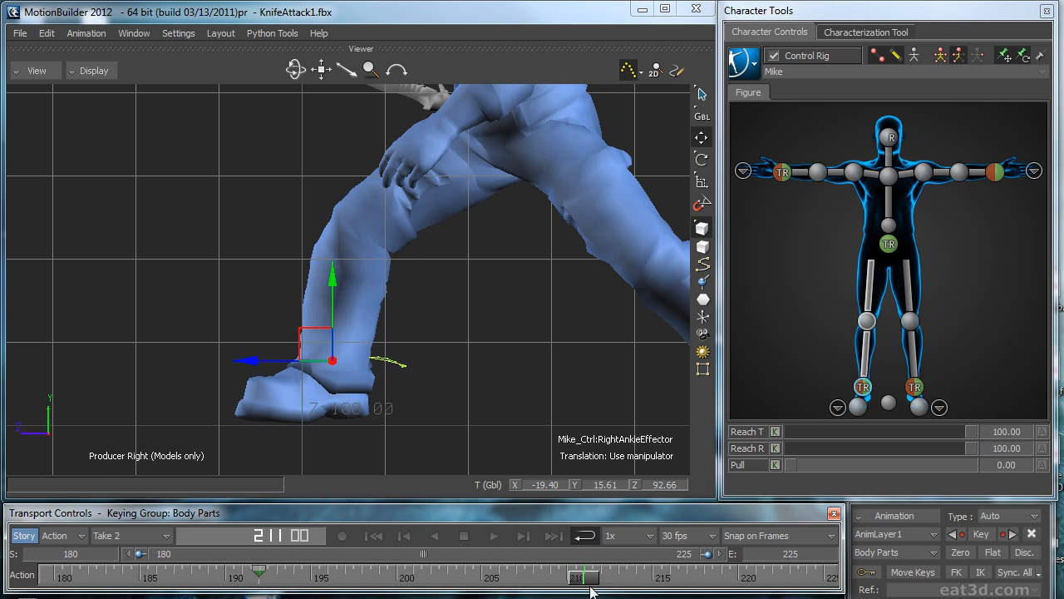
drag(276, 362, 256, 357)
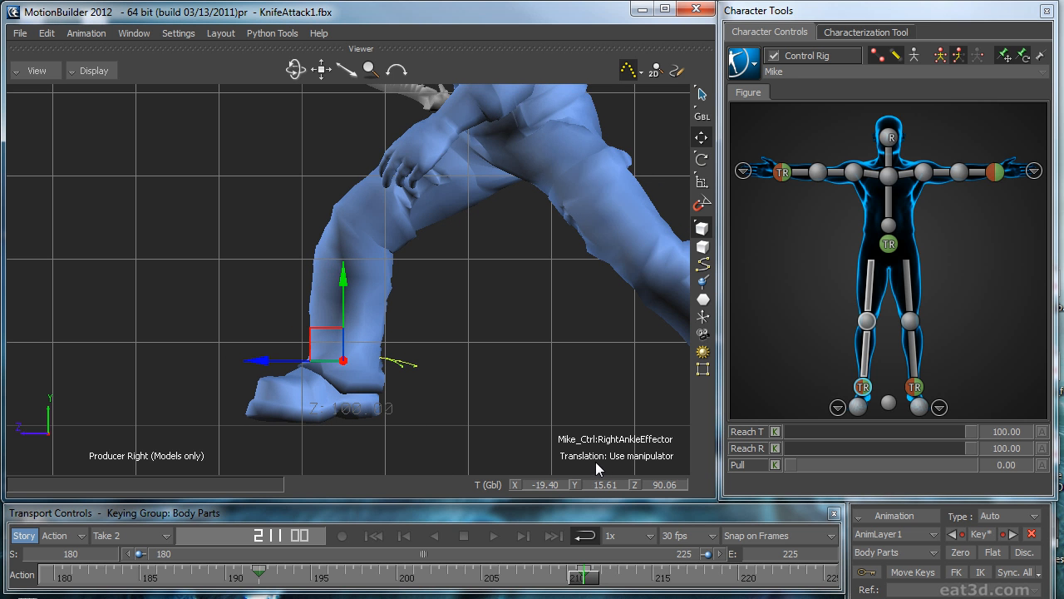
click(254, 580)
drag(254, 581, 76, 554)
click(961, 552)
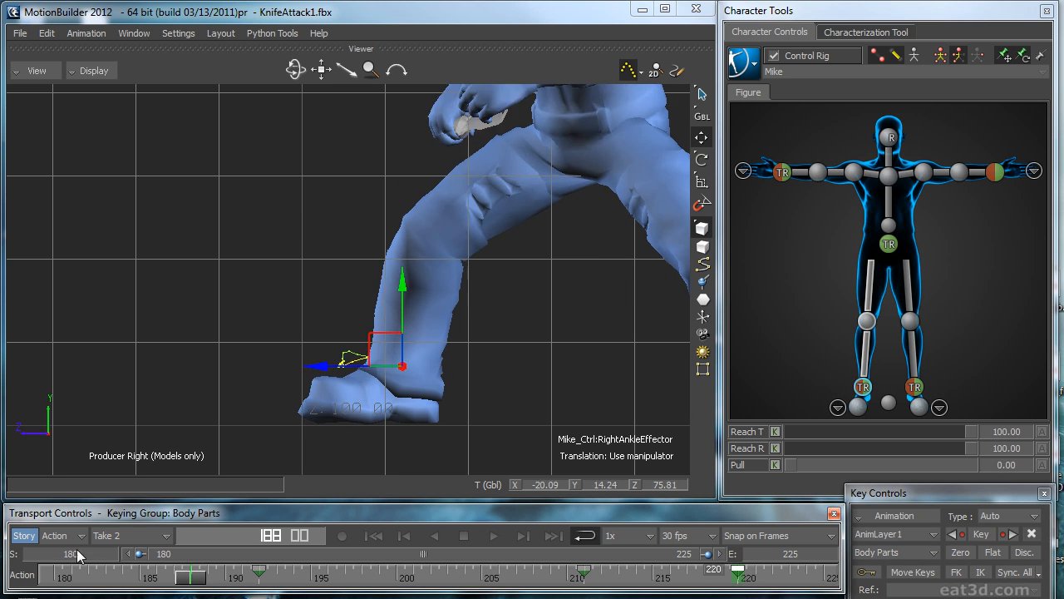
Step: Play the take in the perspective view and bake the right ankle's new layer correction onto that body part
key(ctrl+space)
ctrl+drag(567, 405, 425, 389)
key(ctrl+e)
key(ctrl+space)
click(739, 56)
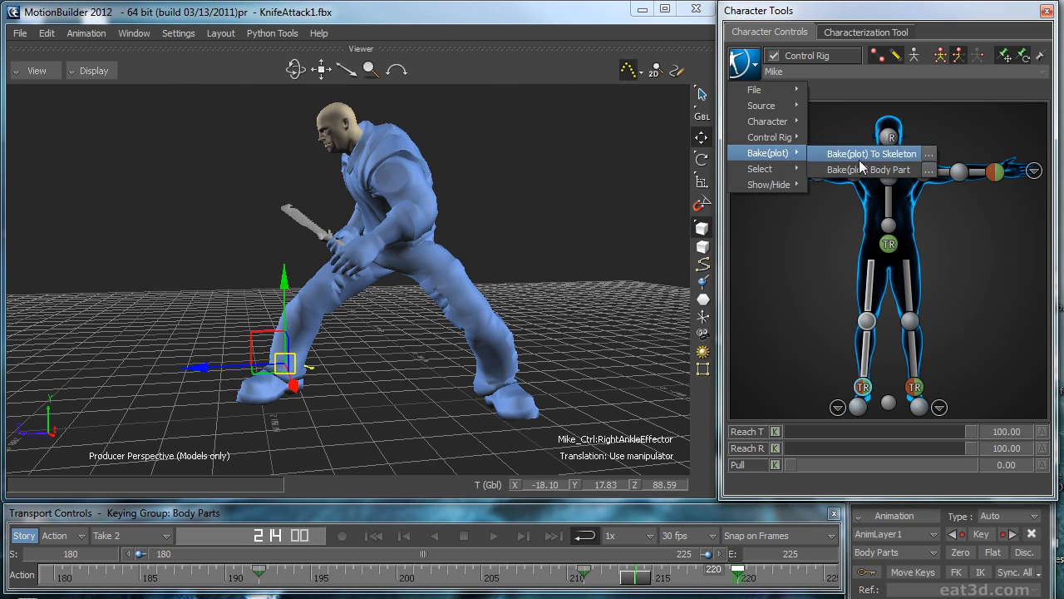
click(864, 154)
key(ctrl+space)
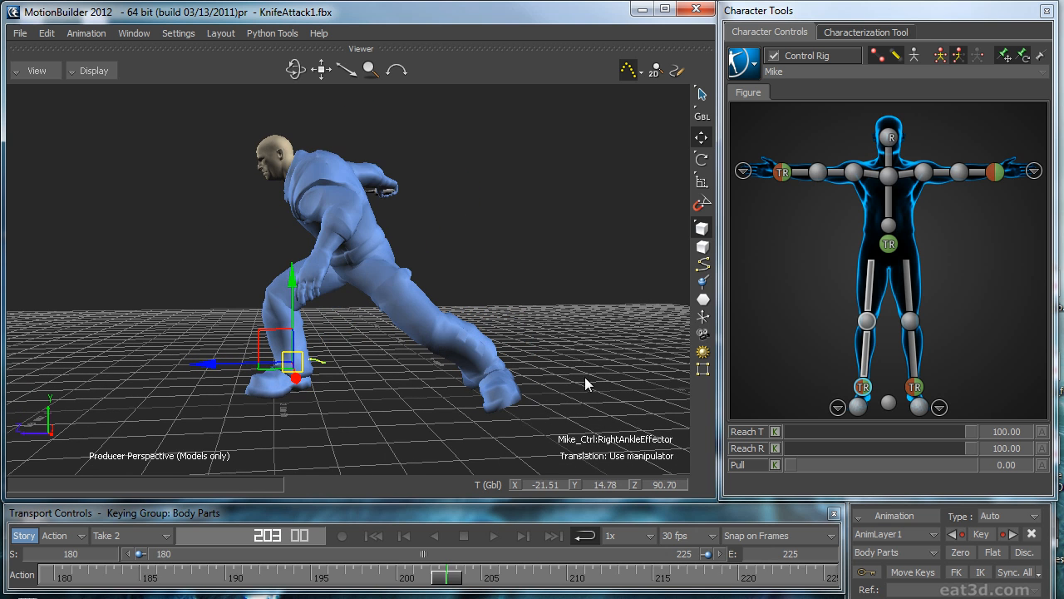
Step: Show and frame the right ankle's BaseAnimation function curves, with the Navigator window moved clear of the leg
drag(1063, 259, 384, 123)
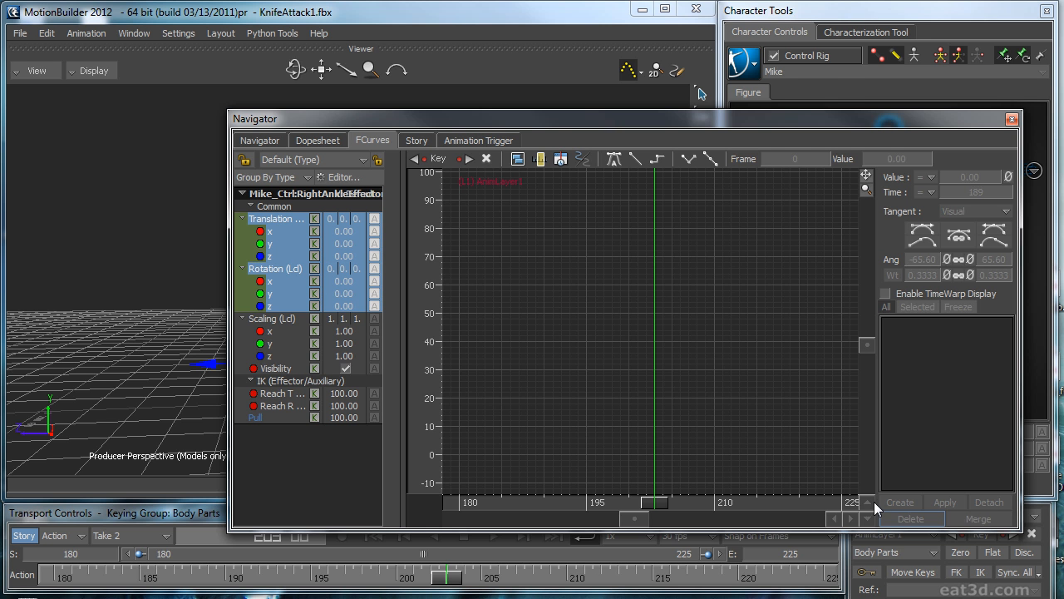
click(885, 534)
click(894, 545)
key(a)
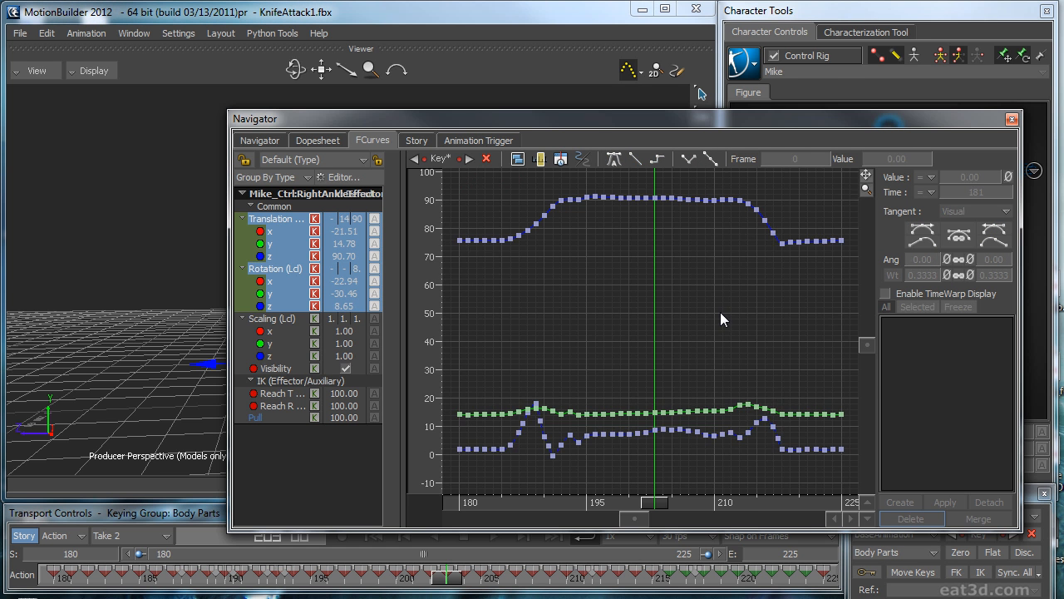
drag(550, 112, 705, 86)
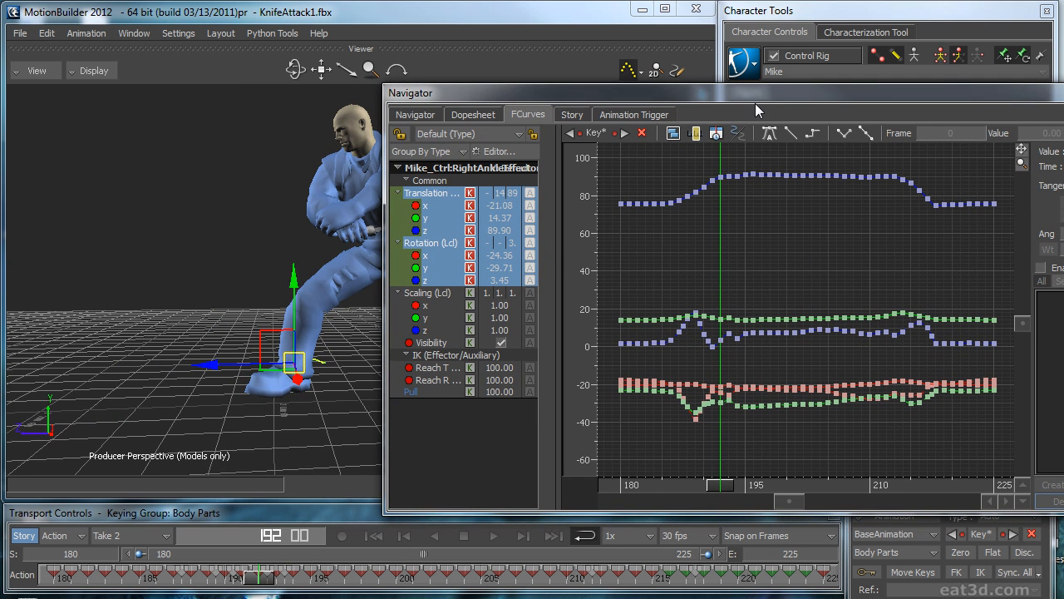
Step: Hide the ankle's motion trail and delete the right ankle's keys at frames 188 and 189
drag(260, 582, 138, 575)
shift+drag(222, 428, 287, 390)
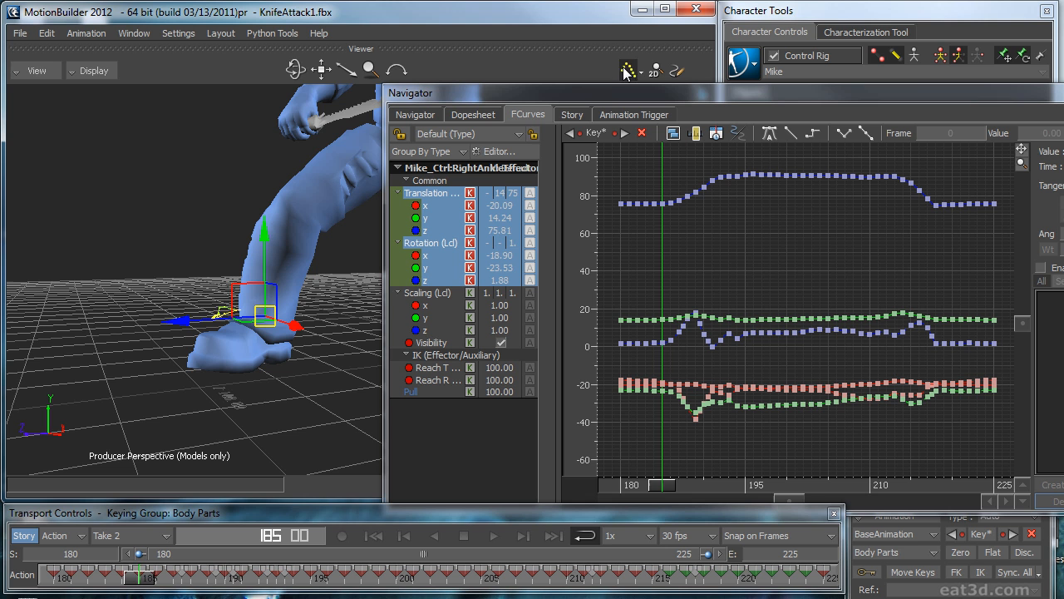
drag(154, 586, 206, 566)
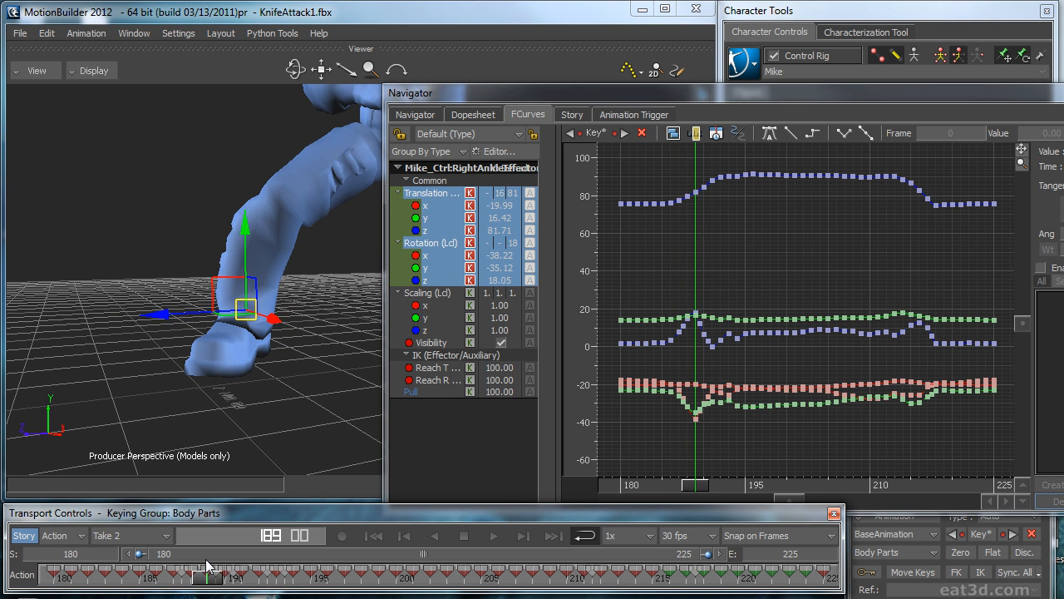
drag(654, 459, 656, 463)
key(f)
click(840, 256)
shift+drag(915, 241, 856, 313)
drag(770, 491, 827, 484)
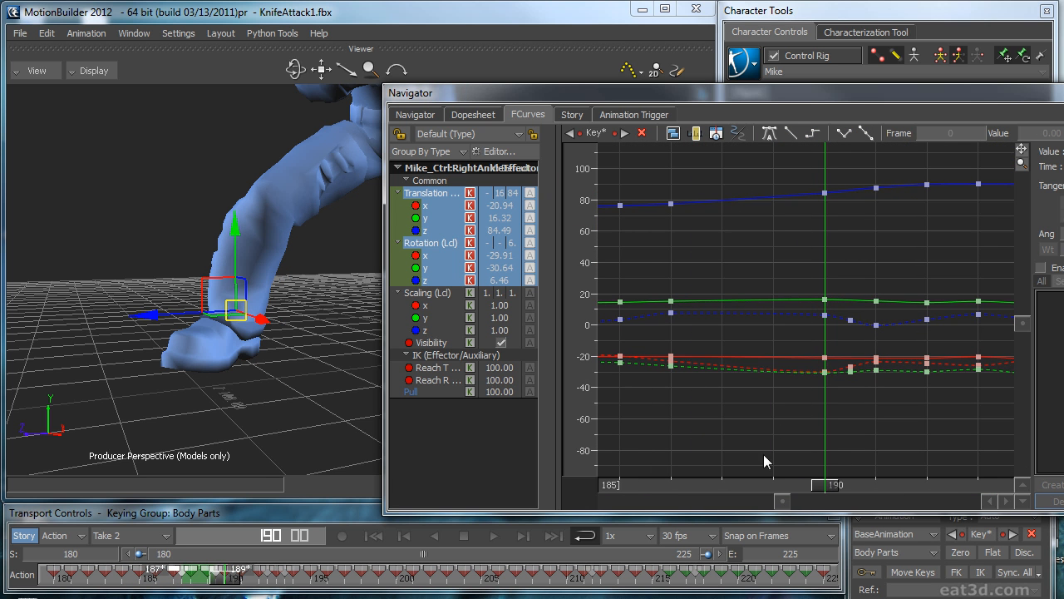
Step: Check the foot in the right view and delete the right ankle's keys at frames 190 and 193 through 196
drag(823, 505, 979, 435)
ctrl+drag(847, 359, 761, 397)
ctrl+shift+drag(315, 406, 224, 319)
key(ctrl+r)
shift+drag(225, 318, 333, 302)
mouse_move(274, 586)
mouse_down()
mouse_move(230, 574)
mouse_move(264, 572)
mouse_up()
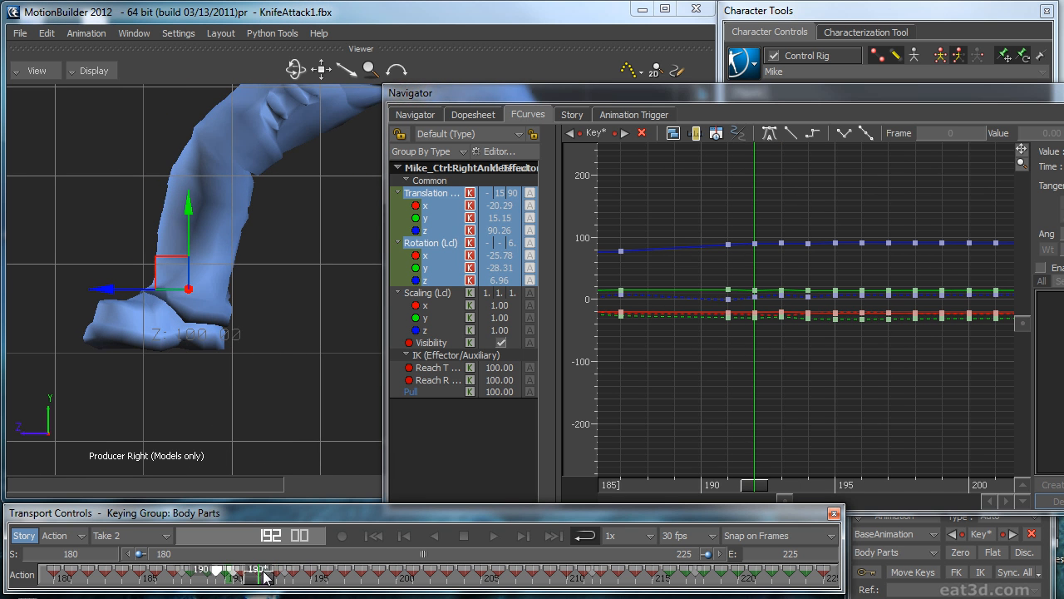
shift+drag(761, 227, 856, 360)
key(Delete)
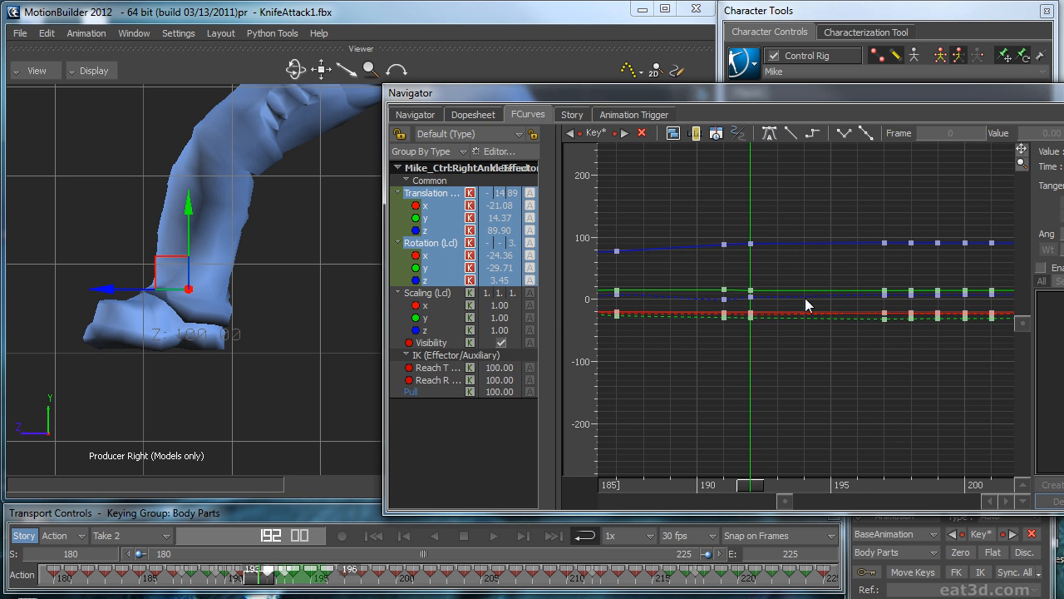
Step: Copy the right ankle's keys from frame 192 and paste them at frame 211
drag(750, 350, 746, 352)
click(857, 373)
shift+drag(901, 386, 785, 436)
drag(677, 485, 861, 463)
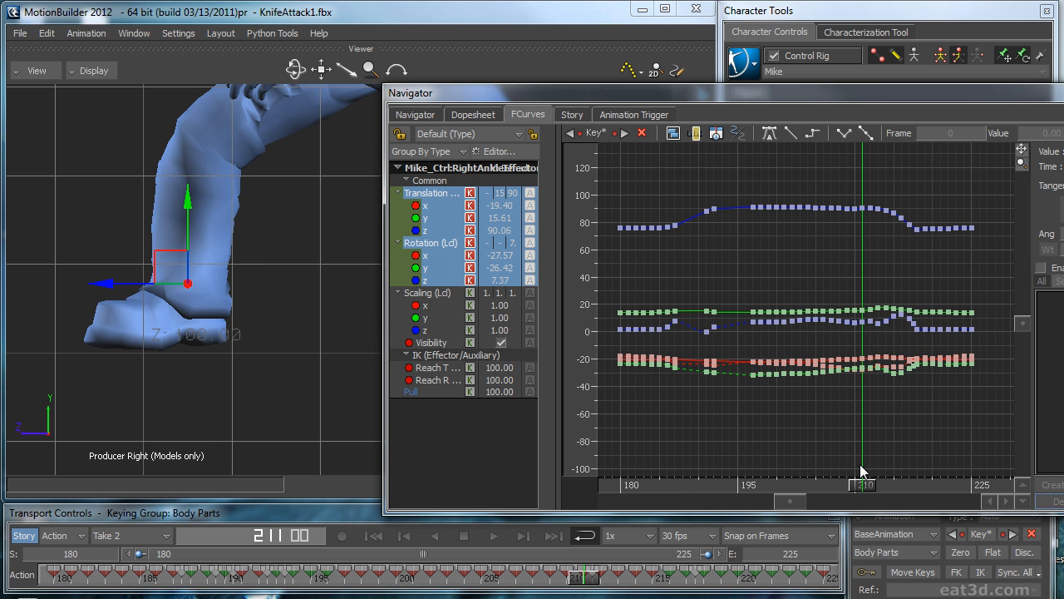
key(ctrl+v)
Step: Delete the right ankle's keys from frame 197 through 210 to hold the planted foot still
drag(756, 424, 760, 421)
key(Delete)
drag(857, 411, 857, 410)
key(Delete)
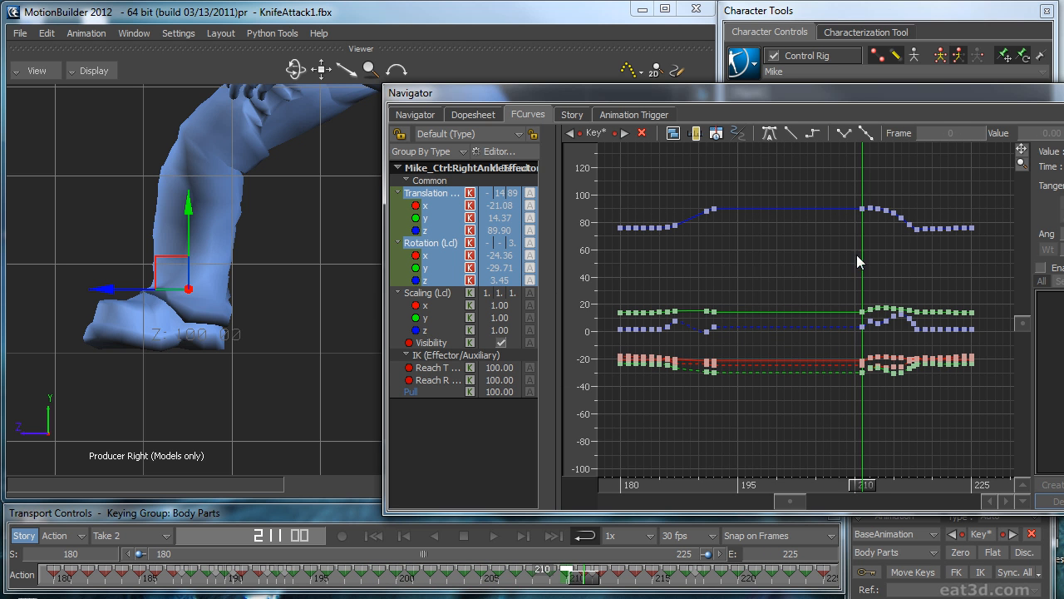
Step: Thin out the foot's return step by deleting the right ankle's keys at frames 212, 213 and 215
drag(867, 481, 889, 484)
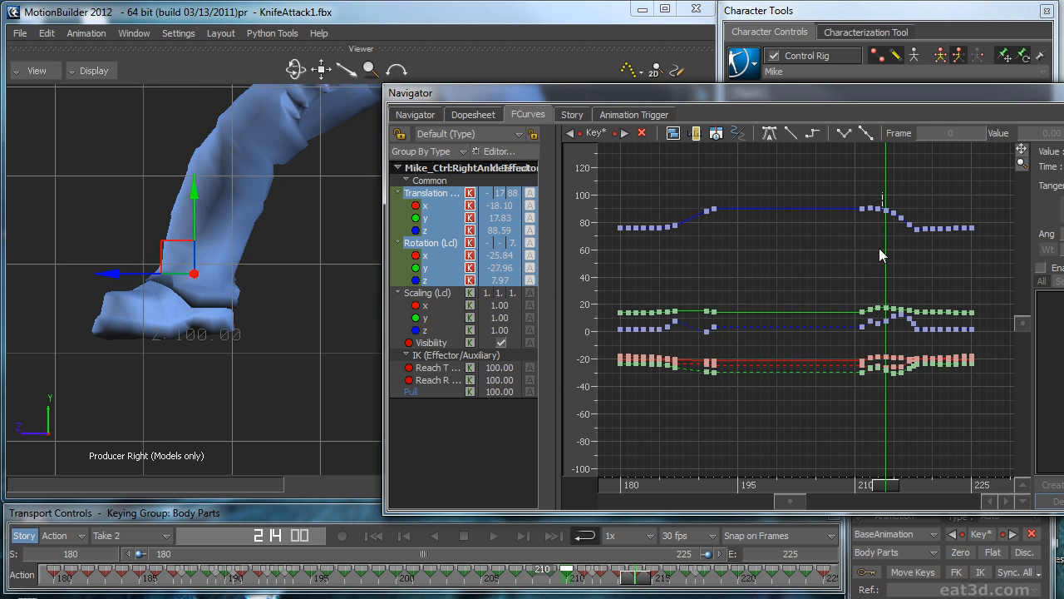
key(Delete)
drag(864, 420, 890, 411)
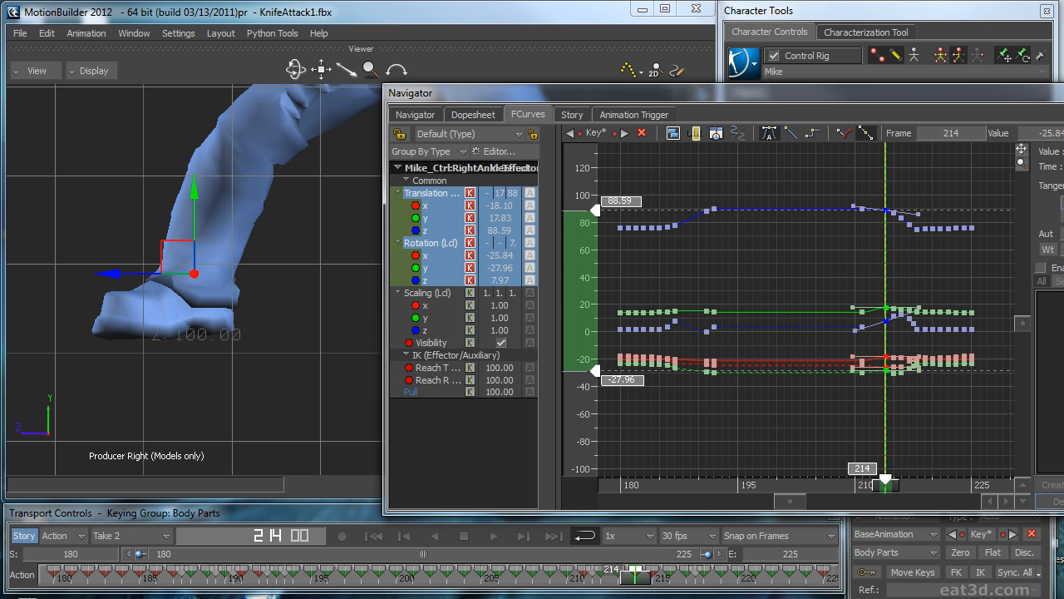
click(945, 427)
drag(878, 489, 905, 482)
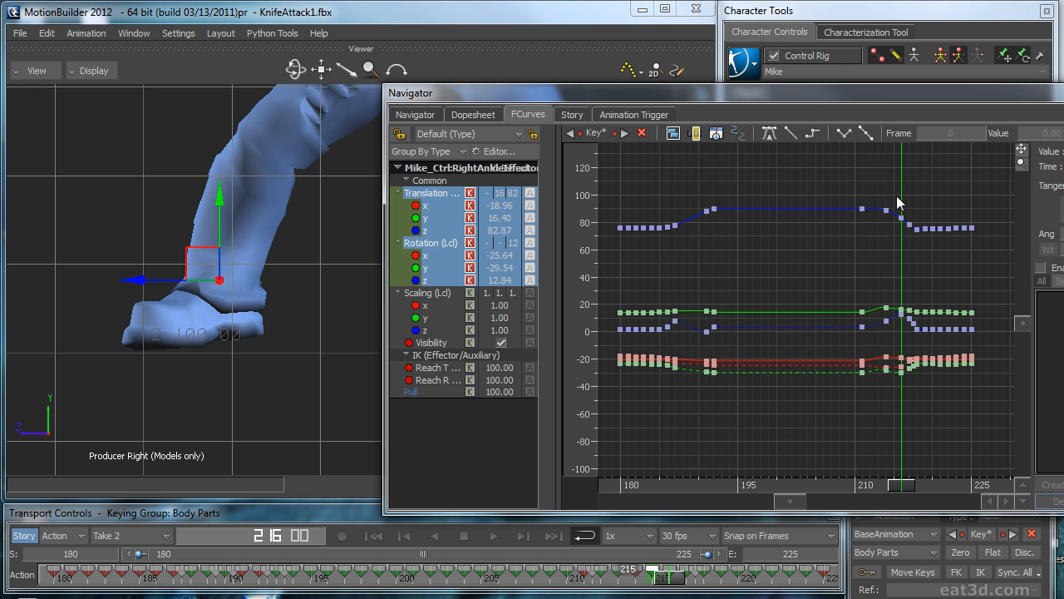
drag(882, 405, 882, 406)
key(Delete)
Step: Review the right leg's motion in the perspective view, deselect the ankle effector and close the curve editor
mouse_move(900, 485)
mouse_down()
mouse_move(865, 482)
mouse_move(879, 471)
mouse_move(920, 481)
mouse_up()
key(ctrl+space)
key(ctrl+e)
ctrl+shift+drag(321, 329, 246, 378)
key(ctrl+space)
click(293, 385)
click(1063, 90)
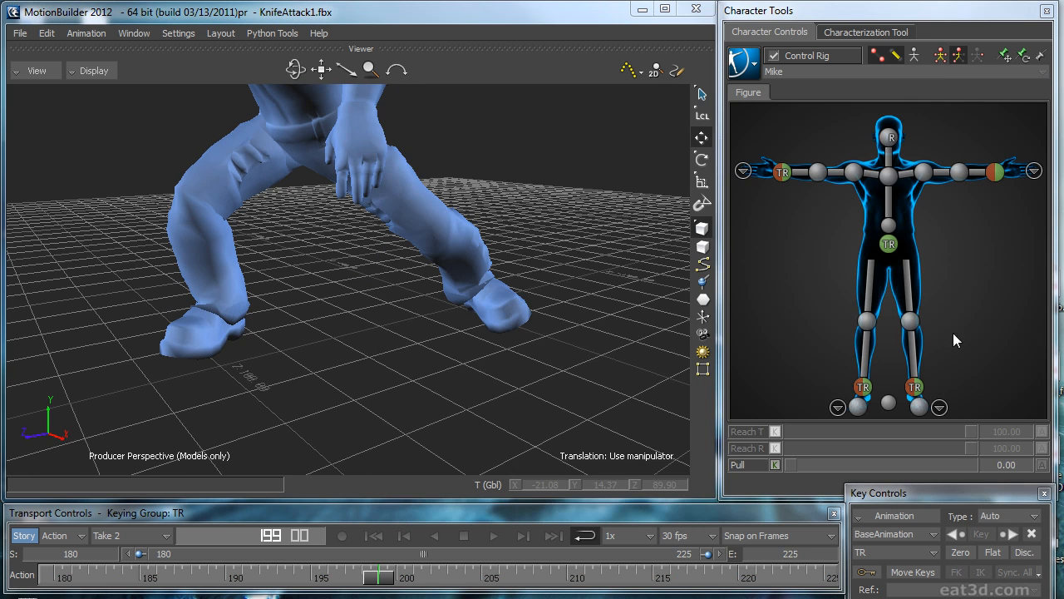
Step: Switch the viewport to X-Ray display and examine the right foot and toe up close during playback
ctrl+shift+drag(505, 326, 354, 326)
key(ctrl+a)
key(ctrl+a)
key(ctrl+space)
ctrl+drag(277, 335, 449, 329)
shift+drag(338, 336, 416, 279)
key(ctrl+space)
shift+drag(416, 280, 472, 271)
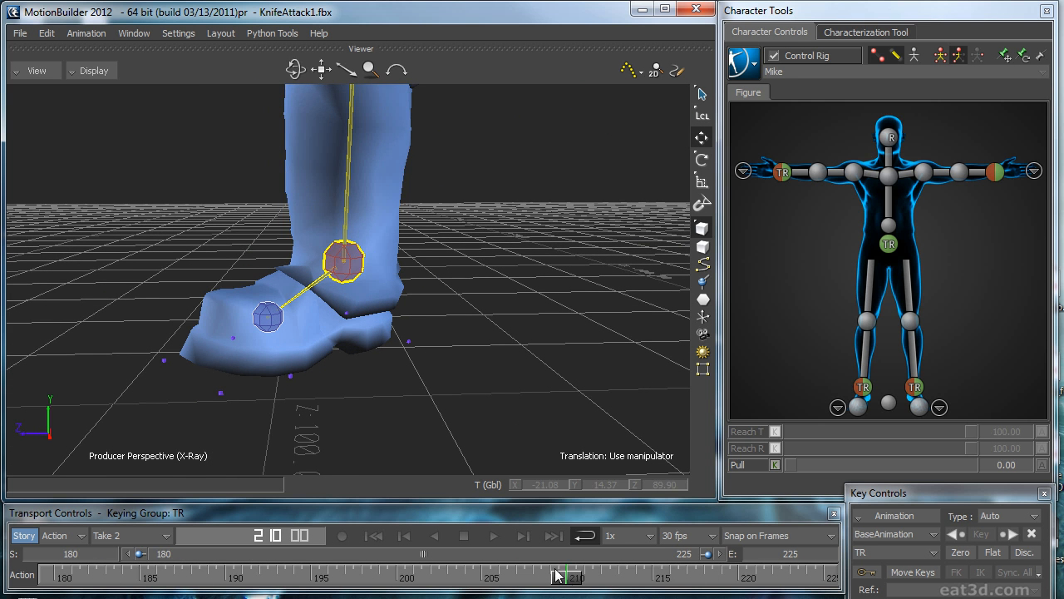
drag(558, 574, 305, 575)
Step: Bake the animation to the skeleton and delete the right toe base bone's keys from frame 181 through 224
click(736, 61)
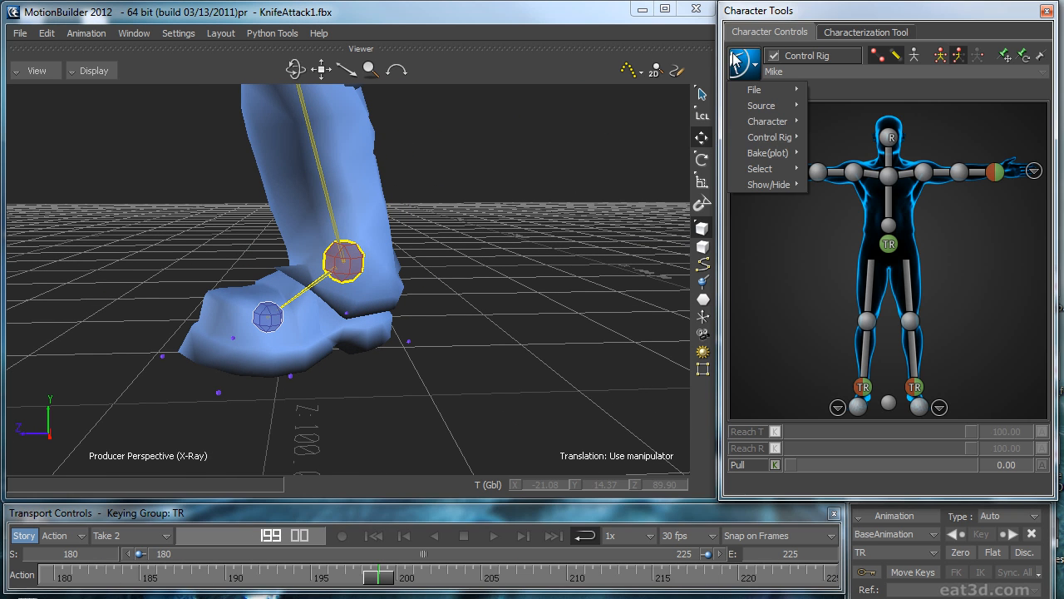
click(838, 153)
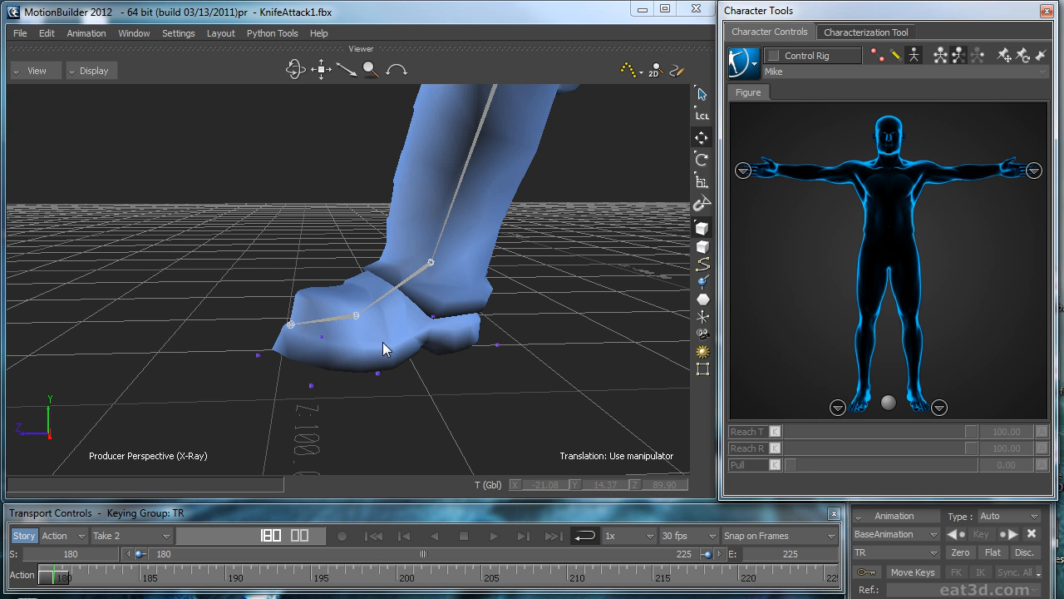
click(333, 322)
drag(55, 577, 4, 552)
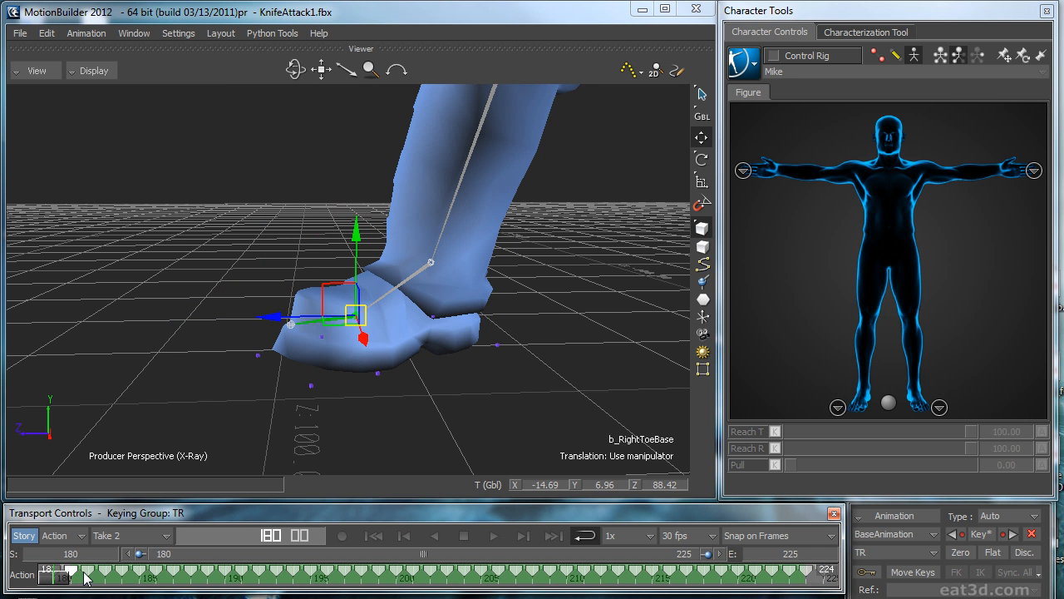
key(Delete)
Step: Review the right toe's motion during playback and bake the animation from the skeleton back onto the control rig
key(ctrl+space)
ctrl+shift+drag(447, 409, 523, 411)
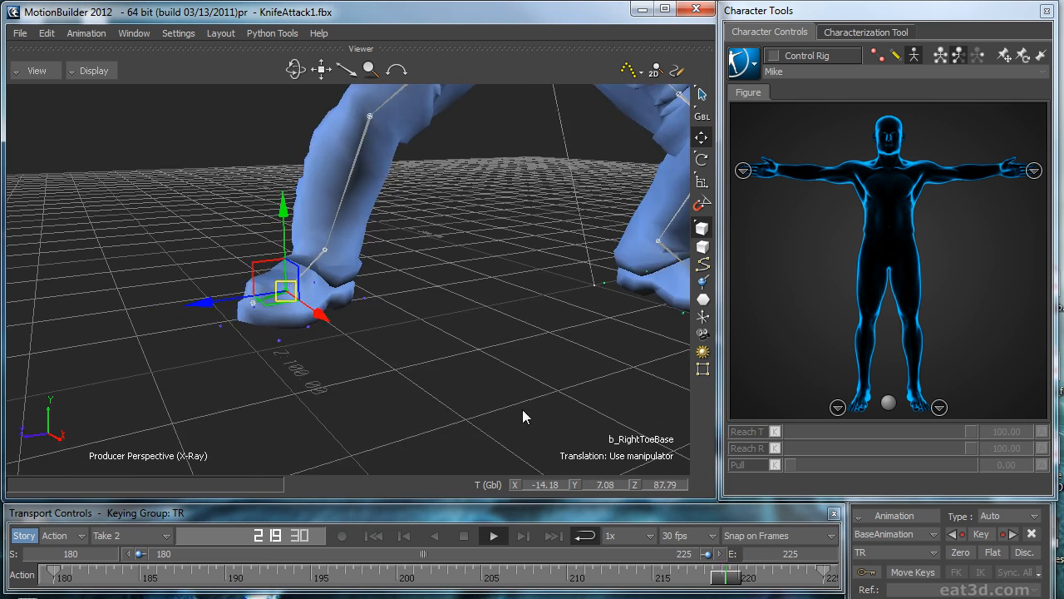
click(750, 578)
drag(751, 578, 684, 590)
click(744, 63)
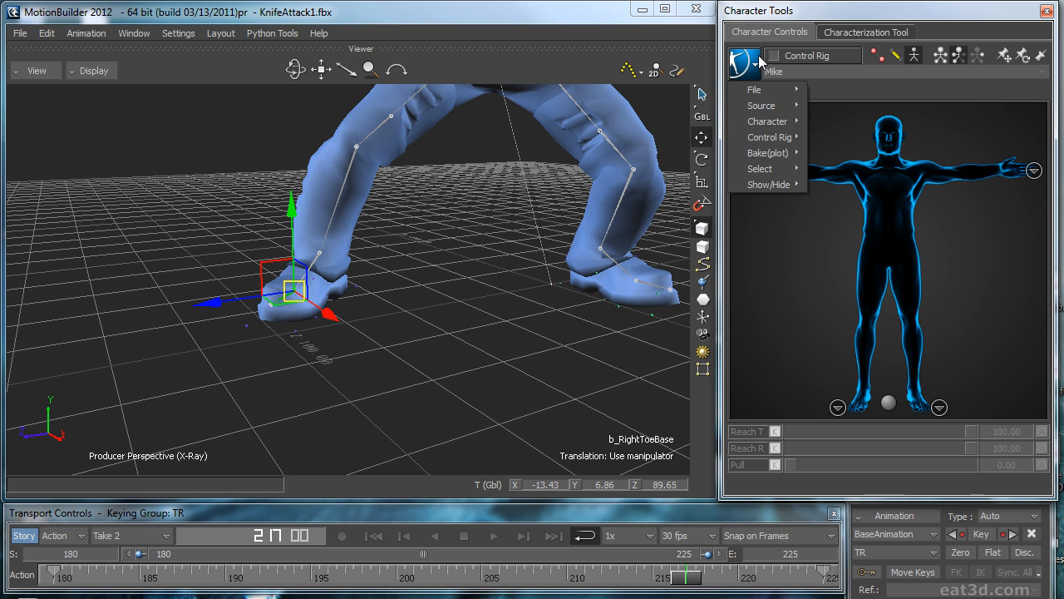
mouse_move(788, 156)
click(856, 170)
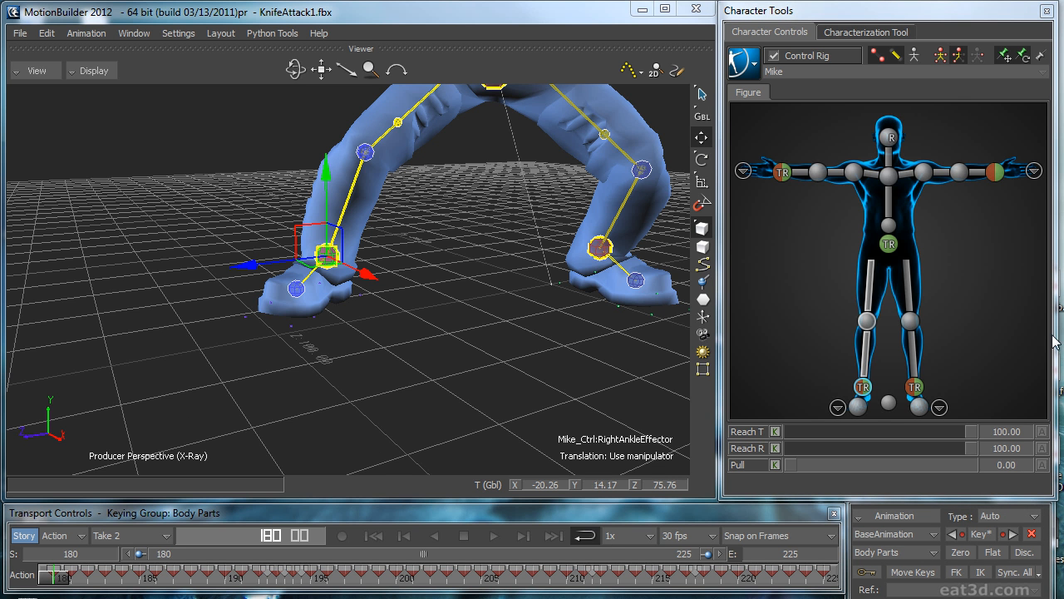
Step: Examine the right foot's return step from the side, scrubbing closely around frames 217 to 220
drag(75, 578, 674, 552)
ctrl+shift+drag(378, 358, 532, 362)
mouse_move(678, 581)
mouse_down()
mouse_move(624, 584)
mouse_move(698, 575)
mouse_up()
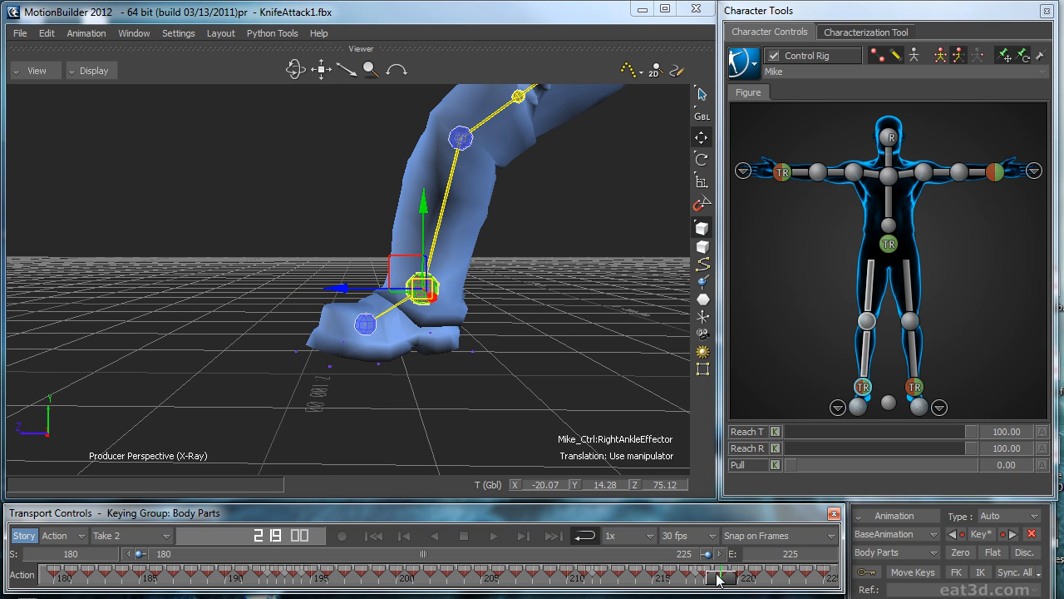
drag(711, 580, 743, 581)
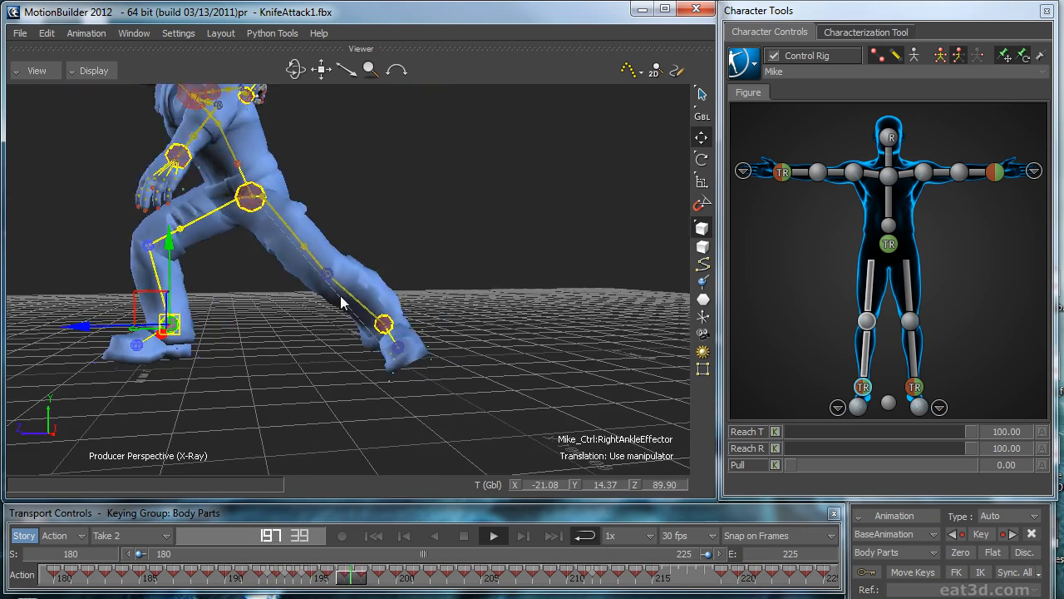
Step: Switch the viewport to Models Only display, inspect the whole character from front and back, and deselect the right ankle effector
key(ctrl+a)
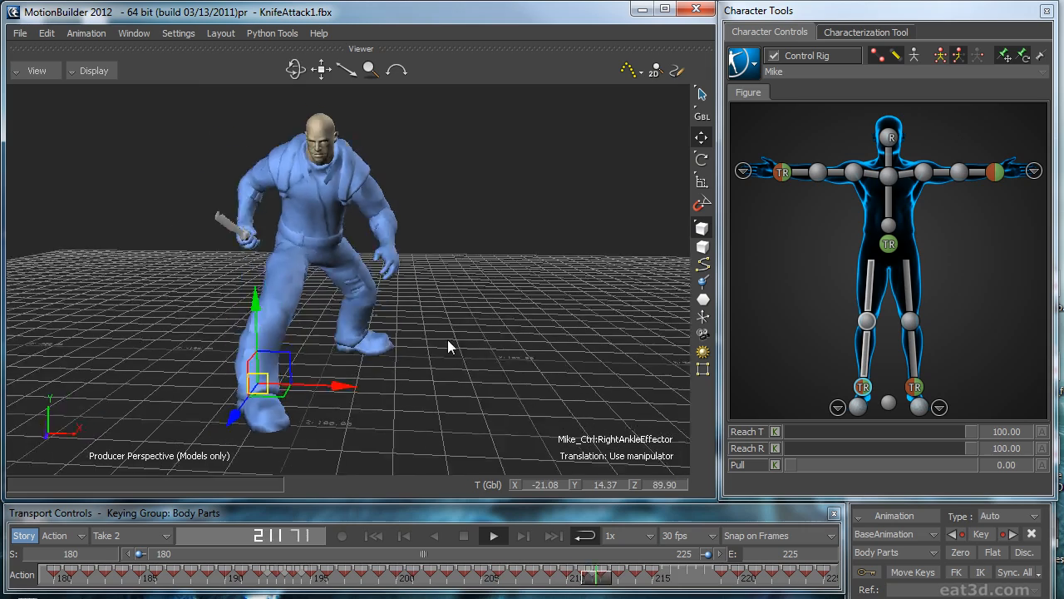
ctrl+shift+drag(501, 337, 453, 337)
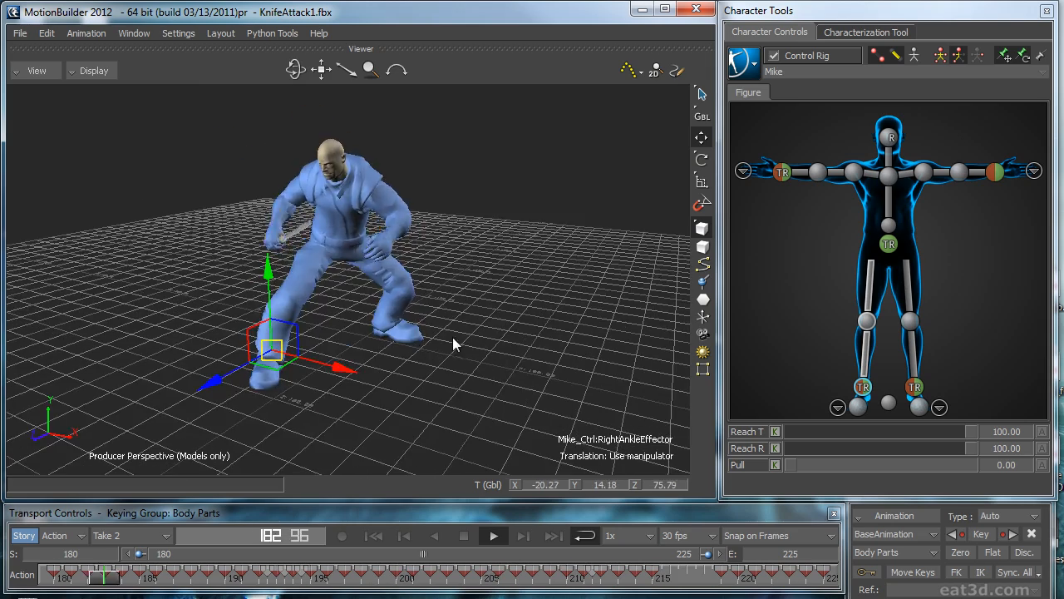
ctrl+shift+drag(492, 292, 475, 269)
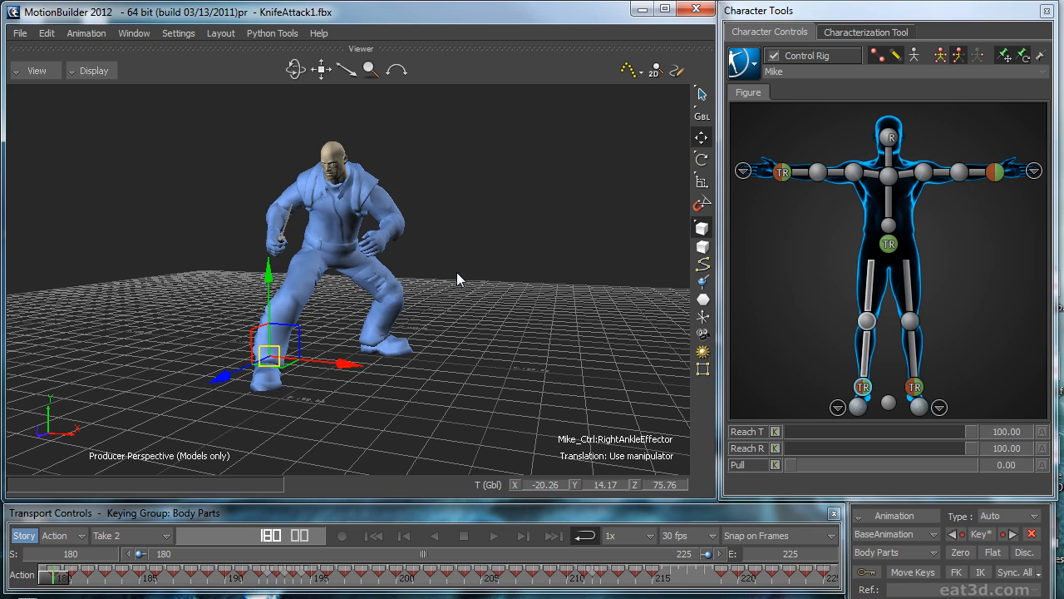
ctrl+shift+drag(544, 227, 439, 330)
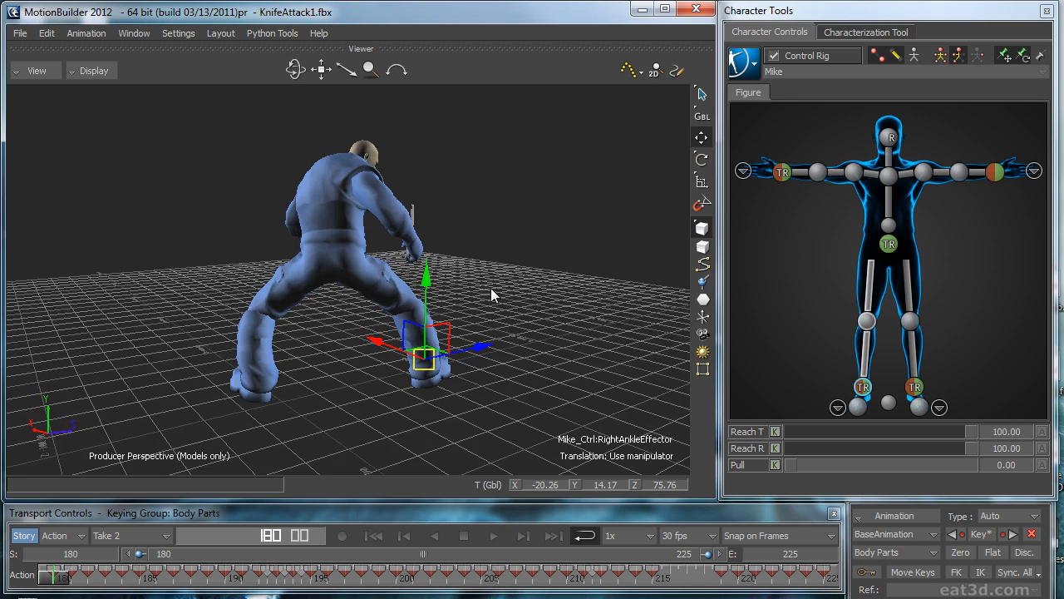
ctrl+shift+drag(491, 288, 552, 289)
click(552, 289)
Step: Play the full knife attack loop and examine the body motion from the side and front
ctrl+shift+drag(406, 307, 444, 349)
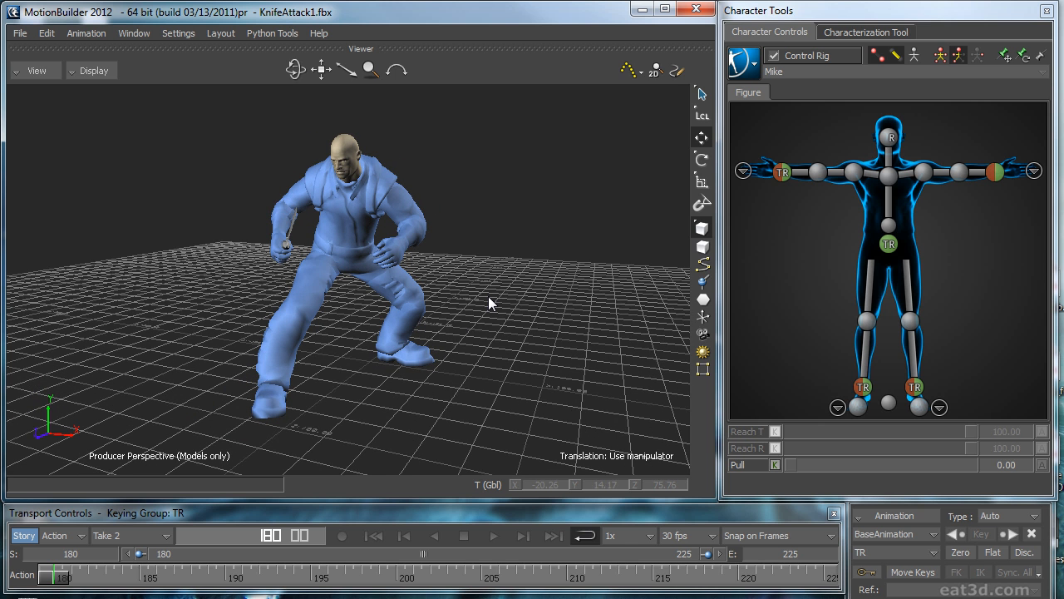
ctrl+shift+drag(403, 317, 481, 270)
key(ctrl+space)
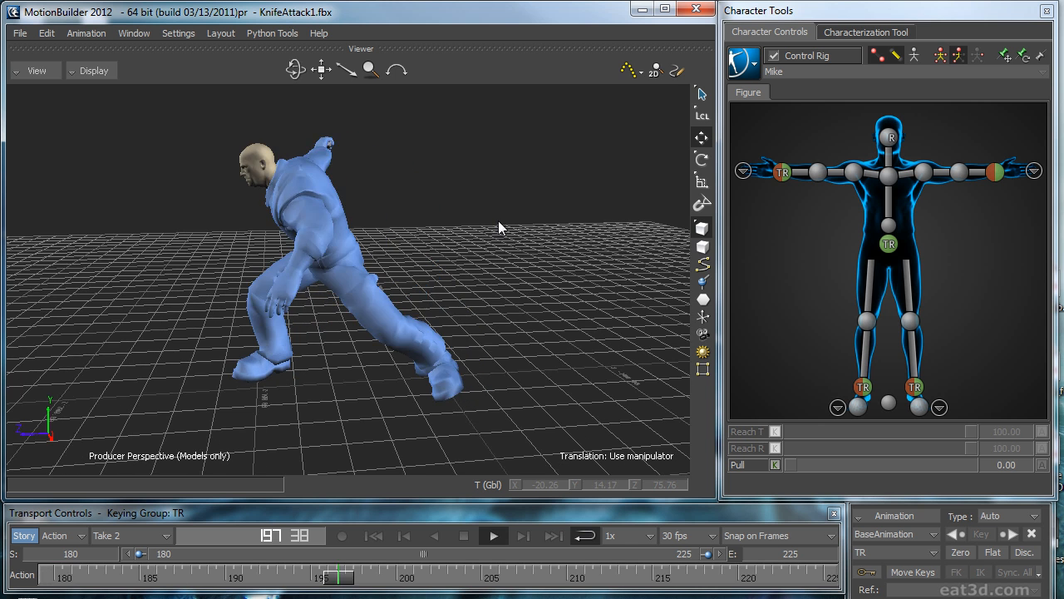
ctrl+shift+drag(394, 215, 442, 220)
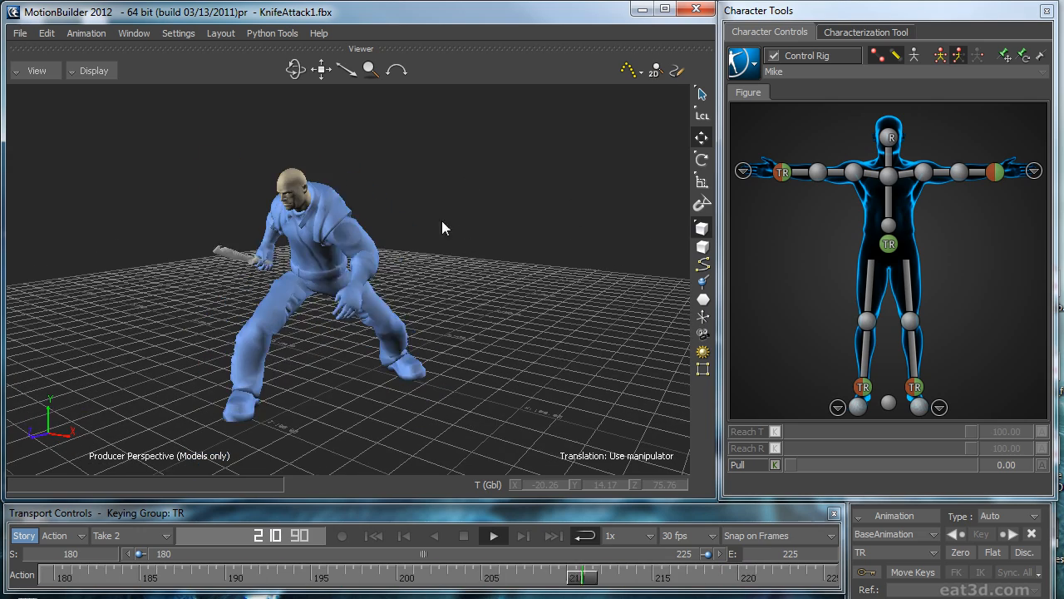